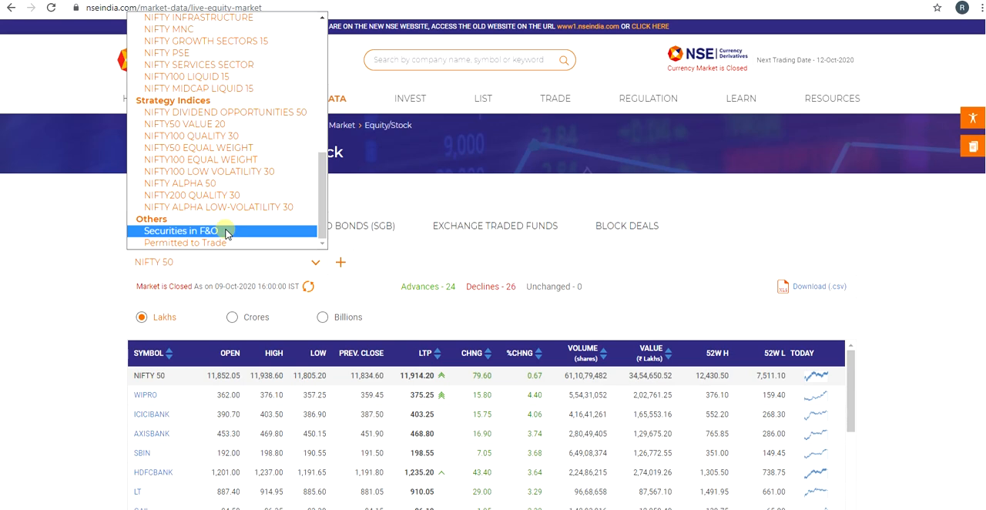
Step: Filter the Equity/Stock market watch to the Securities in F&O group
scroll(226, 232, "up", 6)
scroll(225, 233, "down", 6)
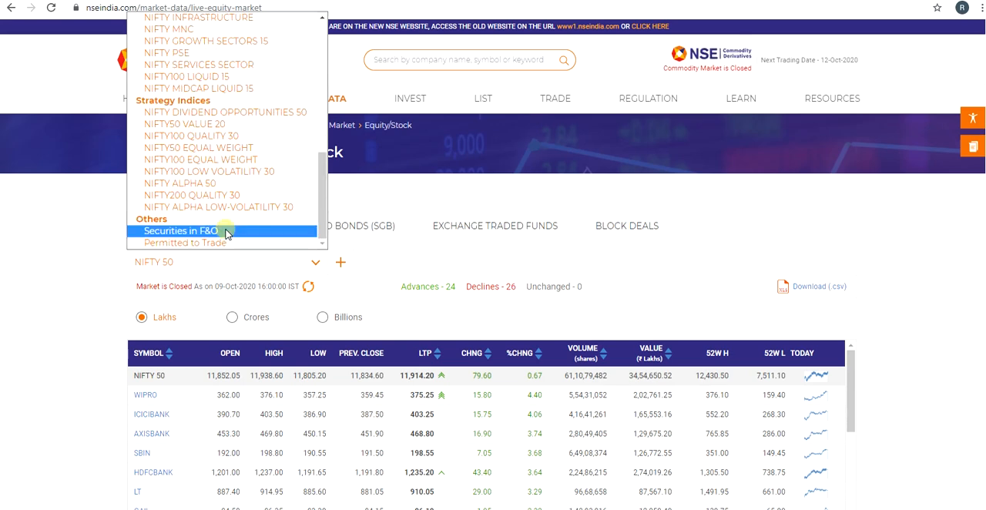
left_click(226, 232)
Step: Look through the stocks listed in the Securities in F&O table
scroll(850, 417, "down", 5)
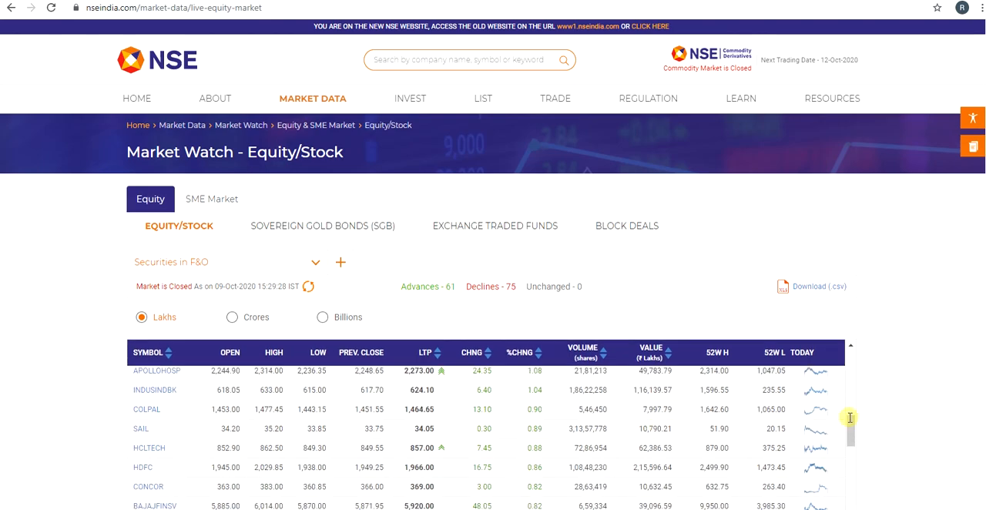
scroll(886, 393, "down", 6)
scroll(848, 370, "up", 5)
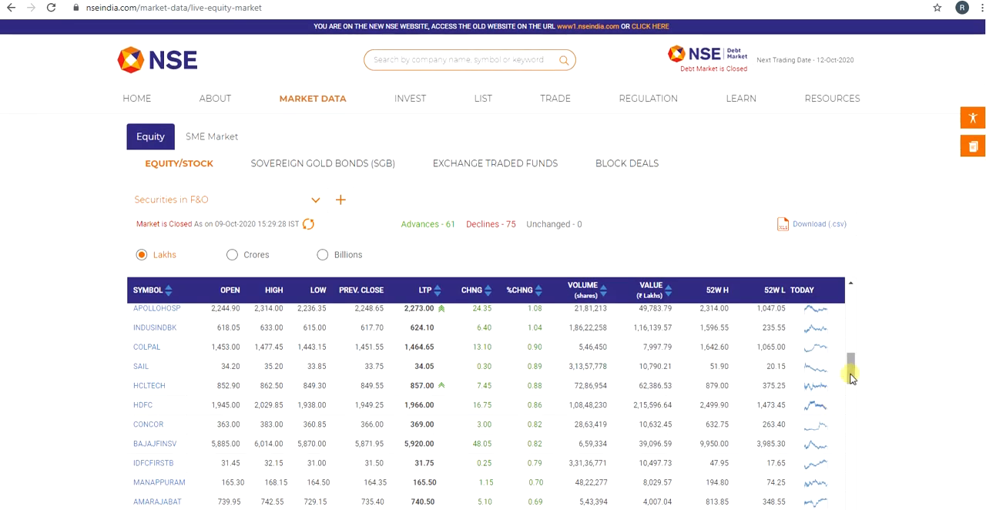
left_click_drag(850, 376, 855, 504)
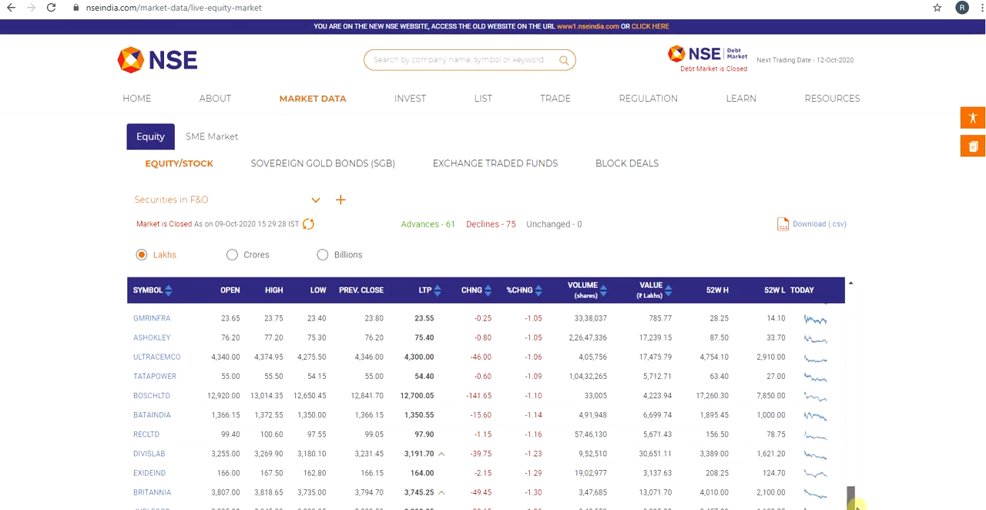
scroll(863, 462, "down", 4)
scroll(878, 378, "up", 5)
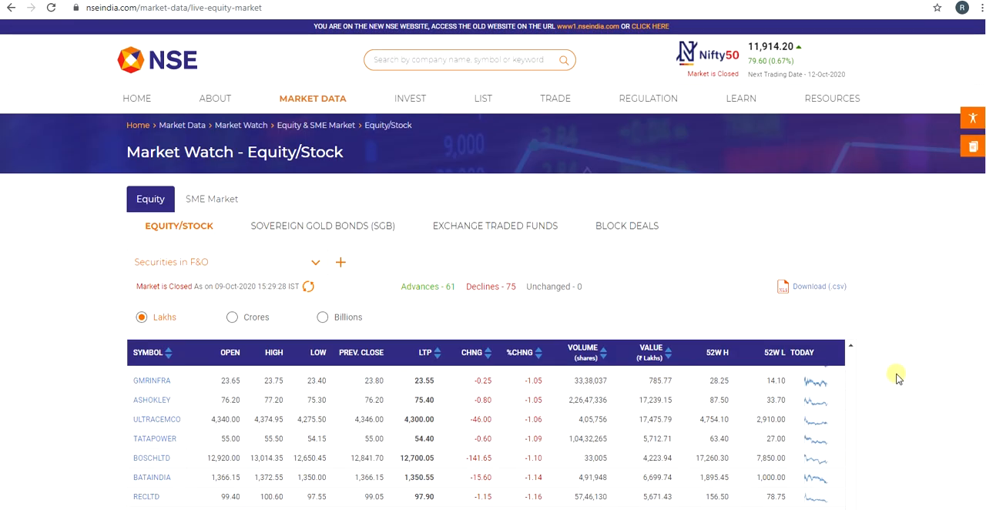
scroll(897, 377, "down", 1)
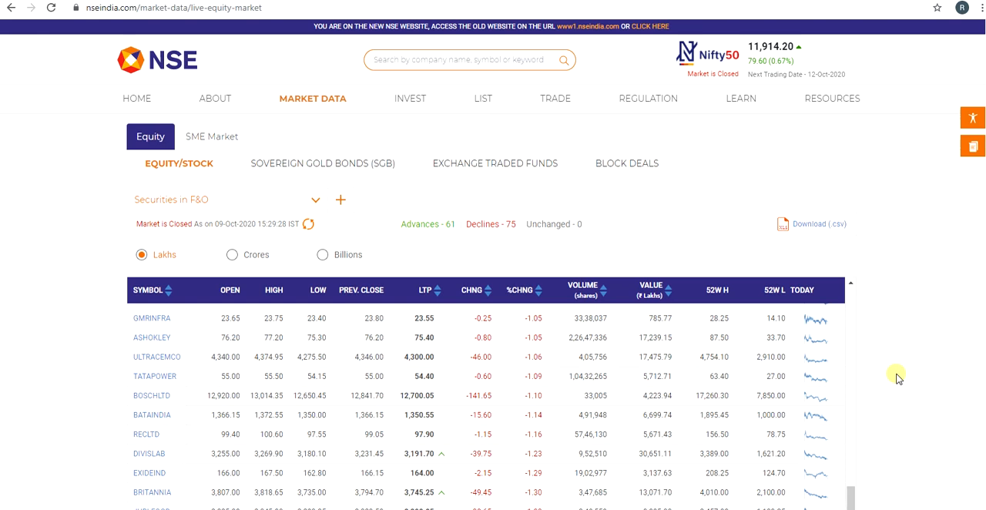
Step: Open the browser's developer tools on the network log and refresh the market data to record its requests
key("ctrl+shift+i")
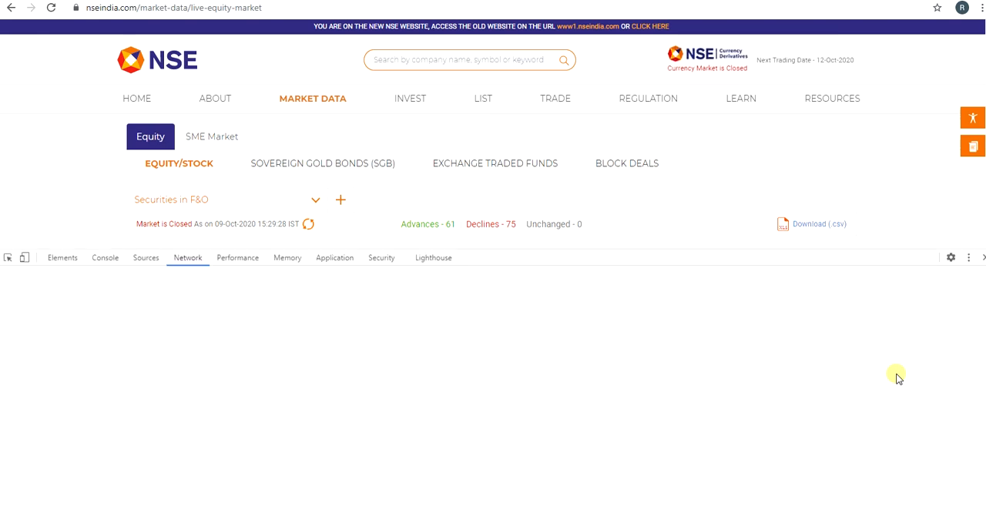
scroll(46, 139, "down", 1)
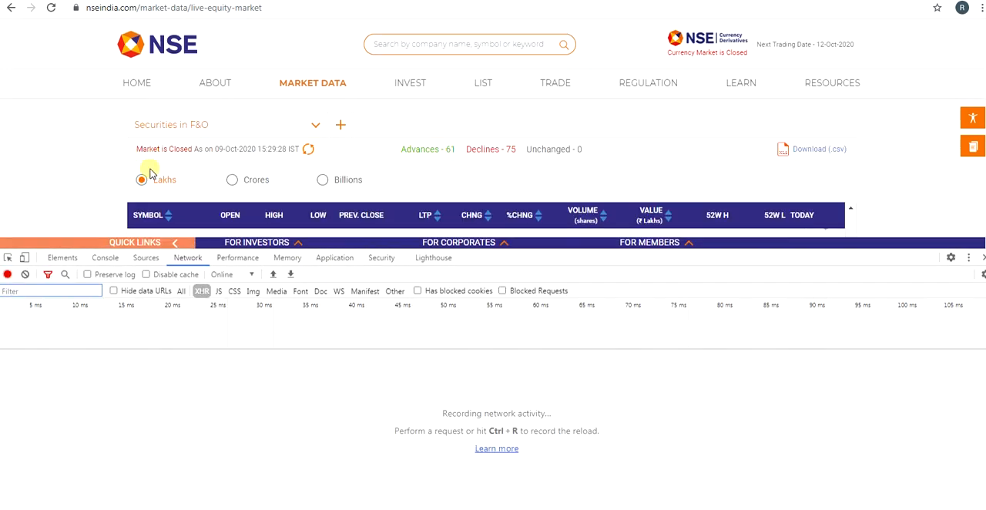
left_click(308, 151)
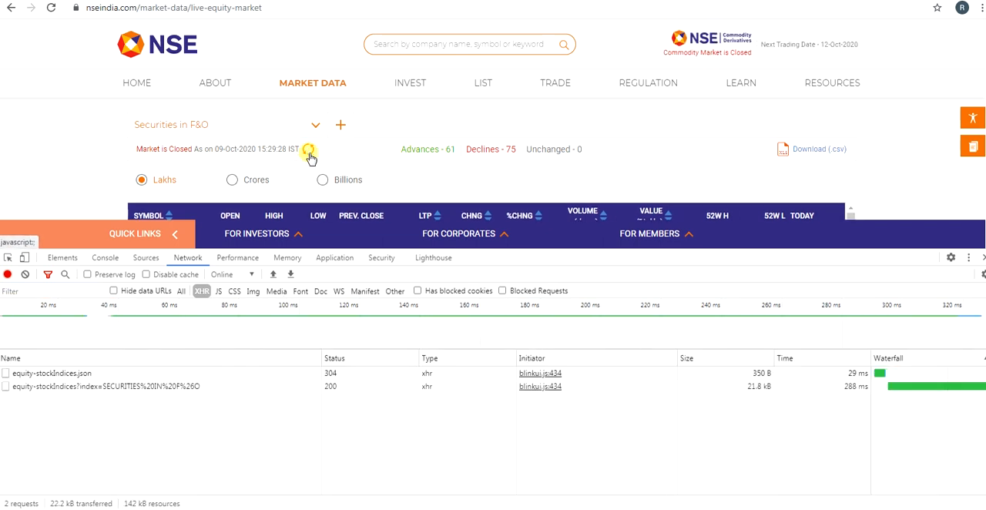
Step: Open the headers of the equity-stockIndices request for SECURITIES IN F&O and examine its general and request header entries
left_click(70, 387)
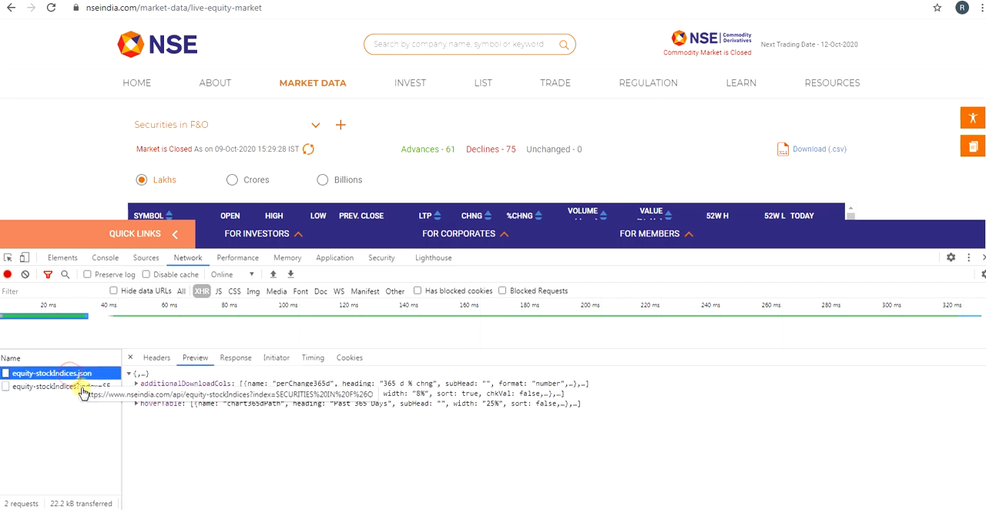
left_click(157, 358)
scroll(183, 462, "down", 10)
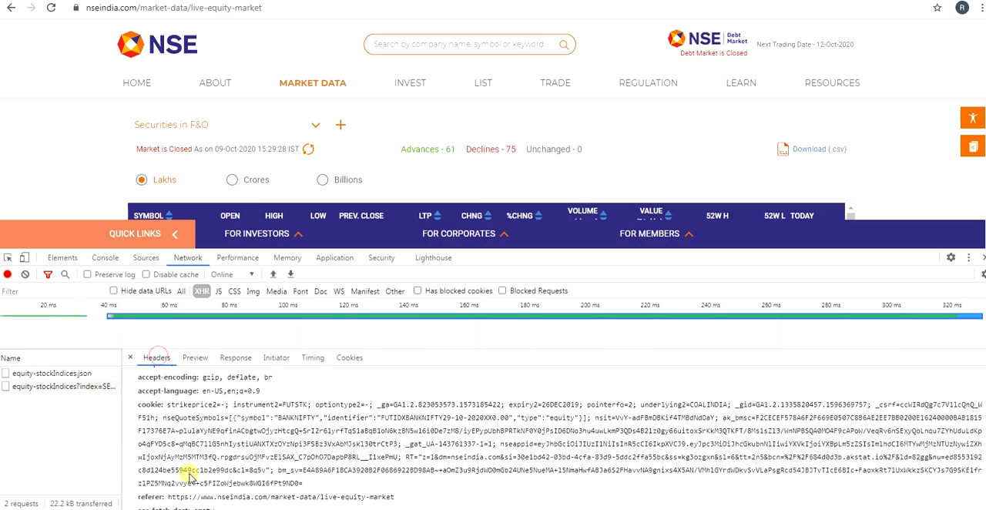
scroll(183, 484, "up", 6)
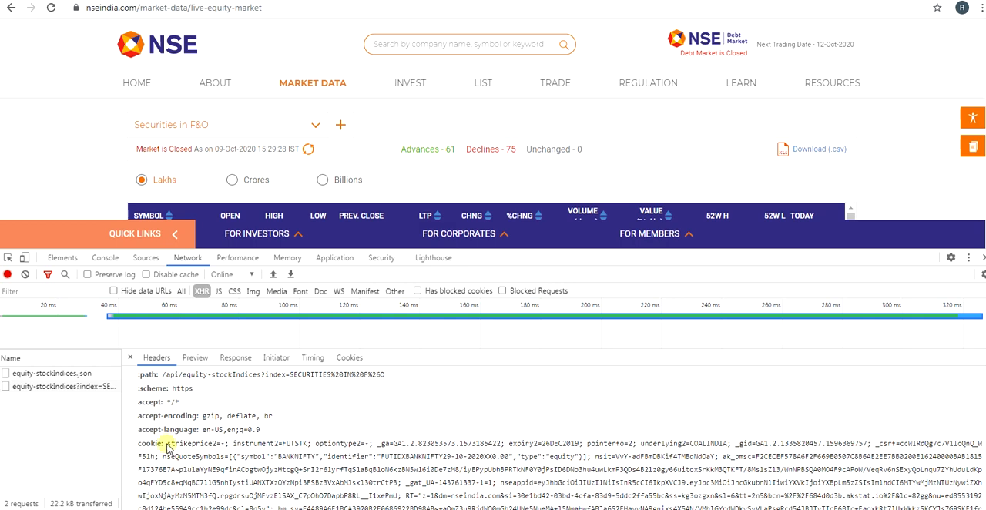
scroll(170, 451, "up", 3)
scroll(142, 458, "up", 1)
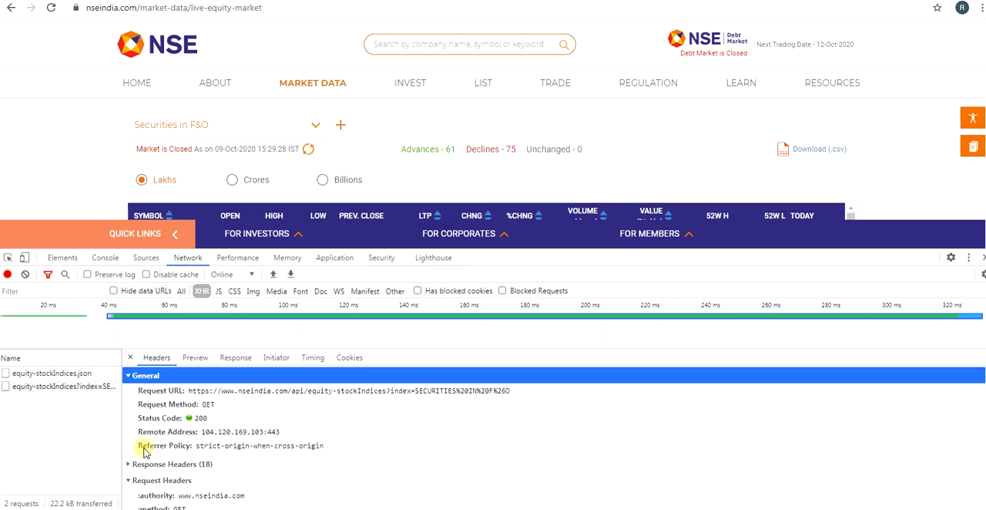
scroll(146, 471, "down", 3)
scroll(152, 409, "up", 2)
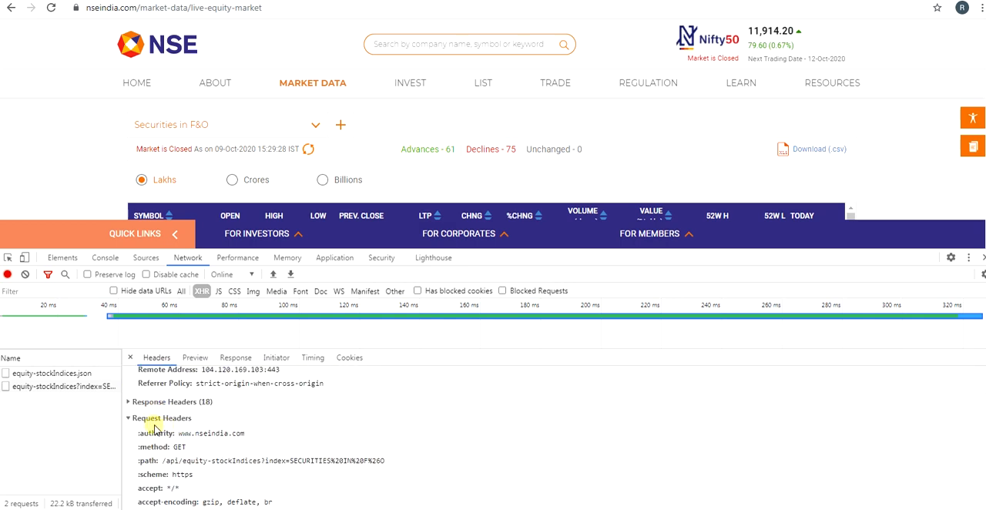
scroll(162, 431, "down", 4)
Step: Copy the cookie value, without its label, from the request headers
triple_click(170, 407)
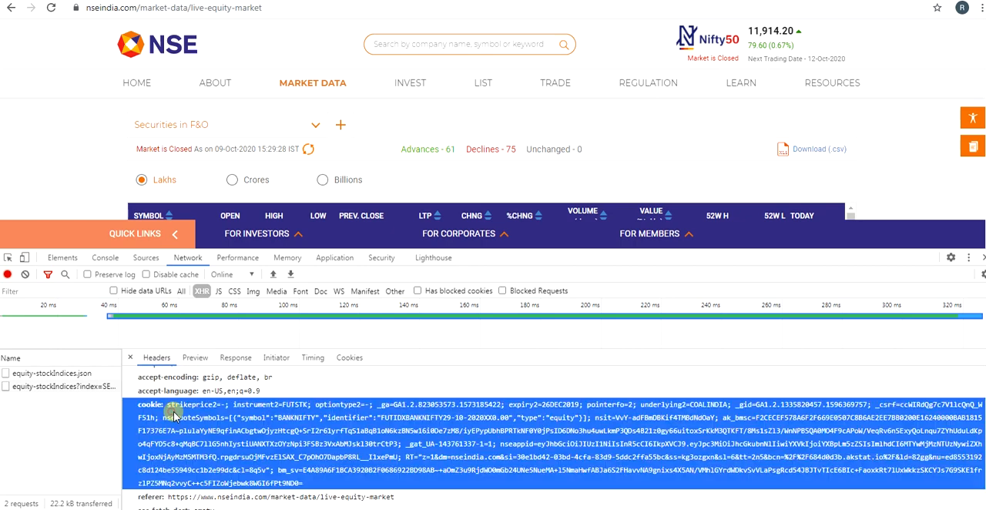
left_click_drag(168, 405, 346, 477)
right_click(259, 427)
left_click(277, 433)
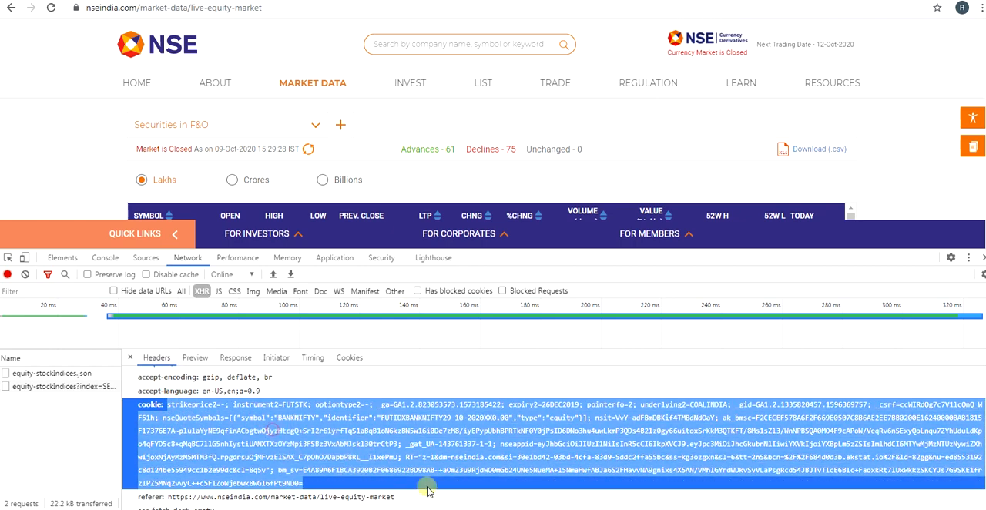
Step: Switch to the blank Excel workbook and enter the heading CookieData in cell B2
key("alt+Tab")
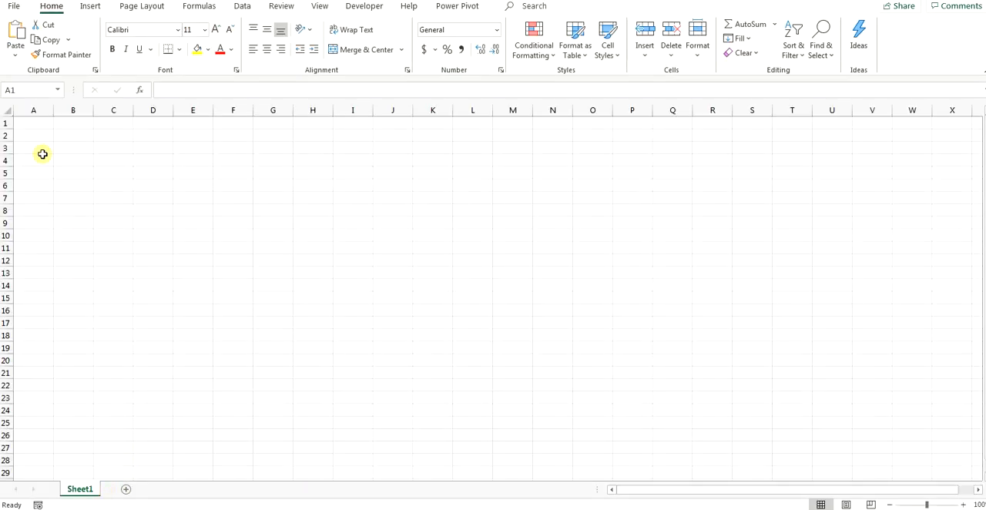
double_click(78, 132)
type("C")
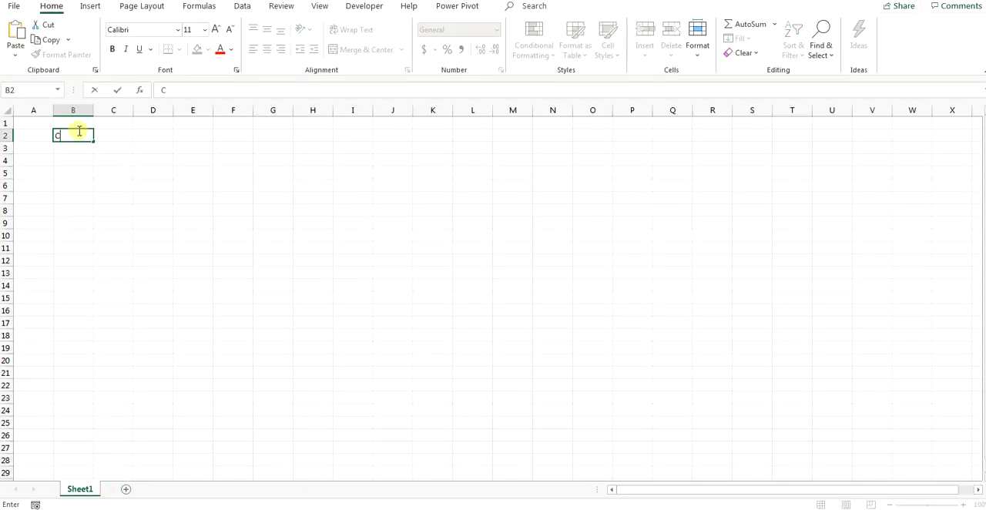
type("ookieData")
key("Return")
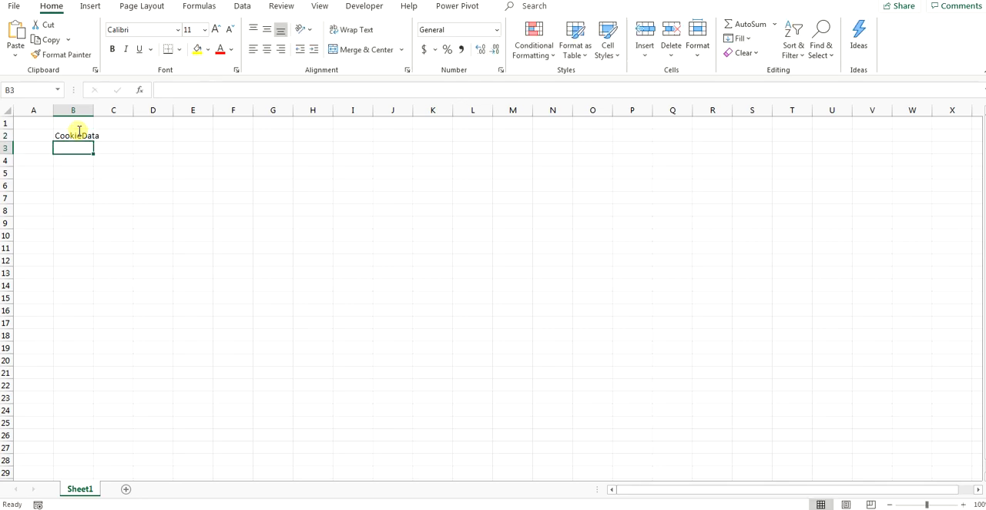
Step: Paste the copied cookie value into cell B3 below the CookieData heading
left_click(93, 117)
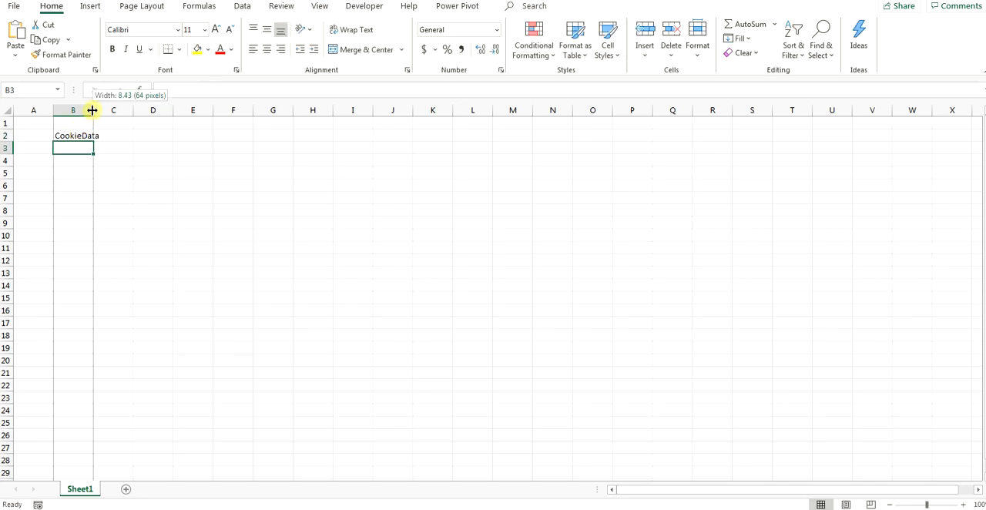
double_click(79, 149)
key("ctrl+v")
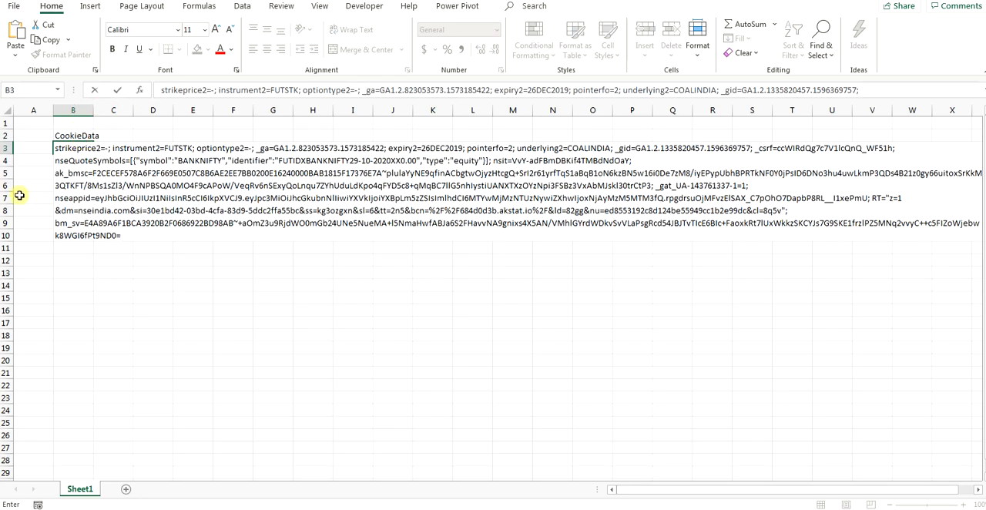
left_click(78, 275)
left_click(61, 148)
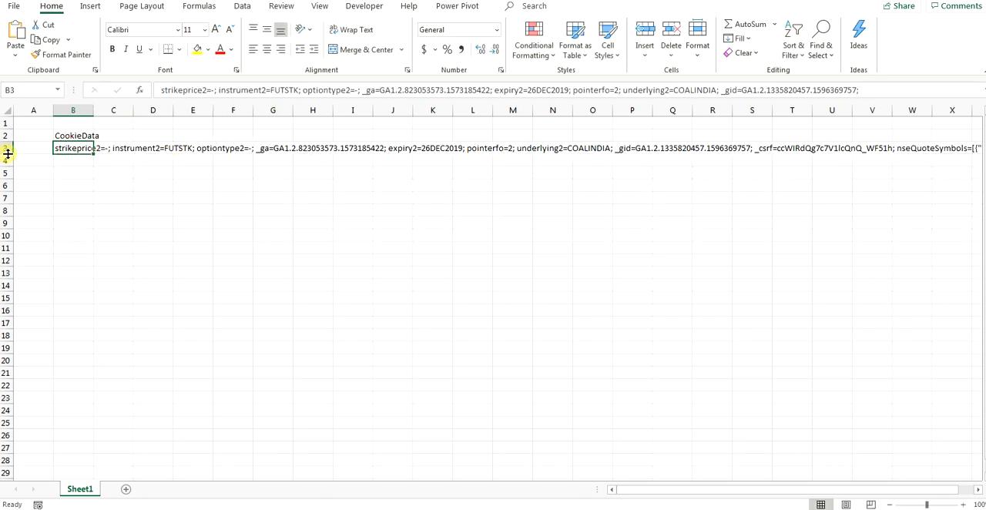
Step: Make row 3 taller, widen column B and wrap the text in cell B3
left_click_drag(8, 154, 8, 213)
left_click_drag(94, 106, 311, 129)
left_click(352, 29)
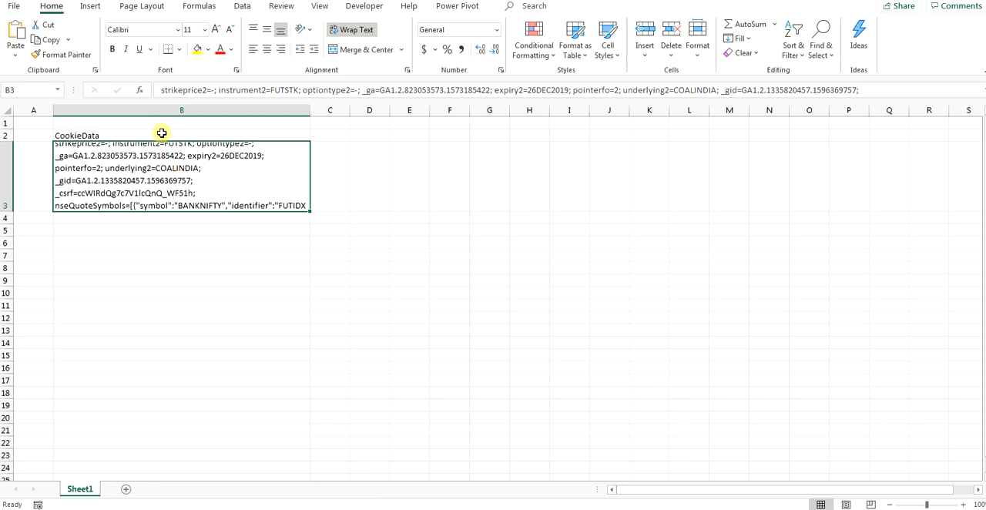
Step: Convert range B2:B3 into a table with headers and load it into the Power Query Editor
left_click_drag(162, 133, 162, 168)
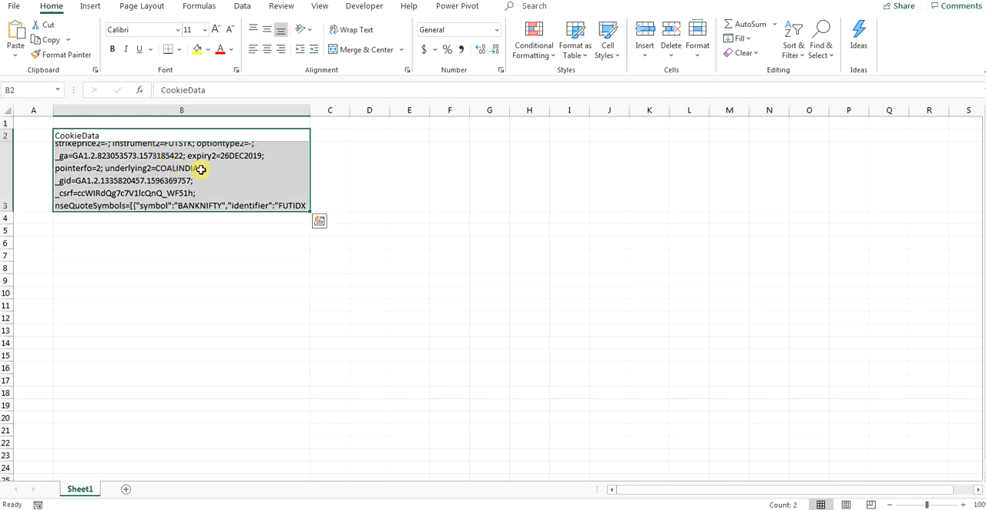
left_click(240, 6)
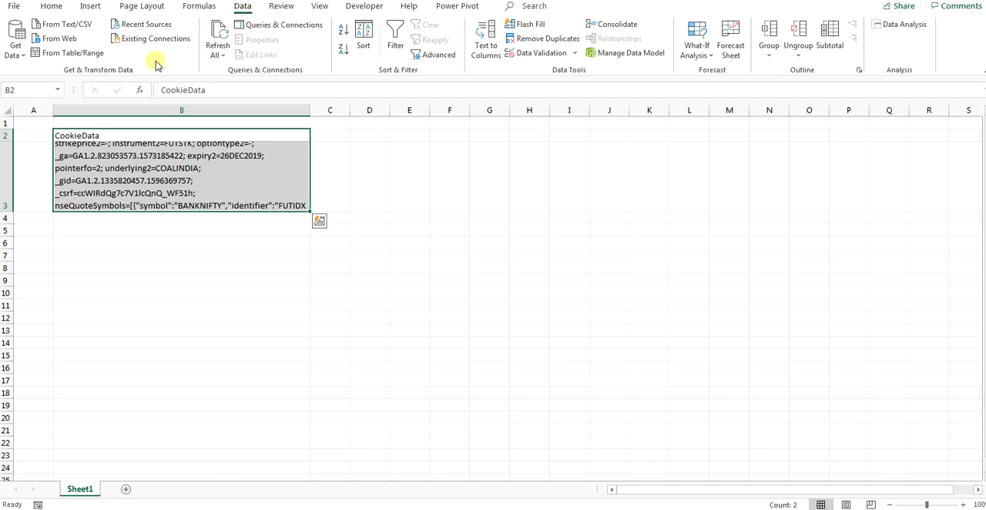
scroll(151, 58, "up", 2)
left_click(242, 7)
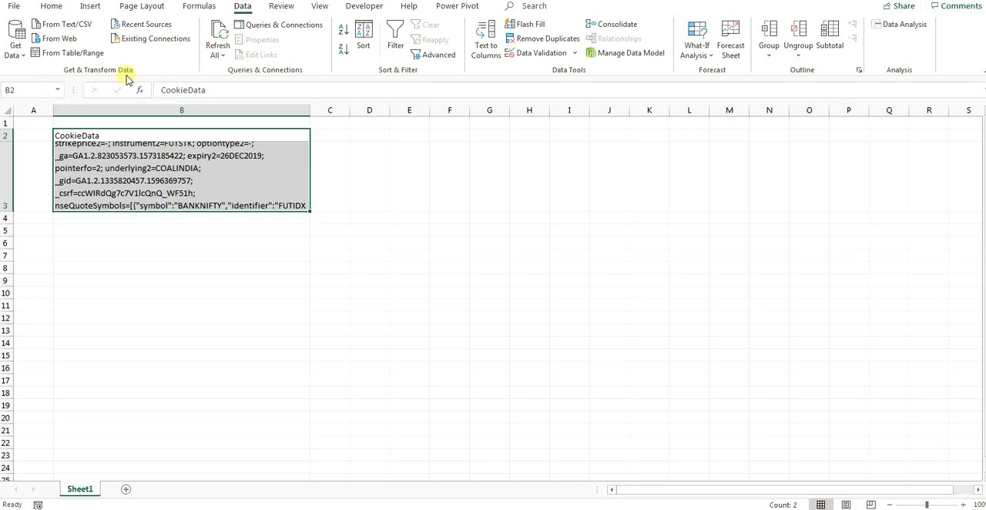
left_click(51, 56)
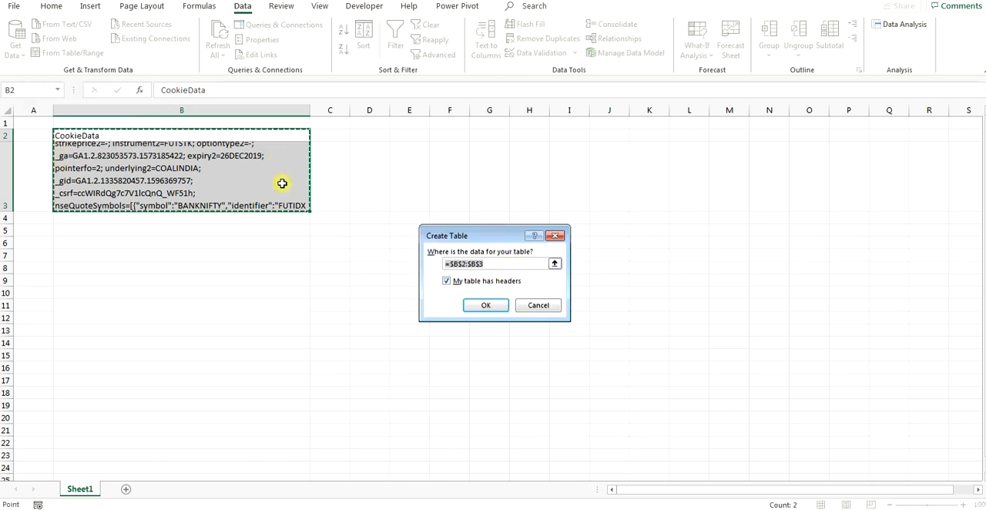
left_click(486, 305)
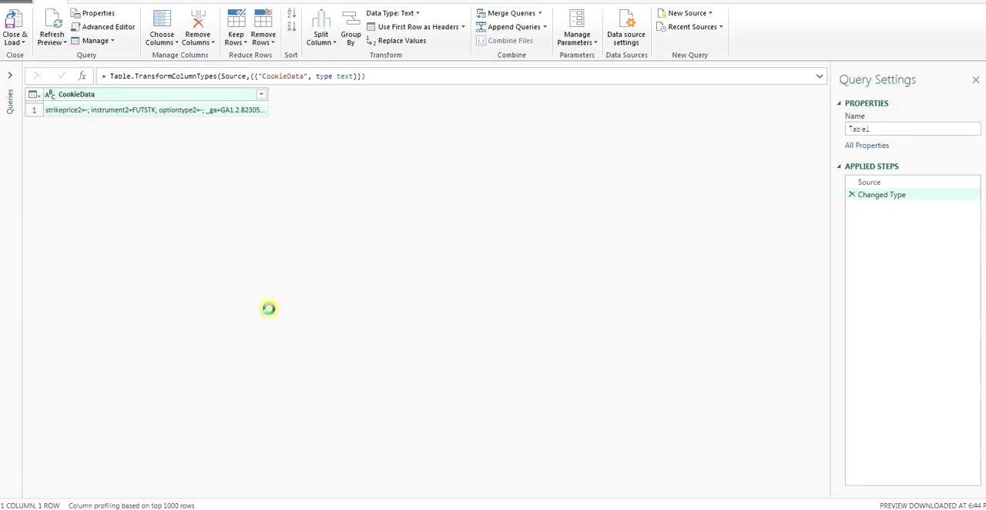
Step: Drill down into the CookieData column and into its first item to reduce the query to a single text value
right_click(253, 99)
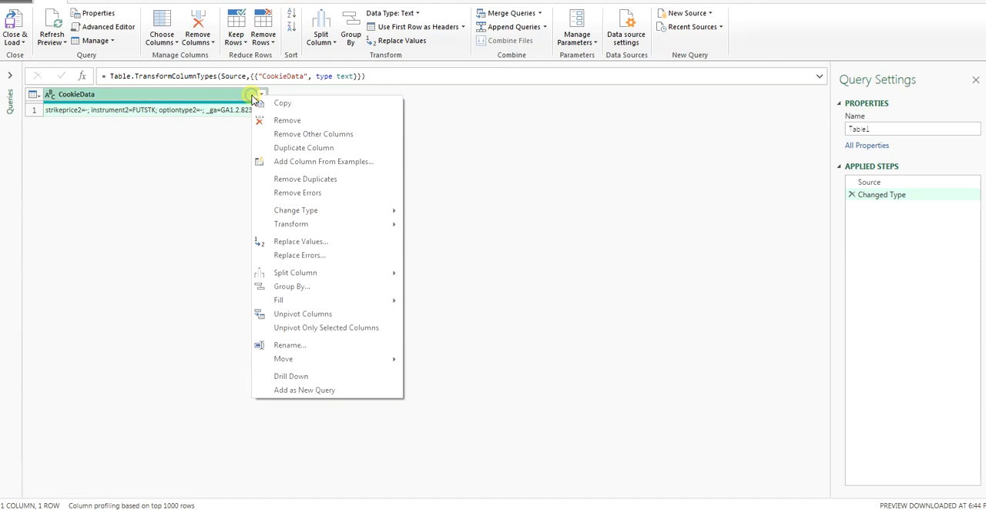
left_click(315, 377)
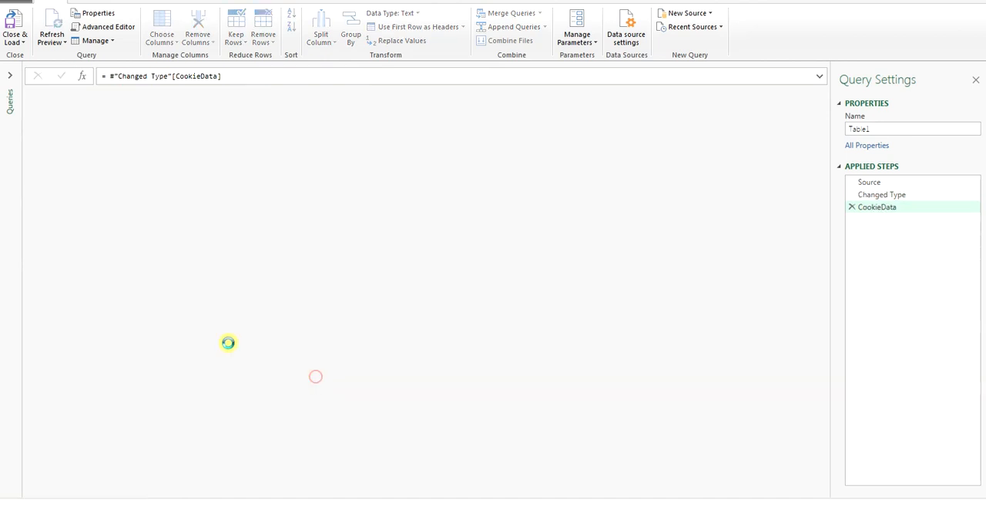
right_click(214, 112)
left_click(261, 162)
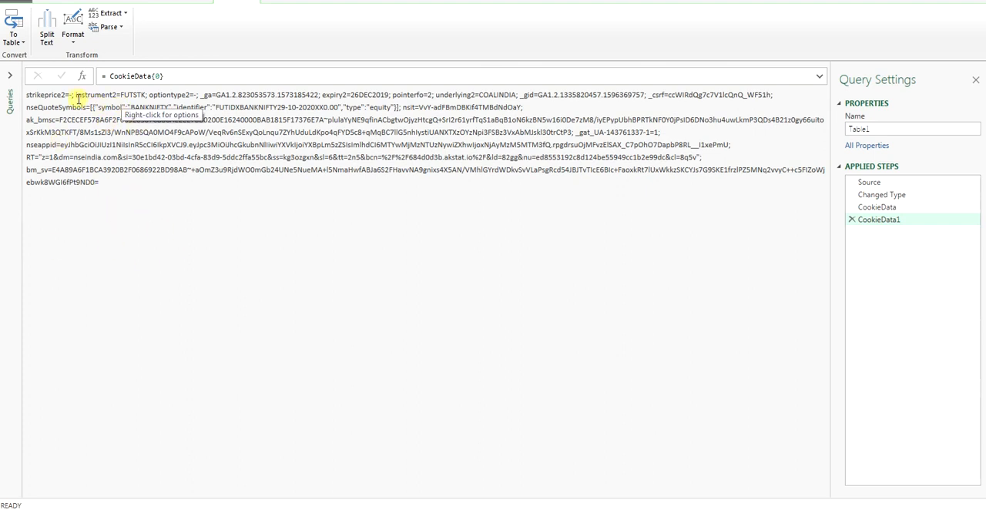
Step: Select the whole cookie text in the preview and open the query's code in the Advanced Editor
left_click_drag(98, 183, 44, 97)
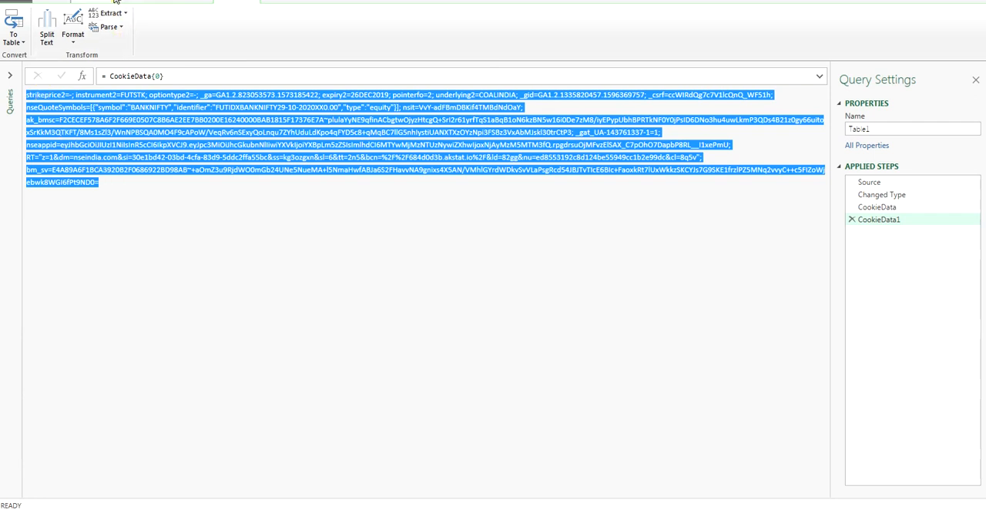
left_click(110, 2)
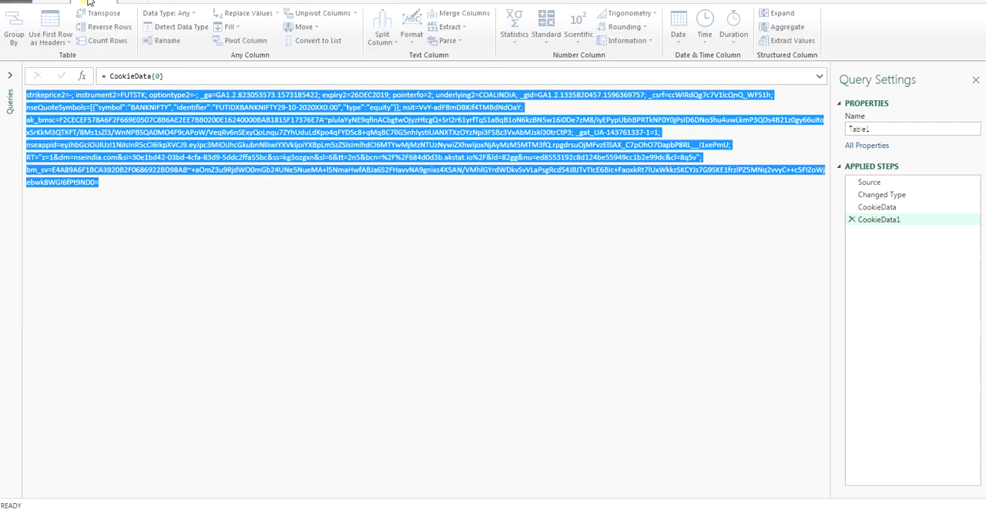
left_click(62, 2)
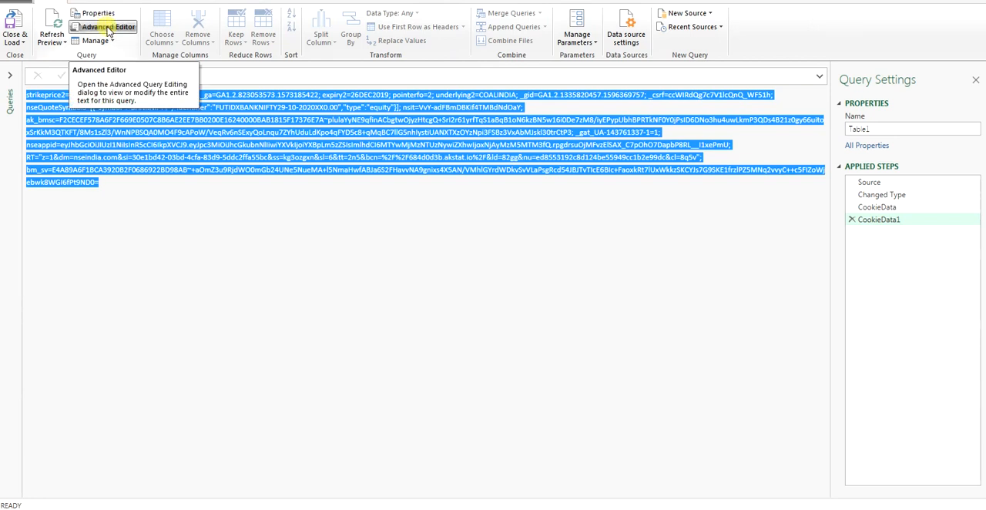
left_click(109, 27)
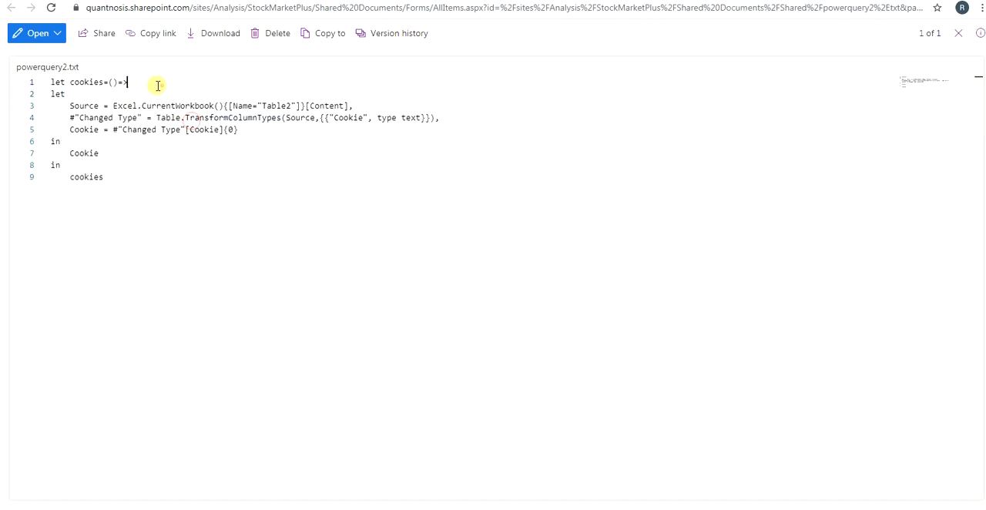
Step: Copy the opening line "let cookies=()=>" from powerquery2.txt and insert it above the first line of the Table1 query code
left_click_drag(160, 84, 44, 80)
key("ctrl+c")
left_click(399, 509)
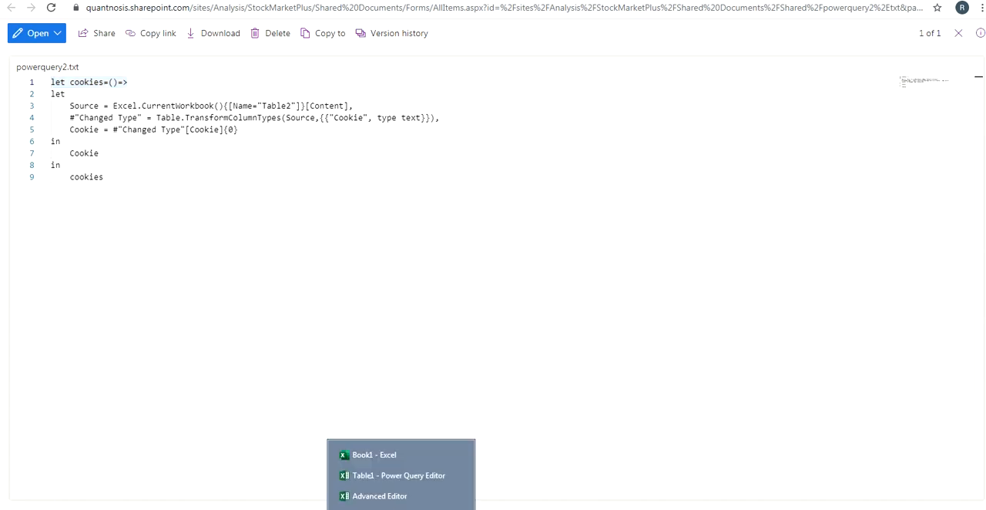
left_click(398, 500)
left_click(265, 104)
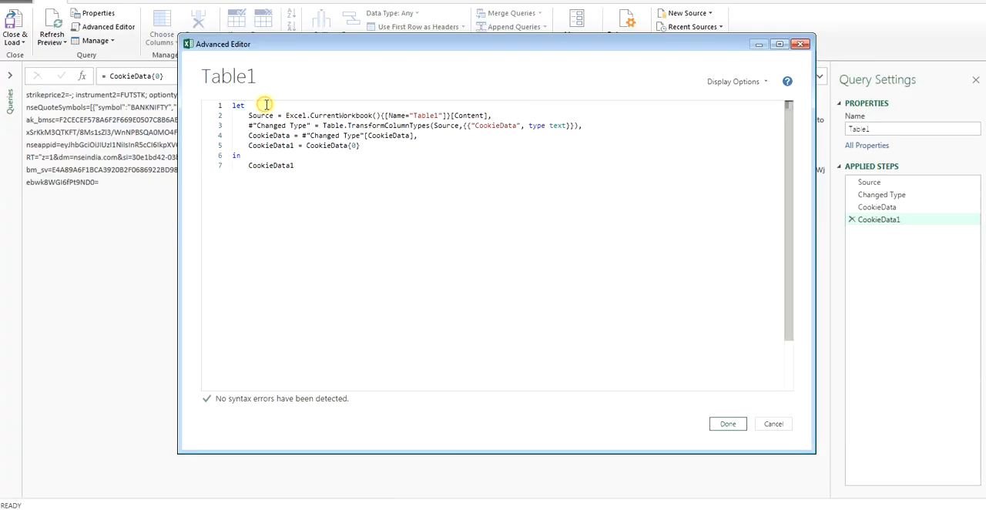
key("Return")
key("Up")
key("ctrl+v")
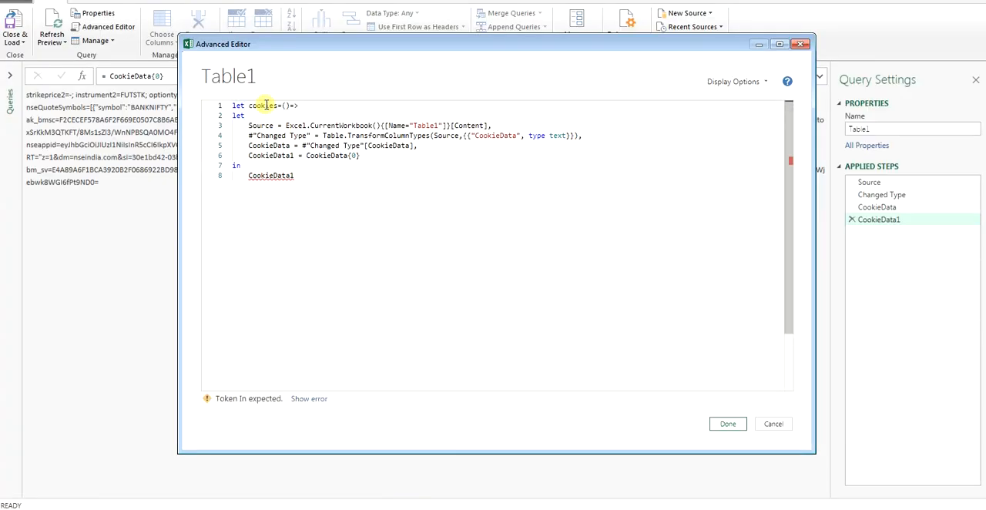
Step: Copy the closing lines "in cookies" from powerquery2.txt, append them after CookieData1 in the query code, and apply the code
left_click(236, 508)
left_click_drag(118, 173, 32, 167)
key("ctrl+c")
left_click(397, 509)
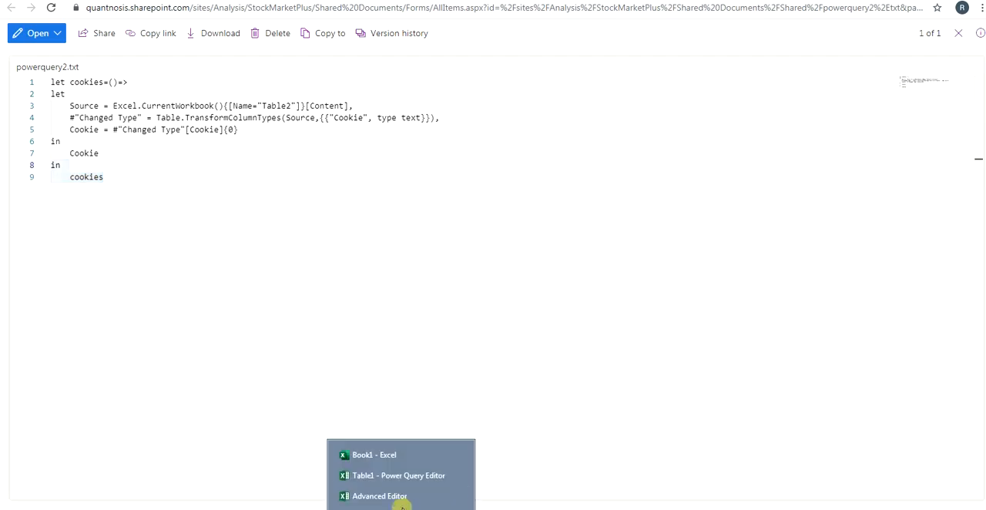
left_click(401, 505)
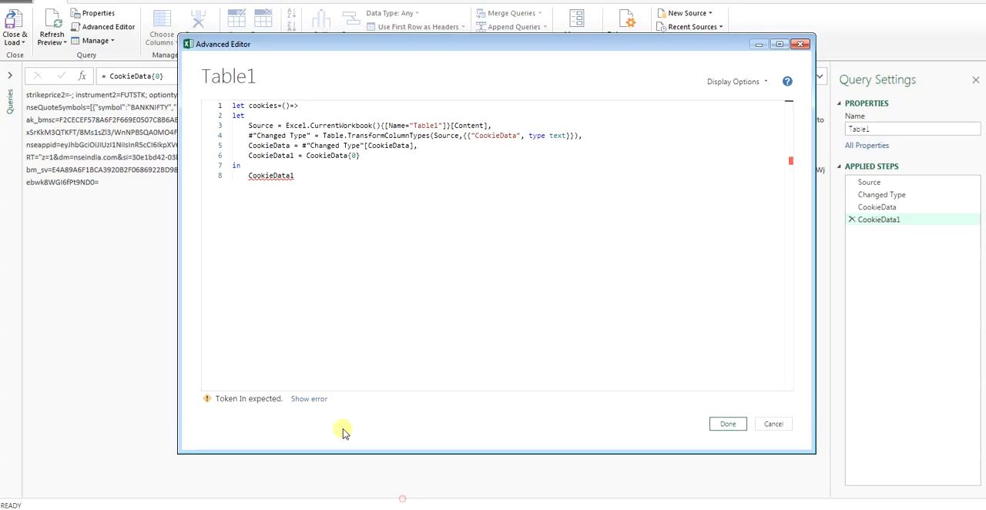
left_click(327, 182)
key("Return")
key("ctrl+v")
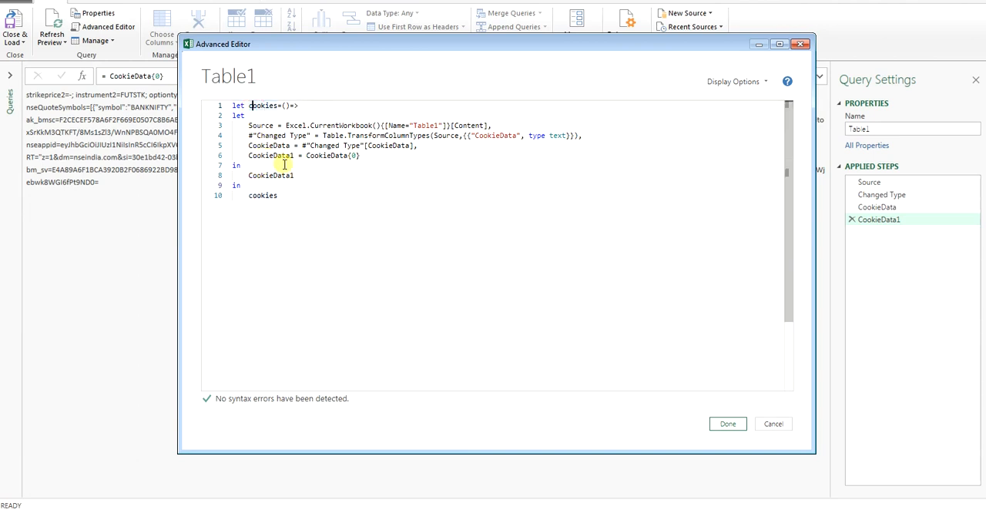
left_click(726, 424)
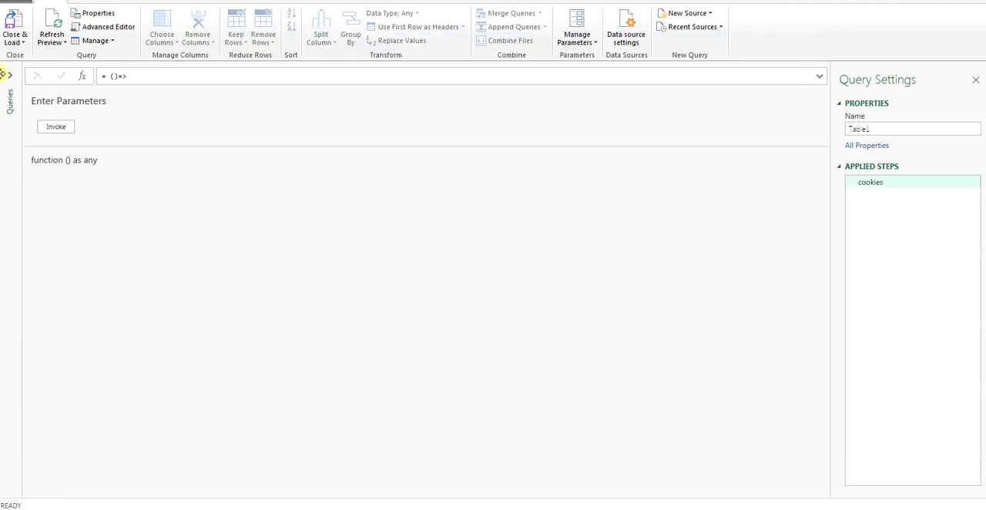
Step: Expand the query list and rename the Table1 function to Cookies
left_click(10, 105)
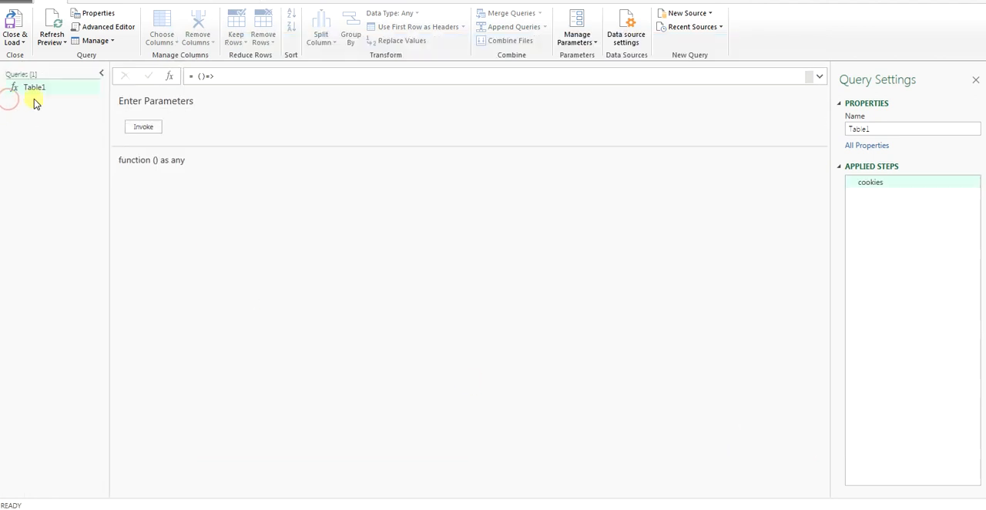
right_click(34, 88)
left_click(87, 138)
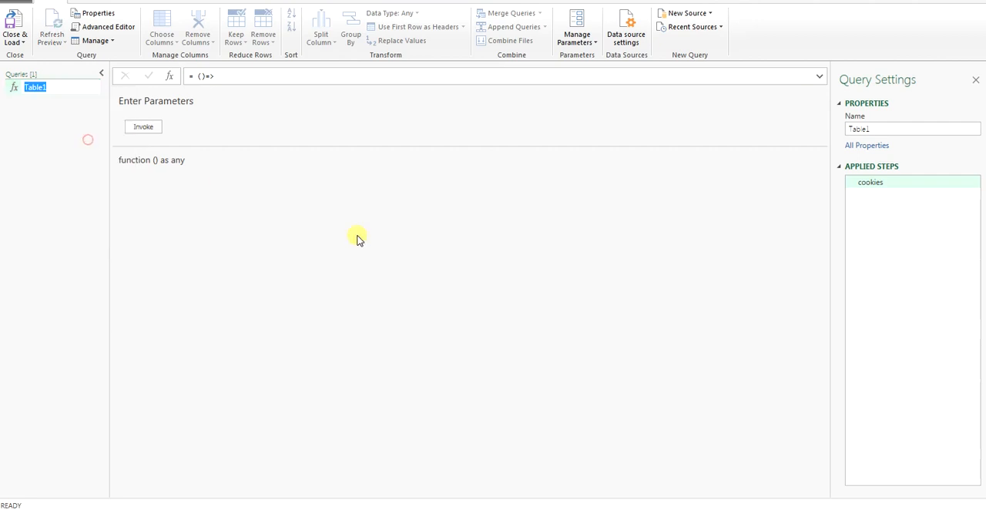
type("Cookies")
key("Return")
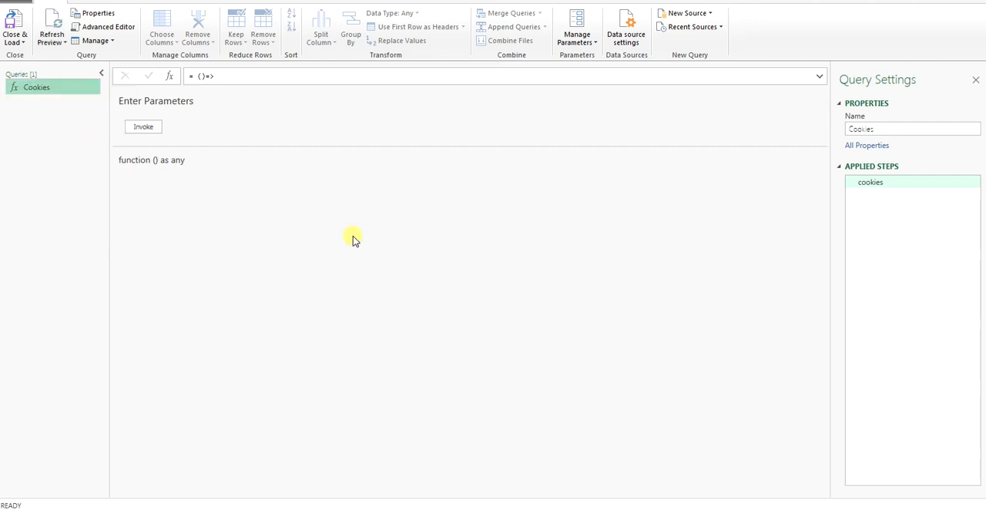
Step: Create a new blank query and rename it GetNSEData
right_click(50, 114)
mouse_move(126, 137)
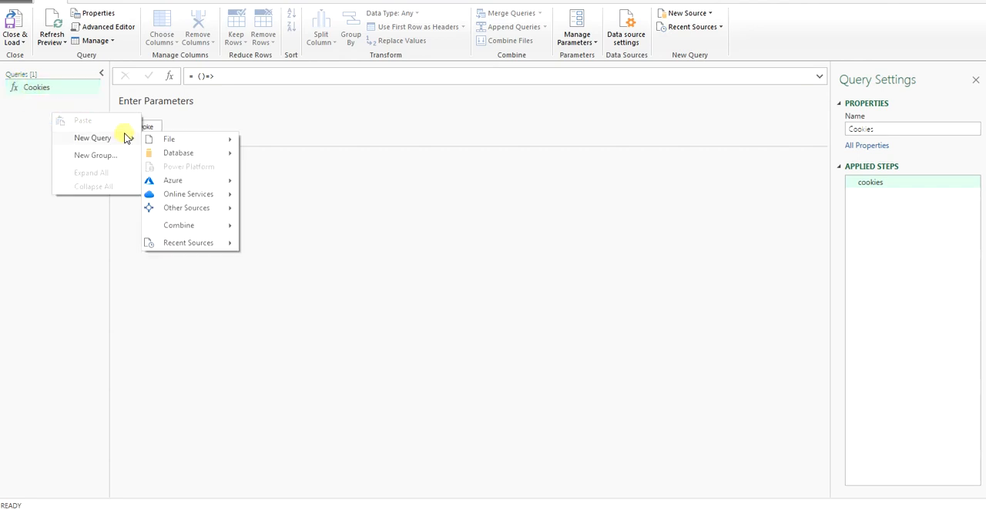
mouse_move(206, 209)
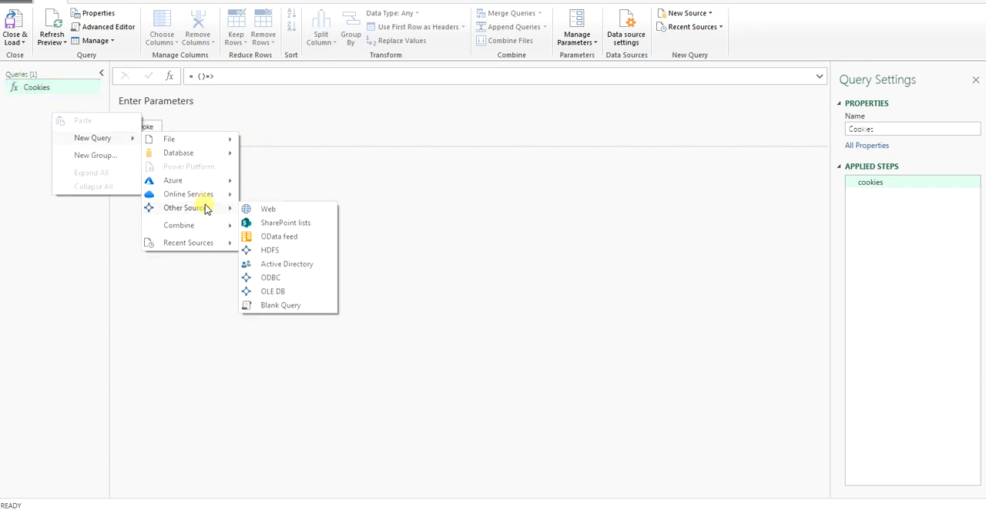
left_click(275, 308)
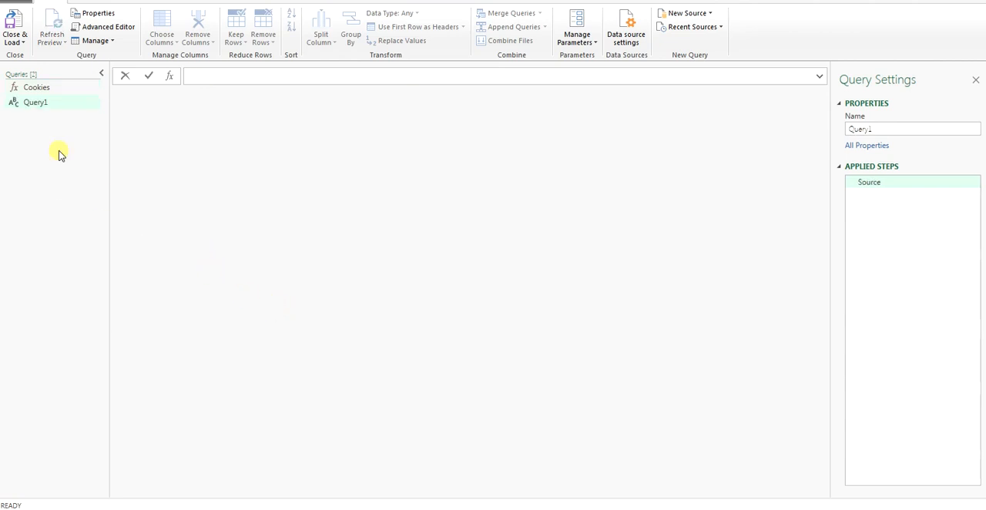
right_click(44, 105)
left_click(105, 149)
type("GetNSEData")
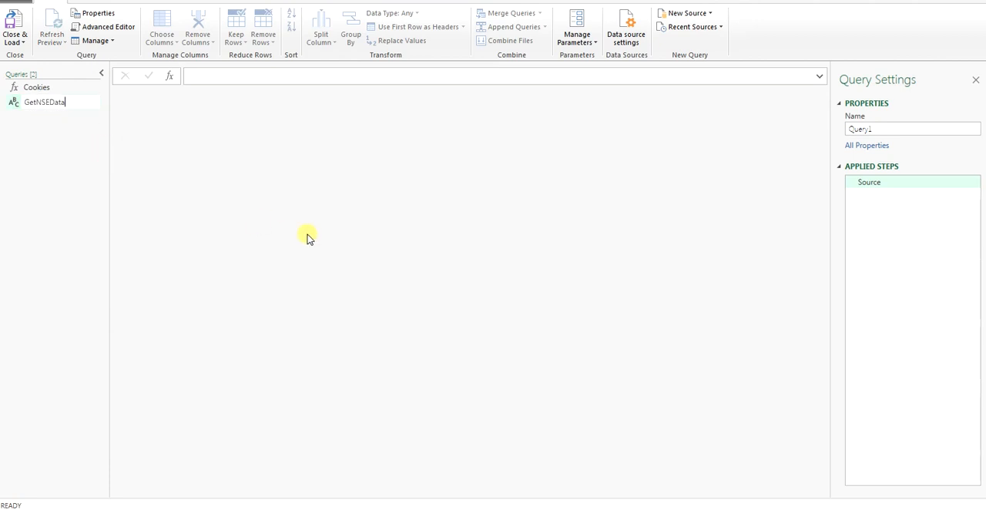
key("Return")
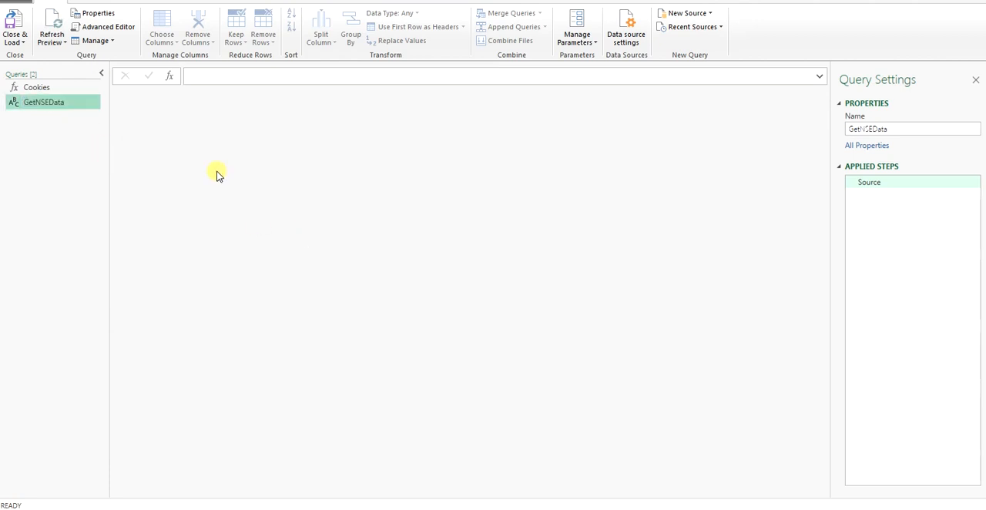
Step: Open the GetNSEData query's code and replace all of it with the full contents of powerquery1.txt
left_click(108, 28)
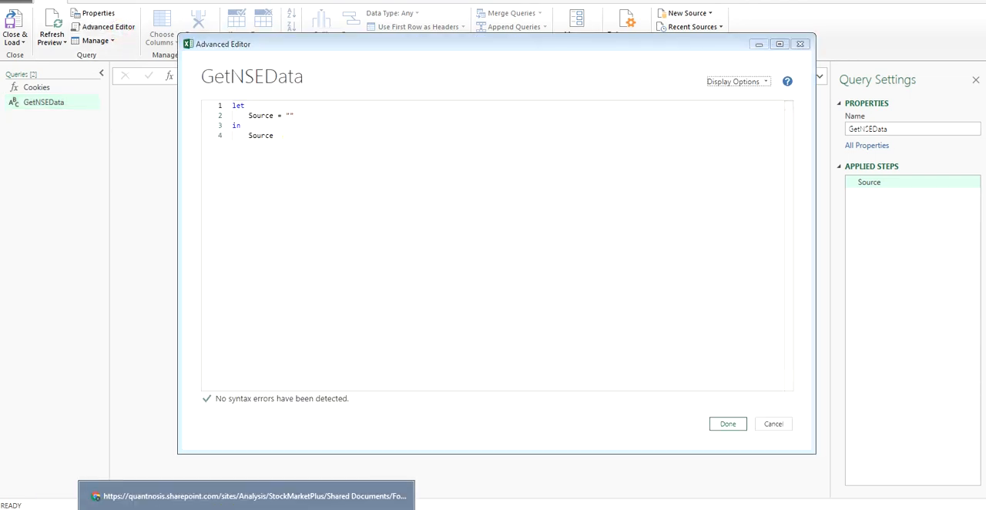
left_click(238, 494)
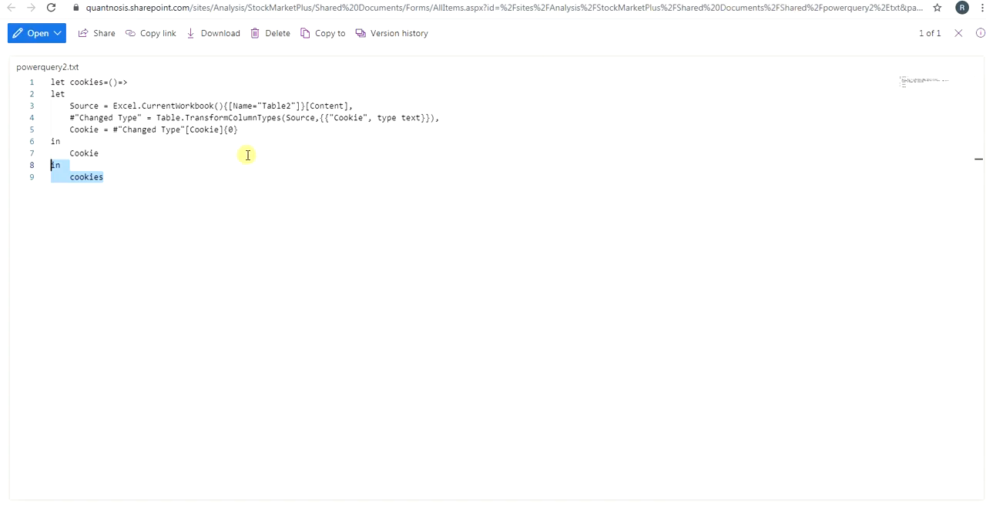
left_click(168, 154)
key("ctrl+Tab")
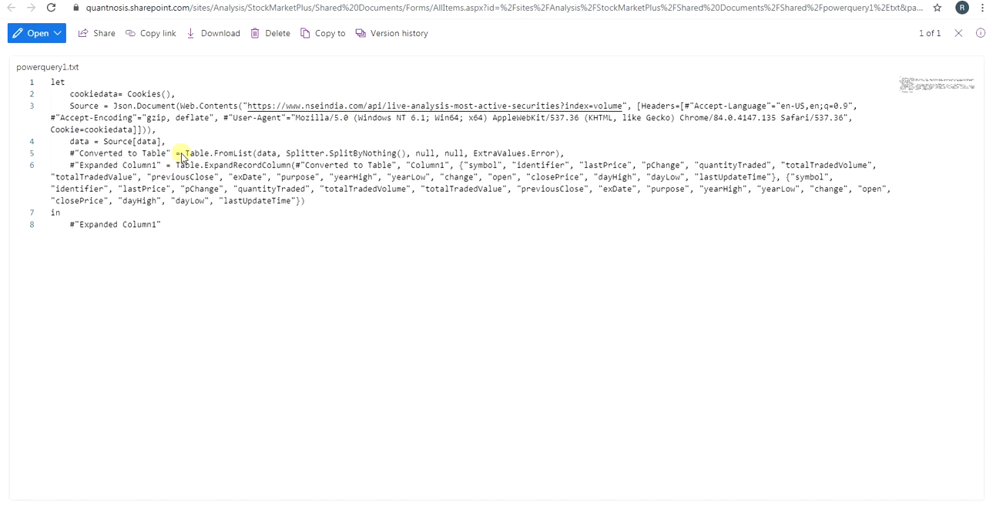
left_click(125, 224)
key("ctrl+a")
key("ctrl+c")
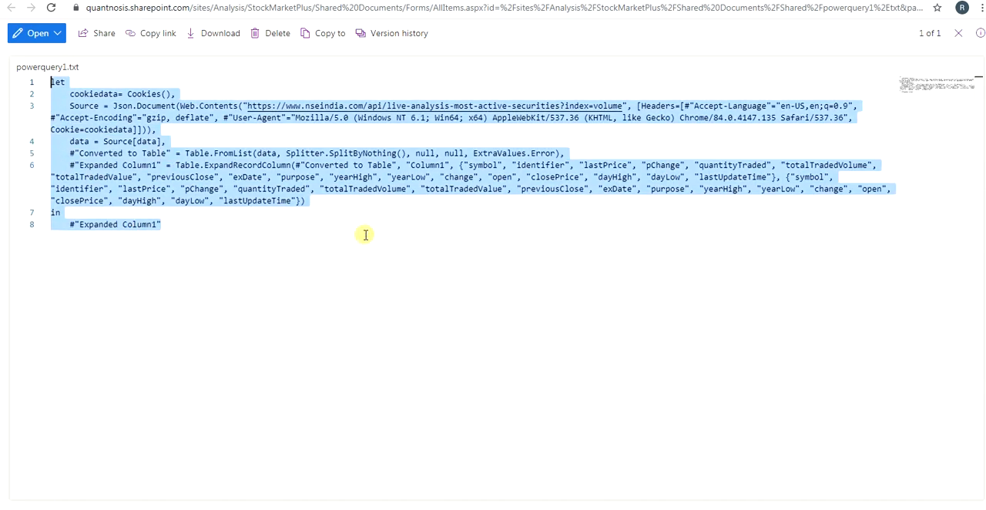
left_click(401, 509)
left_click(406, 497)
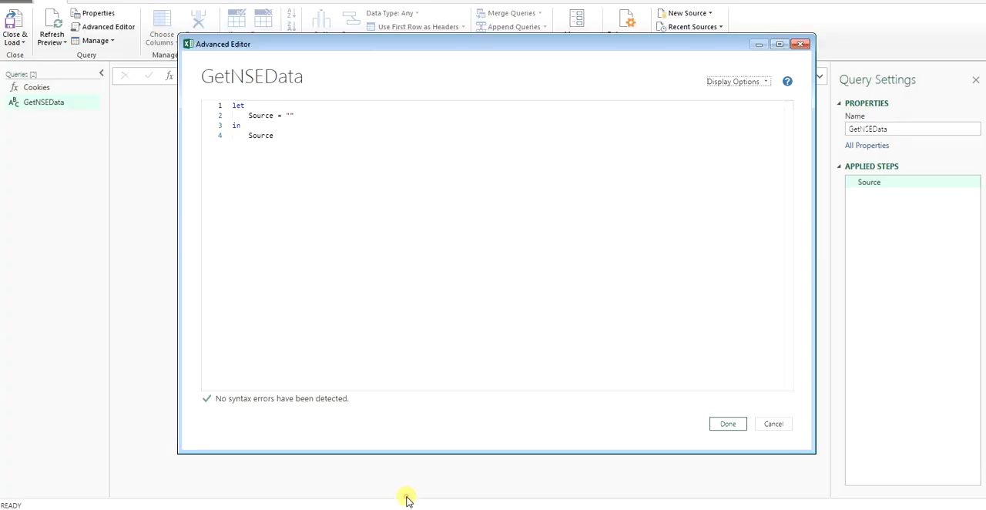
left_click(313, 154)
key("ctrl+a")
key("ctrl+v")
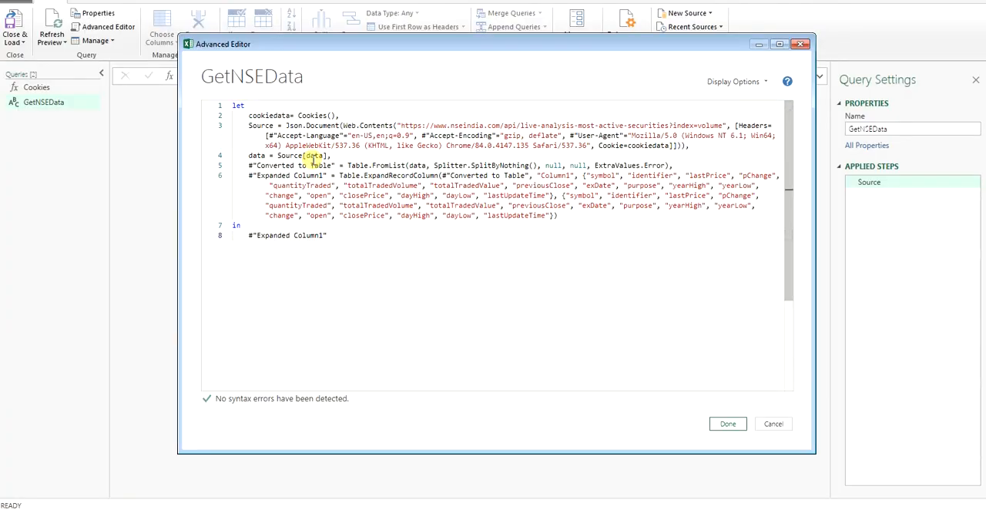
left_click(431, 246)
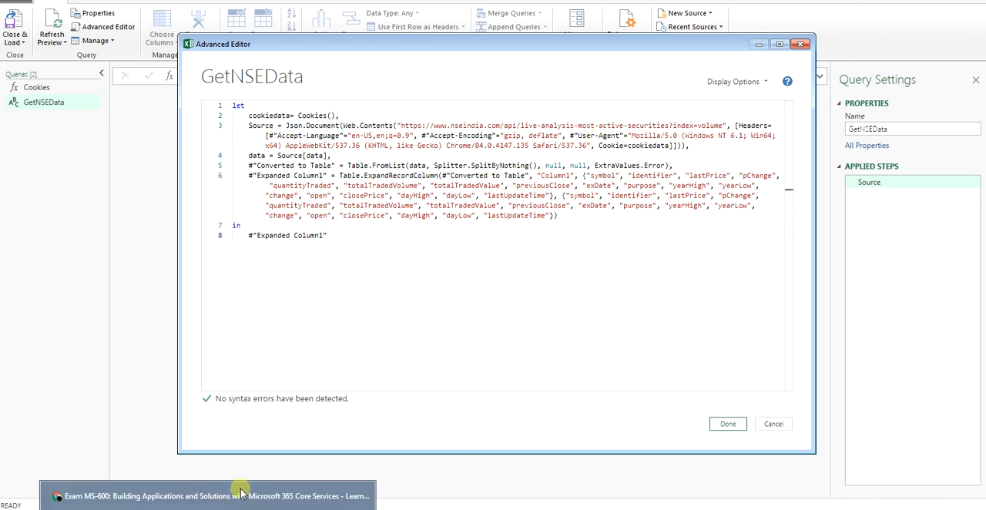
Step: Switch to the NSE live equity market page and preview the responses of the equity-stockIndices network requests
left_click(231, 496)
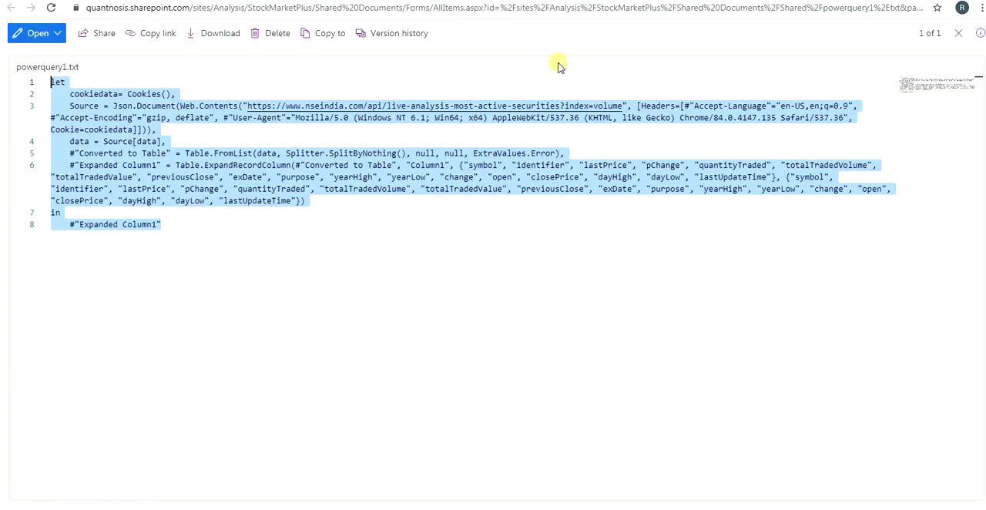
left_click(493, 1)
scroll(293, 431, "up", 3)
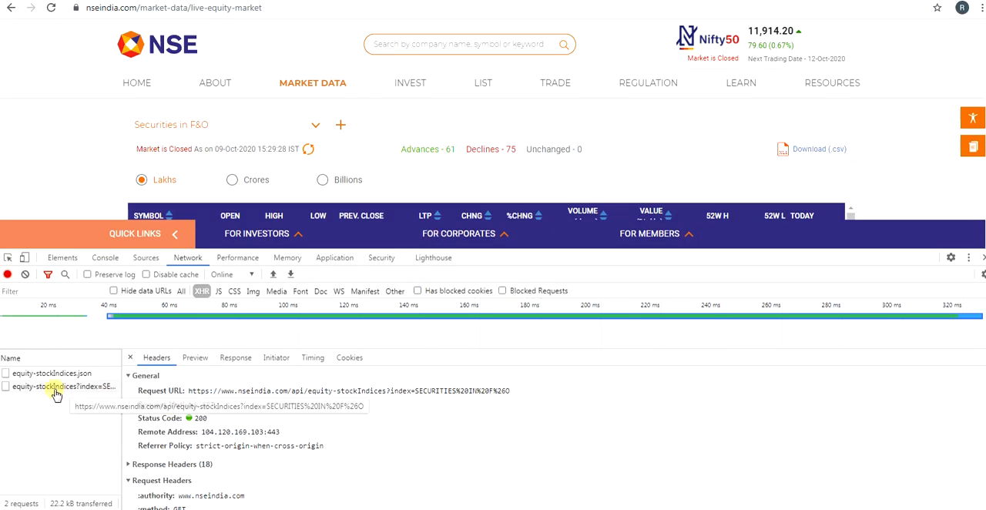
left_click(196, 358)
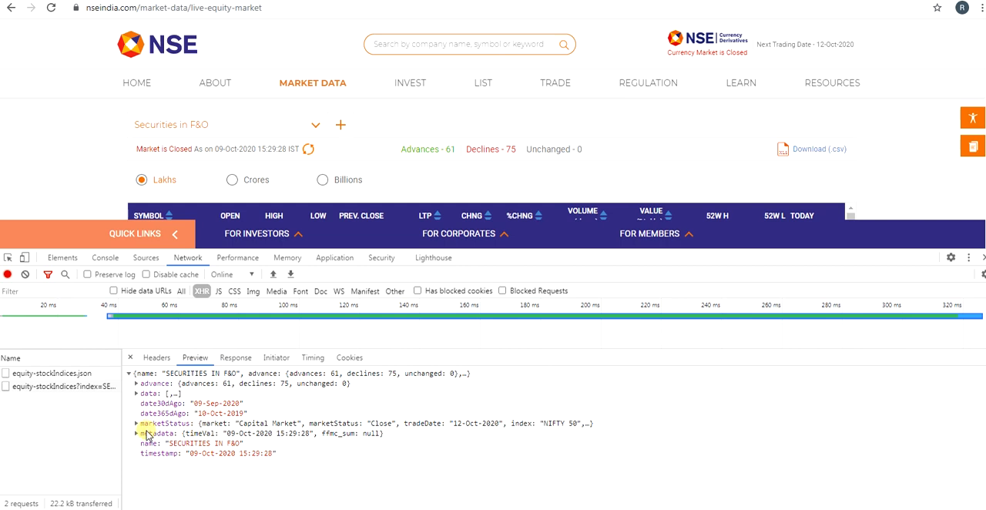
left_click(53, 373)
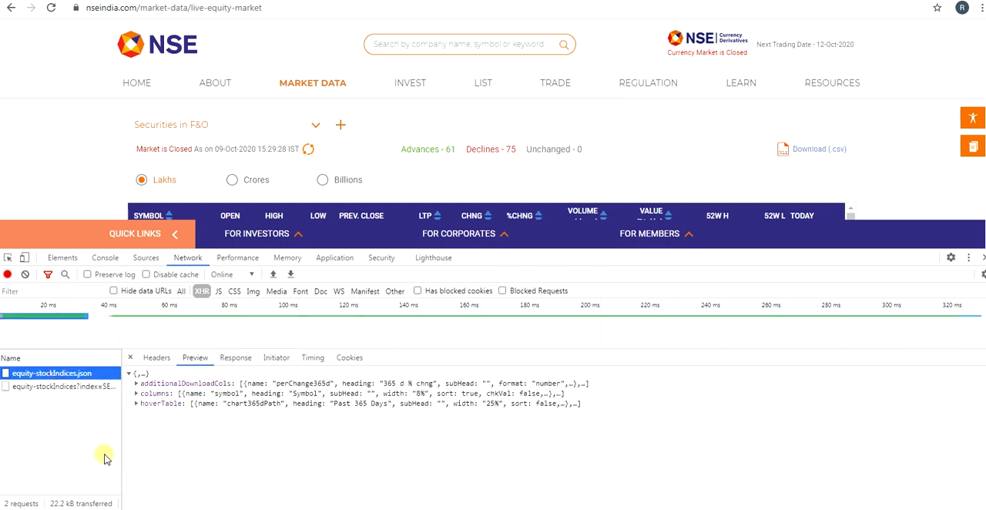
left_click(69, 387)
right_click(69, 388)
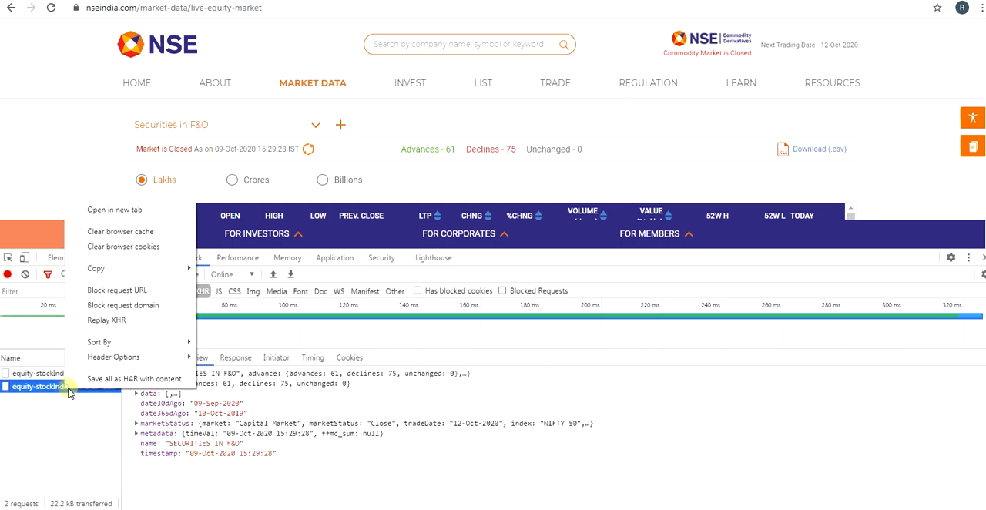
left_click(301, 409)
Step: Refresh the Securities in F&O data, open the newest equity-stockIndices?index request in a new tab and copy its URL
left_click(308, 150)
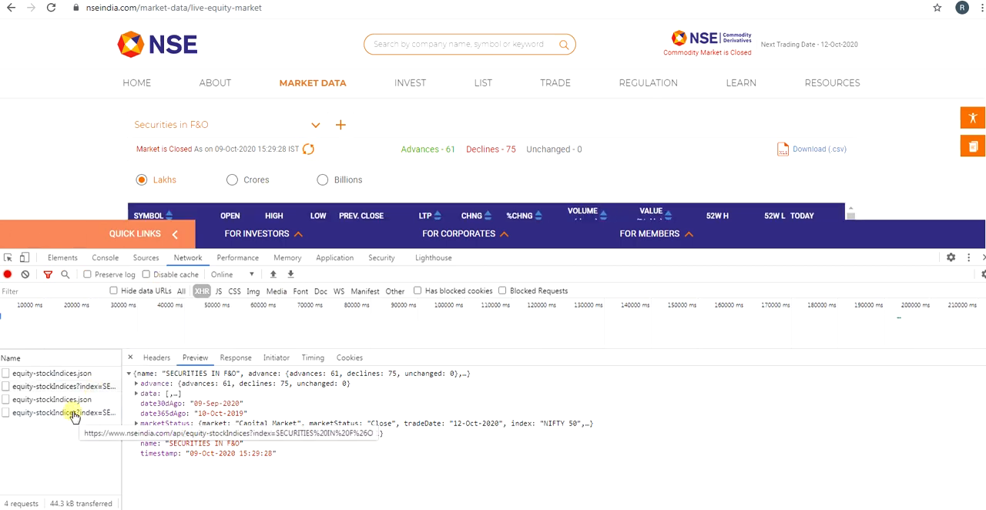
right_click(74, 416)
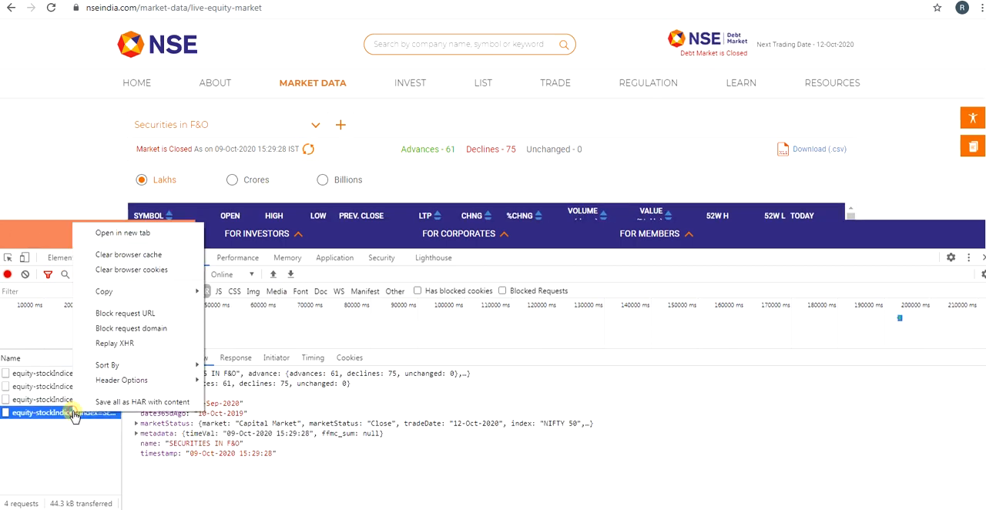
left_click(123, 233)
left_click(473, 7)
key("ctrl+c")
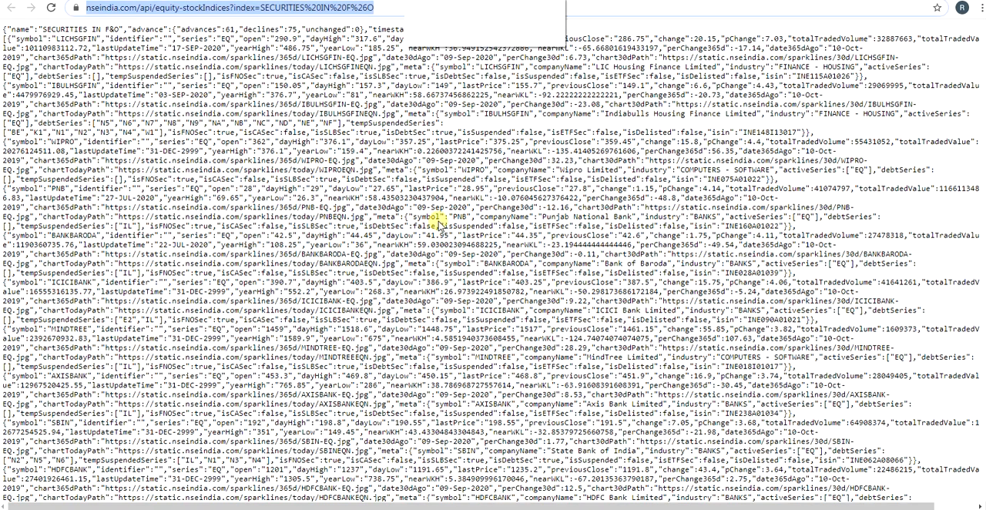
mouse_move(392, 505)
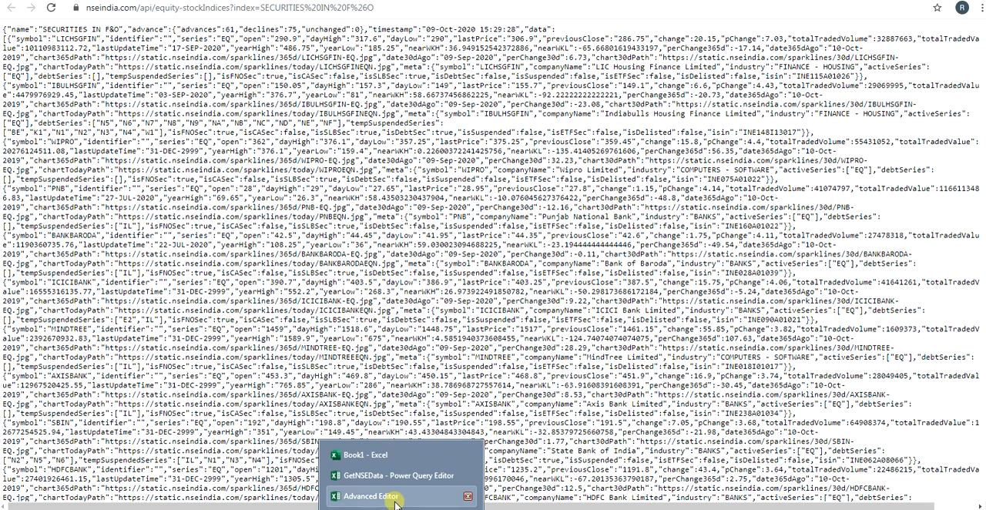
left_click(359, 438)
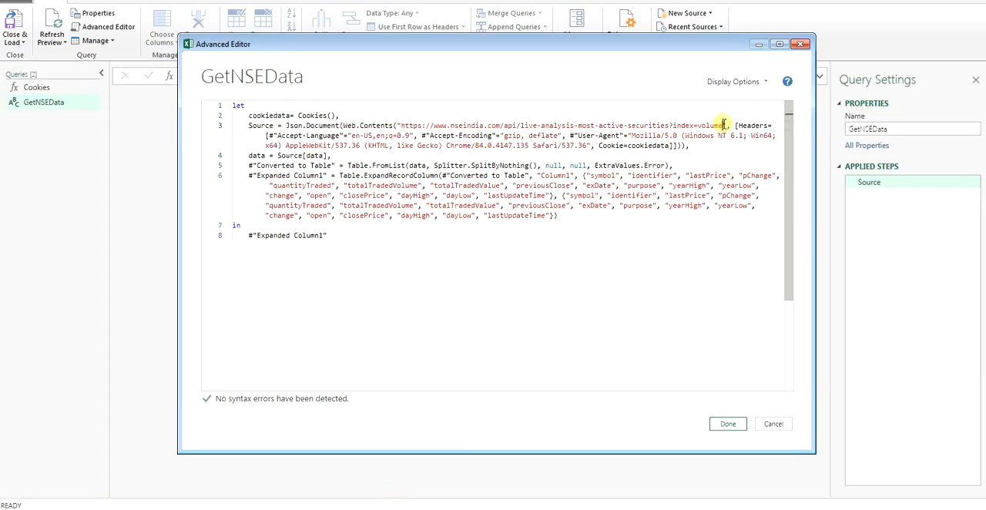
left_click_drag(724, 125, 400, 125)
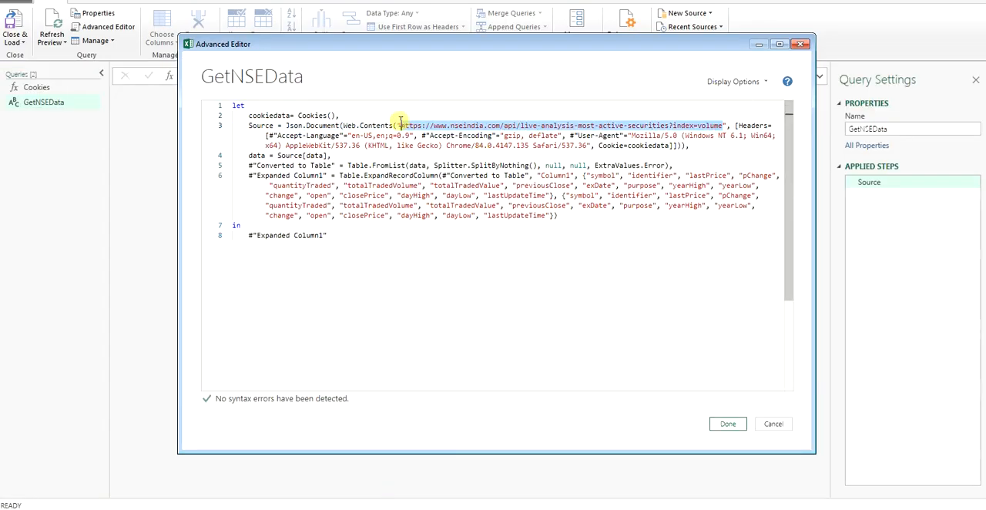
key("ctrl+v")
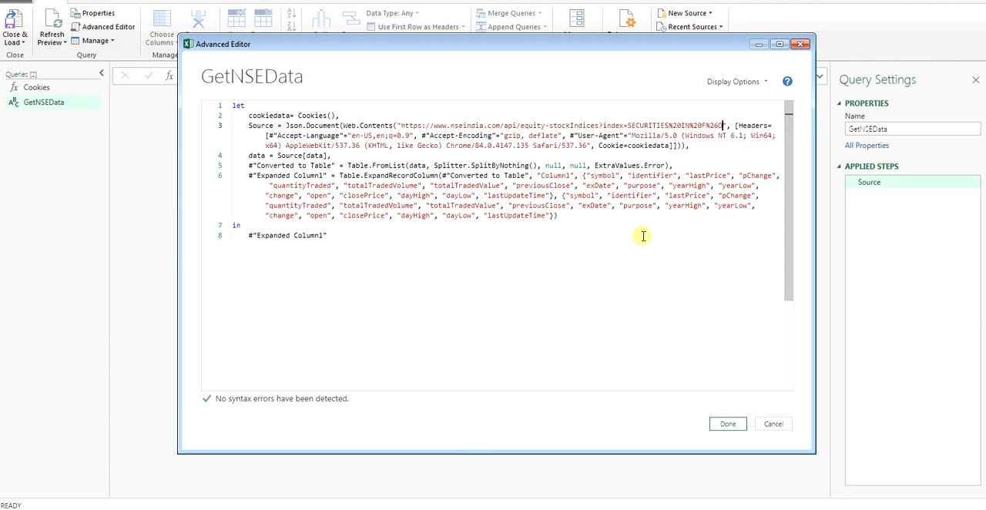
left_click(728, 425)
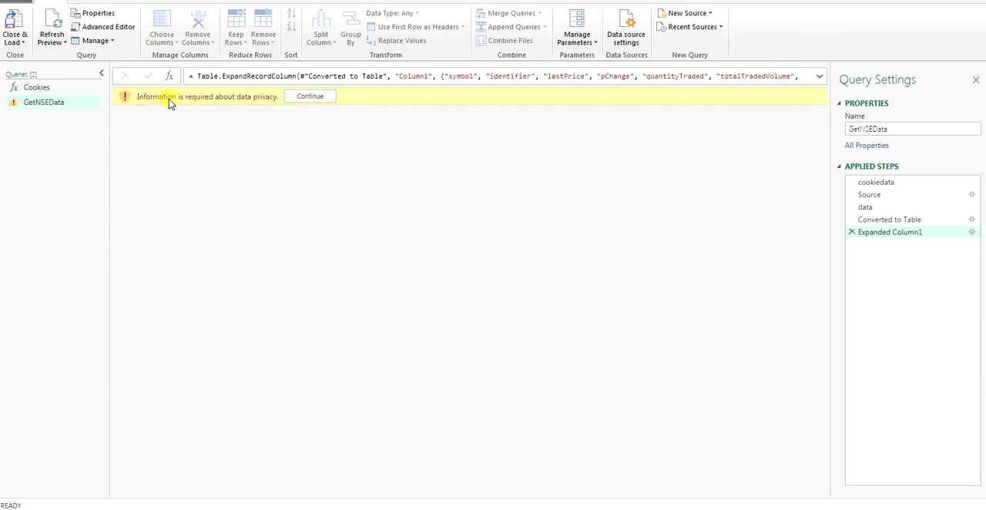
Step: Set the workbook to ignore Privacy Levels checks and save the choice so the GetNSEData query can load
left_click(300, 98)
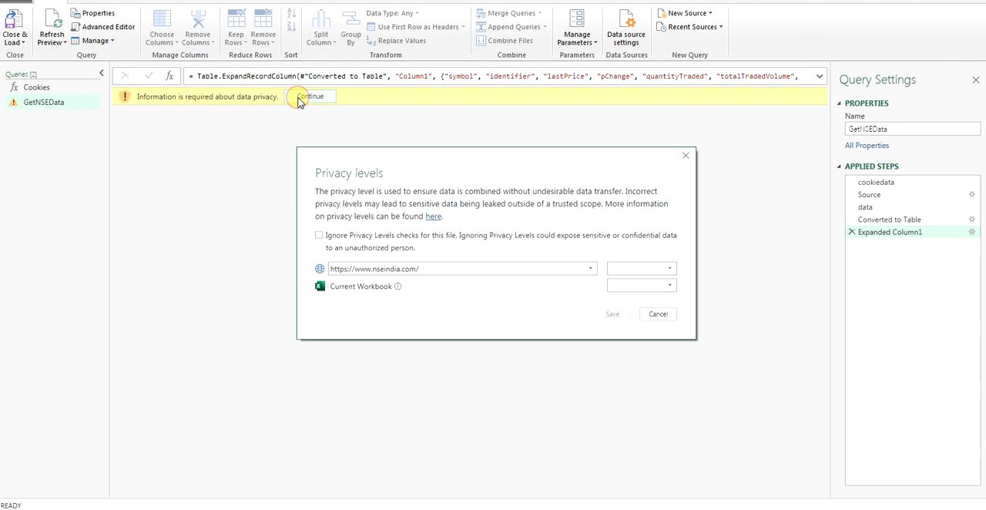
left_click(399, 243)
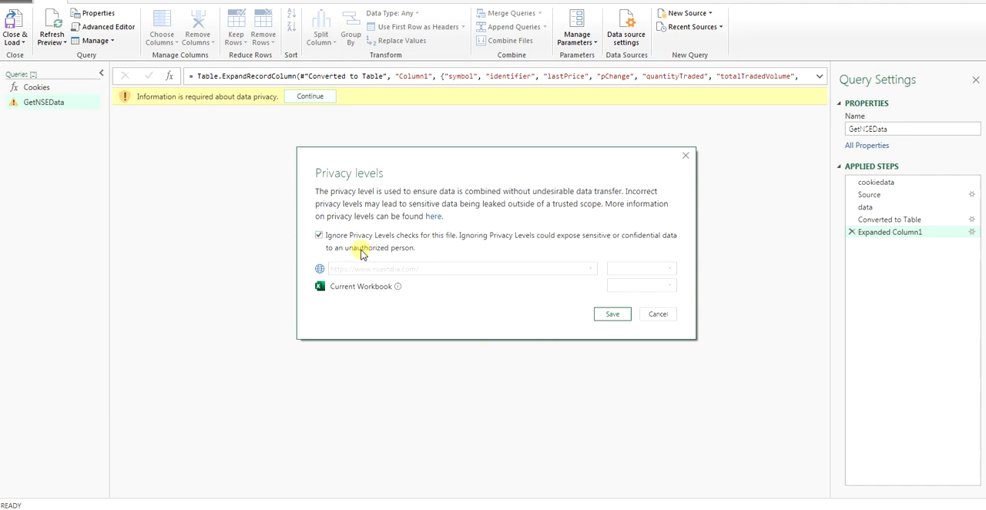
left_click(612, 315)
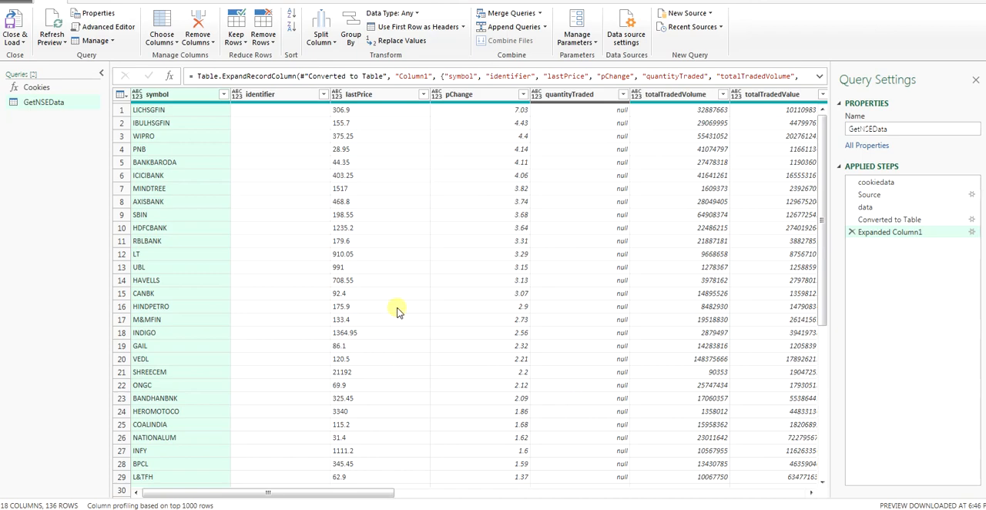
Step: Remove the identifier and quantityTraded columns from the GetNSEData table
scroll(341, 436, "down", 7)
scroll(341, 437, "up", 7)
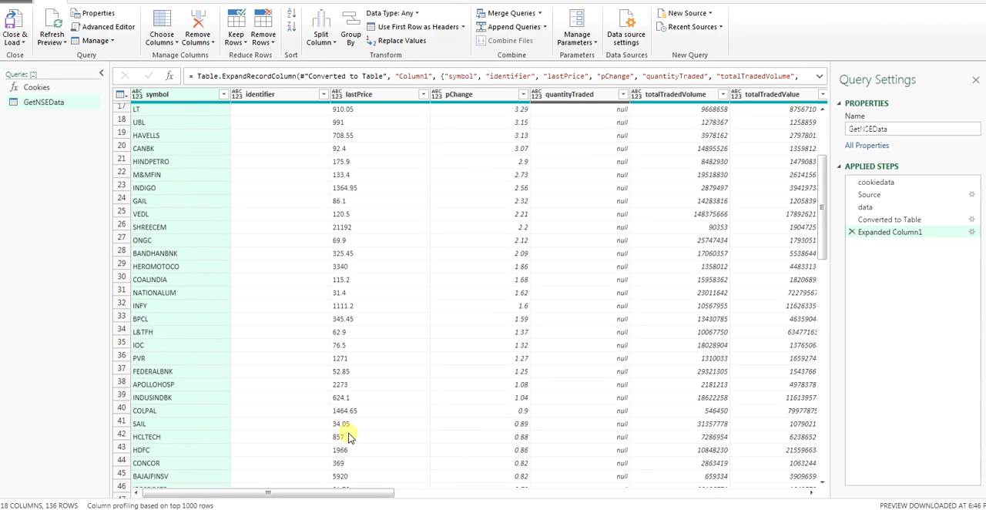
left_click(293, 94)
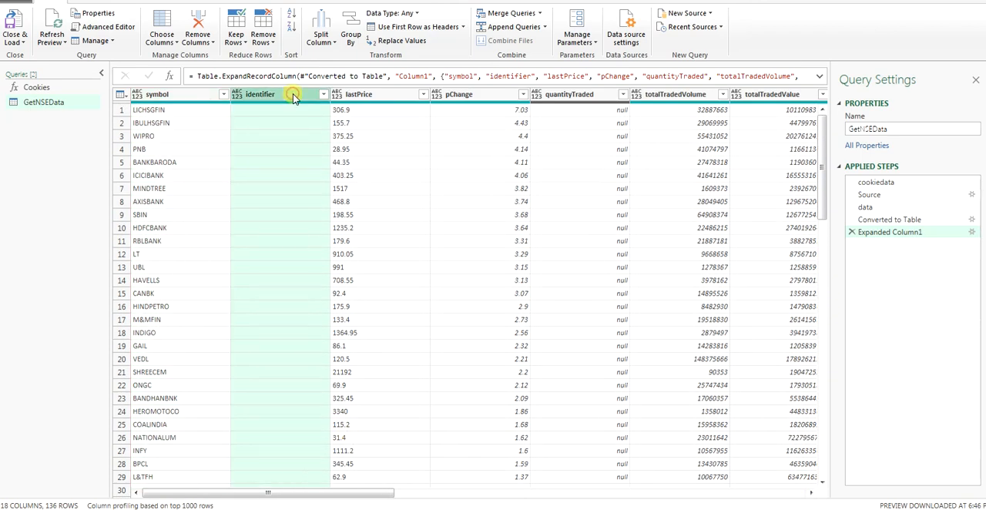
right_click(292, 97)
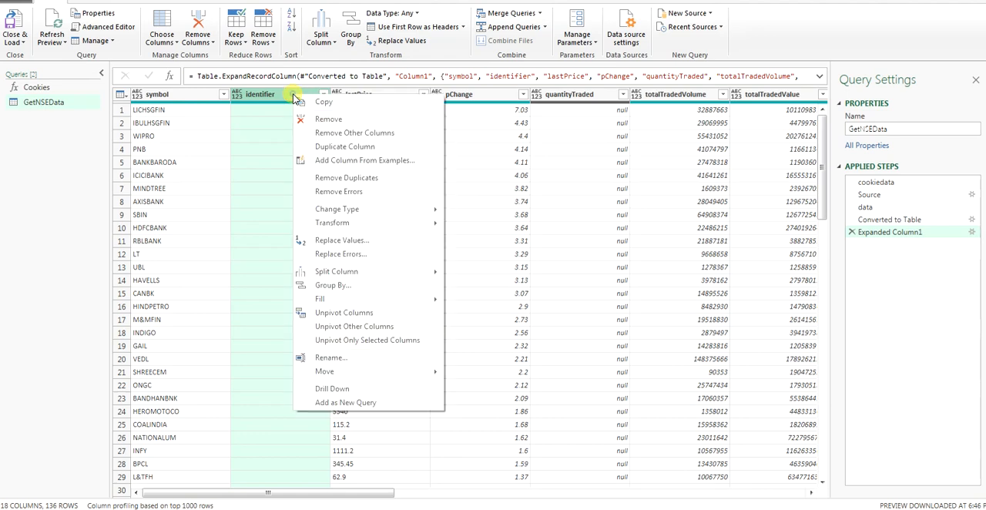
left_click(373, 118)
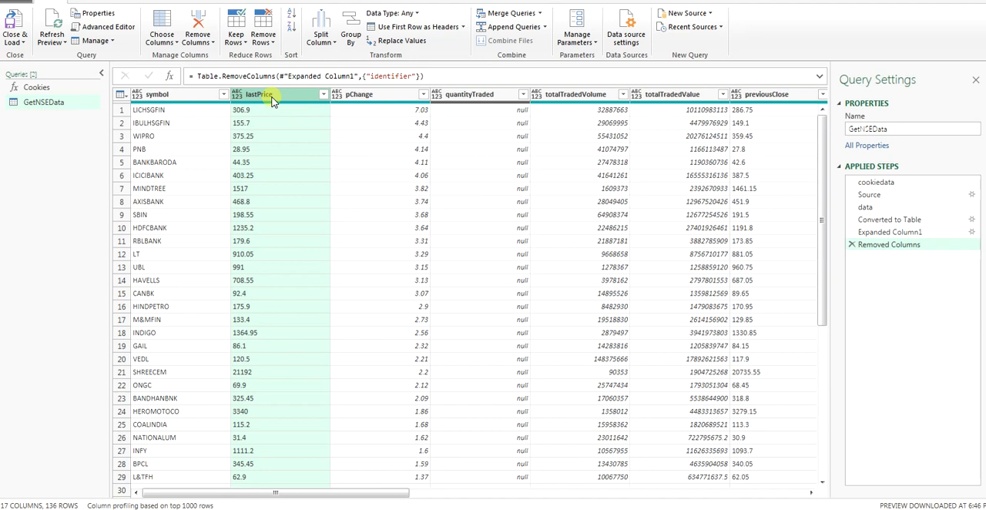
left_click(473, 94)
right_click(473, 95)
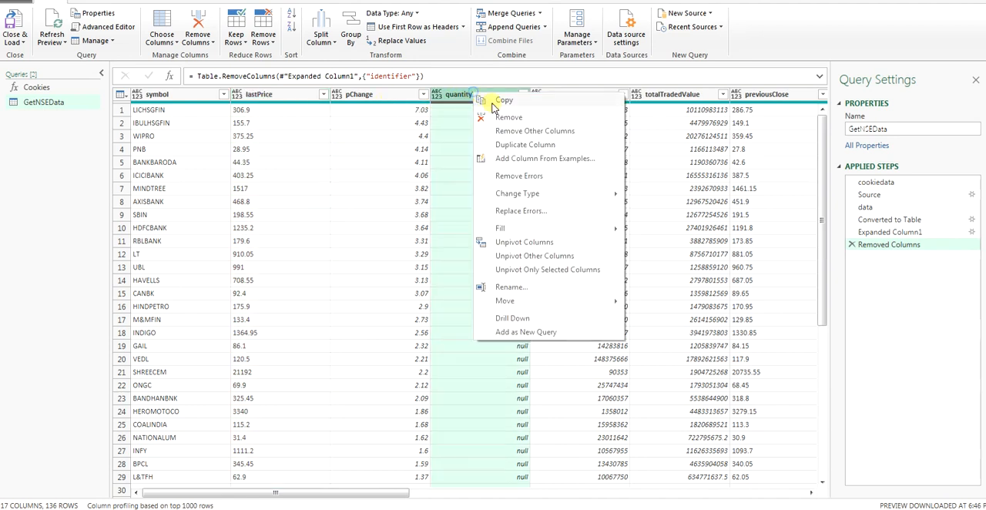
left_click(512, 115)
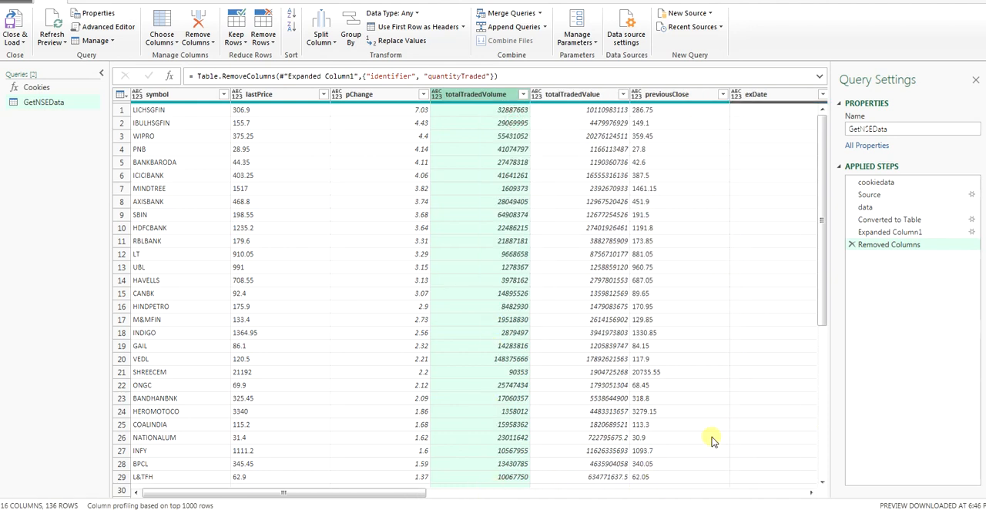
Step: Delete the Removed Columns and Expanded Column1 steps from the GetNSEData query
scroll(709, 447, "down", 12)
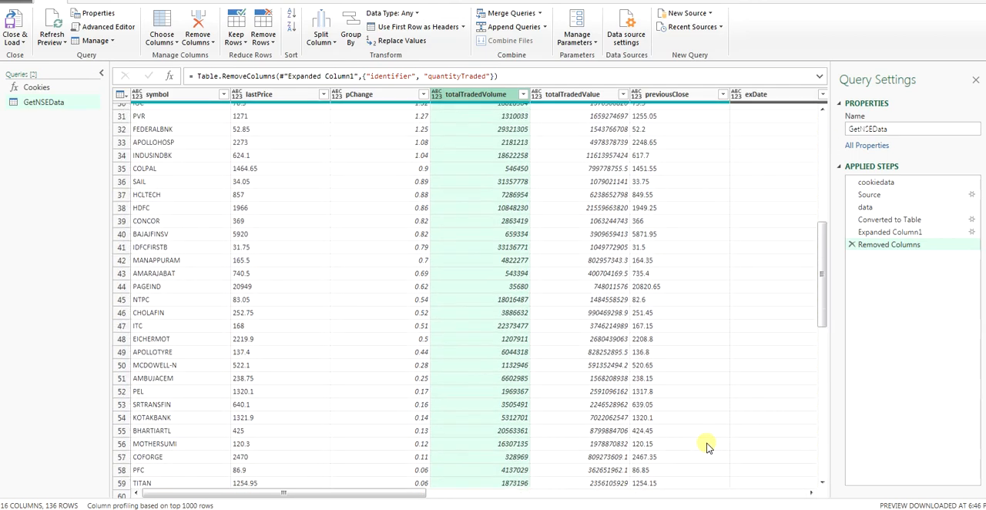
scroll(709, 454, "up", 12)
left_click_drag(420, 495, 279, 490)
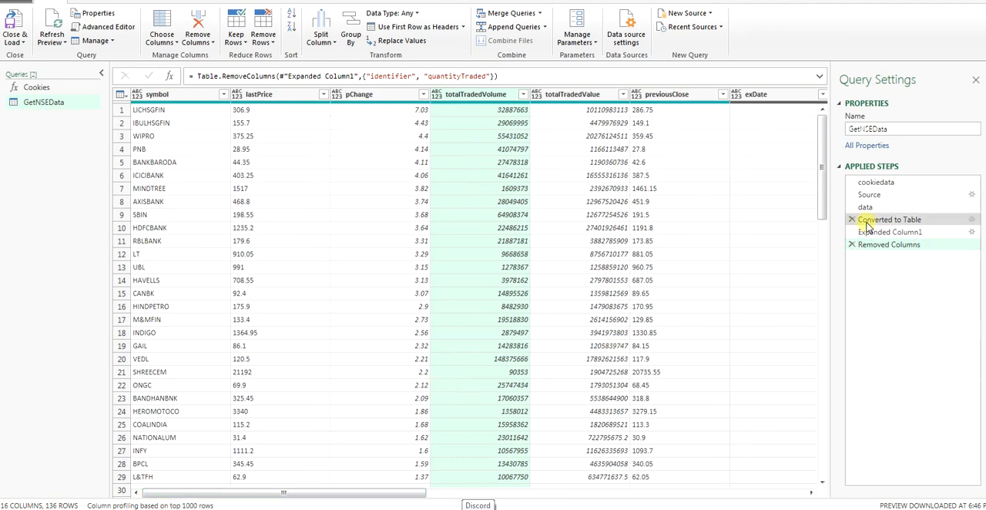
left_click(851, 244)
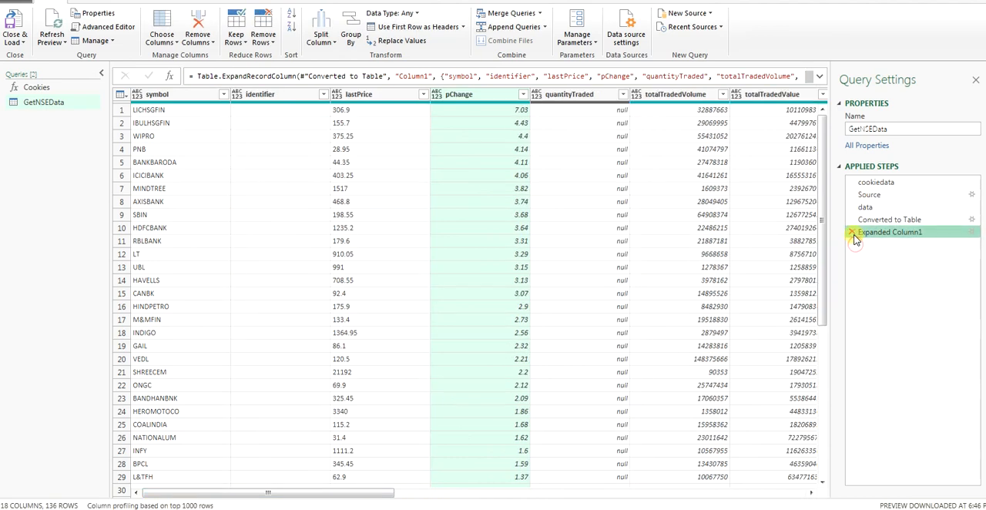
left_click(852, 232)
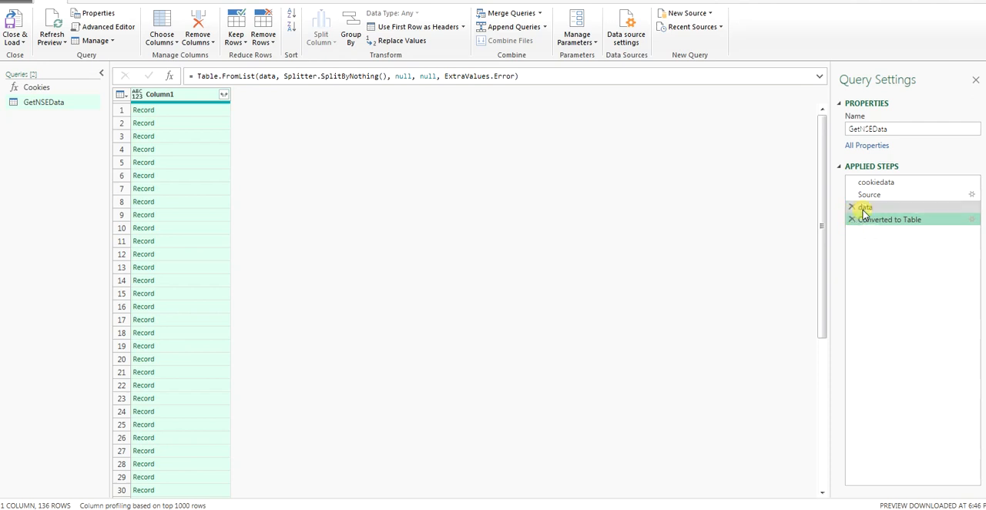
Step: Review the earlier query steps and expand Column1 from Converted to Table into all its fields, without the original column name as prefix
left_click(863, 207)
left_click(864, 194)
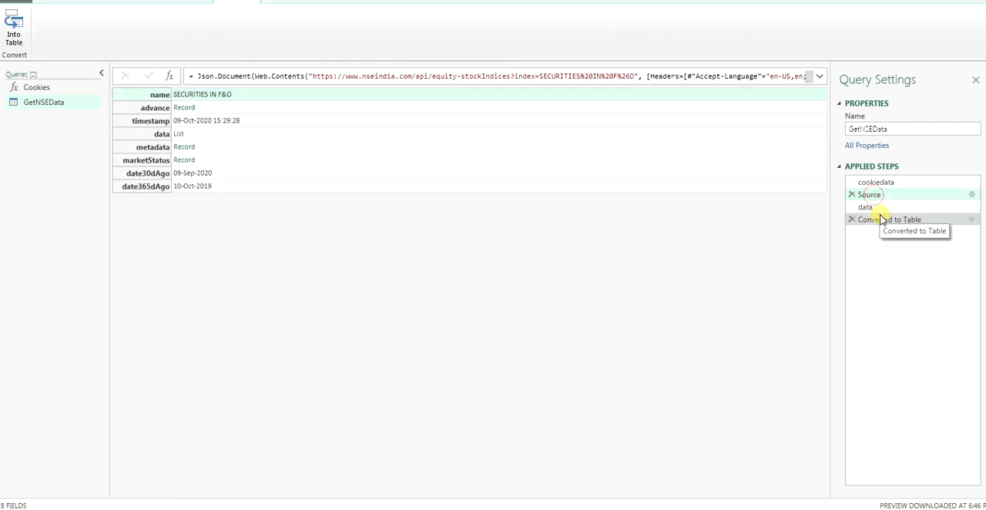
left_click(881, 220)
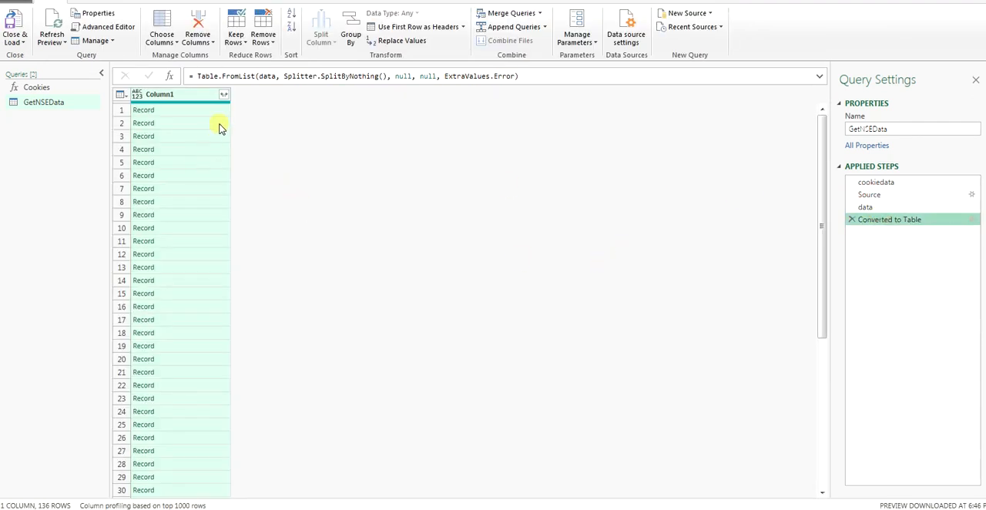
left_click(224, 94)
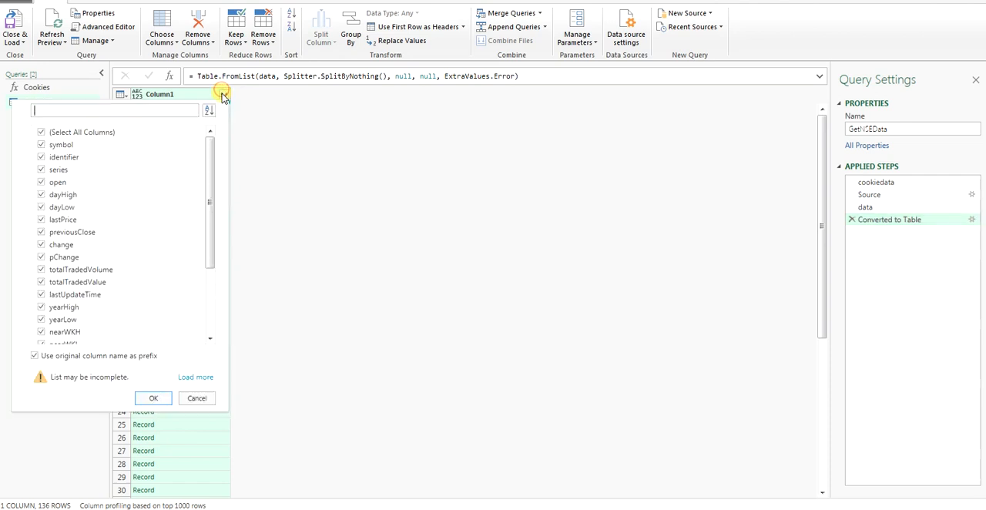
left_click(36, 355)
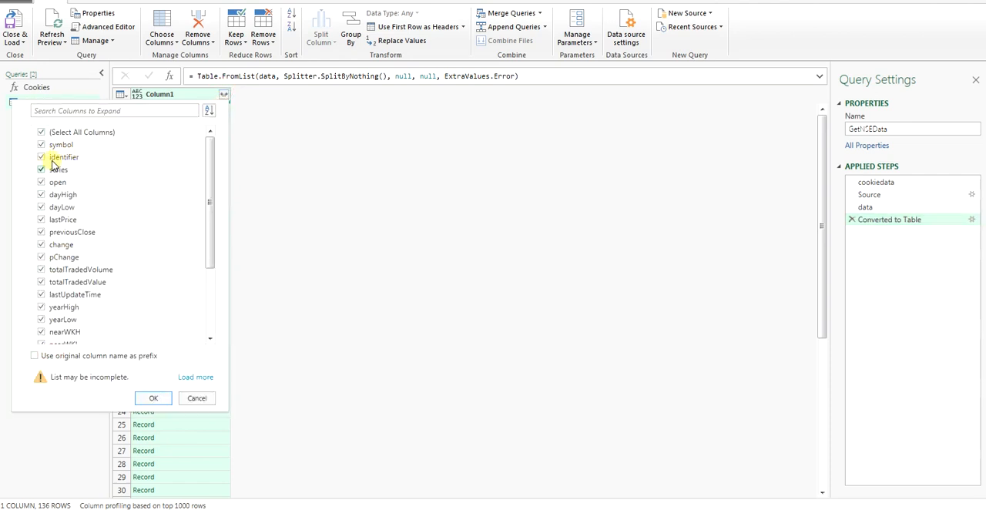
scroll(125, 316, "down", 5)
left_click(153, 398)
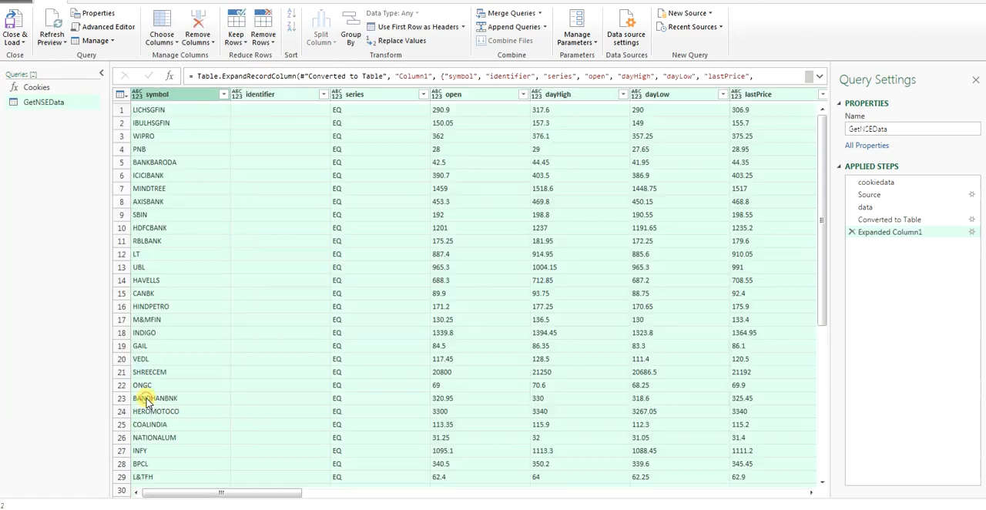
Step: Remove the identifier and series columns from the newly expanded table
left_click(267, 96)
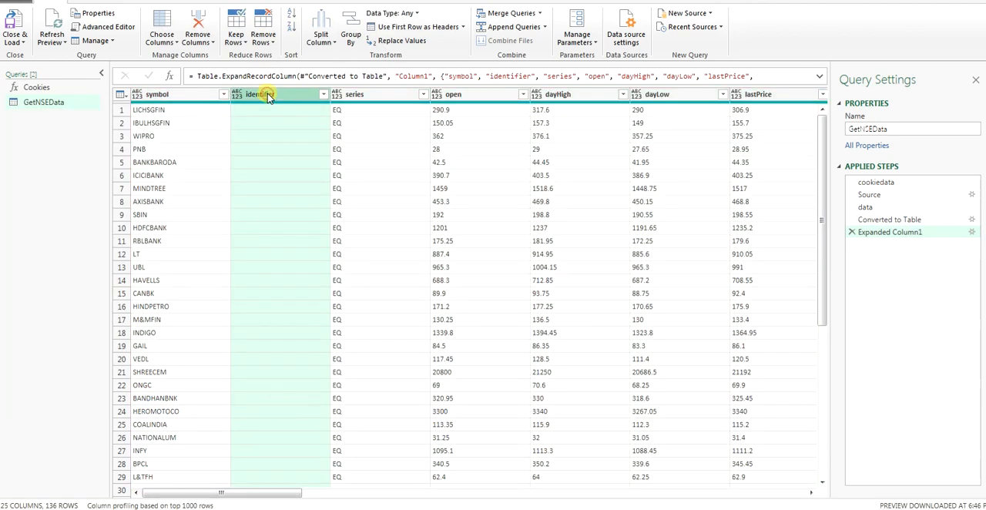
right_click(261, 95)
left_click(302, 117)
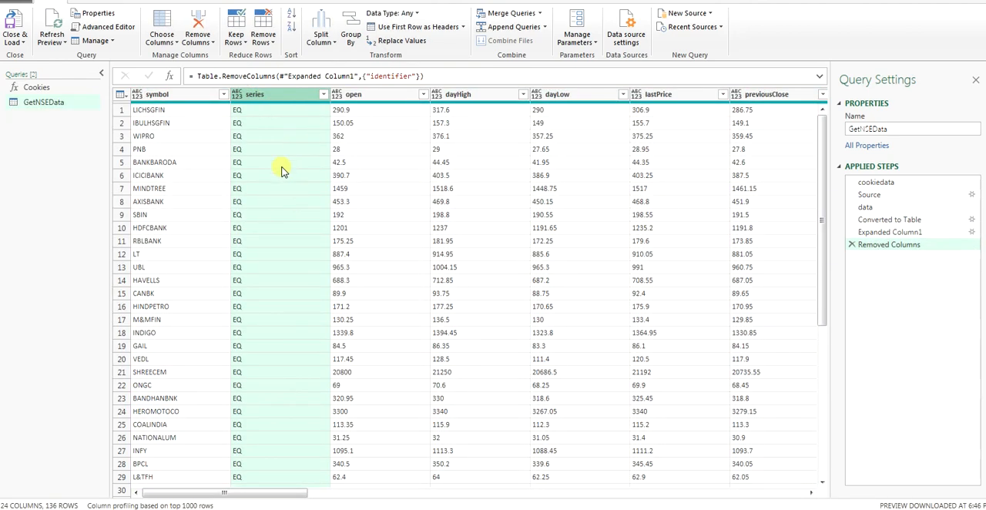
right_click(274, 96)
left_click(310, 122)
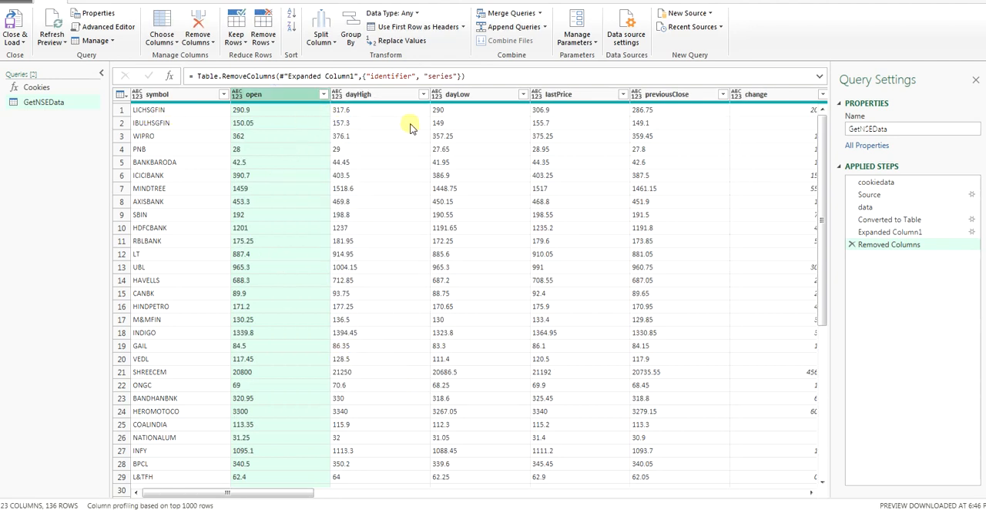
left_click(273, 96)
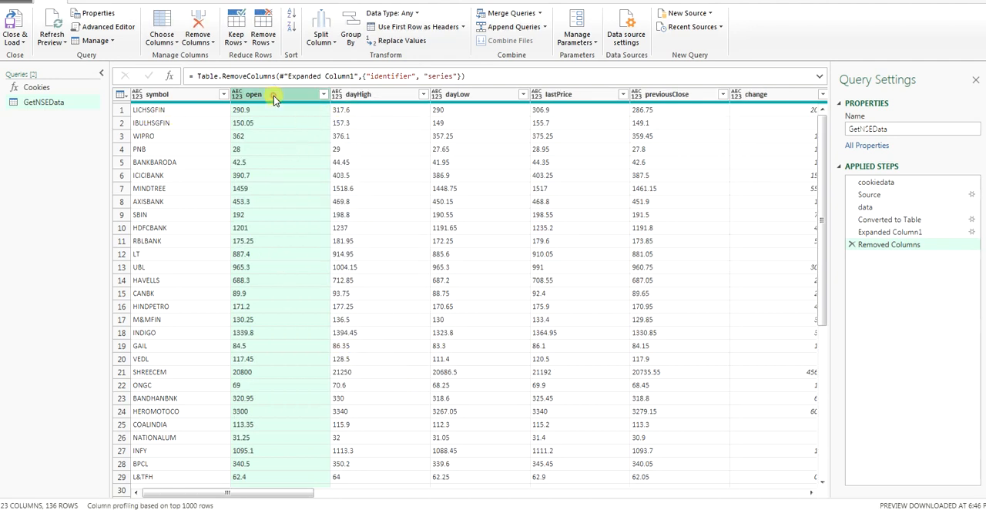
right_click(375, 97)
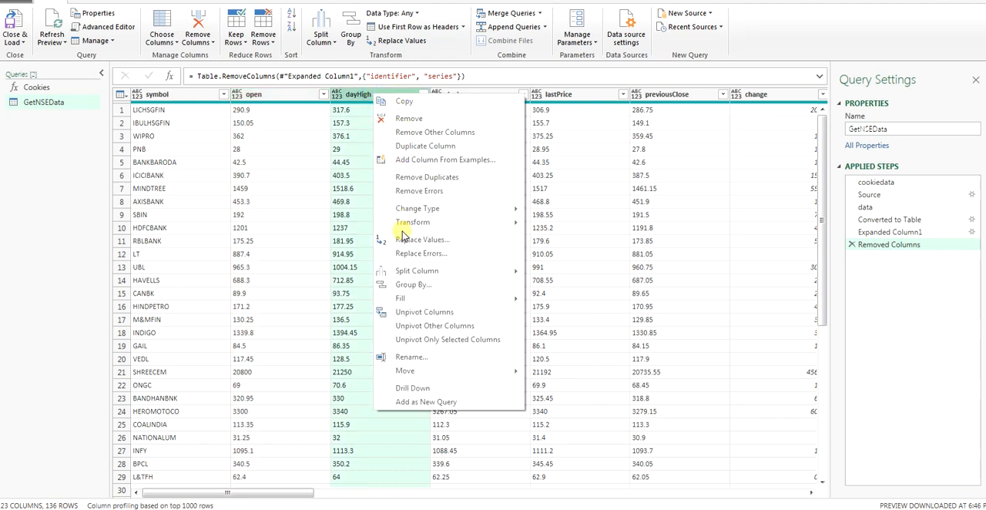
left_click(345, 190)
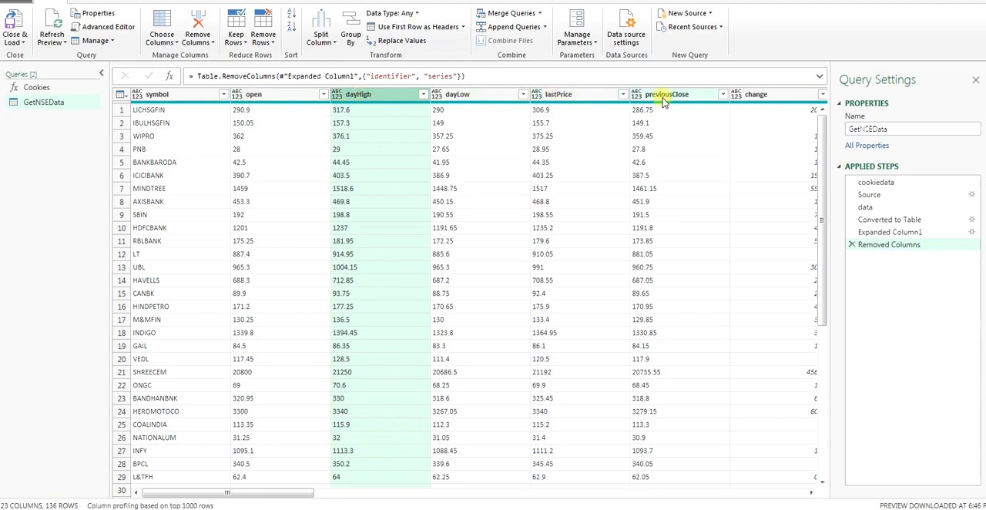
Step: Remove the lastUpdateTime column from the table
left_click_drag(280, 493, 343, 493)
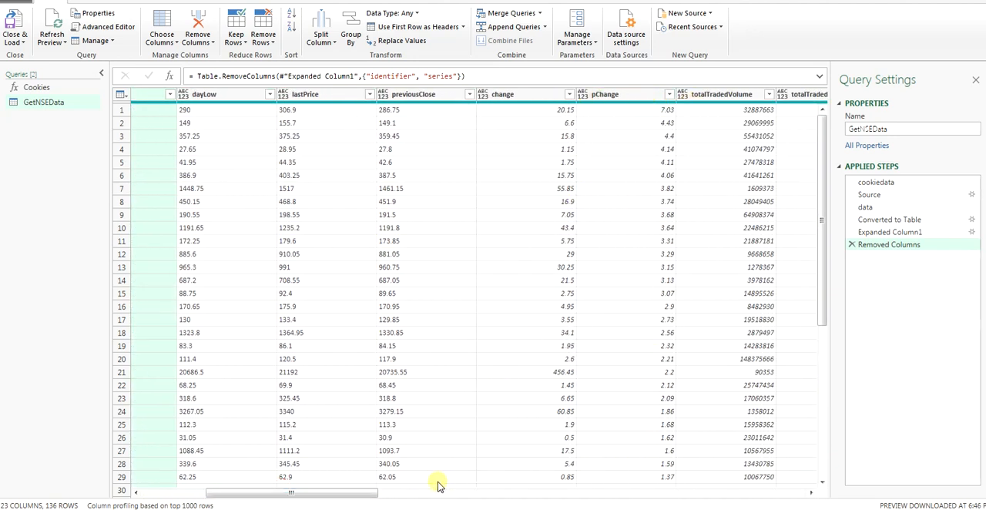
left_click_drag(369, 497, 484, 505)
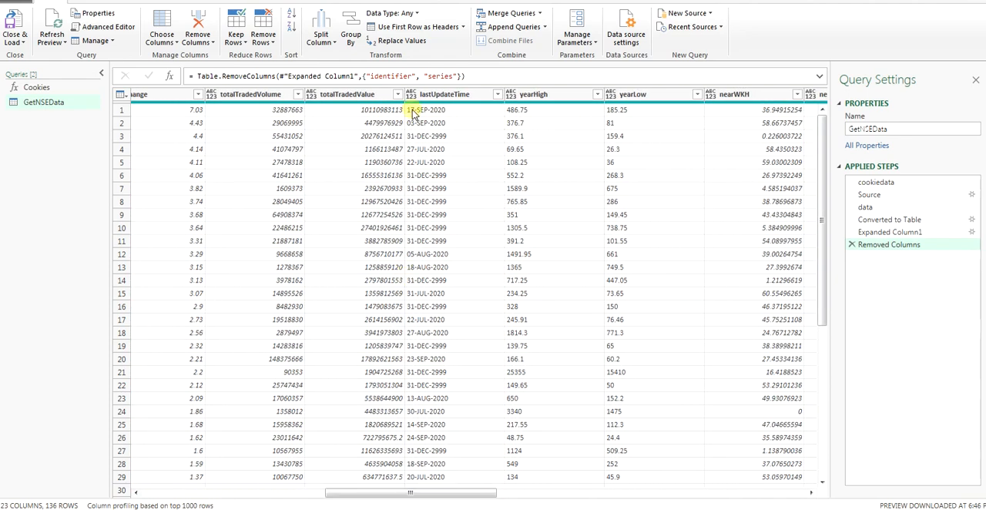
left_click(435, 96)
right_click(436, 94)
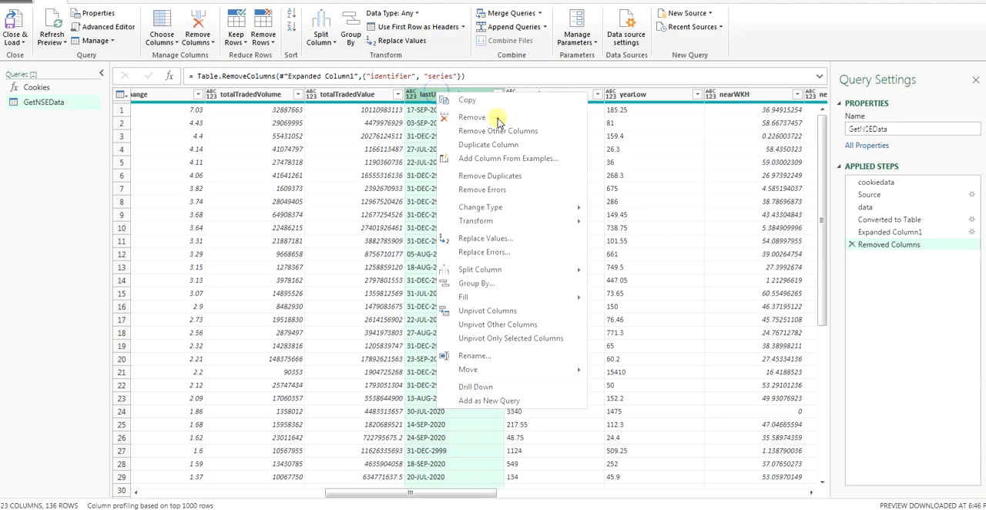
left_click(498, 116)
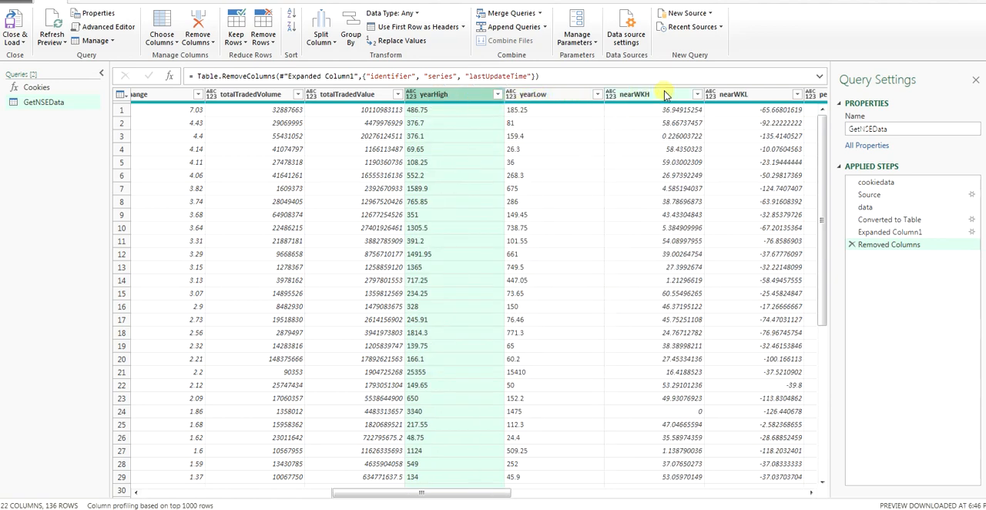
Step: Remove the date365dAgo and chart365dPath columns from the table
left_click_drag(511, 494, 621, 504)
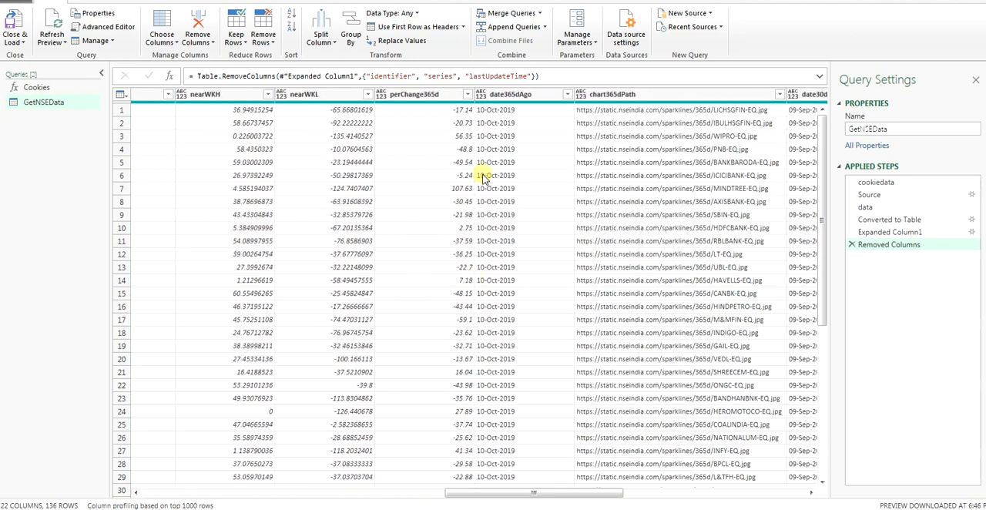
left_click(519, 94)
right_click(520, 96)
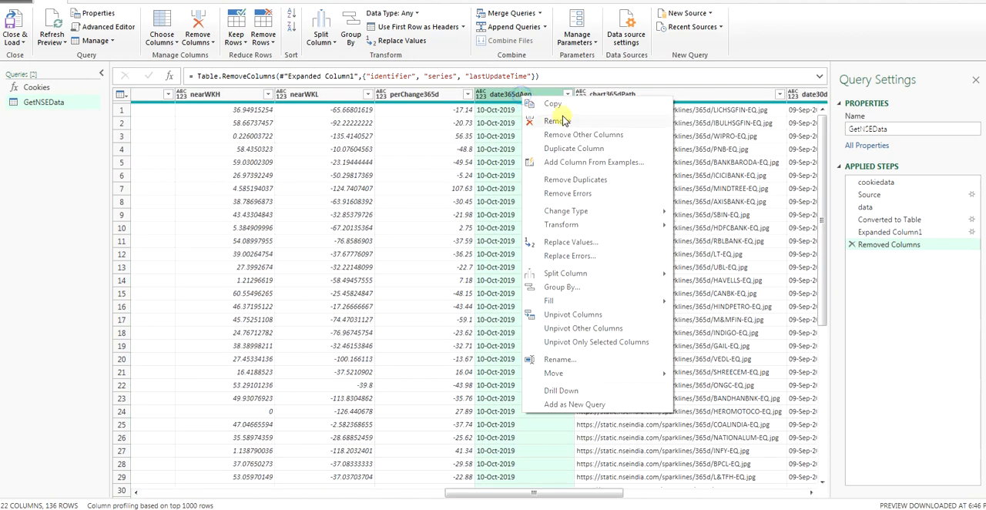
left_click(556, 120)
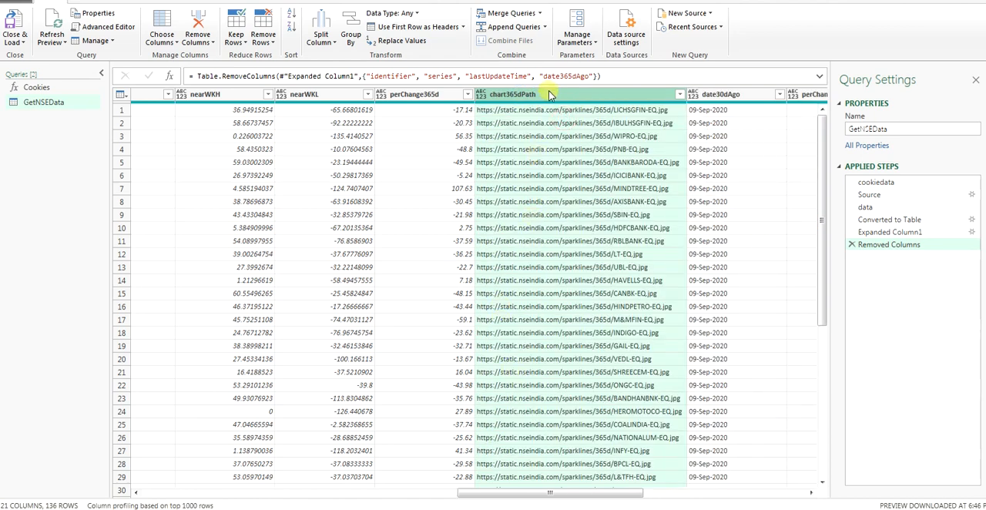
right_click(555, 96)
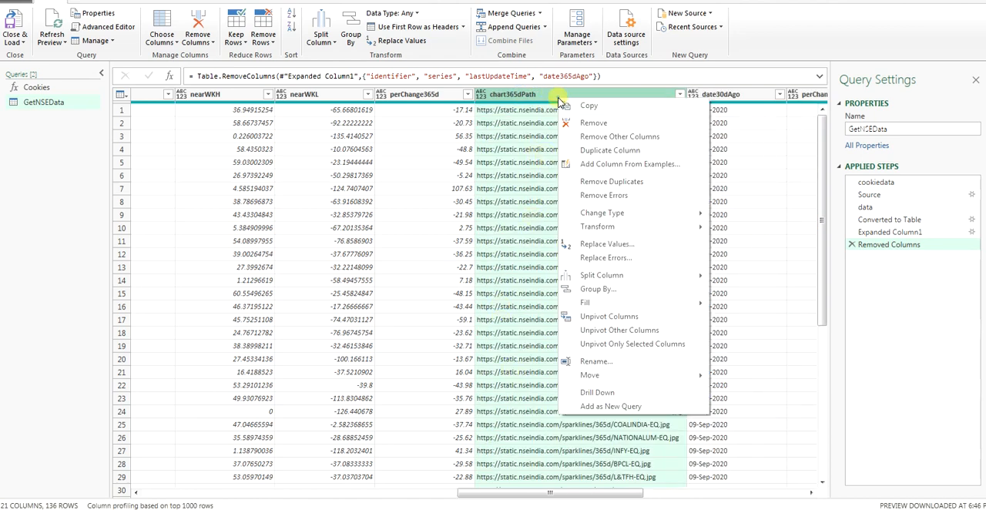
left_click(585, 121)
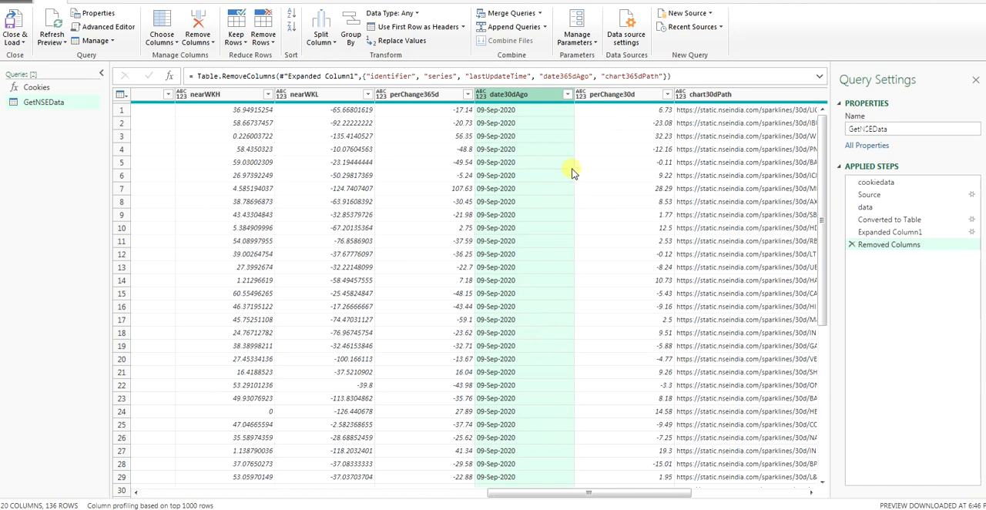
Step: Remove the chart30dPath and chartTodayPath columns from the table
left_click(716, 94)
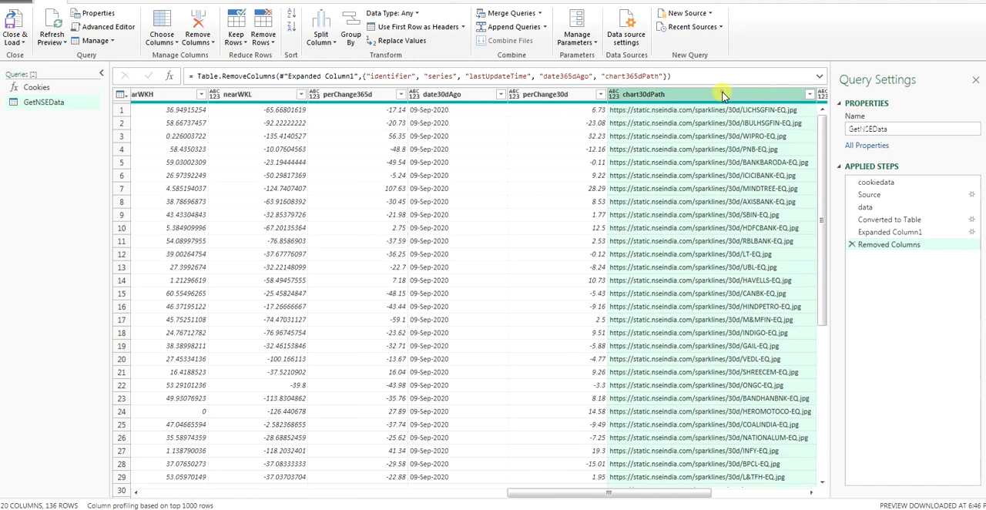
right_click(720, 92)
left_click(743, 118)
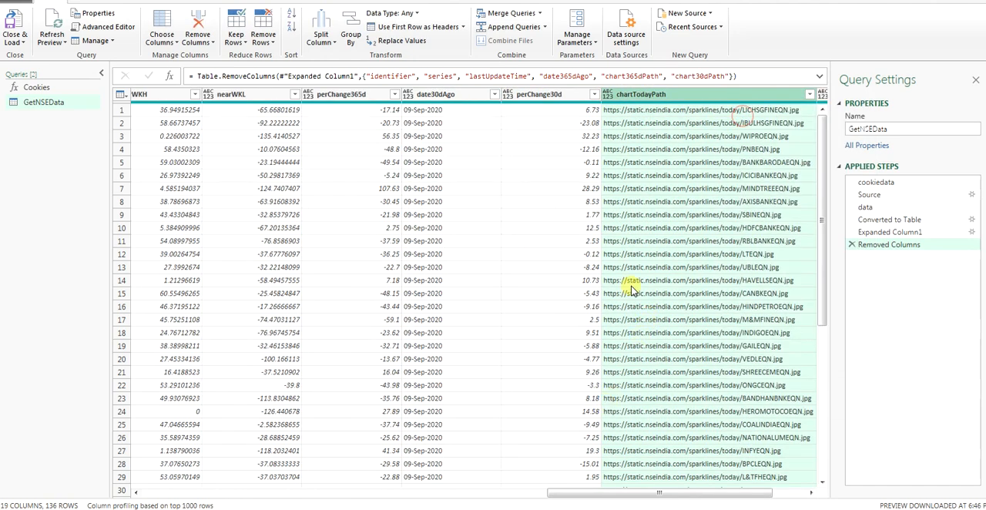
right_click(663, 94)
left_click(697, 113)
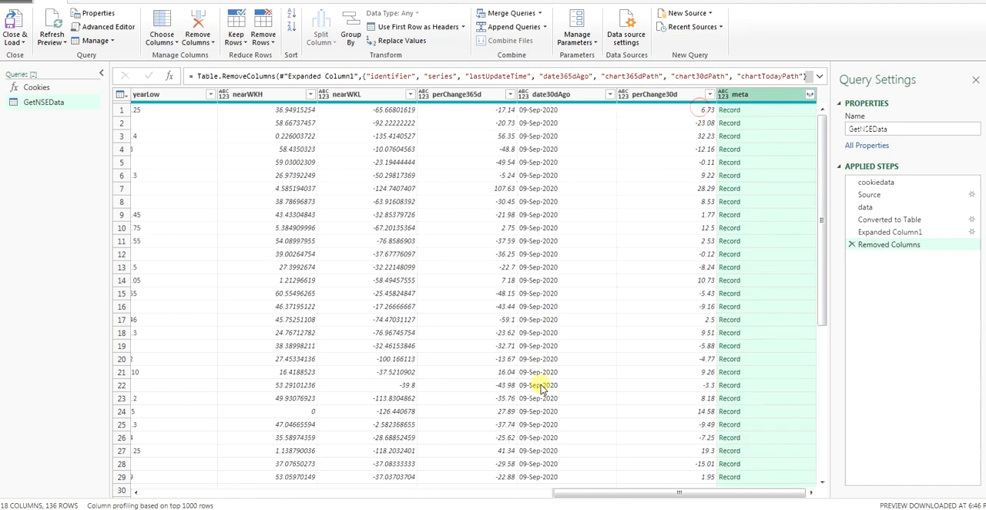
Step: Remove the meta column from the table
left_click(809, 94)
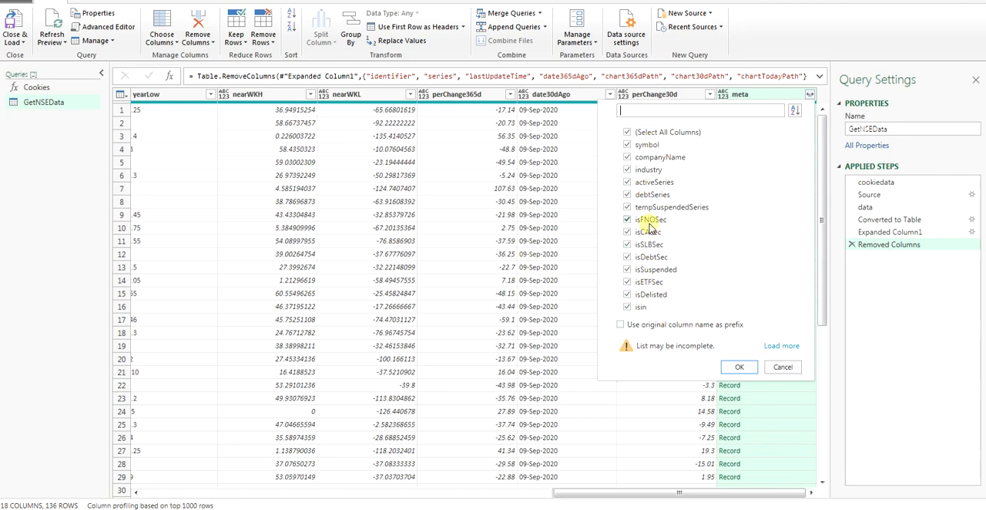
left_click(772, 365)
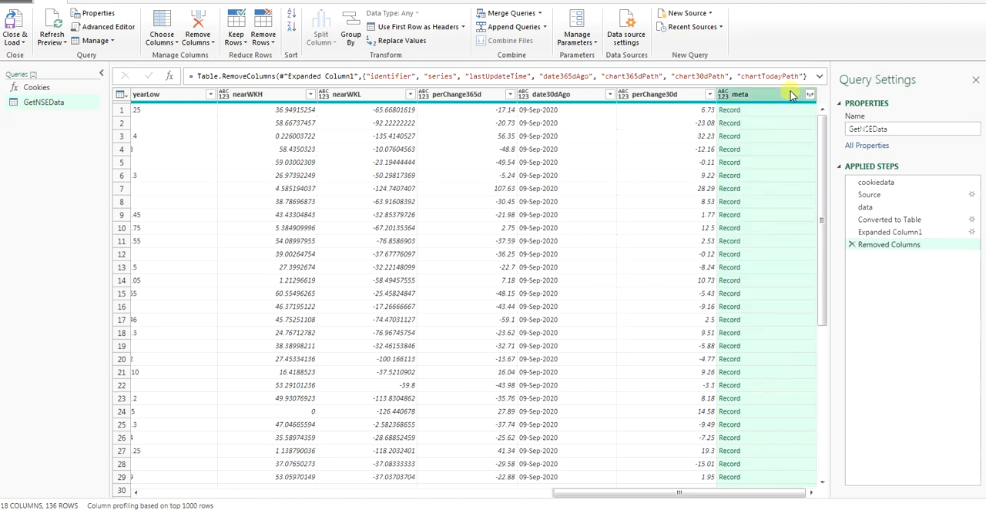
right_click(790, 91)
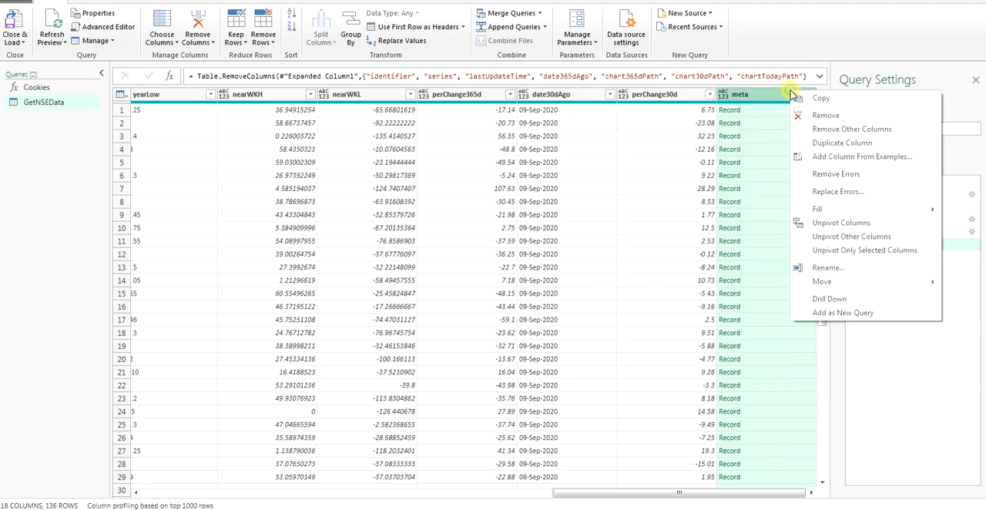
left_click(825, 116)
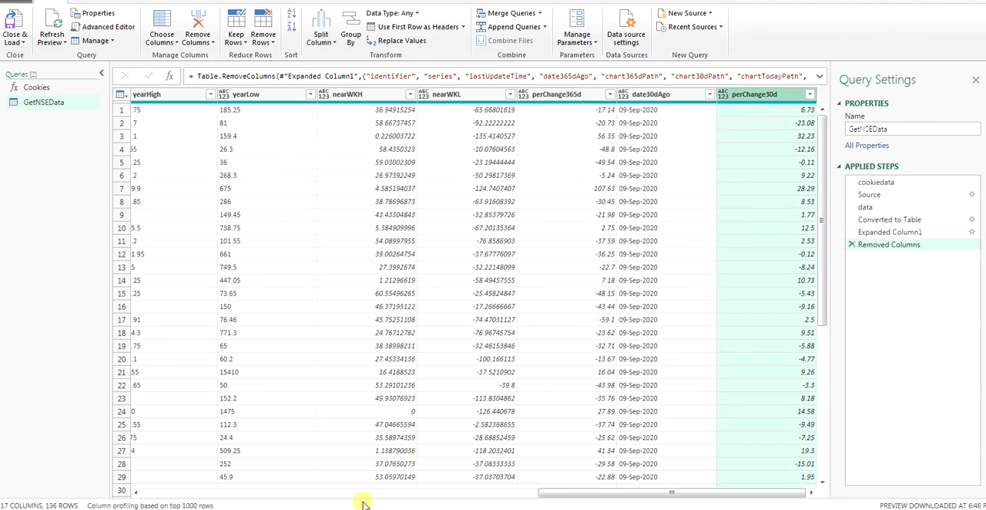
Step: Filter the nearWKL column to keep only rows with values greater than -50
left_click(315, 493)
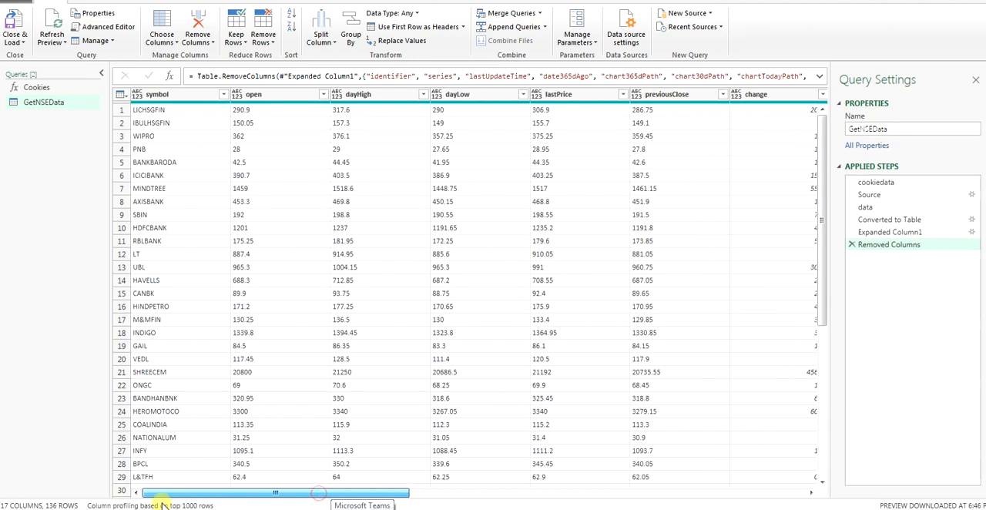
left_click_drag(161, 505, 142, 504)
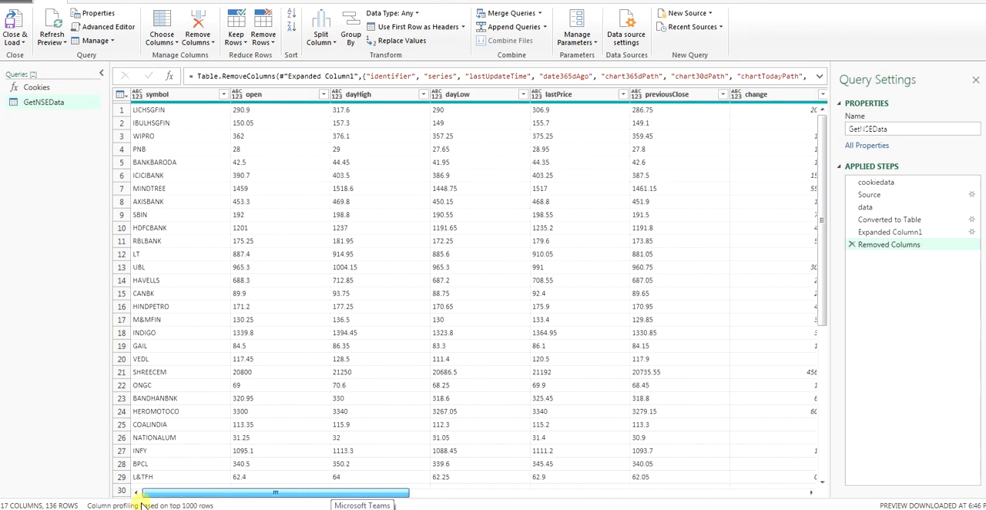
scroll(308, 378, "down", 8)
scroll(308, 378, "up", 8)
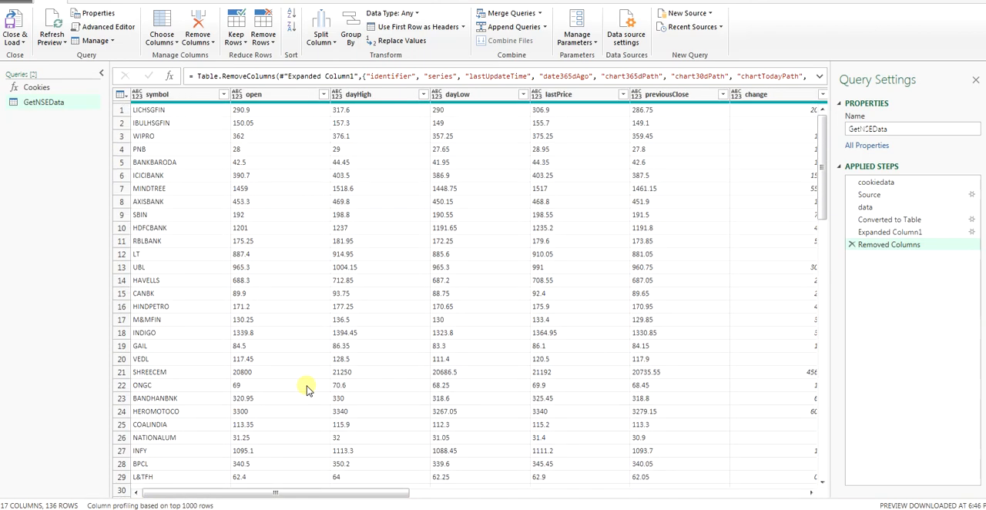
left_click_drag(468, 493, 653, 497)
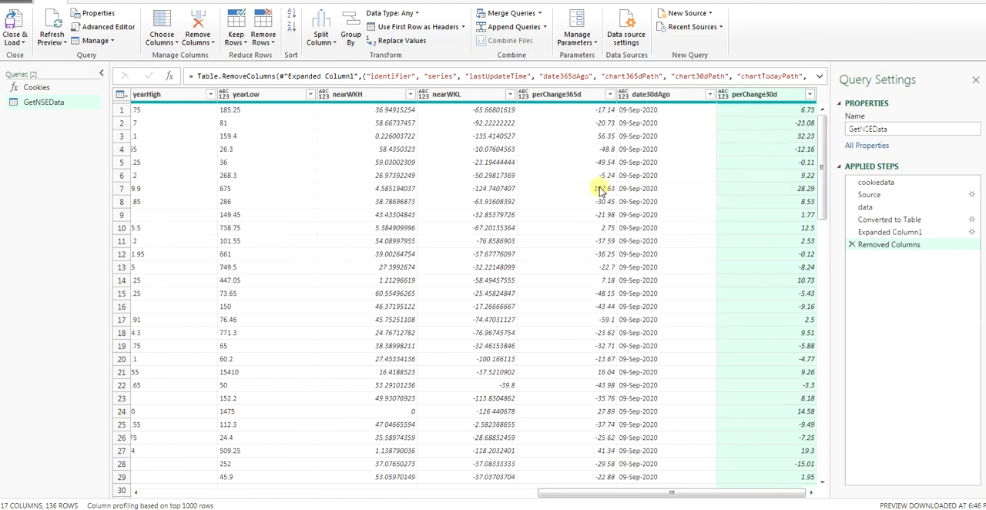
left_click(510, 94)
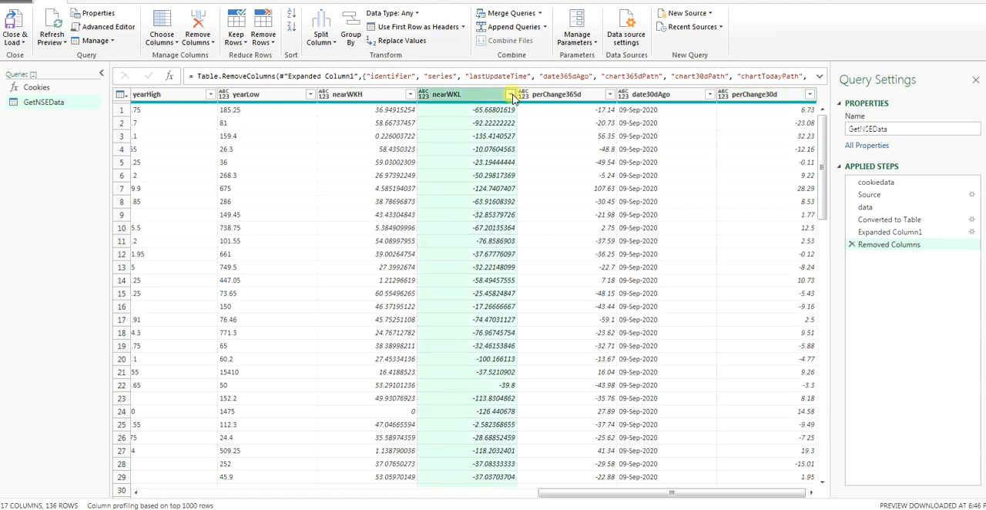
mouse_move(454, 189)
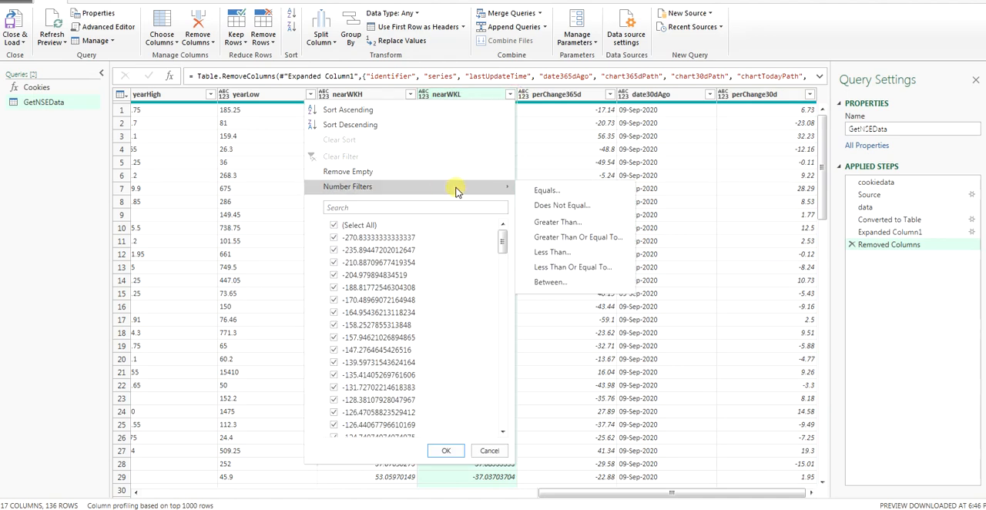
left_click(571, 227)
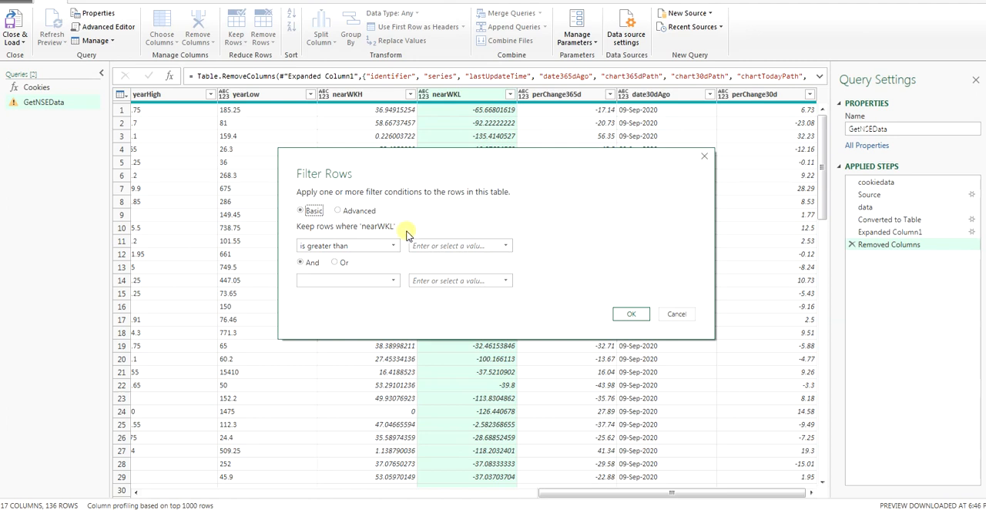
left_click(433, 243)
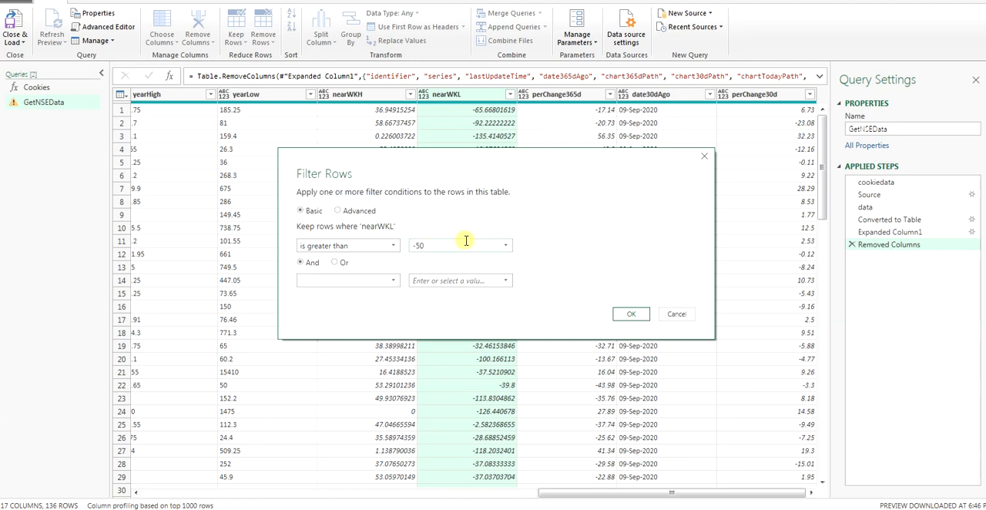
left_click_drag(551, 171, 428, 278)
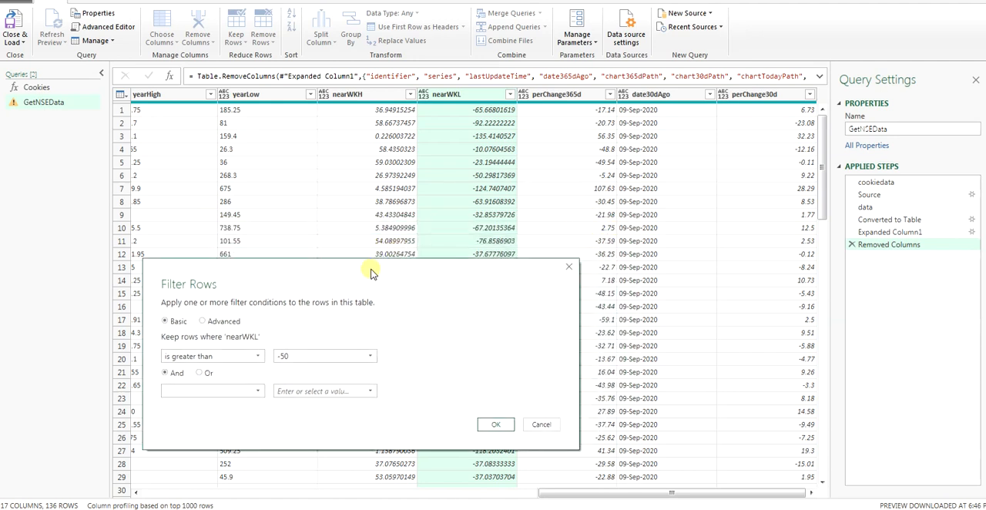
left_click(502, 426)
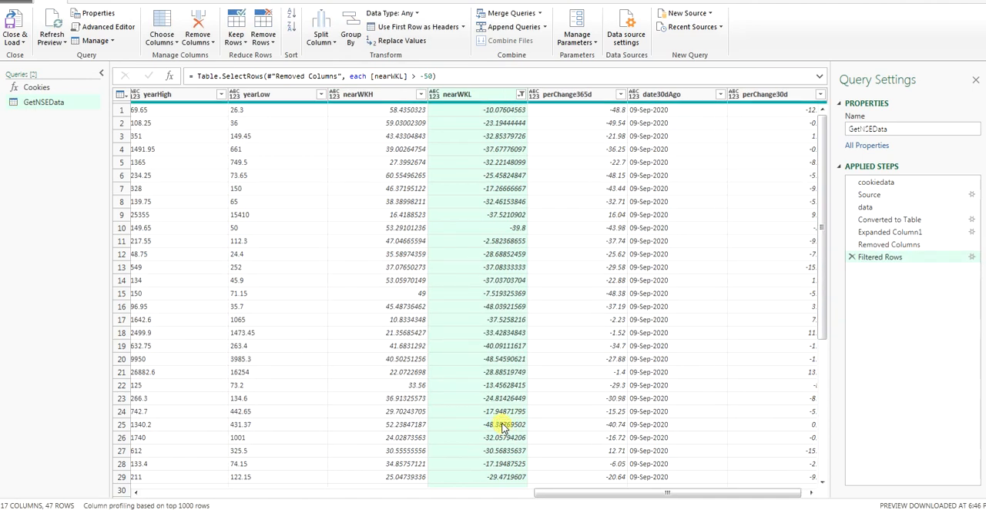
scroll(502, 426, "down", 6)
scroll(502, 425, "up", 3)
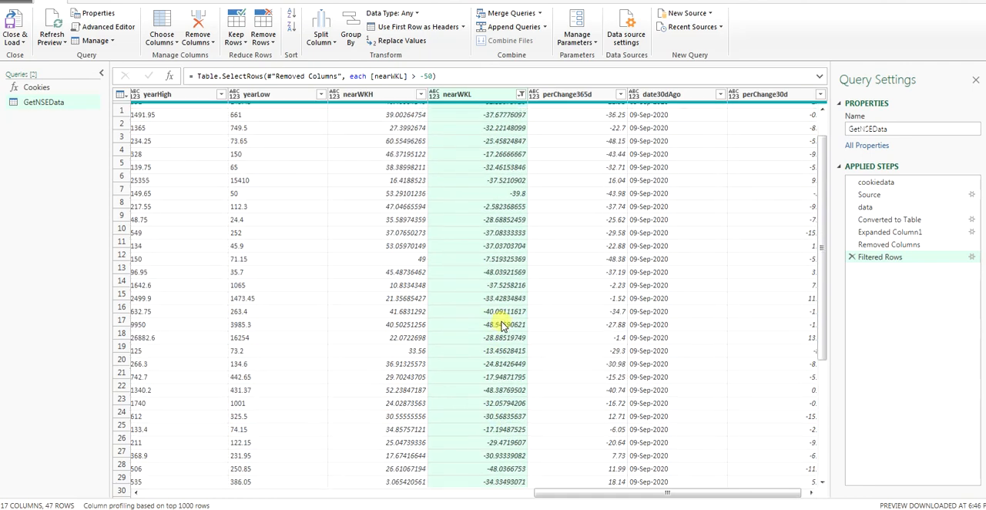
scroll(499, 338, "up", 3)
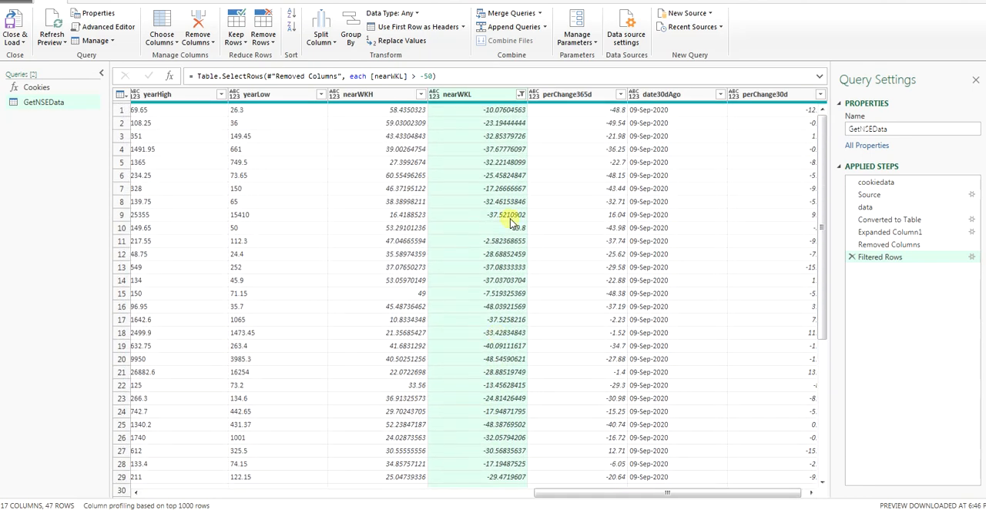
left_click(522, 94)
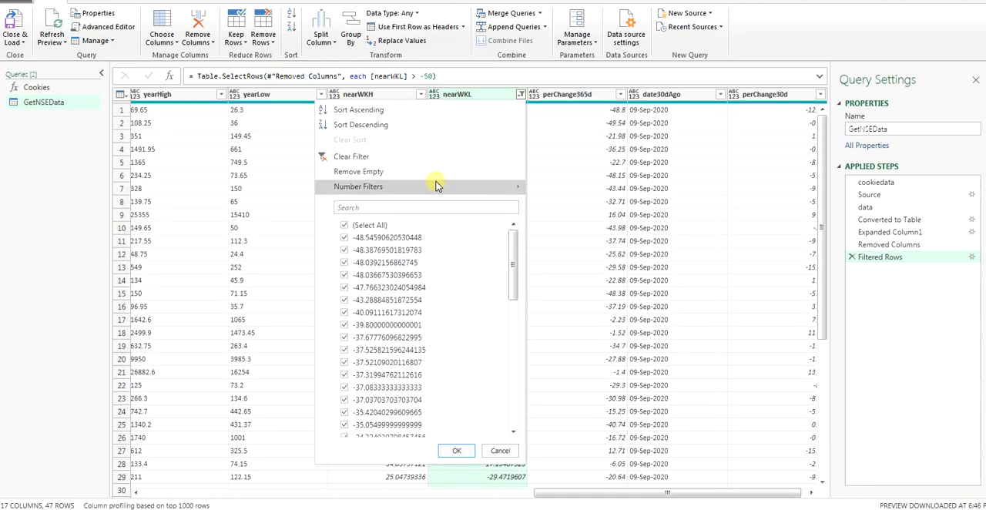
mouse_move(440, 187)
left_click(568, 222)
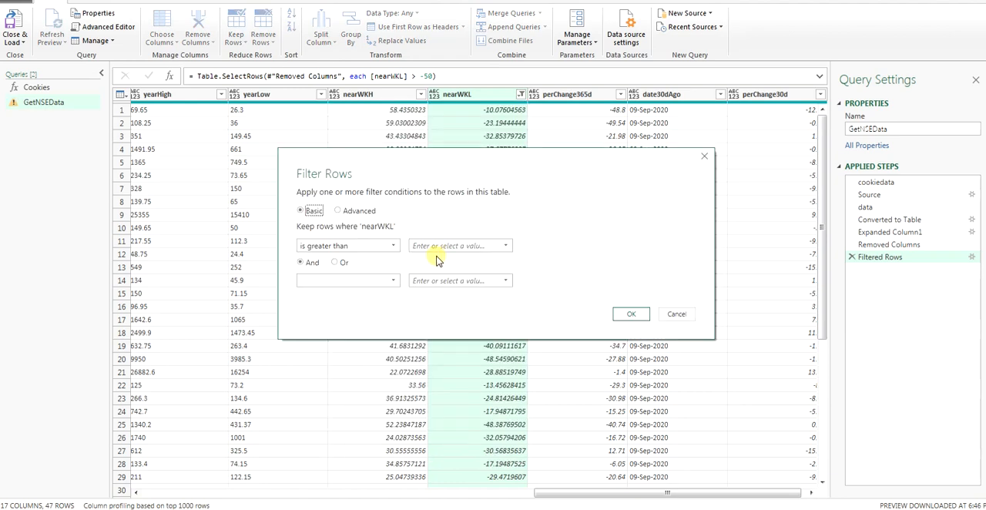
left_click(677, 314)
Step: Clear the existing nearWKL filter and keep only rows where nearWKL is greater than -30
left_click(522, 94)
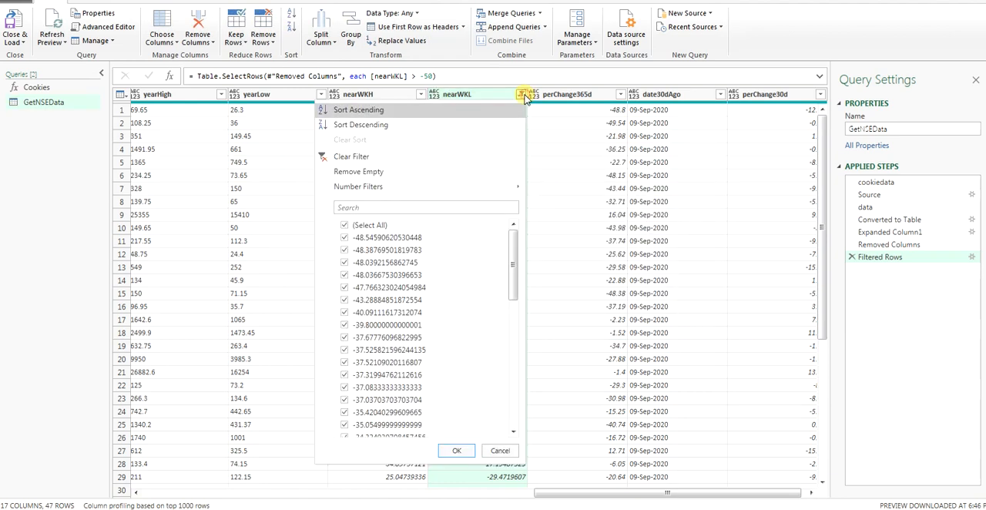
left_click(446, 157)
left_click(520, 96)
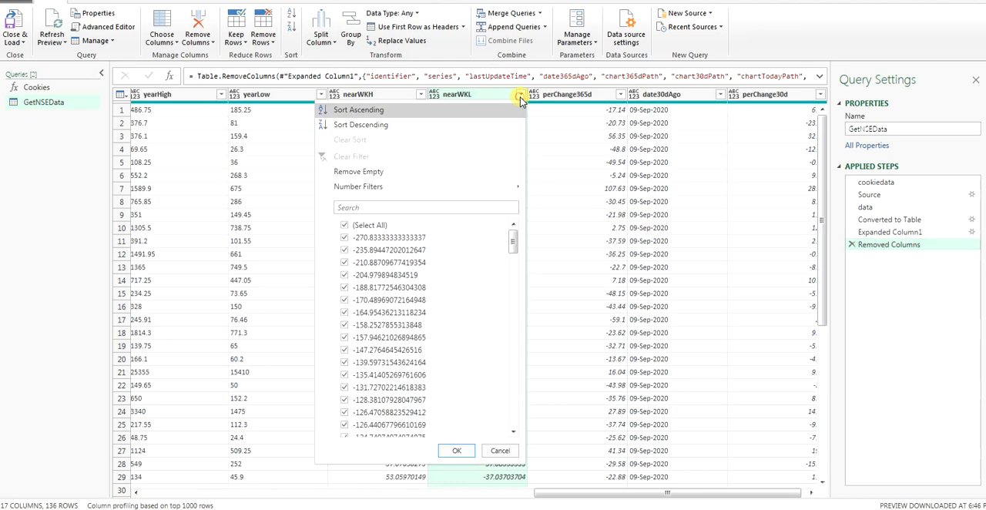
mouse_move(452, 187)
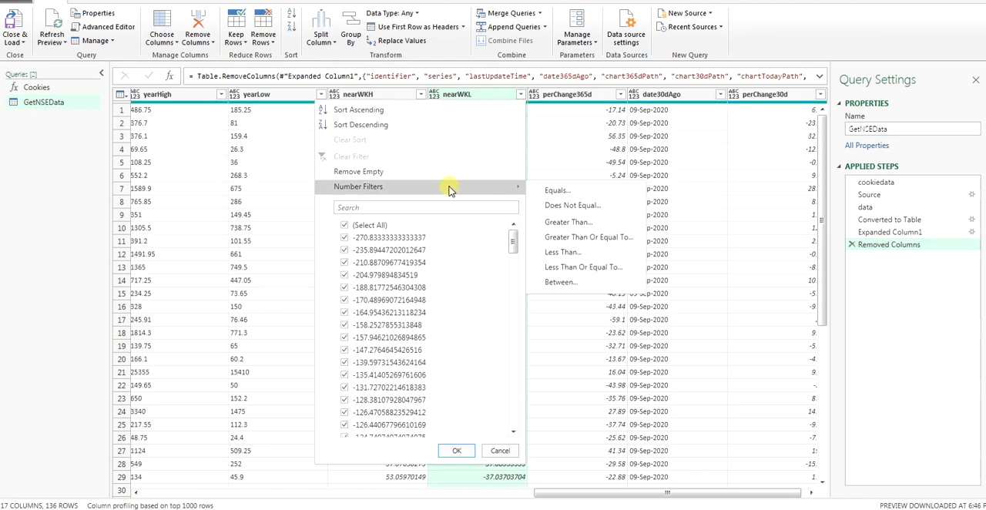
left_click(589, 225)
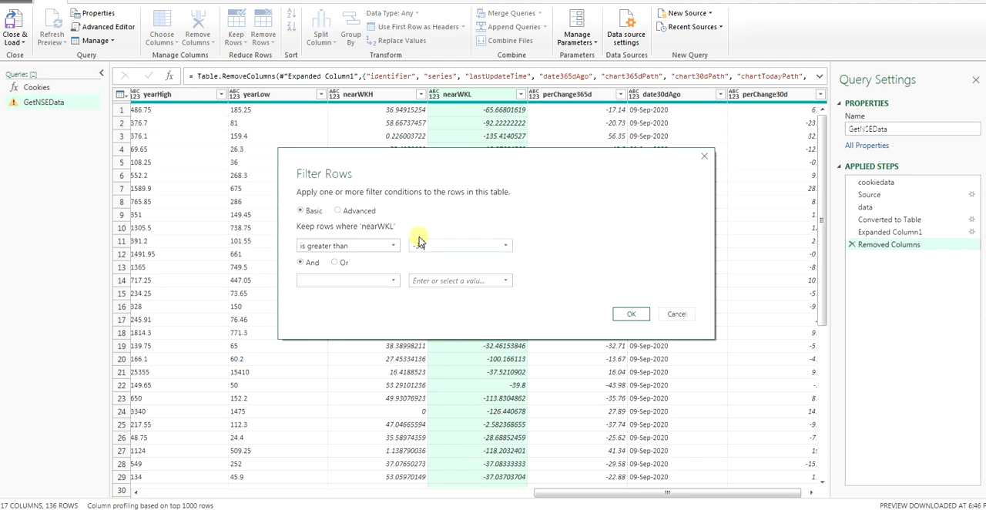
left_click(420, 242)
left_click_drag(494, 176, 535, 205)
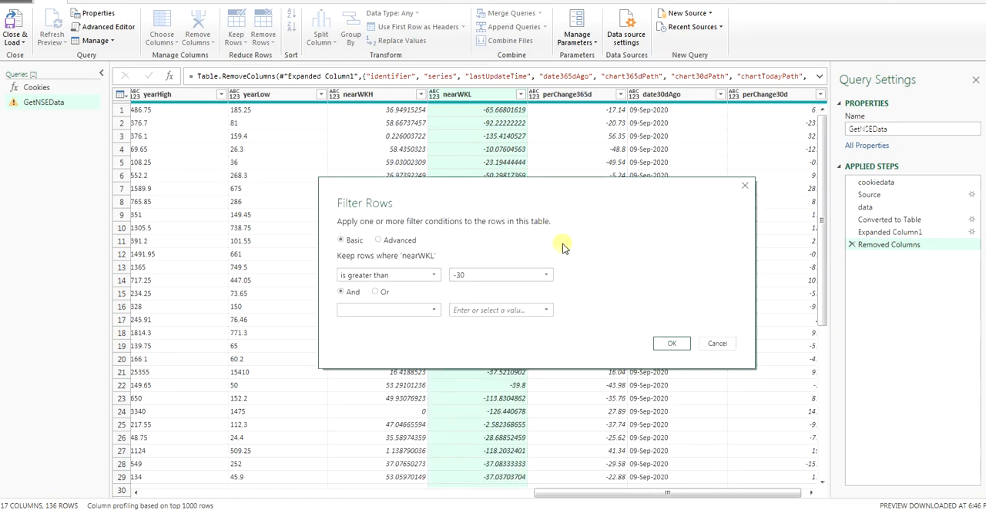
left_click(667, 343)
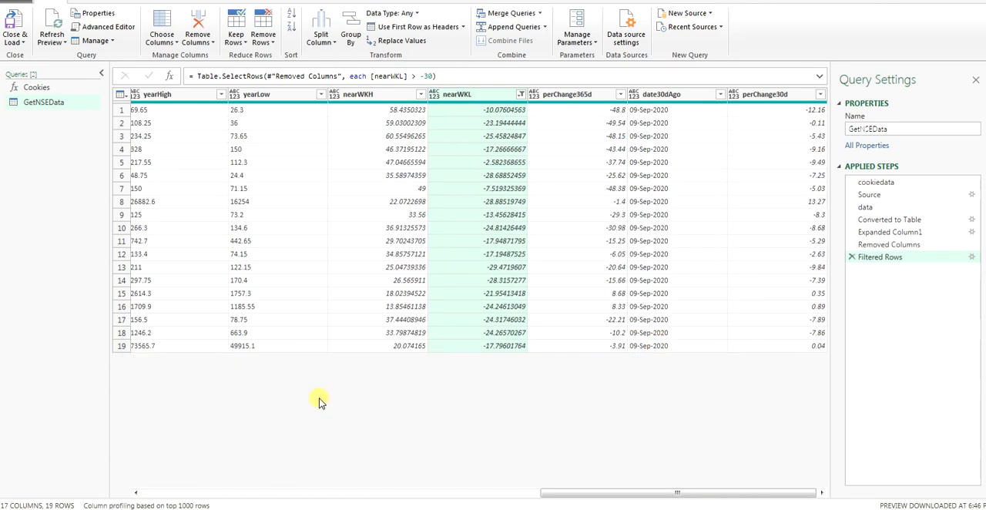
Step: Review the filtered stocks across the columns and clear the nearWKL filter
left_click_drag(541, 493, 33, 494)
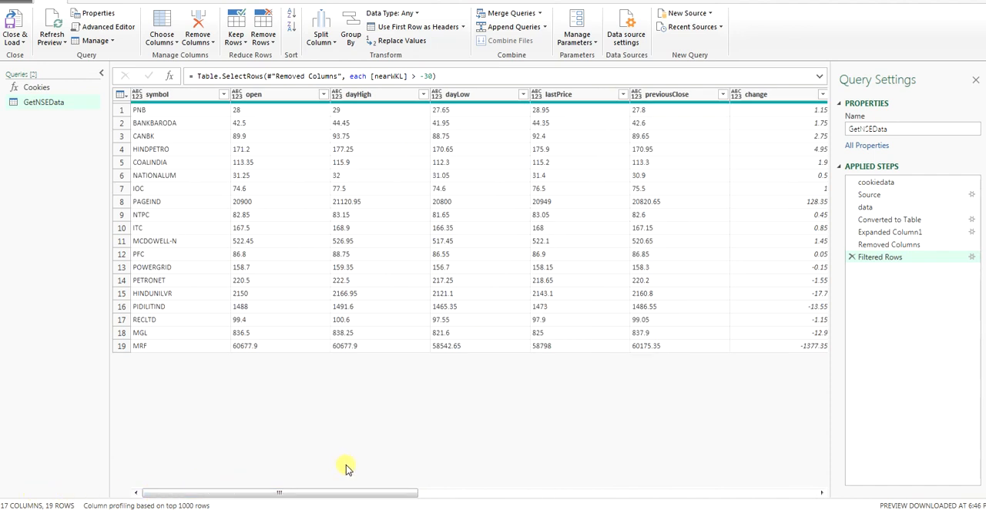
left_click_drag(342, 495, 704, 491)
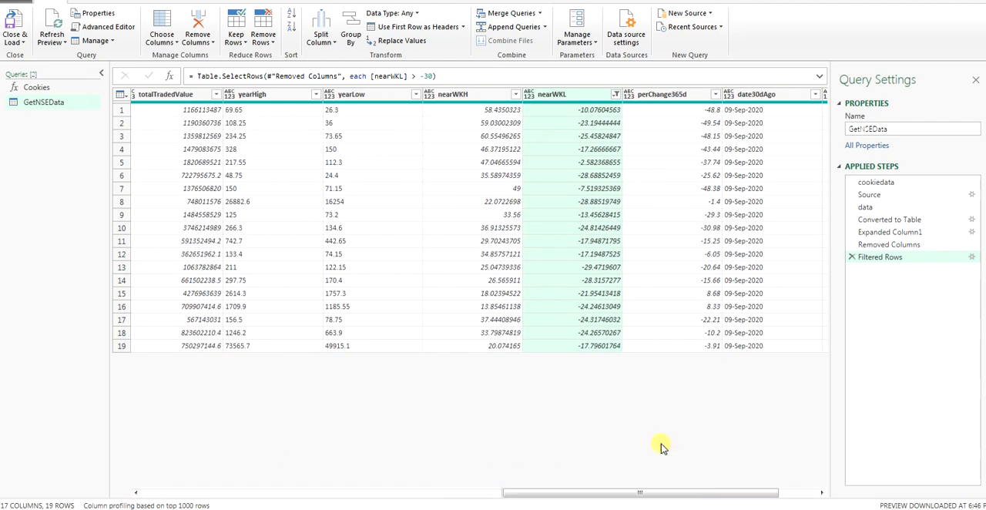
left_click(615, 94)
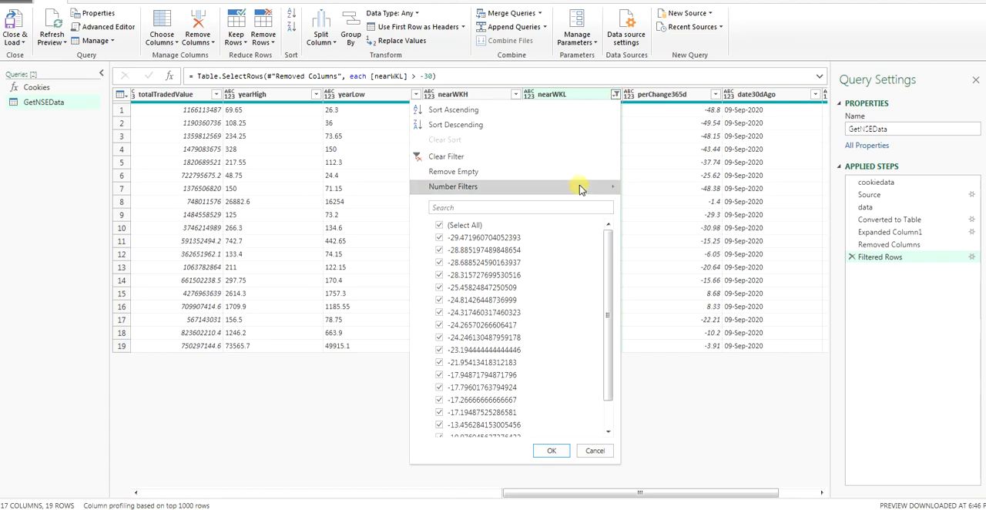
mouse_move(578, 187)
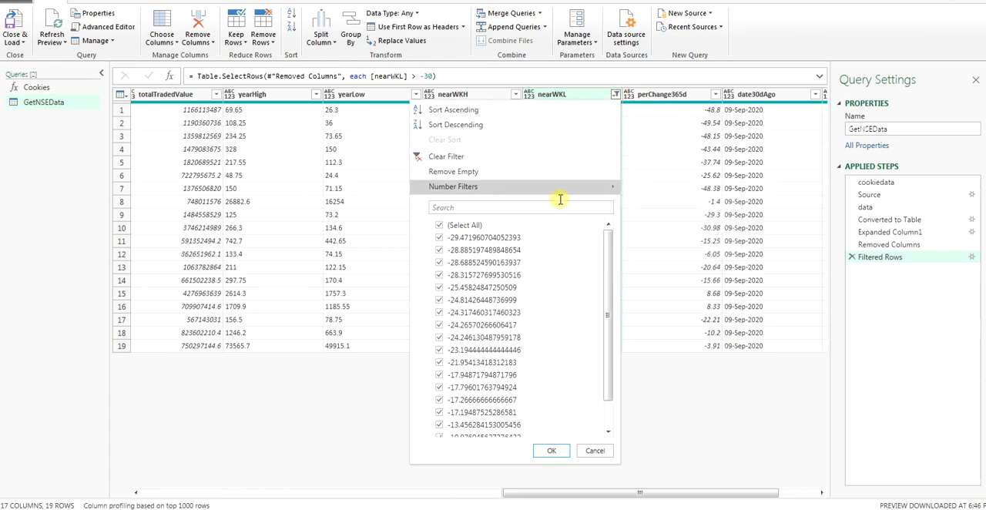
left_click(541, 158)
Step: Look through the nearWKL values of the unfiltered stocks and return to the symbol column
scroll(553, 339, "down", 5)
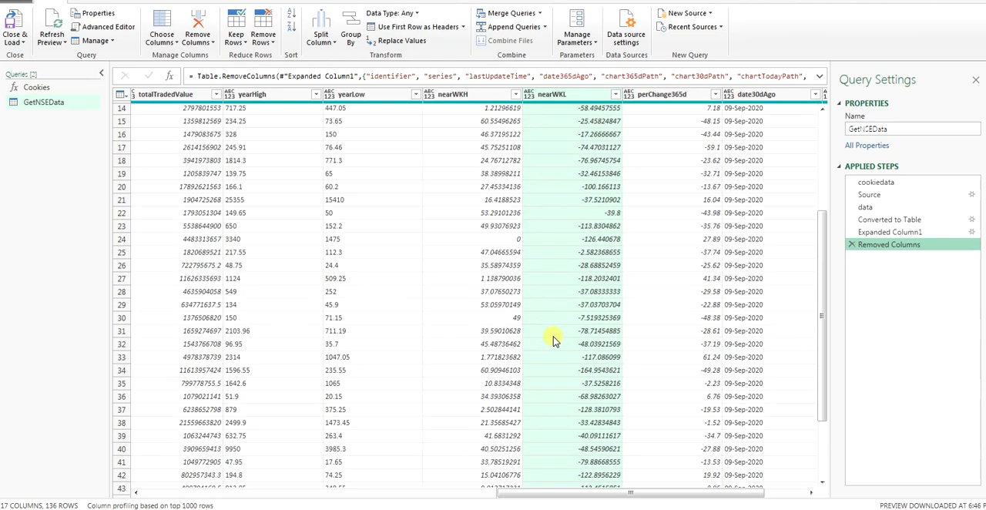
scroll(553, 339, "down", 20)
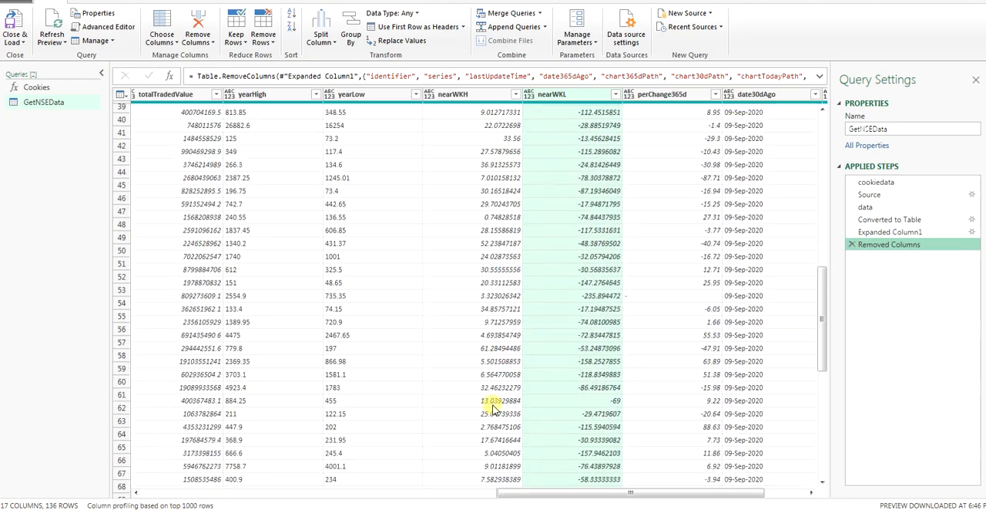
scroll(493, 408, "up", 20)
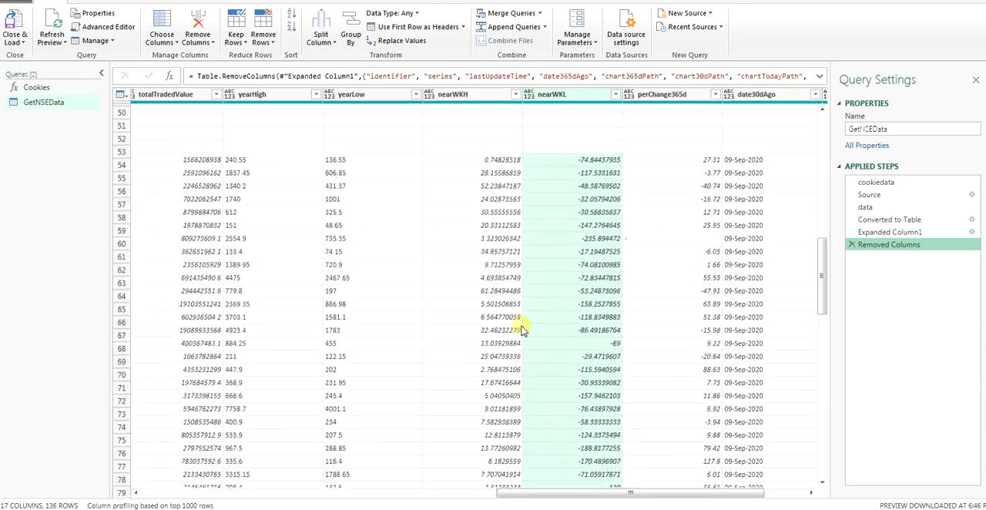
scroll(520, 315, "up", 5)
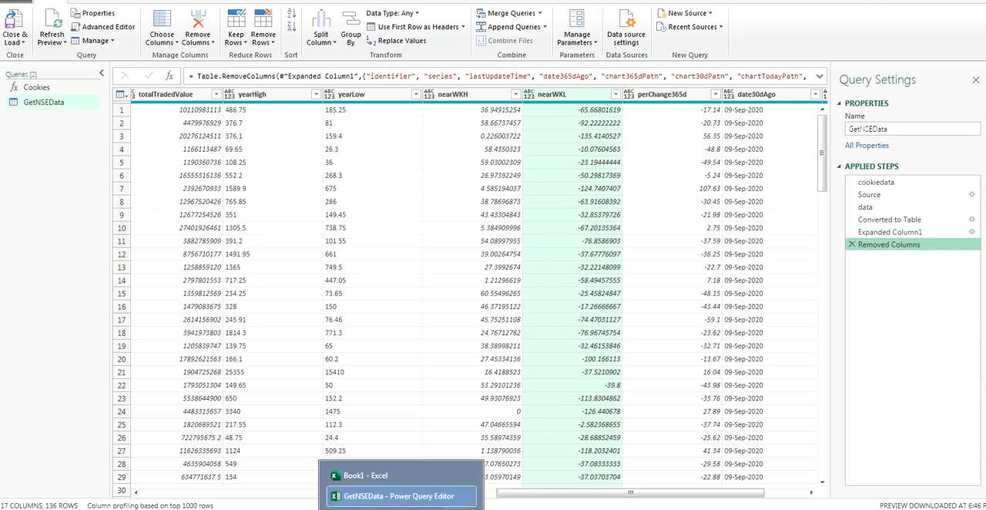
left_click_drag(557, 493, 152, 502)
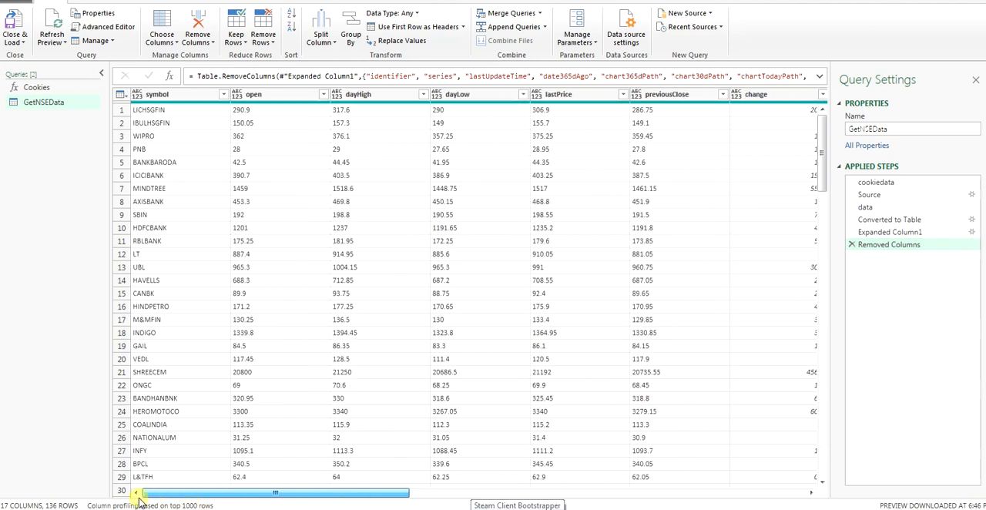
Step: Filter the nearWKL column to keep only rows with values less than -50
left_click(618, 493)
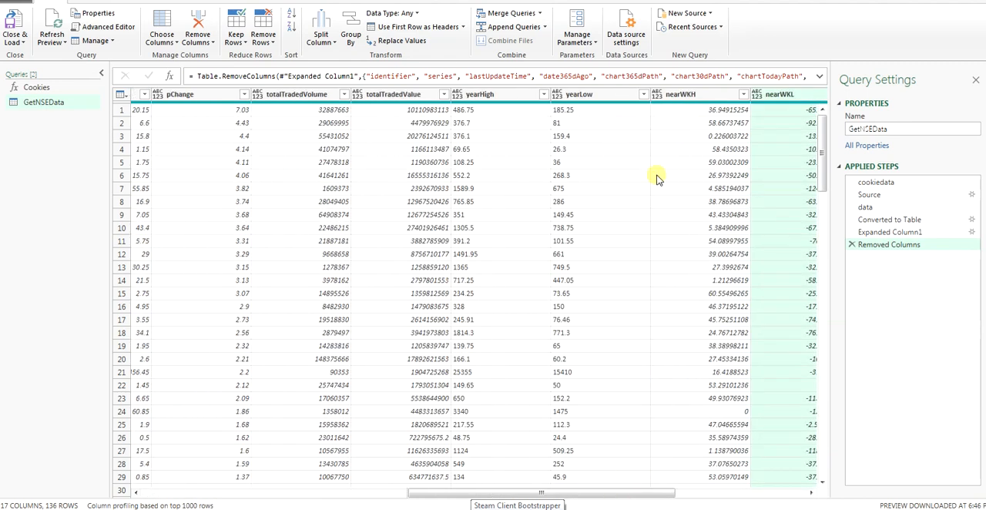
left_click(744, 492)
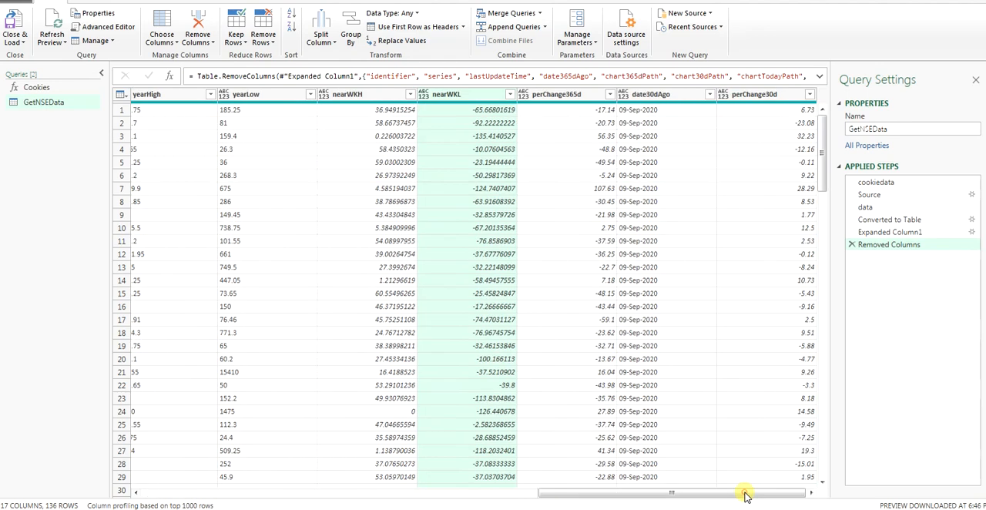
left_click(507, 96)
mouse_move(413, 191)
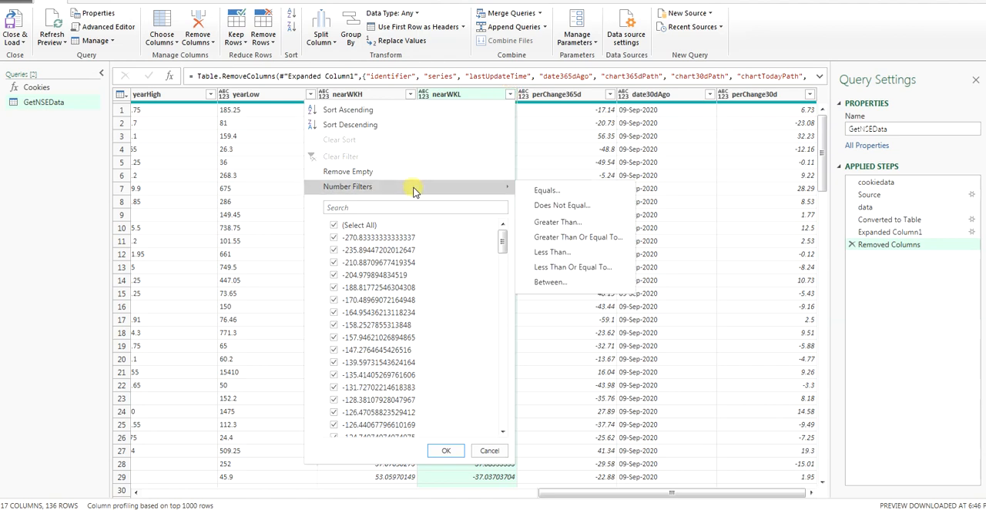
left_click(565, 255)
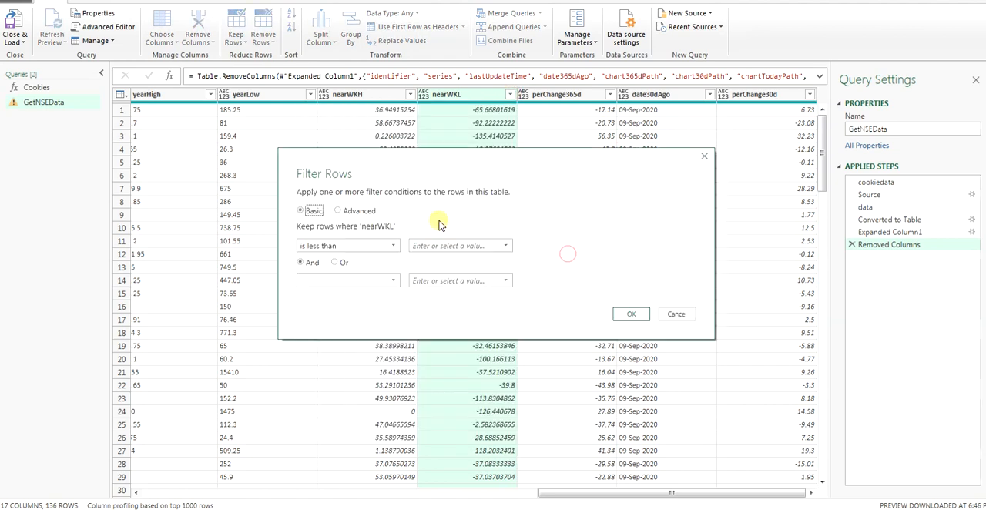
left_click(469, 246)
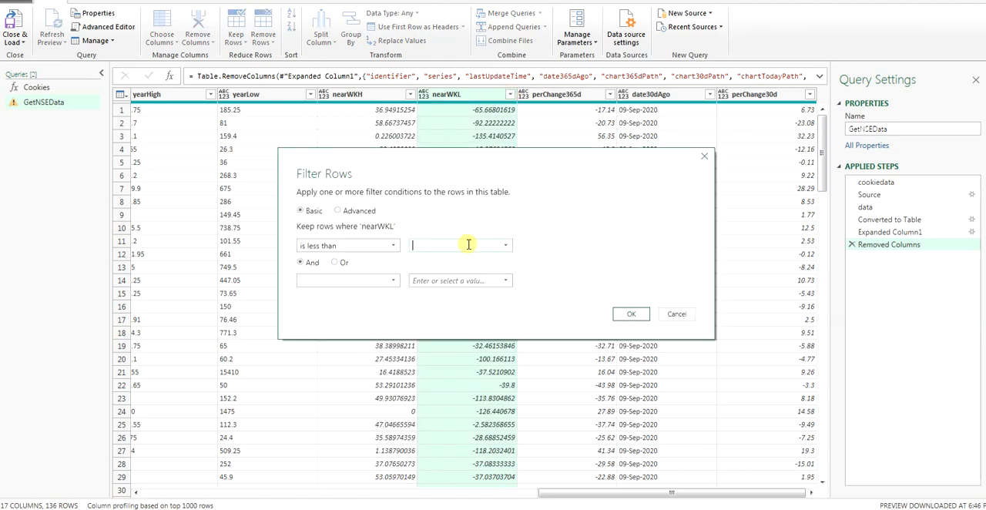
left_click(631, 313)
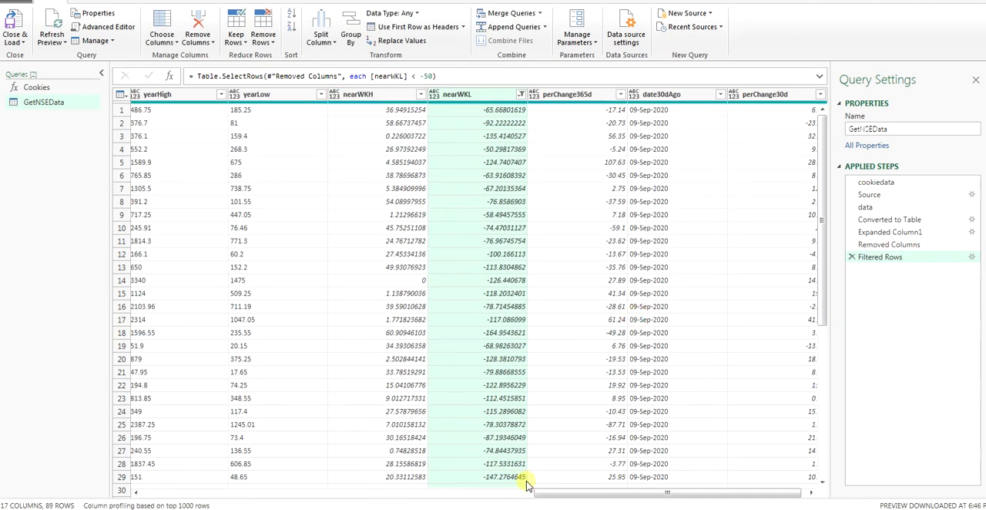
Step: Check the symbols of the filtered stocks, and close and load the query results into the workbook
scroll(527, 478, "down", 20)
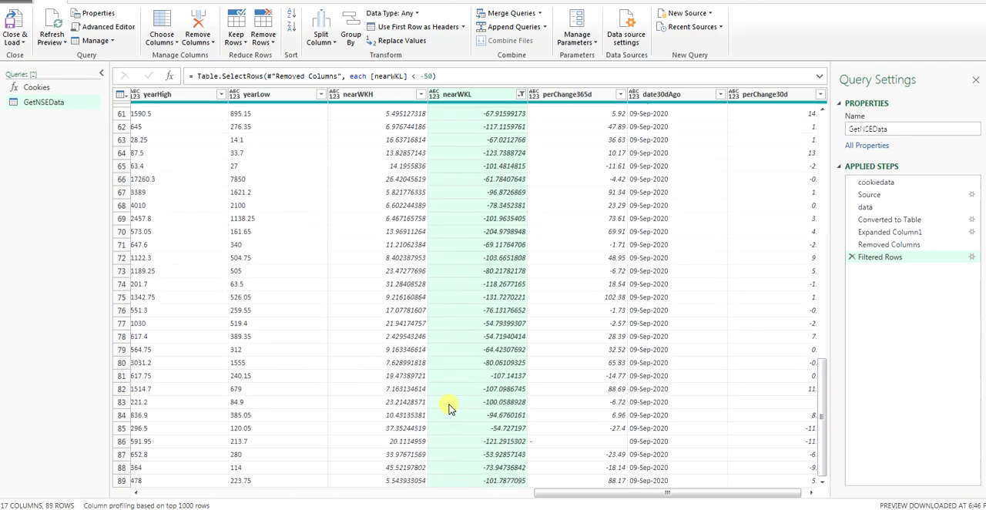
left_click(400, 492)
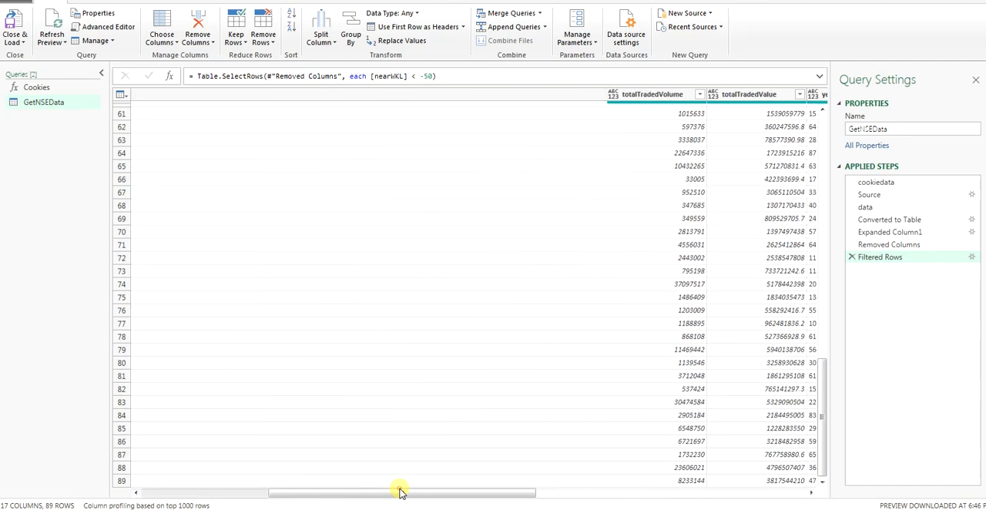
left_click_drag(376, 492, 130, 505)
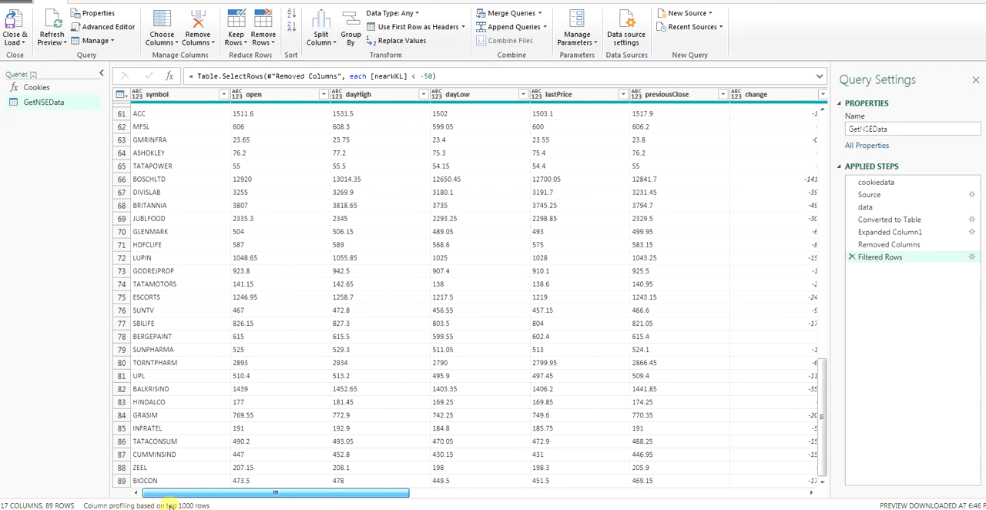
scroll(180, 397, "up", 20)
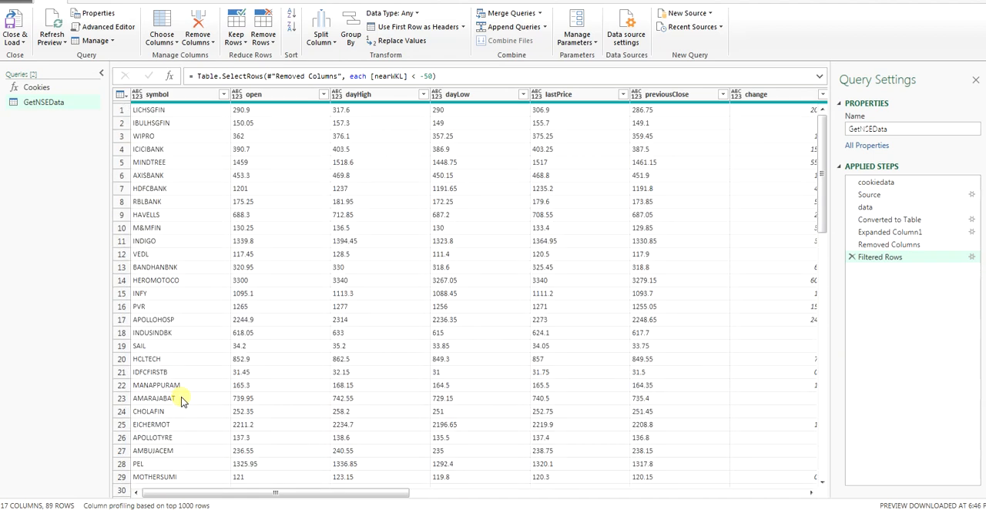
left_click(14, 42)
left_click(46, 59)
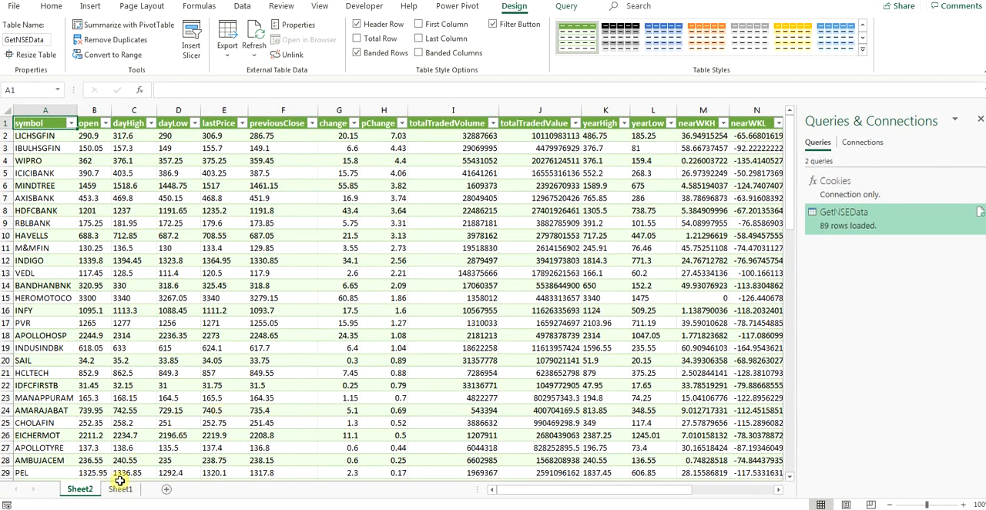
Step: Check the CookieData table on Sheet1, return to the loaded stock table on Sheet2 and hide the queries list
left_click(120, 485)
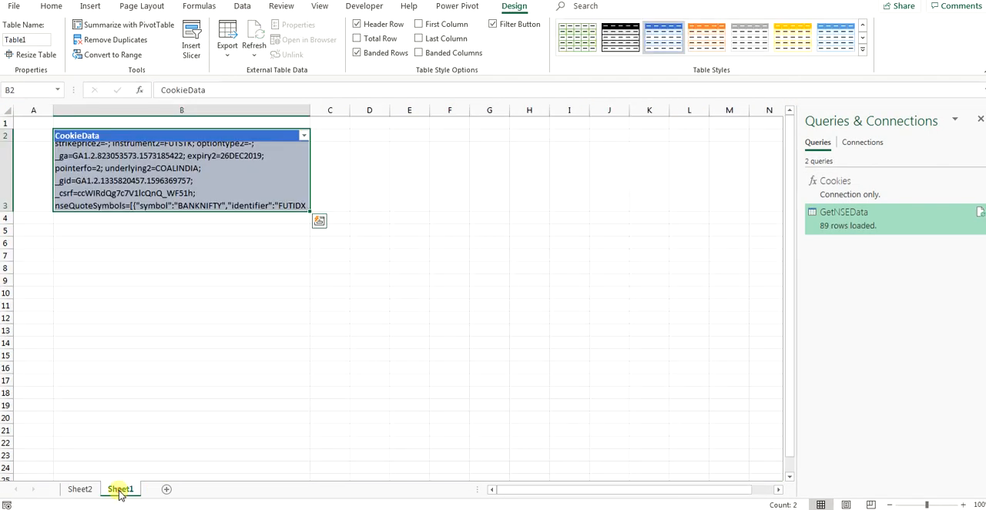
left_click(80, 488)
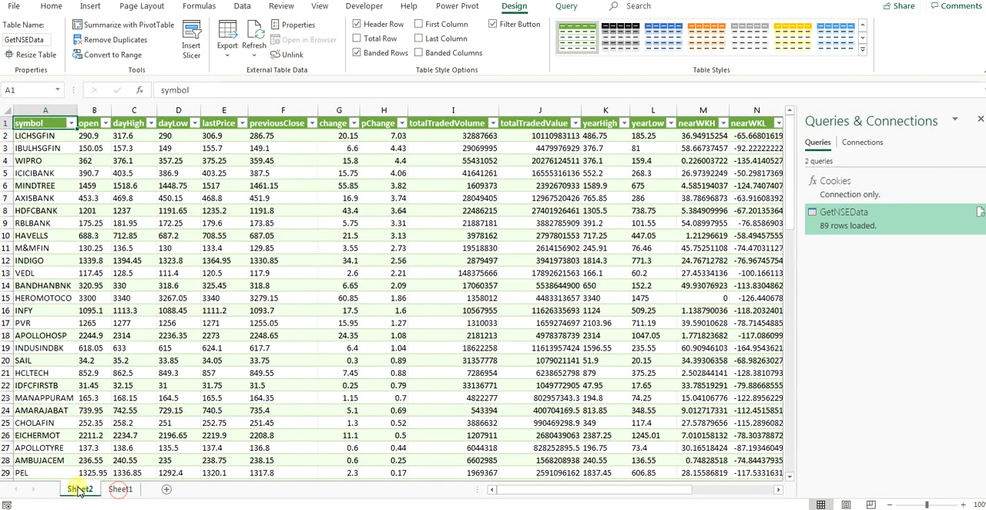
left_click(979, 121)
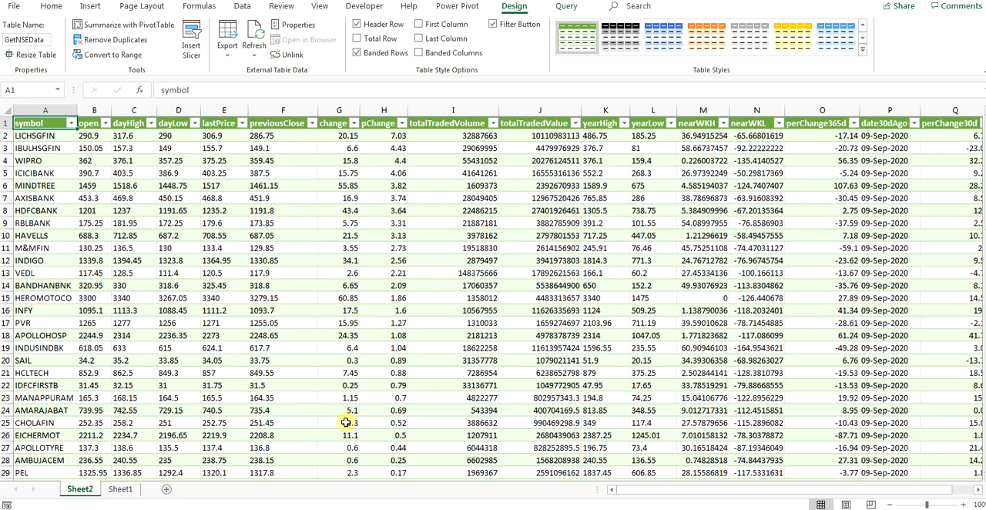
left_click_drag(676, 493, 619, 506)
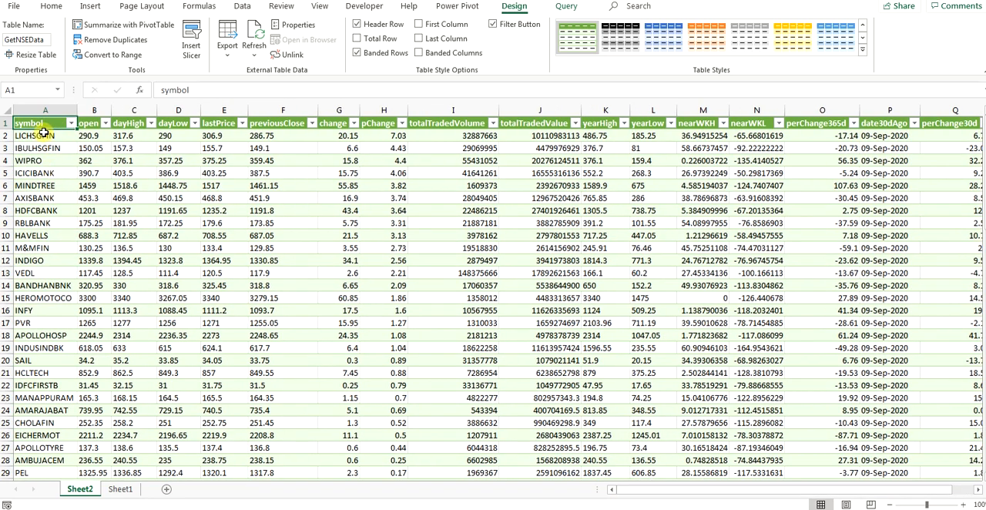
Step: Look at the stock table's external data properties and the workbook's queries list, and close both
left_click(293, 24)
left_click(531, 346)
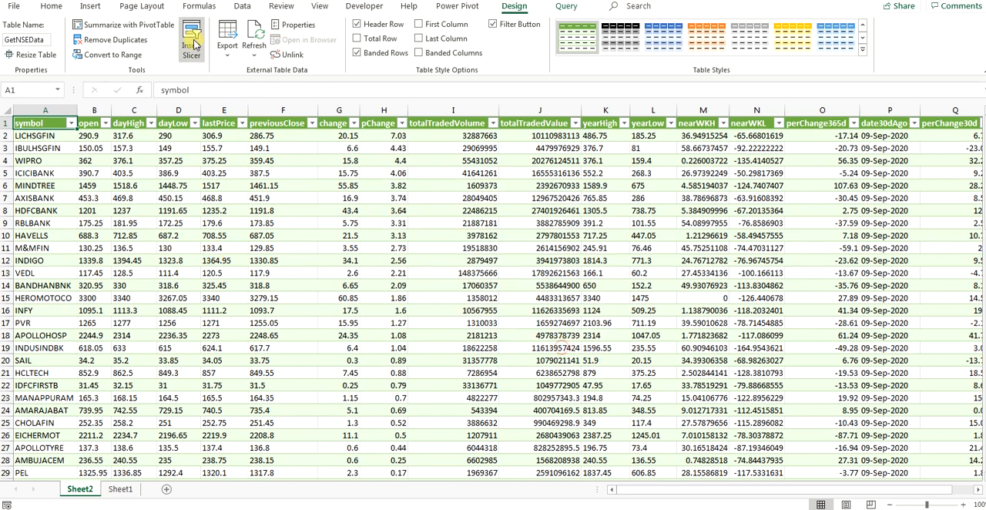
left_click(241, 6)
left_click(260, 39)
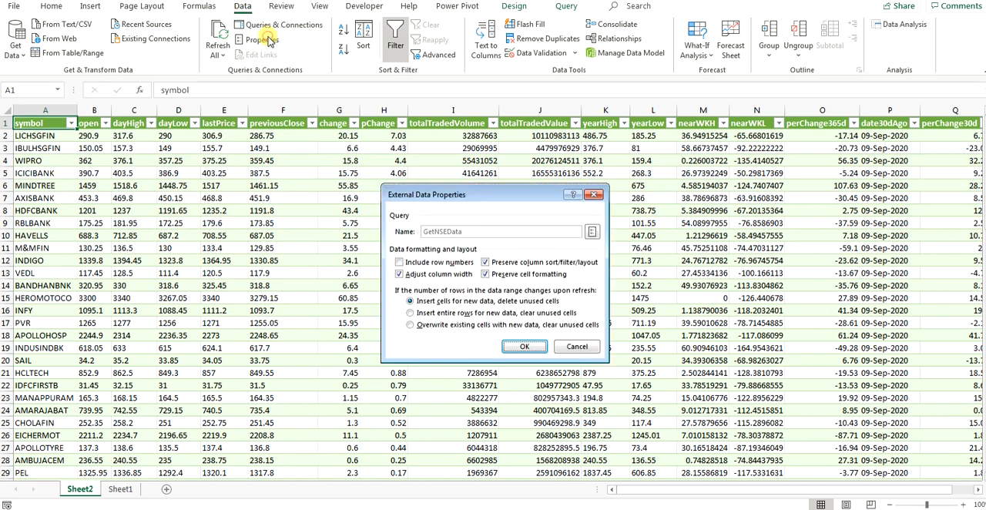
left_click(576, 346)
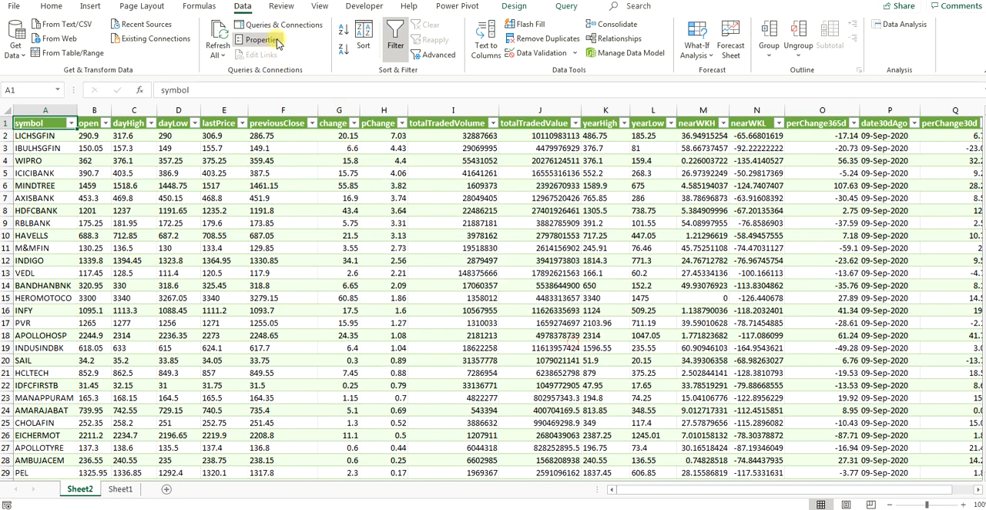
left_click(279, 25)
left_click(979, 120)
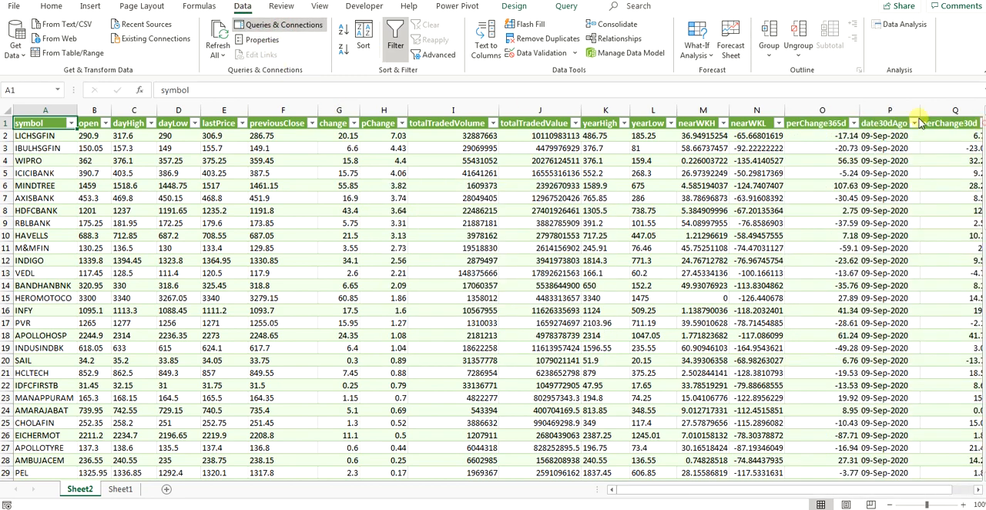
Step: Open the GetNSEData query properties from within the stock table, examine the refresh control options and cancel
left_click(303, 234)
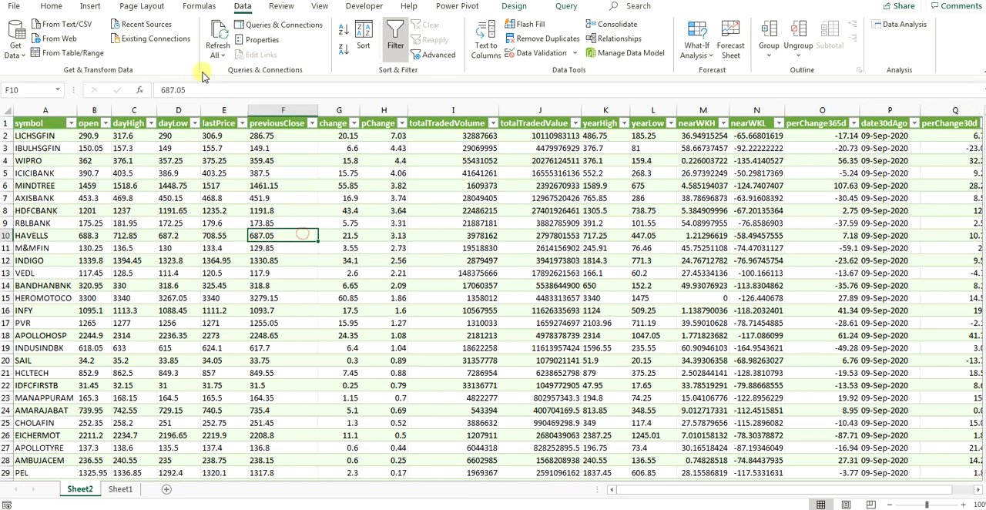
left_click(218, 54)
left_click(279, 147)
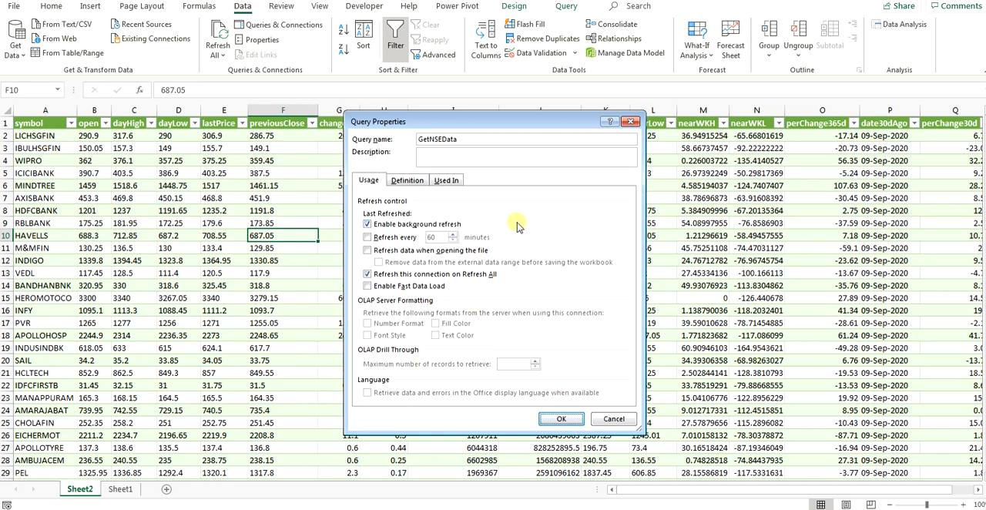
left_click(616, 418)
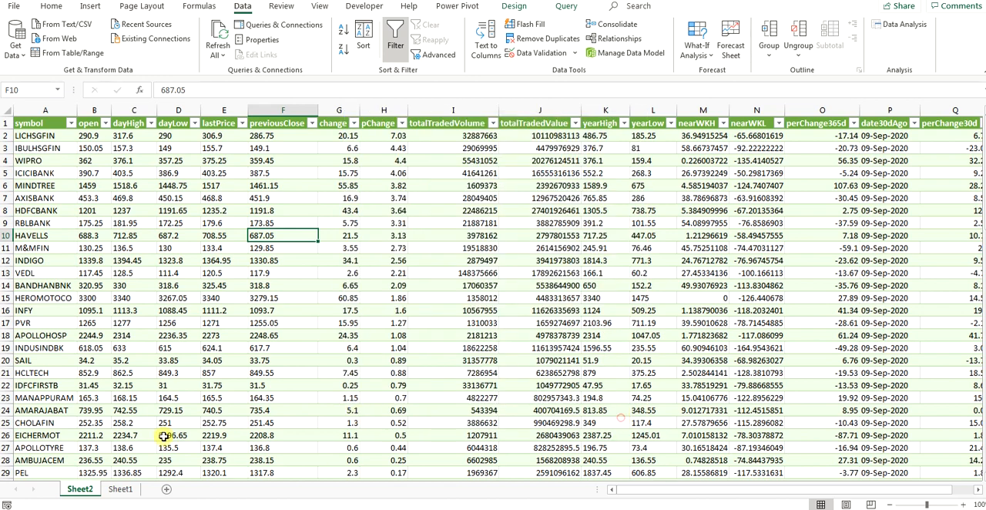
Step: Go to Sheet1 and select the stored cookie cell in the CookieData table
left_click(121, 489)
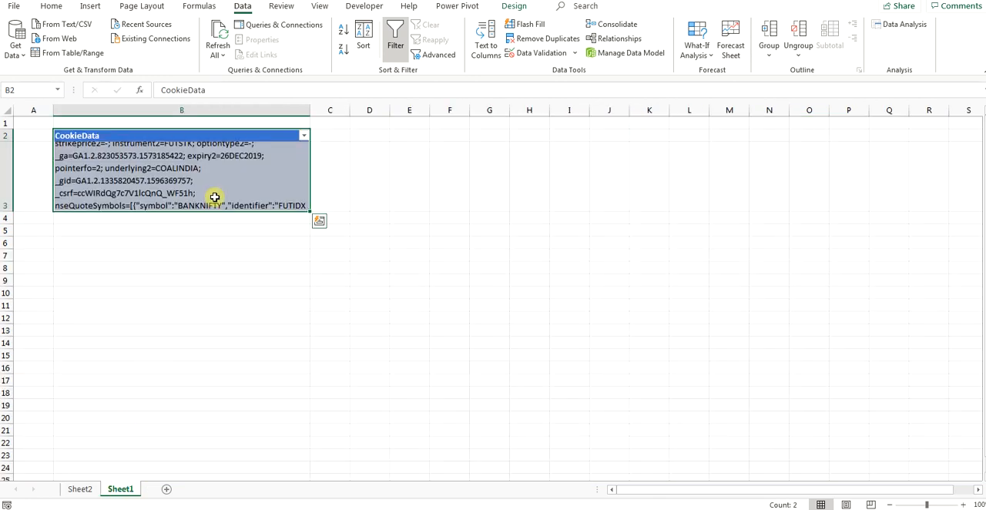
left_click(80, 490)
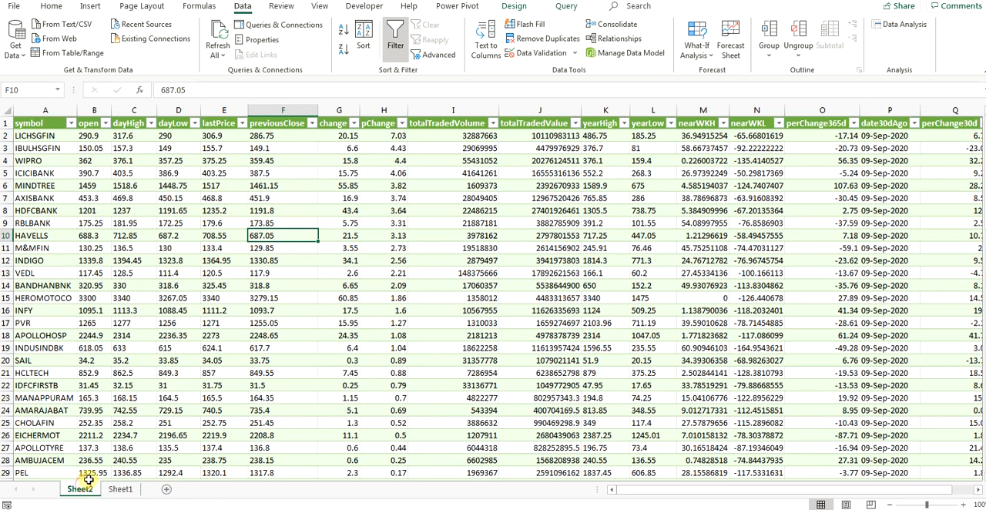
left_click(115, 489)
left_click(149, 176)
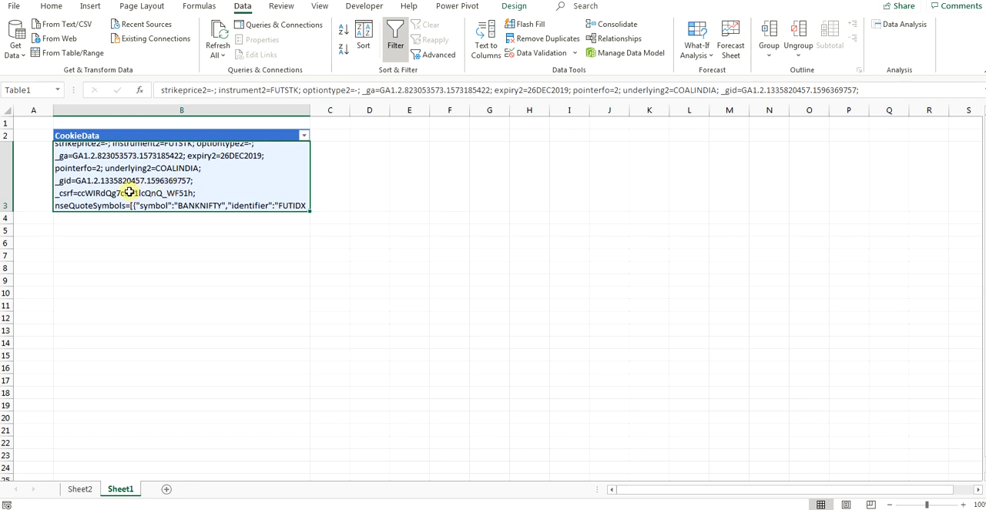
Step: Switch to the NSE live equity market page in the browser, clear the network log and refresh the Securities in F&O data to record fresh requests
left_click(257, 493)
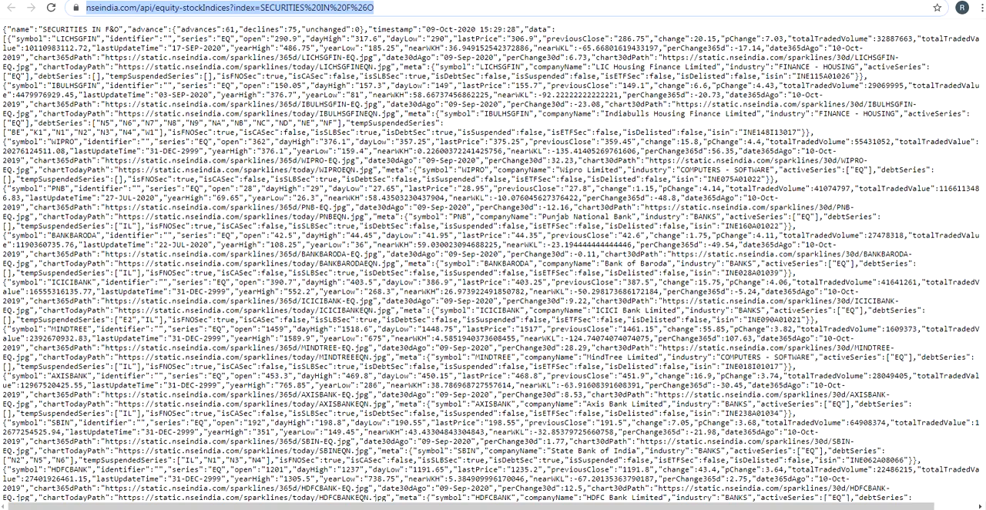
left_click(470, 2)
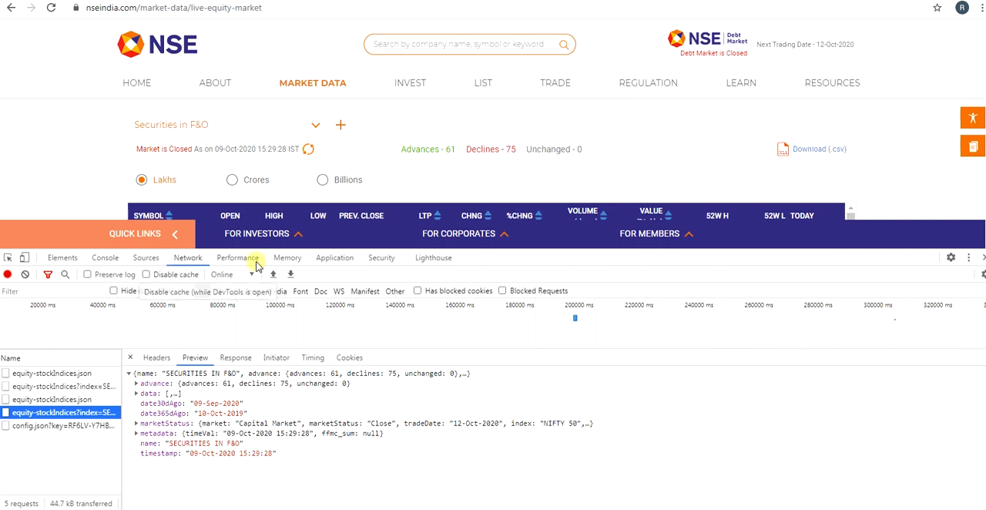
left_click(309, 150)
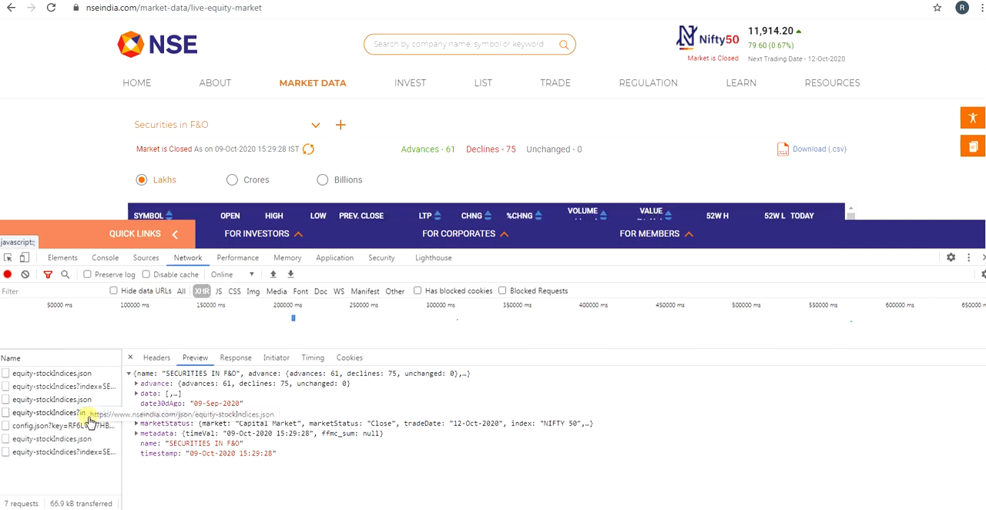
left_click(24, 274)
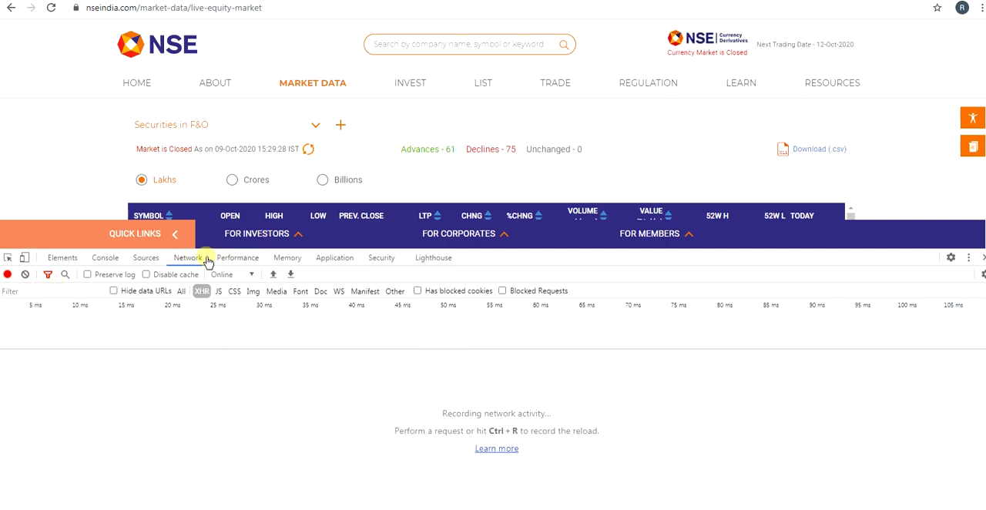
left_click(308, 151)
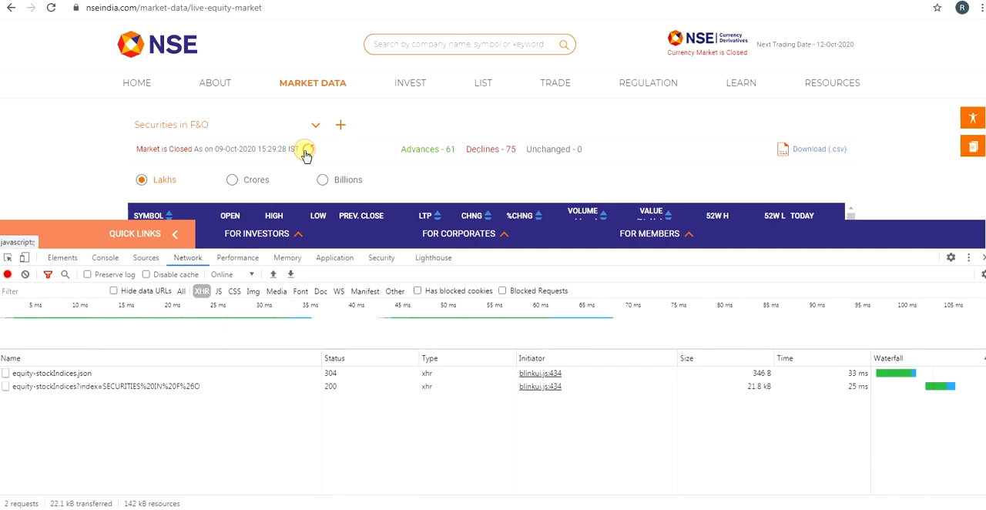
Step: Open the headers of the equity-stockIndices request for SECURITIES IN F&O and select its entire request cookie
left_click(60, 388)
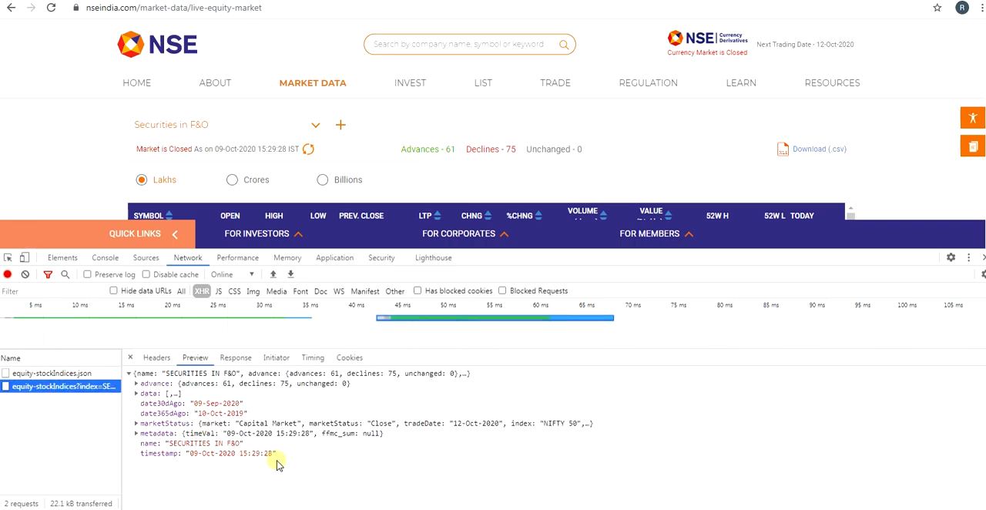
left_click(156, 358)
scroll(188, 493, "down", 5)
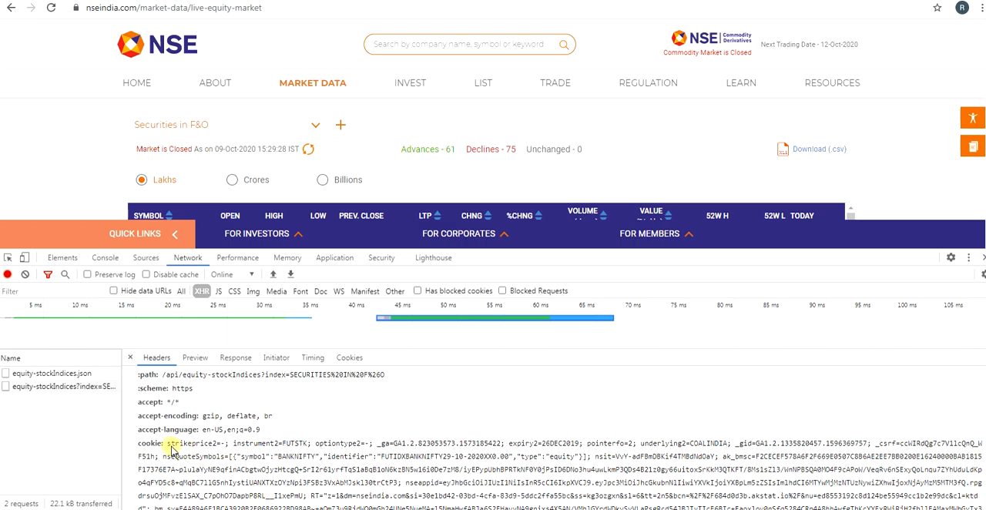
triple_click(173, 448)
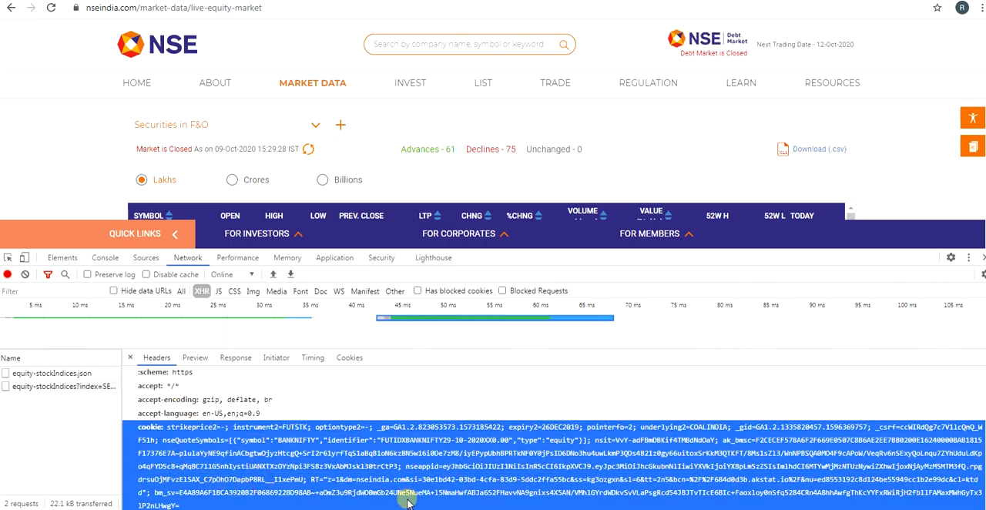
Step: Switch to Excel, go to Sheet2, examine the refresh control options in the stock table's connection properties and cancel
key("alt+Tab")
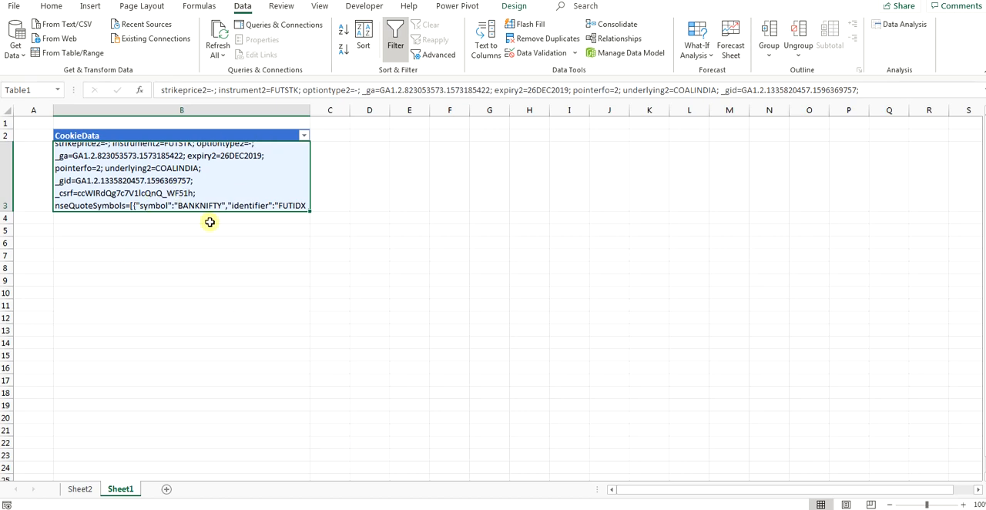
left_click(77, 489)
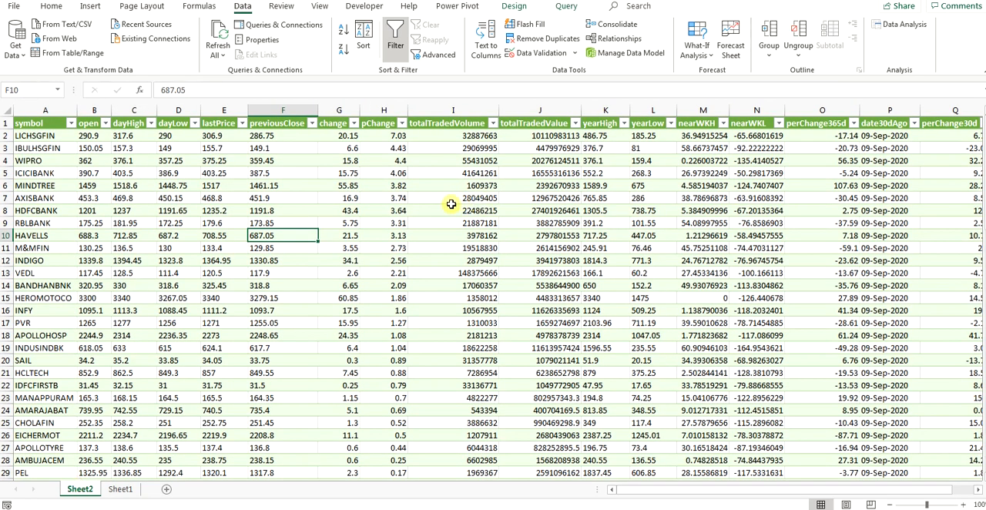
left_click(218, 50)
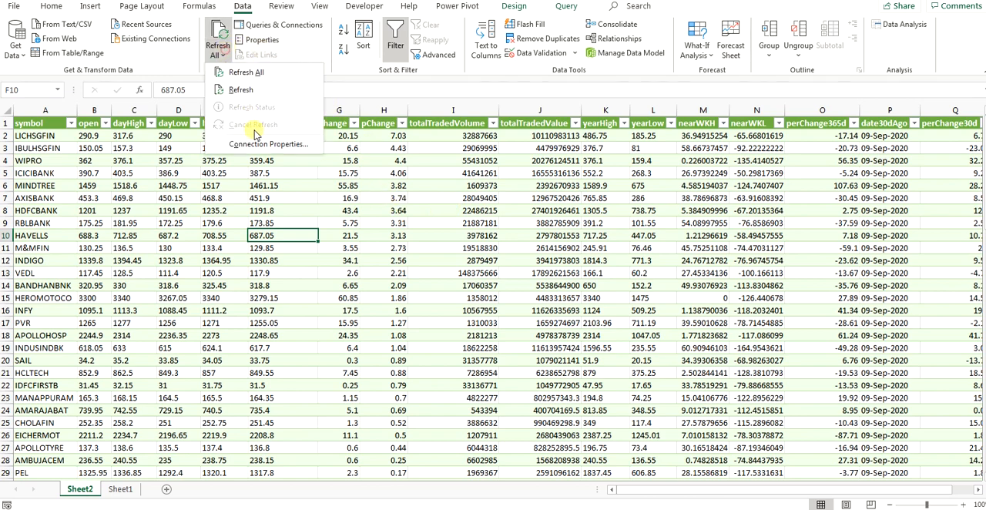
left_click(255, 137)
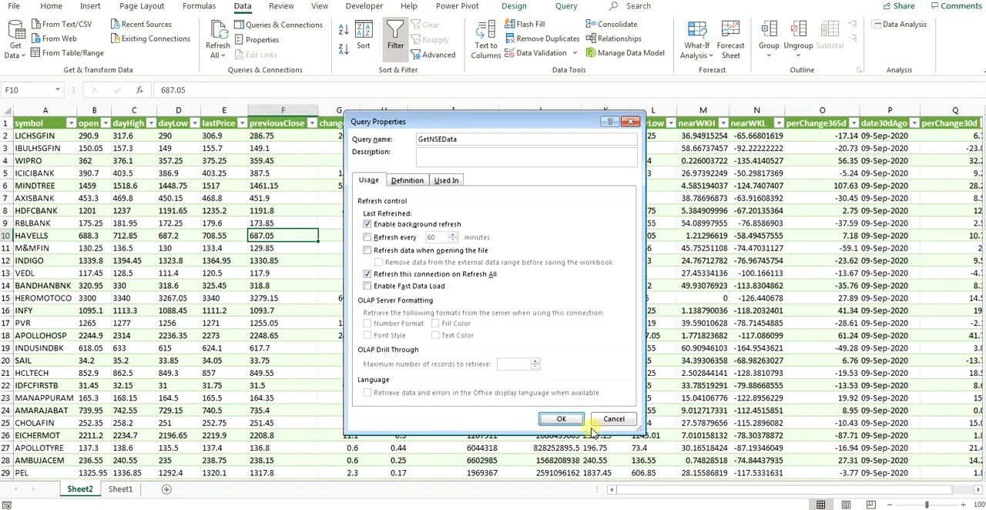
left_click(614, 418)
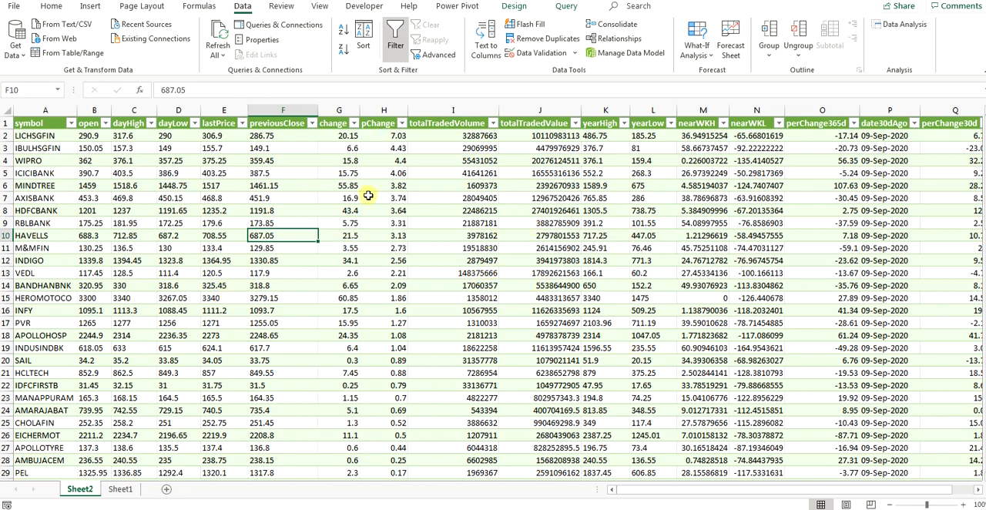
Step: Show the workbook's queries list and open the GetNSEData query for editing in the Power Query Editor
left_click(282, 25)
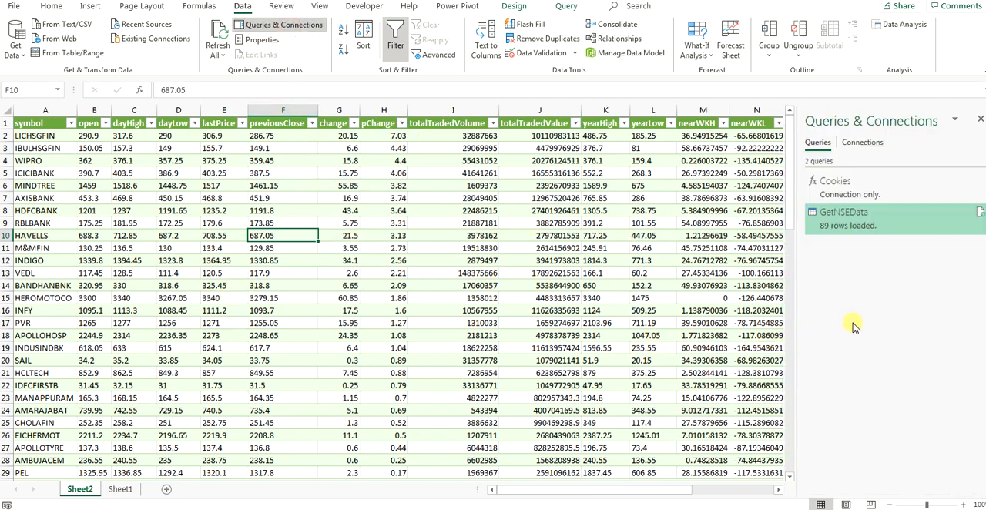
mouse_move(849, 231)
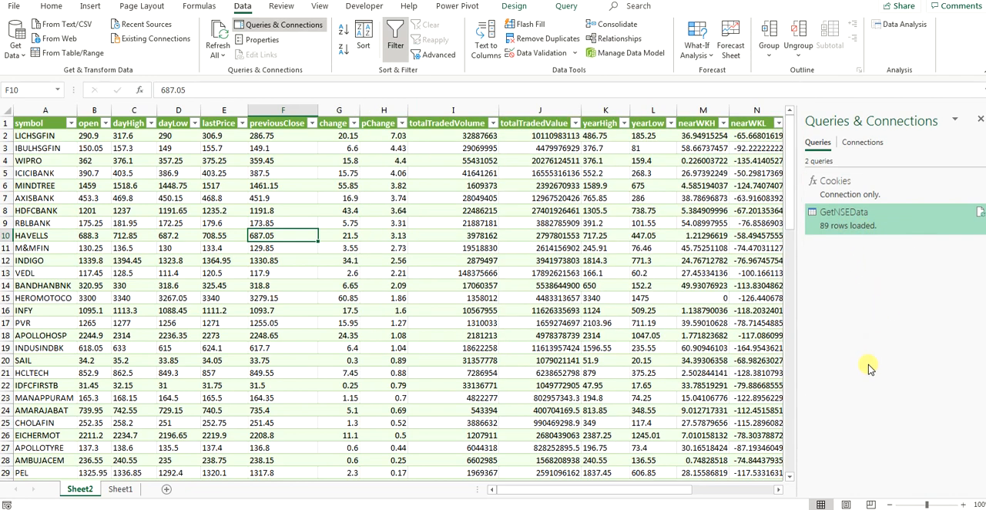
right_click(886, 224)
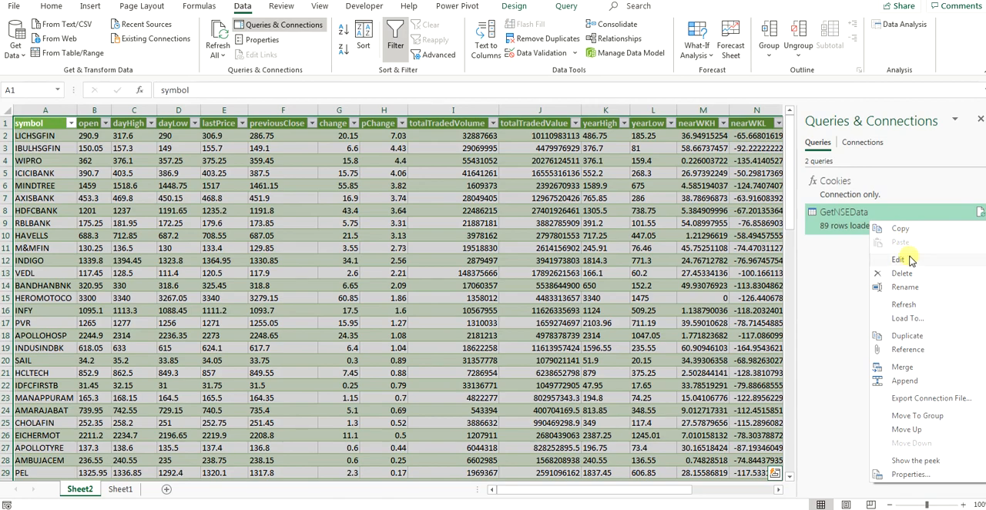
left_click(900, 259)
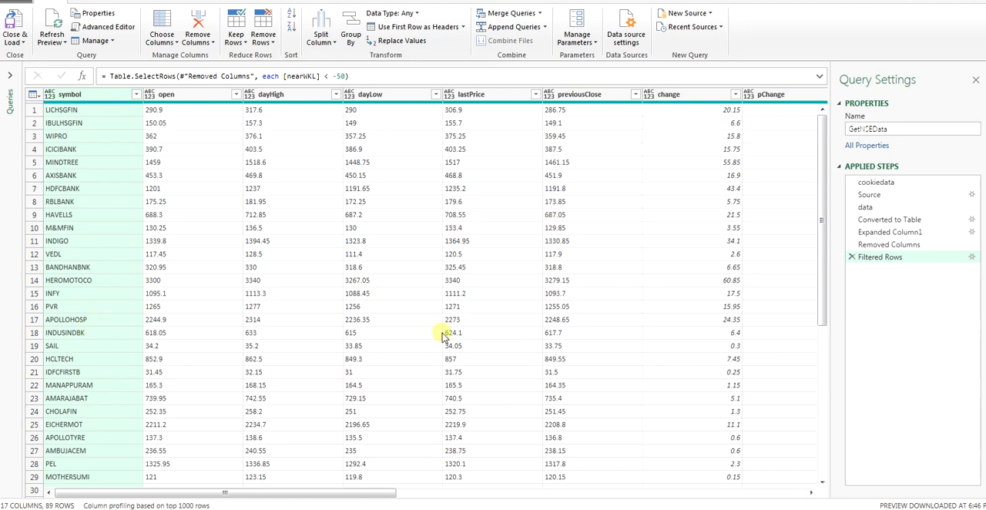
Step: Inspect the permissions and credentials of the nseindia.com equity-stockIndices data source without changing them, and return to the stock table on the worksheet
left_click(626, 31)
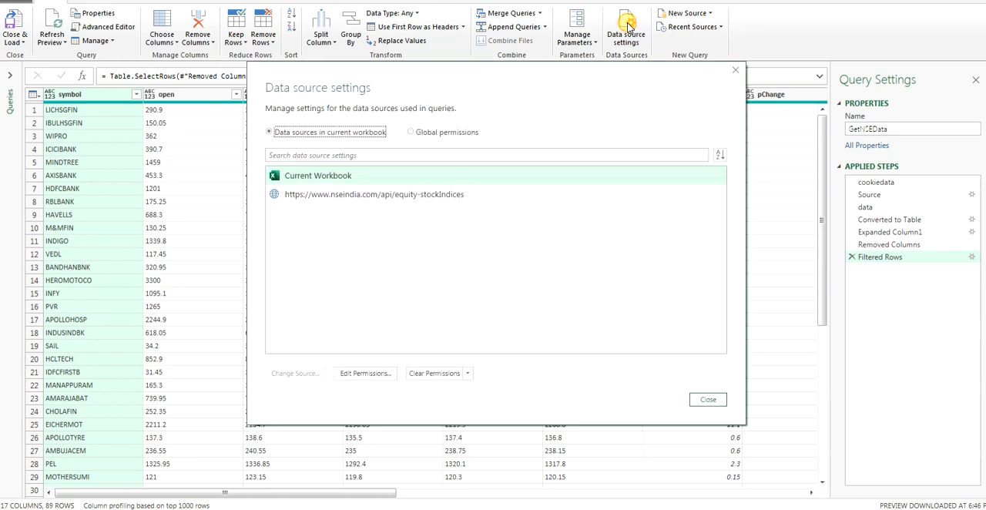
left_click(346, 194)
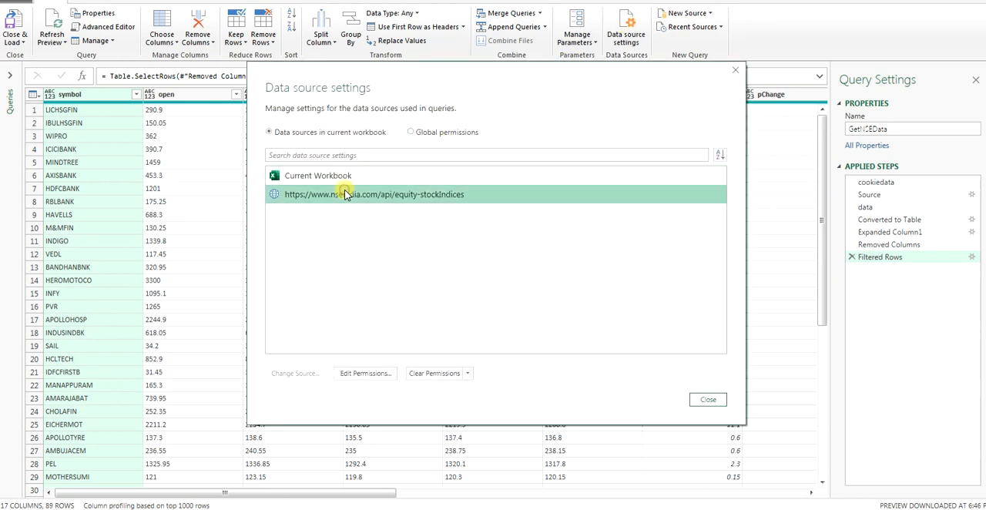
right_click(450, 202)
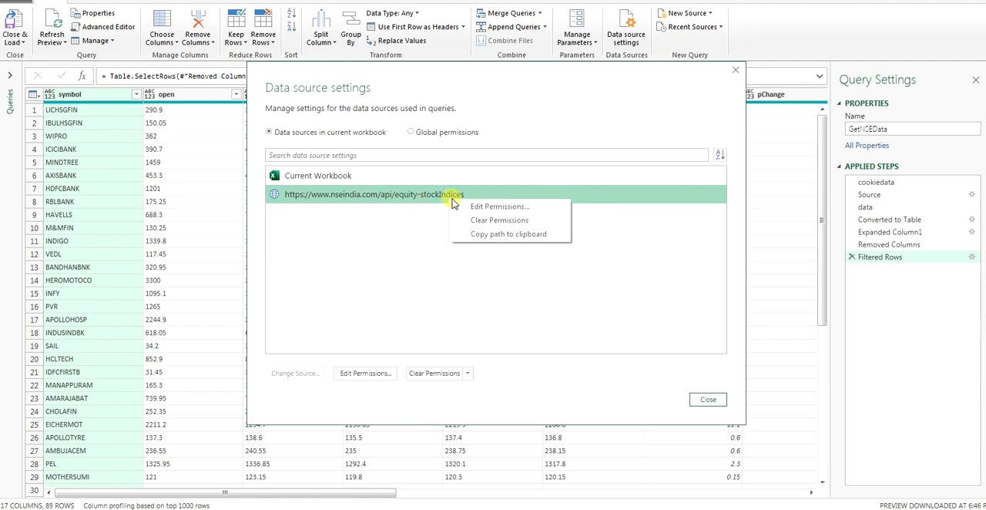
left_click(464, 207)
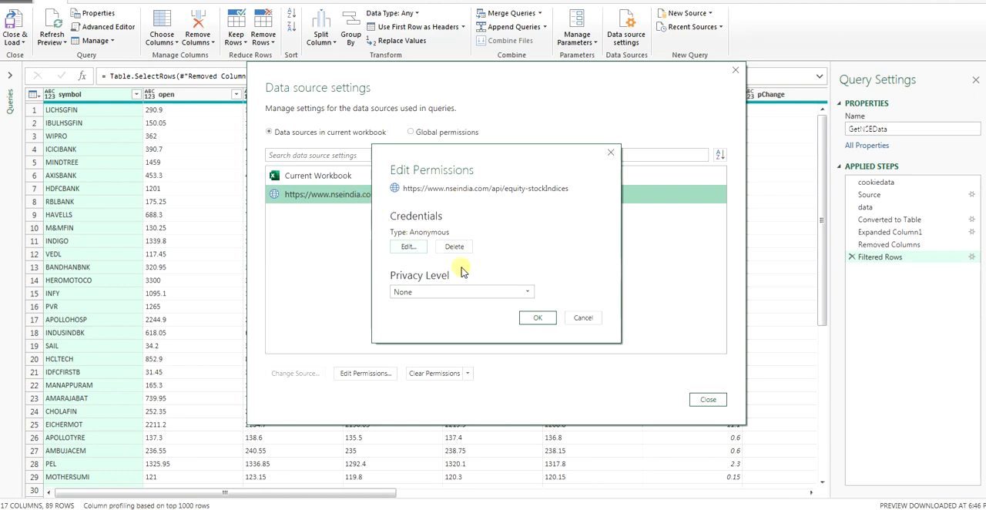
left_click(407, 247)
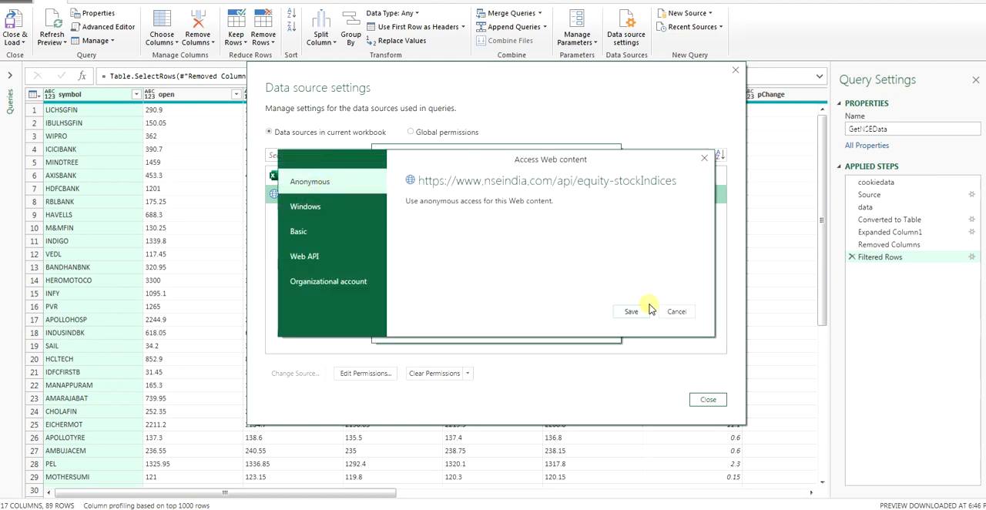
left_click(671, 312)
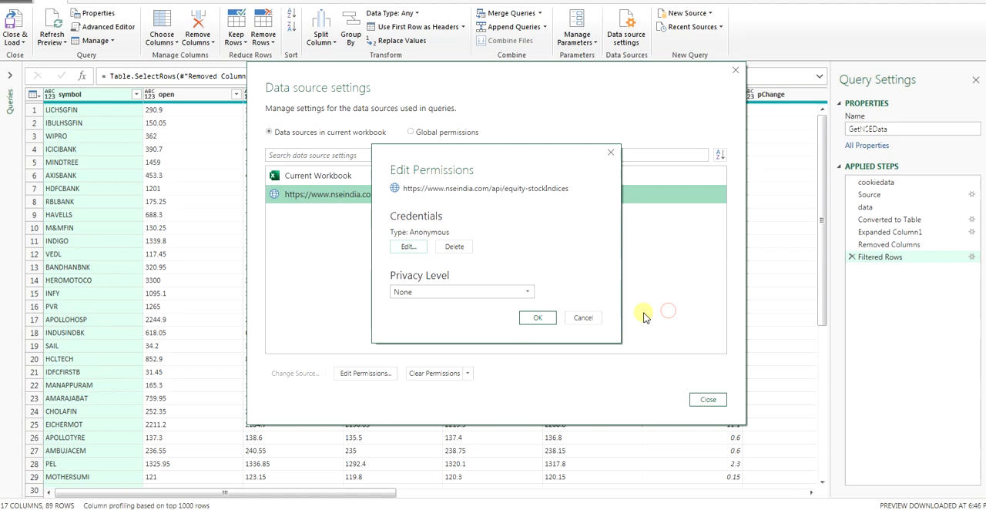
left_click(583, 318)
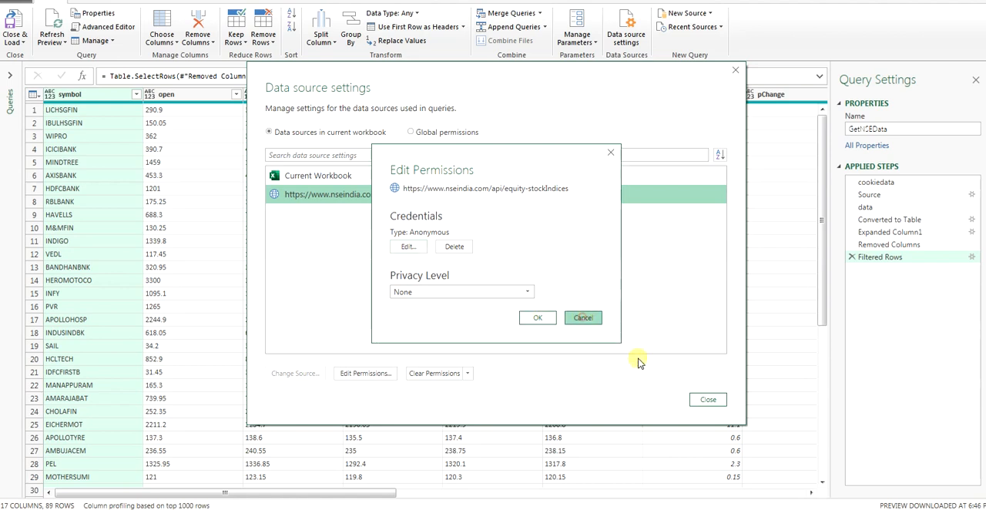
left_click(708, 399)
left_click(15, 30)
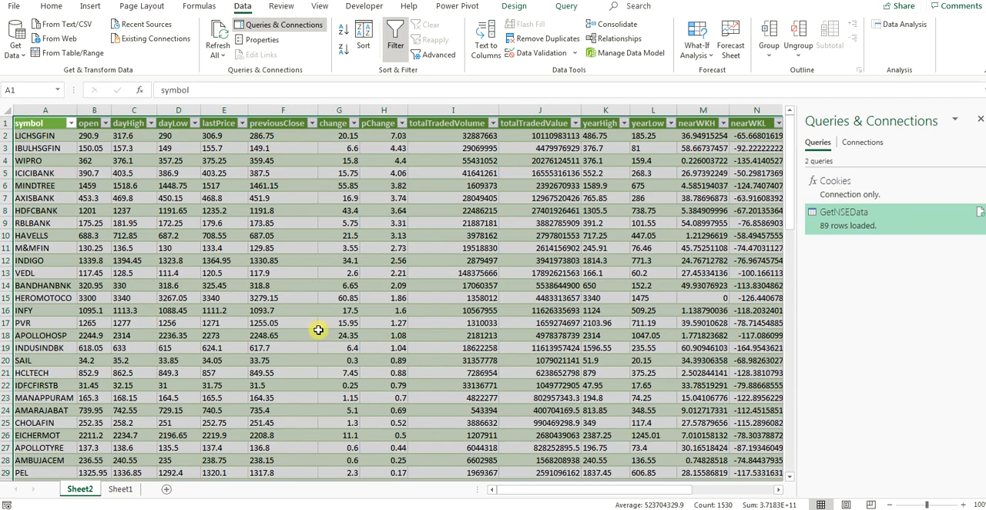
left_click(314, 333)
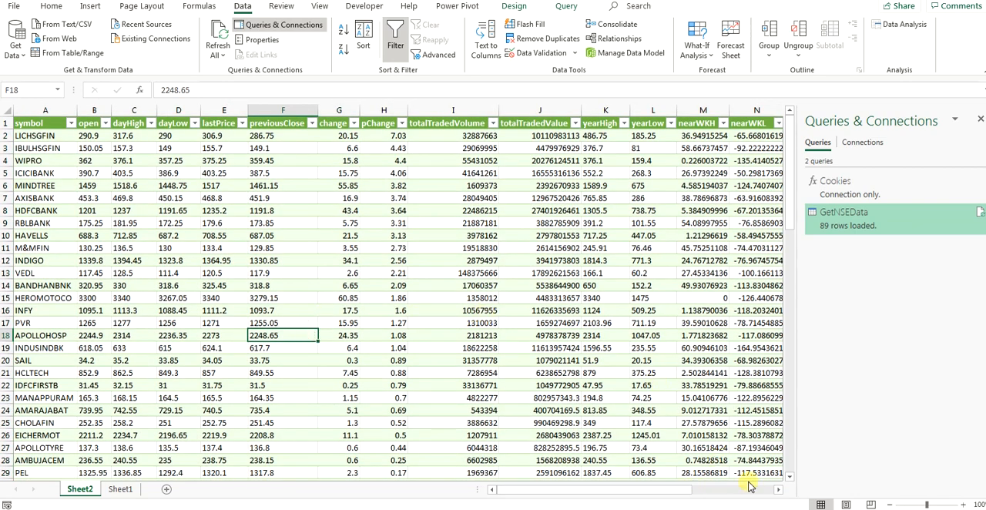
Step: Save the workbook to the Desktop as FODataSheet in the Excel Workbook (*.xlsx) format
key("ctrl+s")
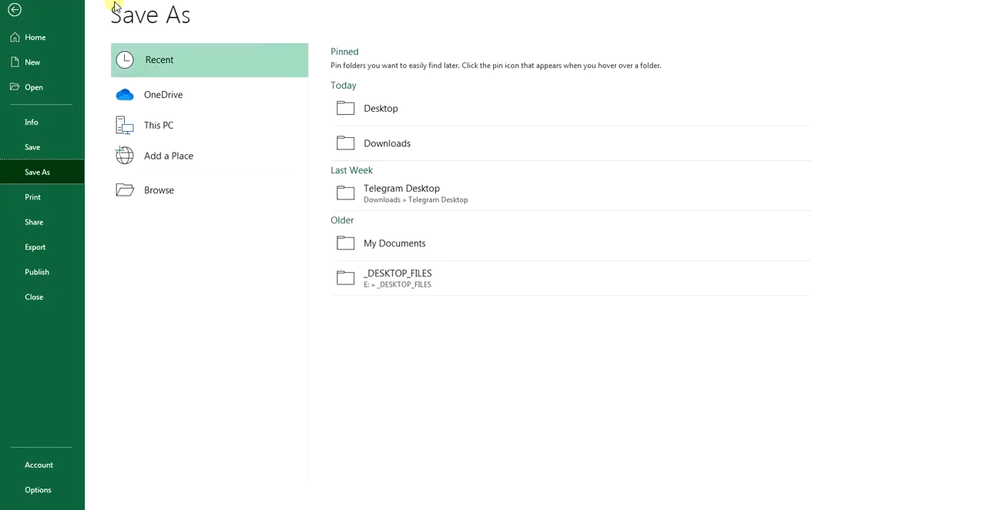
left_click(380, 108)
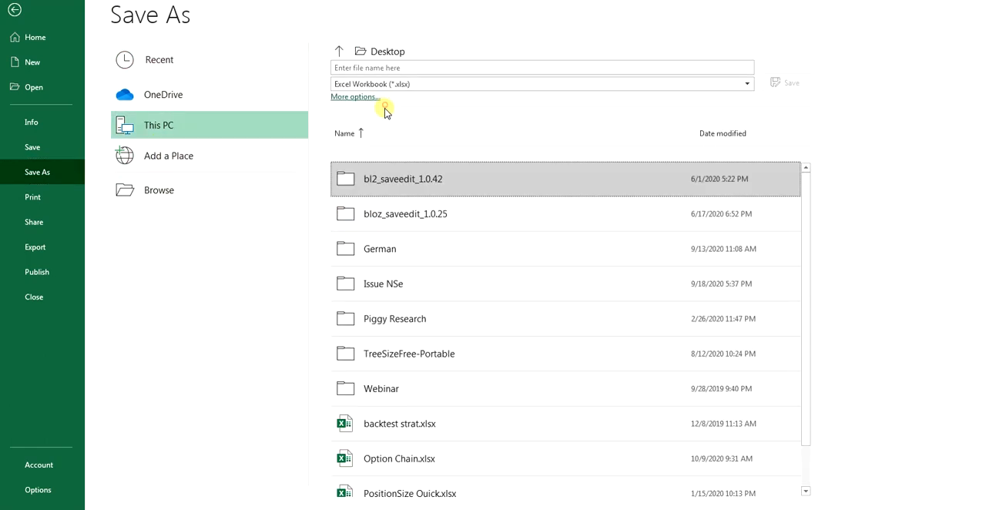
left_click(381, 67)
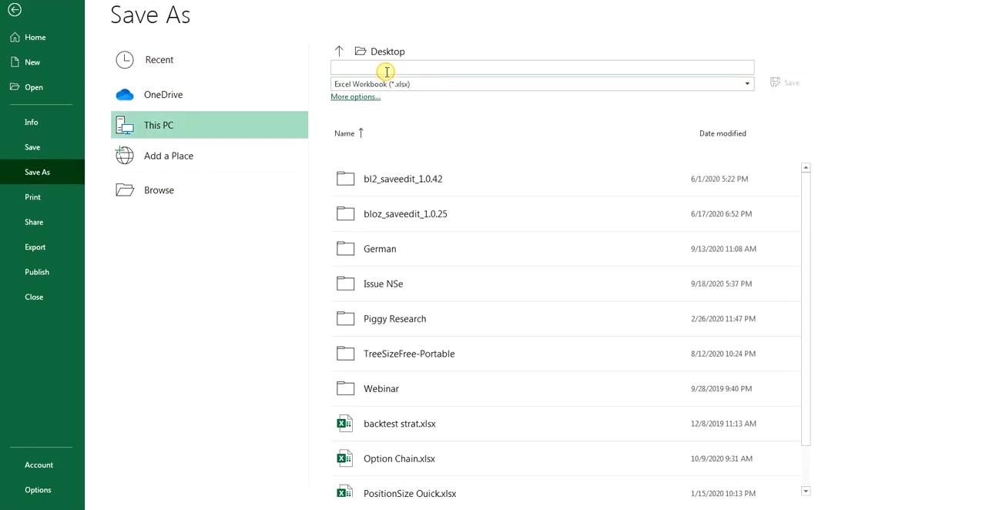
type("F")
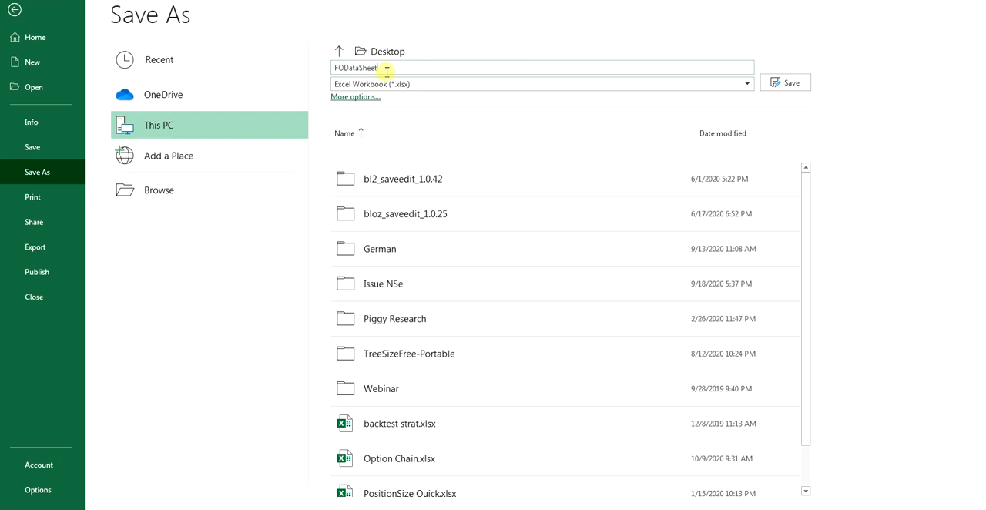
type("ODataSheet")
left_click(790, 82)
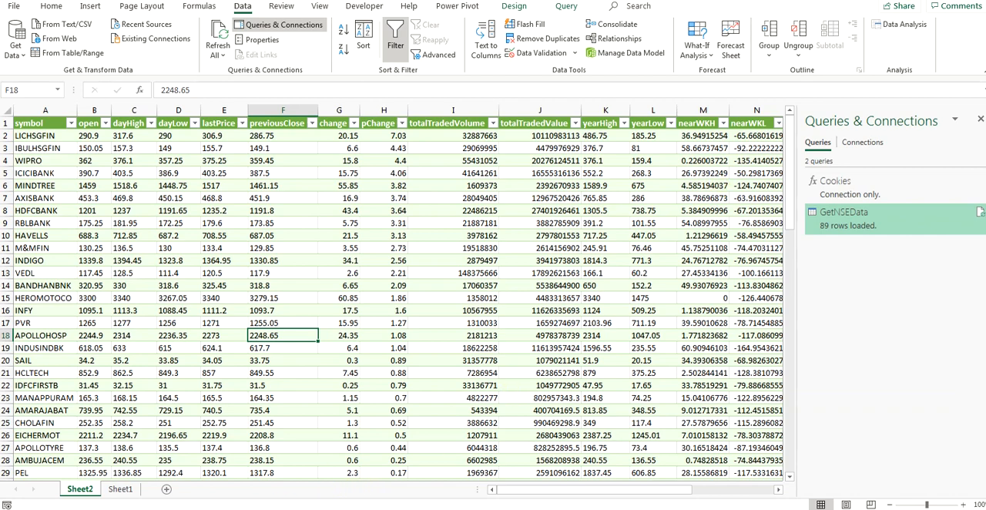
Step: View the Getting Live Data slide in PowerPoint, return to Excel and look at the stock table's refresh options
left_click(247, 509)
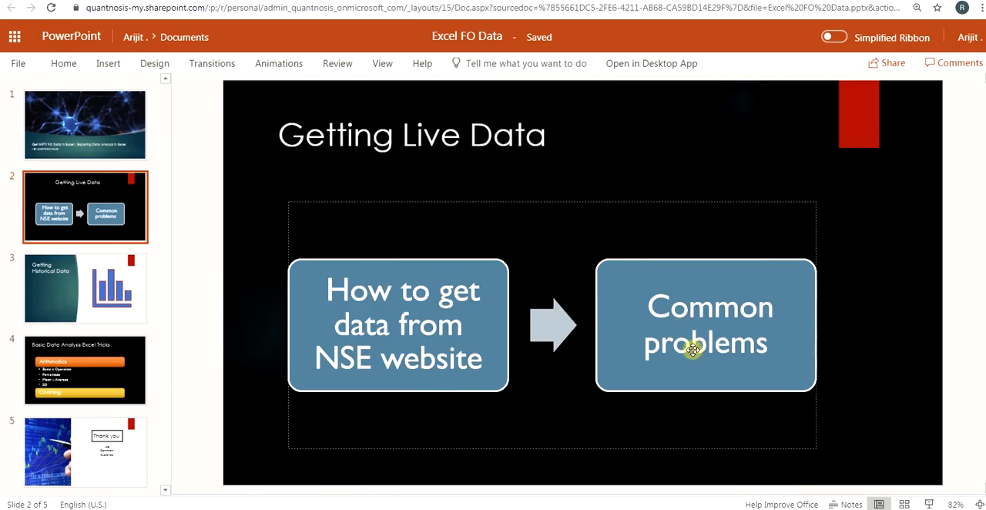
left_click(331, 508)
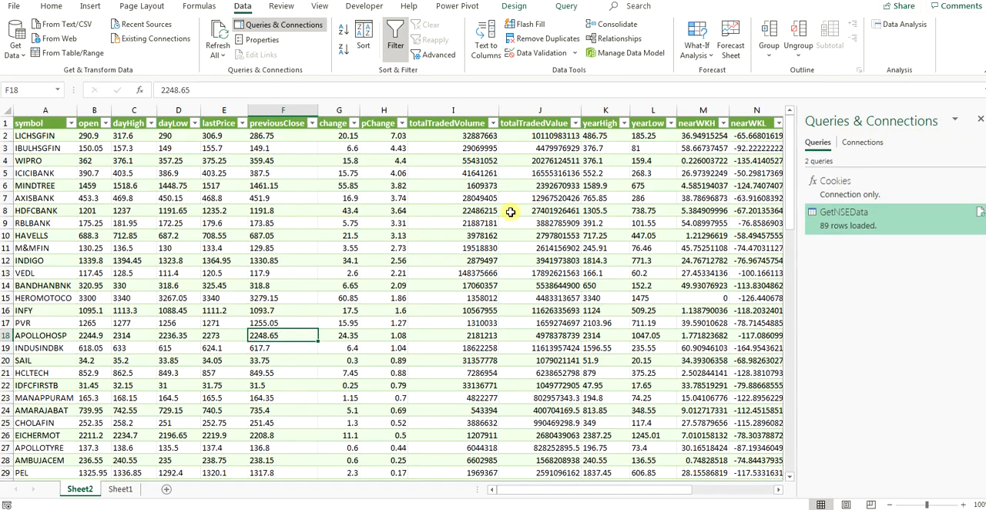
left_click(218, 51)
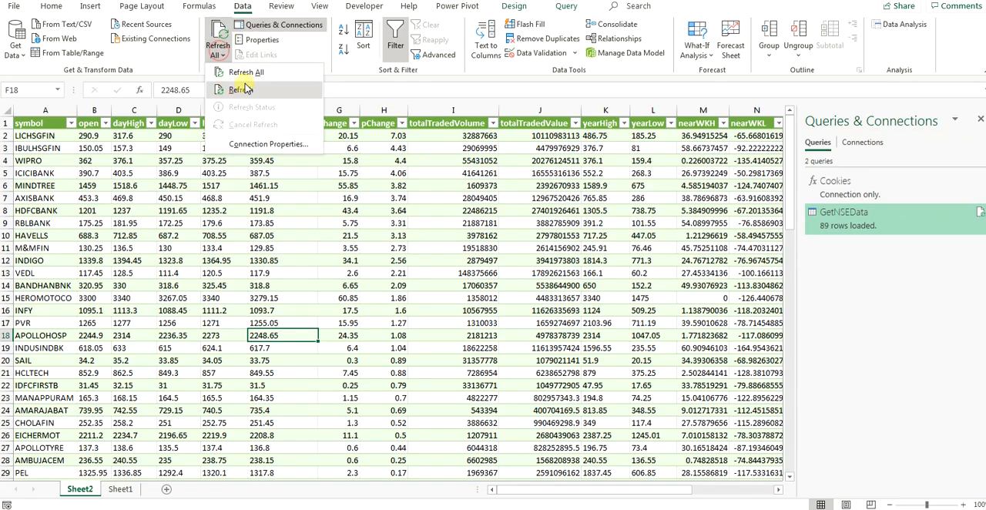
left_click(120, 491)
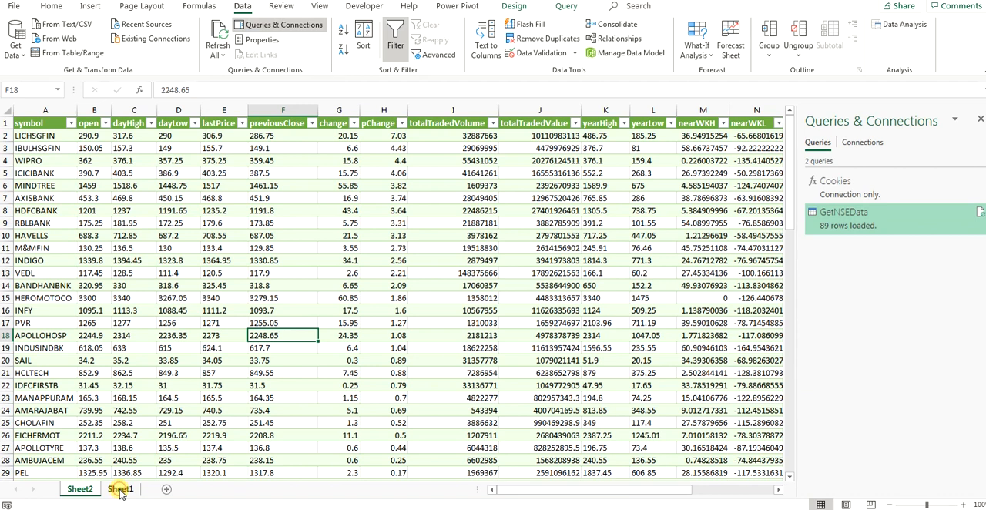
Step: Go to Sheet1 and open the stored cookie cell in the CookieData table
left_click(121, 491)
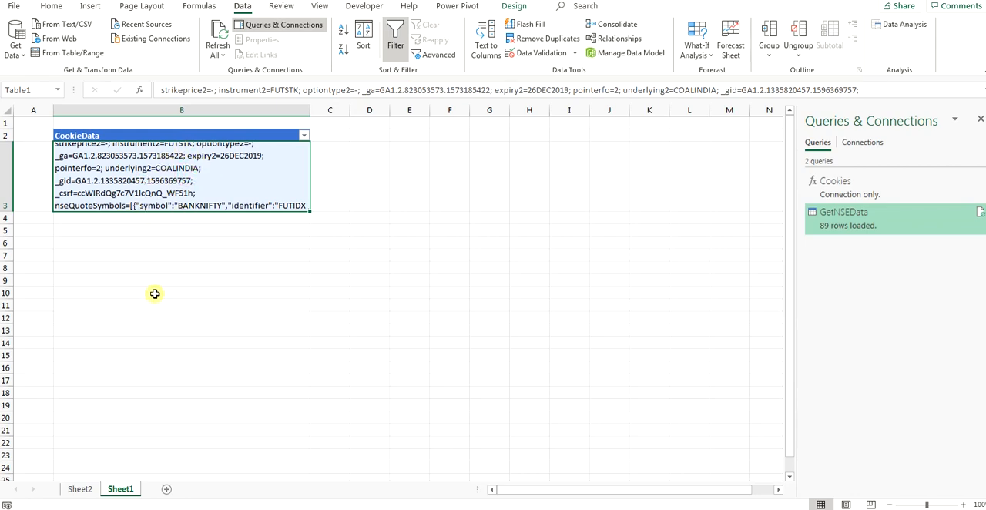
left_click(79, 489)
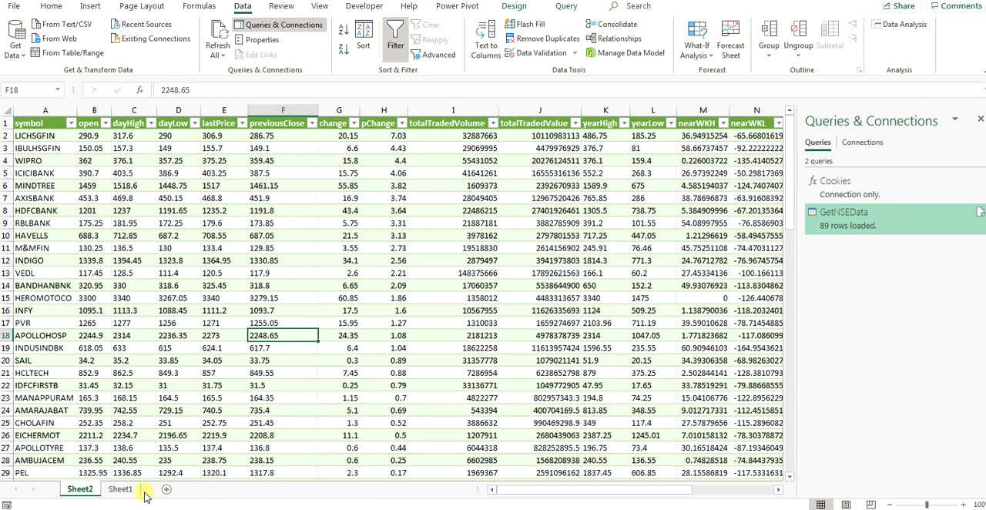
left_click(136, 489)
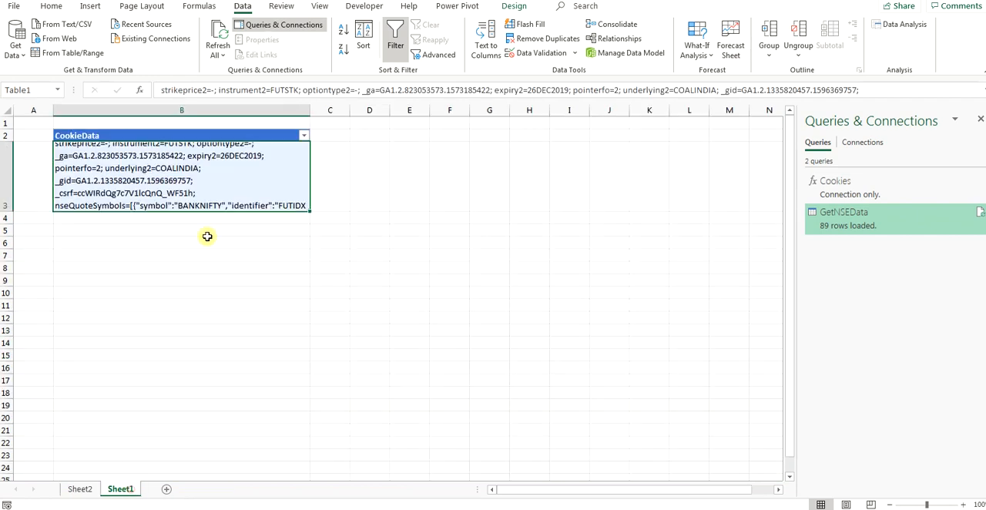
double_click(219, 199)
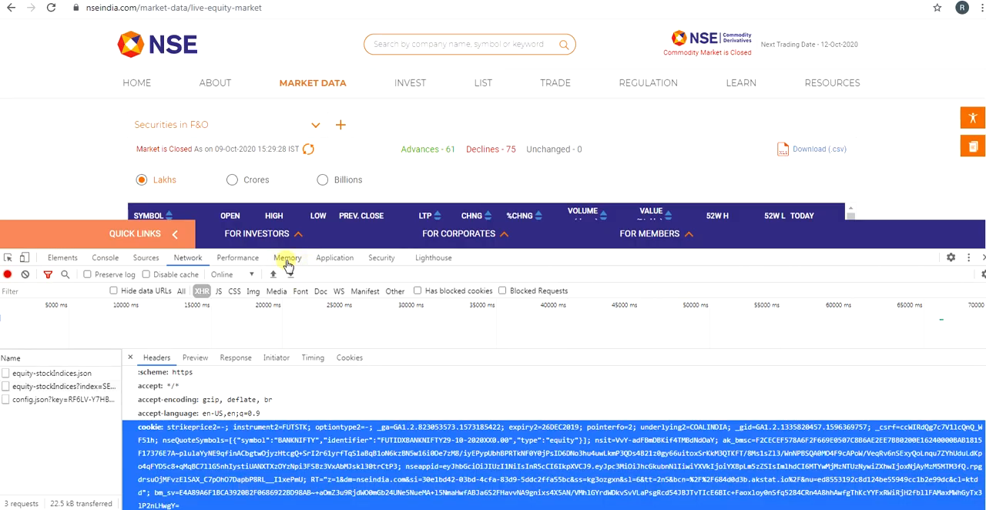
Step: Refresh the Securities in F&O data on the NSE page and select the cookie request header of the newest equity-stockIndices request for copying
left_click(309, 149)
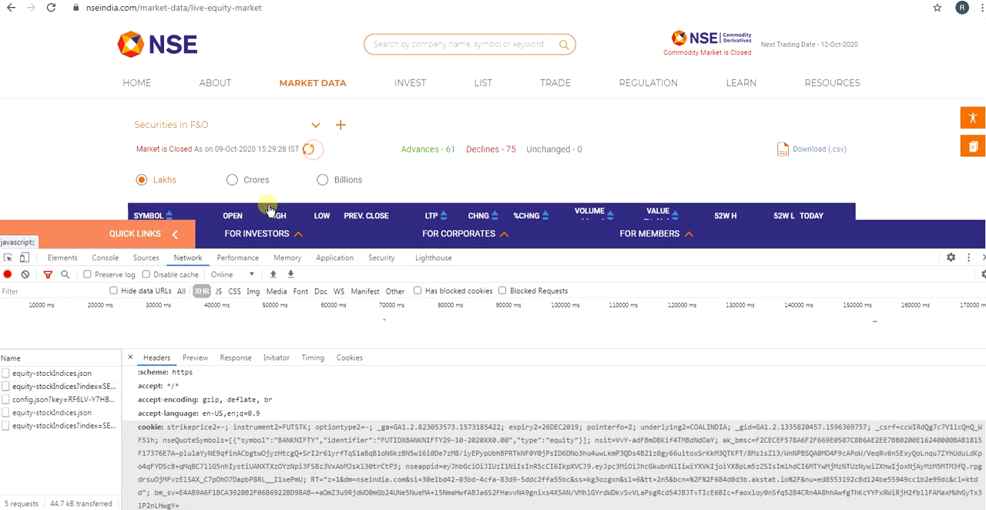
left_click(81, 426)
scroll(193, 466, "down", 5)
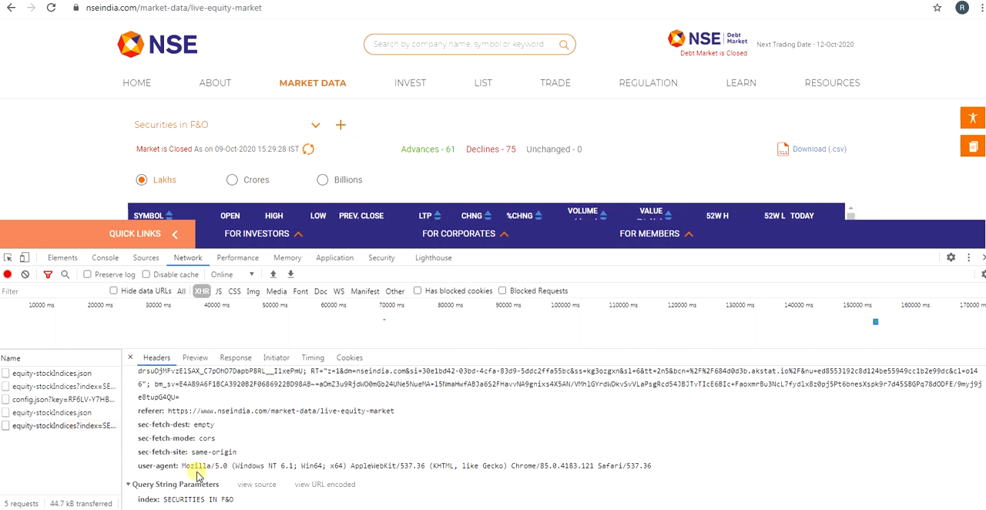
scroll(149, 433, "up", 3)
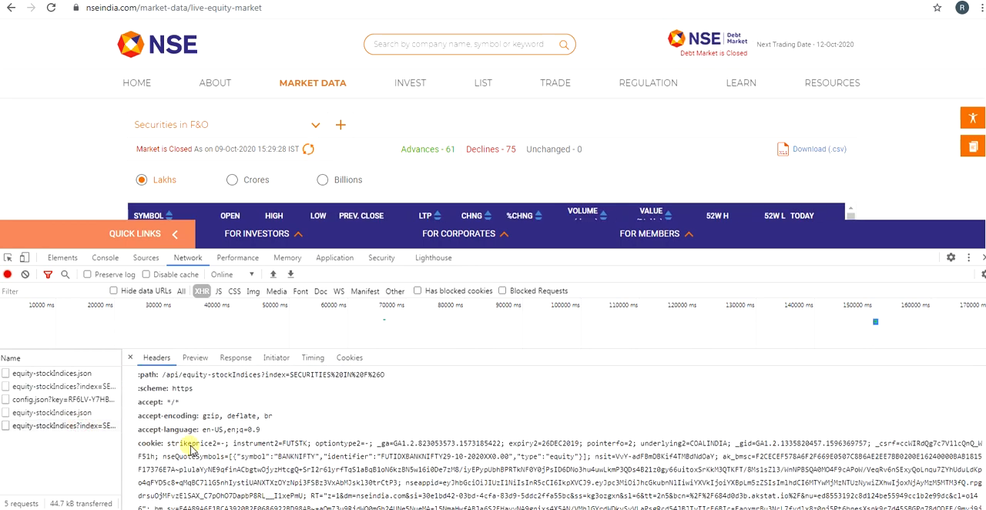
triple_click(170, 425)
mouse_move(166, 425)
left_mouse_down()
mouse_move(191, 458)
mouse_move(194, 500)
mouse_move(202, 485)
mouse_move(176, 454)
mouse_move(172, 410)
left_mouse_up()
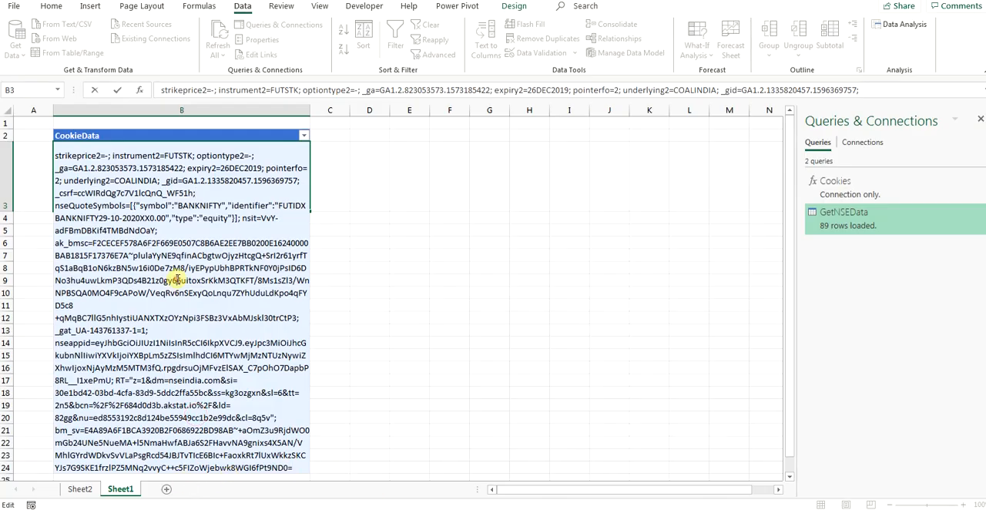
Step: Replace the stored cookie in cell B3 of the CookieData table in Excel with the newly copied cookie value
left_click(359, 192)
double_click(243, 182)
key("ctrl+a")
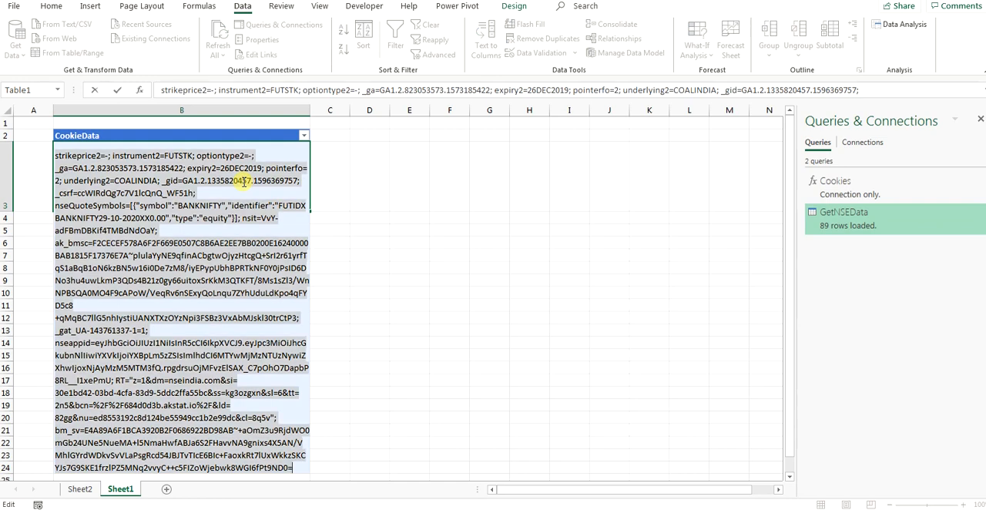
key("BackSpace")
key("ctrl+v")
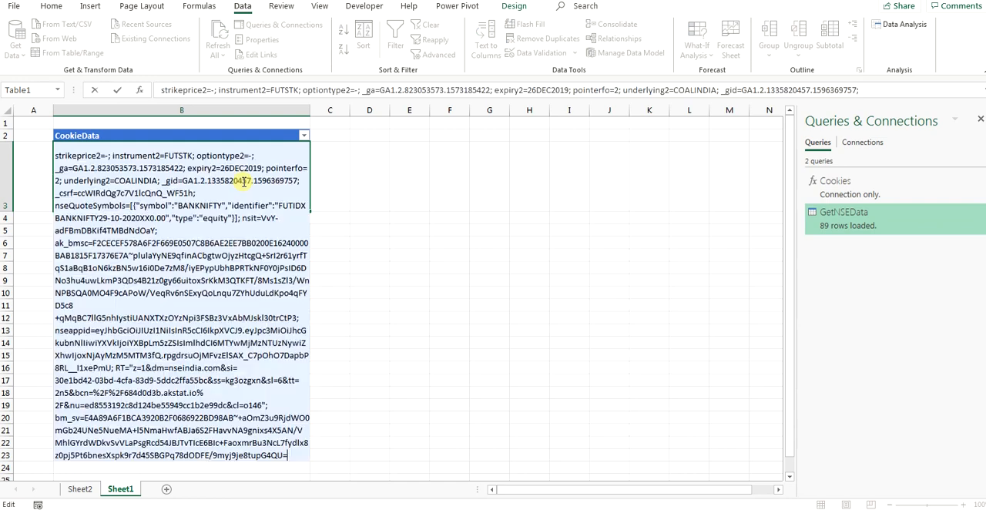
left_click(446, 228)
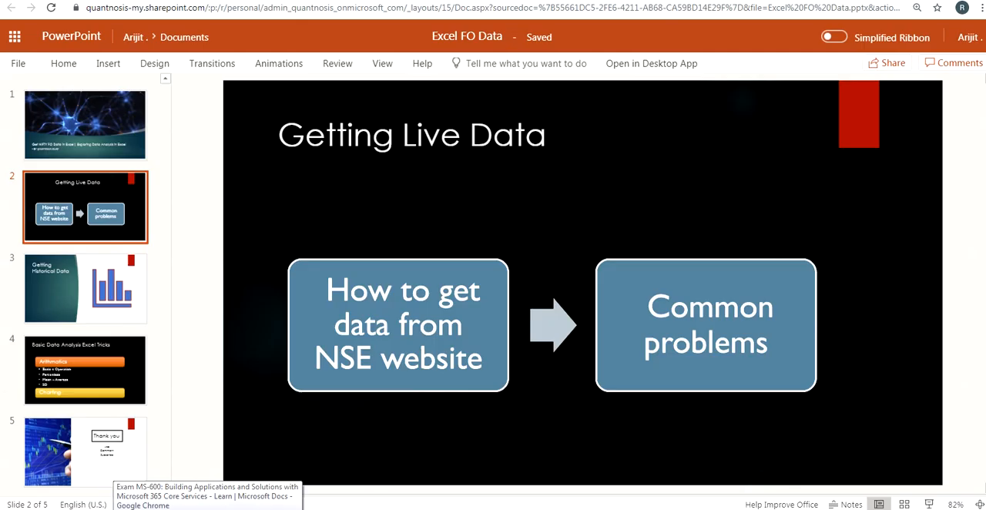
Step: View the Getting Historical Data slide in PowerPoint, then close the developer tools on the NSE page
left_click(690, 255)
left_click(90, 264)
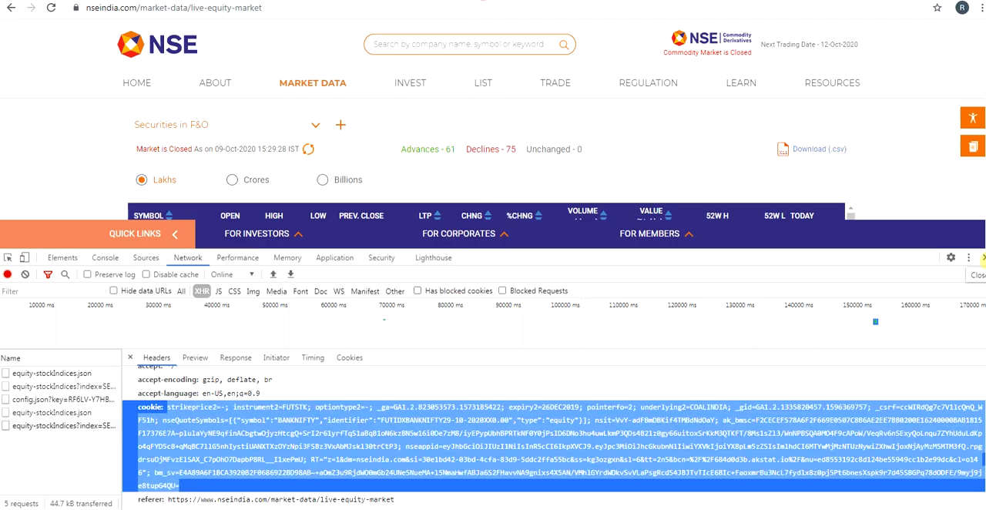
left_click(983, 260)
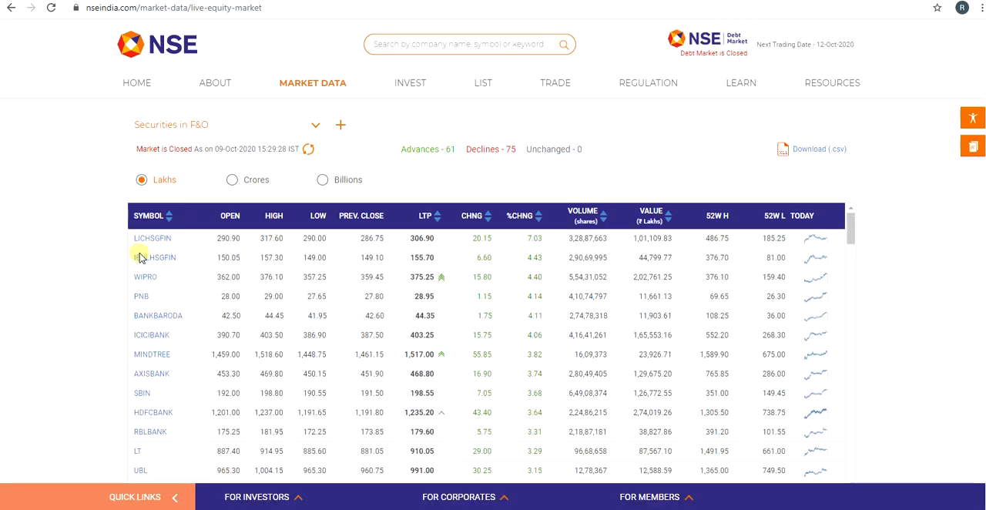
Step: Open the Securities available for Trading page and go to Daily Market Reports from its Get Market Data section
scroll(231, 274, "up", 2)
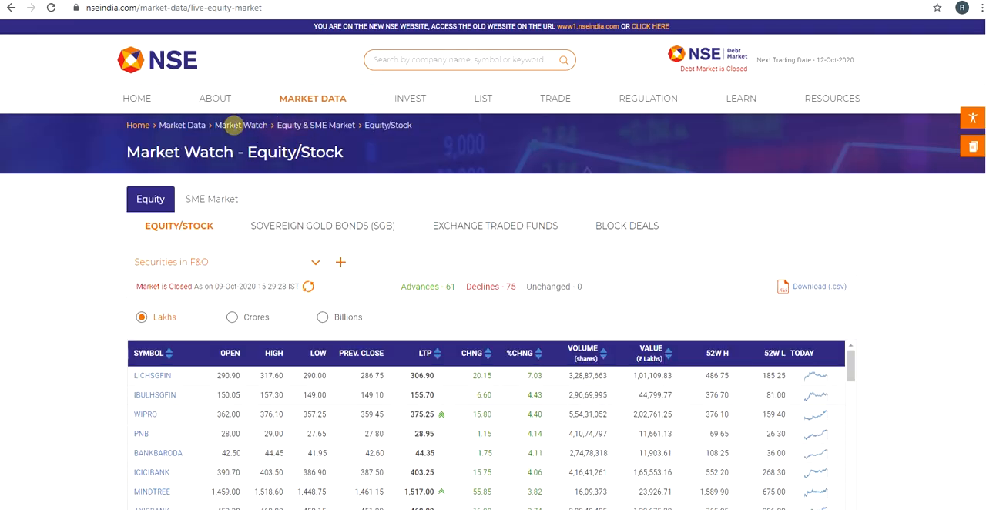
mouse_move(328, 103)
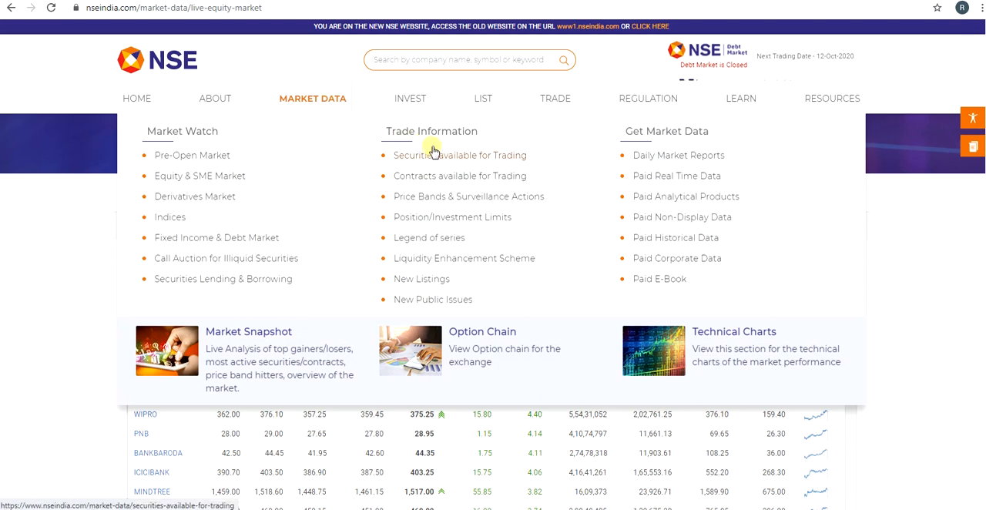
left_click(439, 157)
scroll(265, 335, "down", 5)
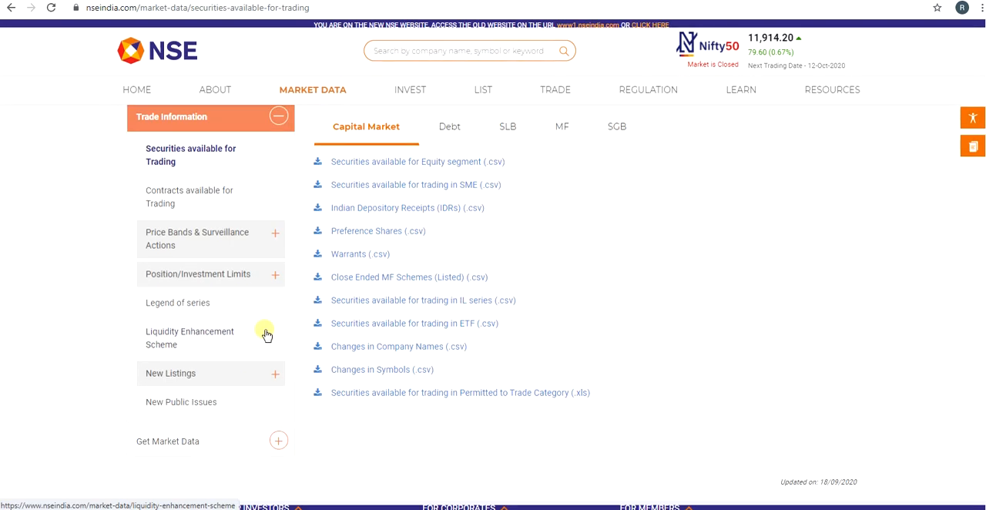
left_click(207, 317)
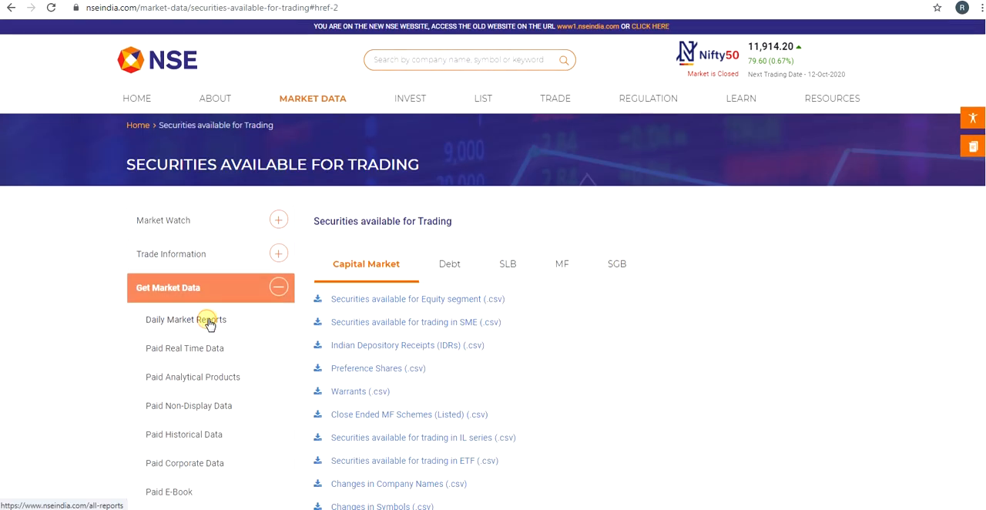
scroll(210, 325, "up", 1)
scroll(242, 225, "up", 1)
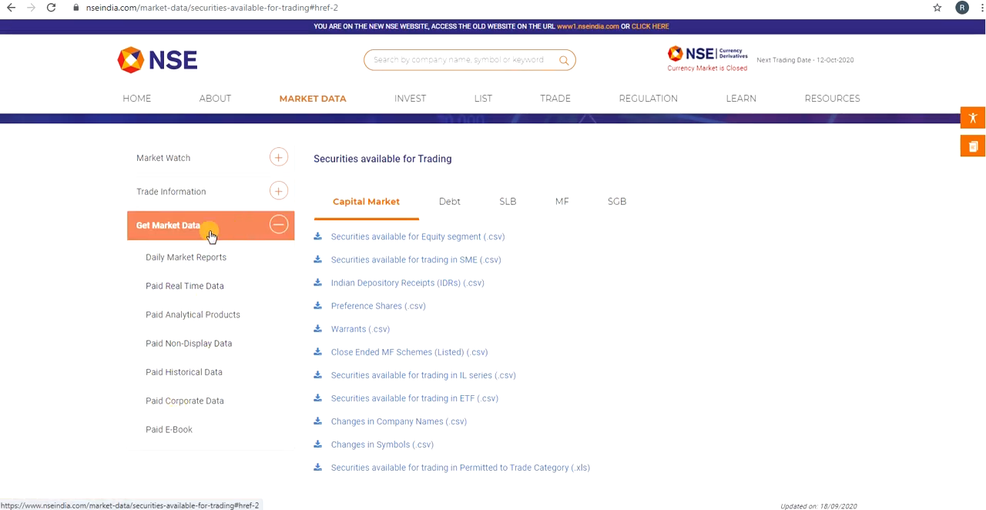
left_click(213, 259)
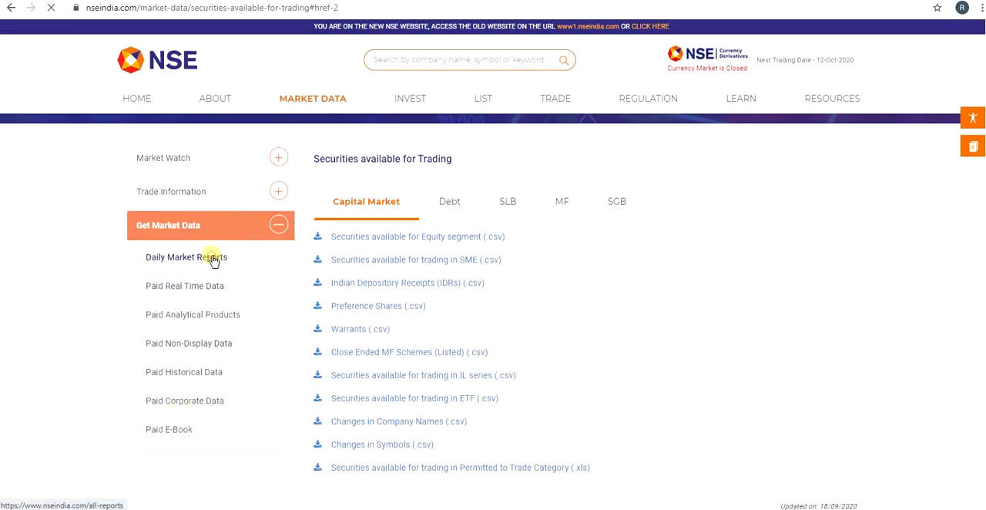
Step: Look through the daily Capital Market reports offered for Equities & SME on the All Reports page
left_click(183, 8)
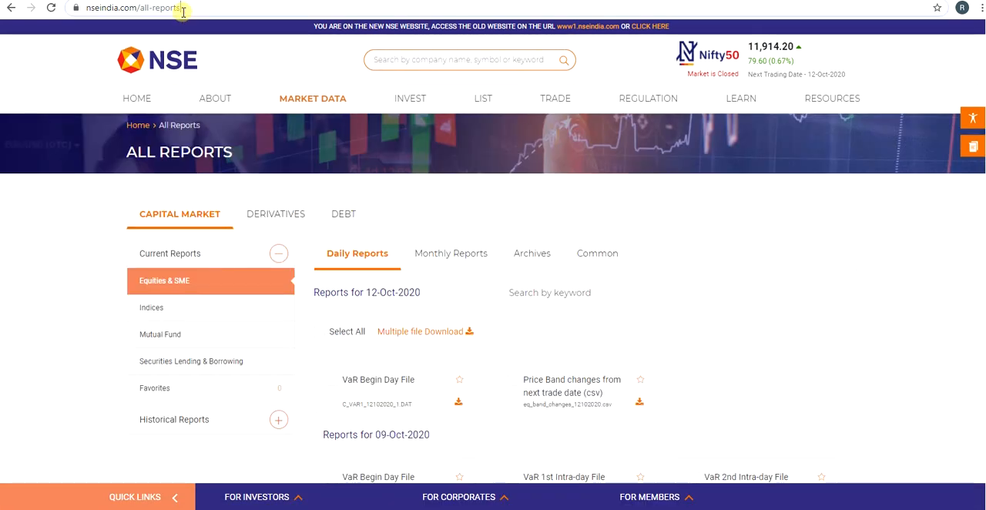
scroll(454, 316, "down", 1)
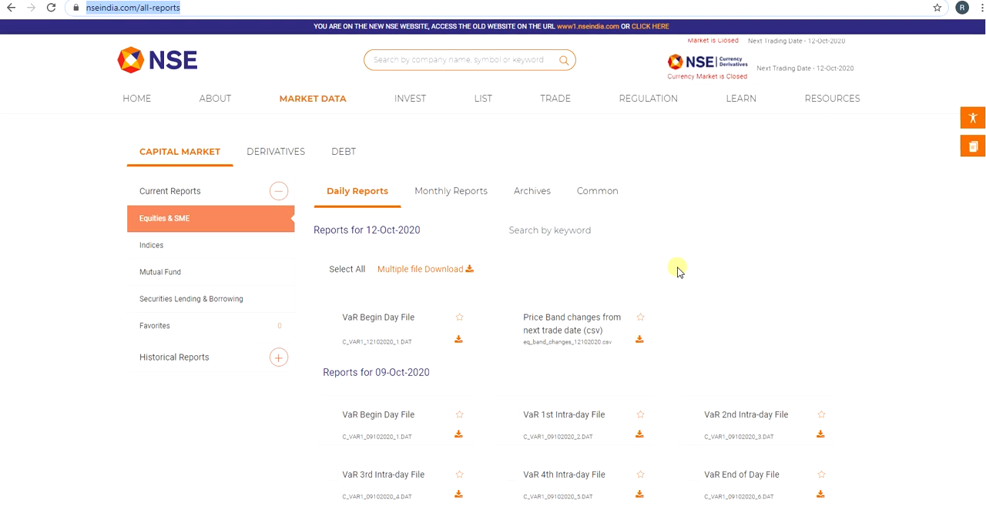
scroll(676, 271, "down", 6)
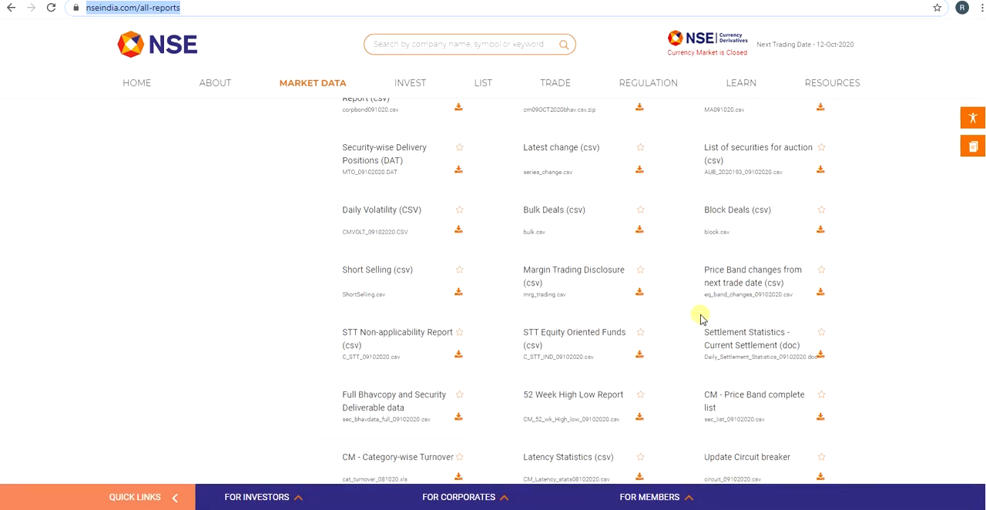
scroll(678, 368, "up", 4)
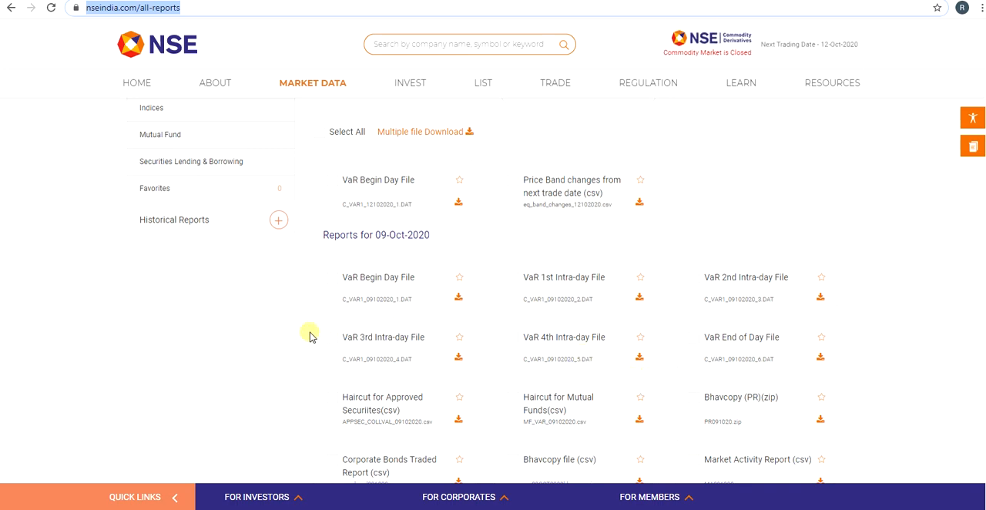
scroll(229, 337, "up", 1)
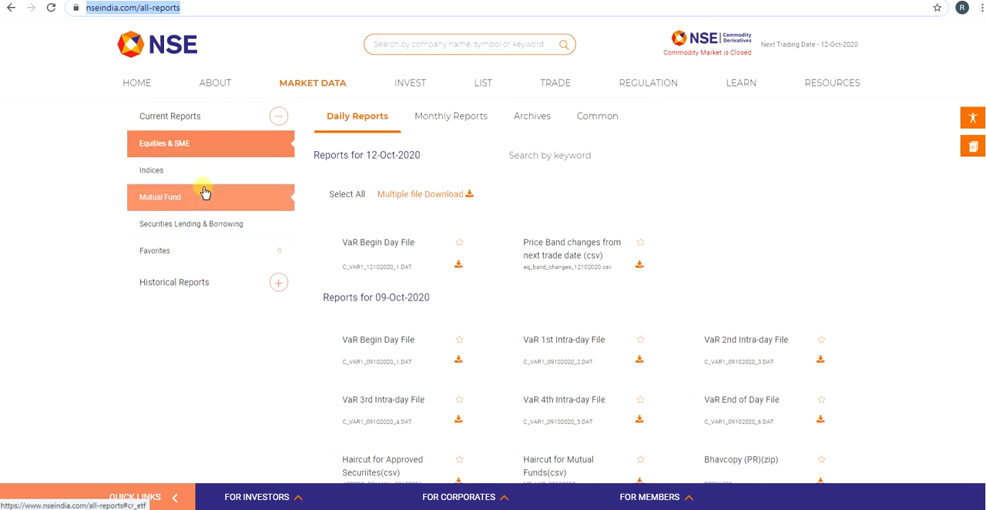
Step: Open Security-Wise Archives (Equities) from the historical reports and choose Security-wise Price volume & Deliverable position data
left_click(214, 285)
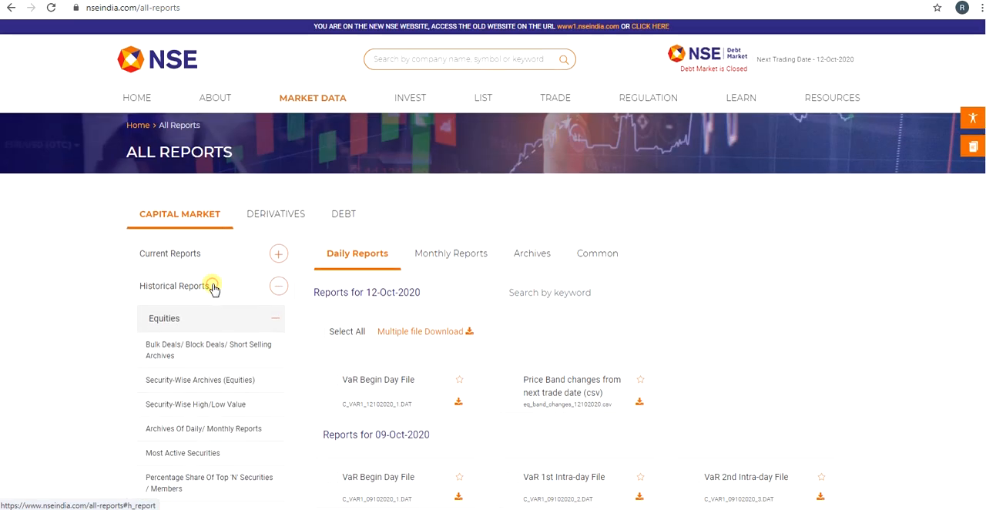
scroll(185, 301, "down", 1)
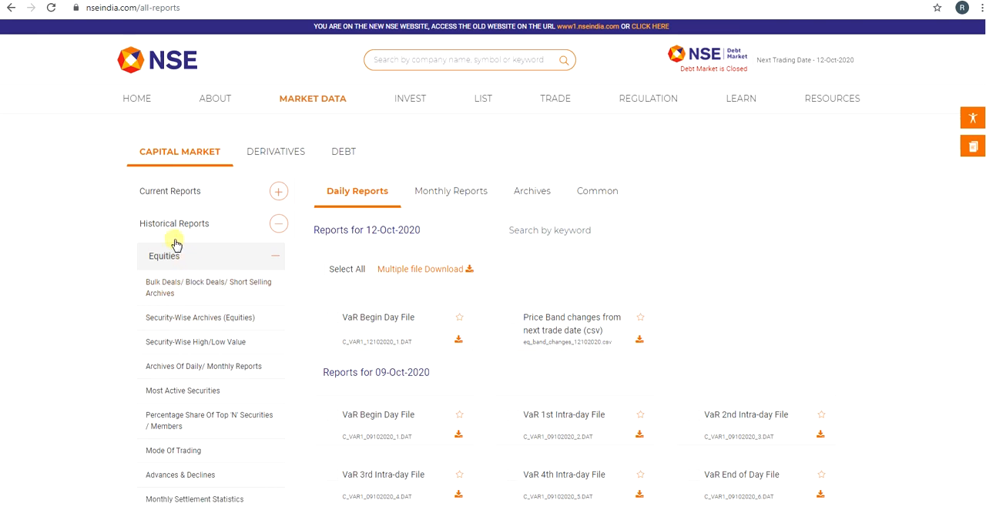
left_click(219, 326)
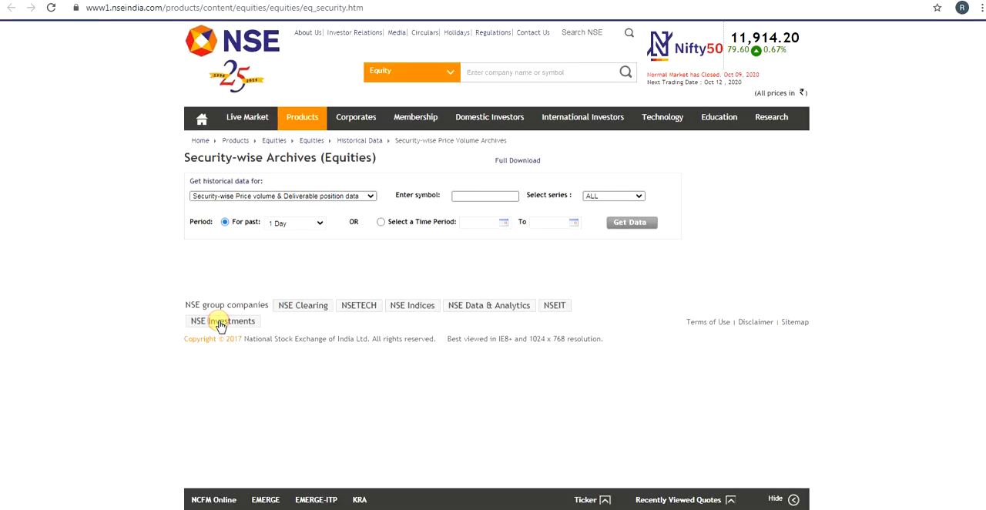
left_click(356, 202)
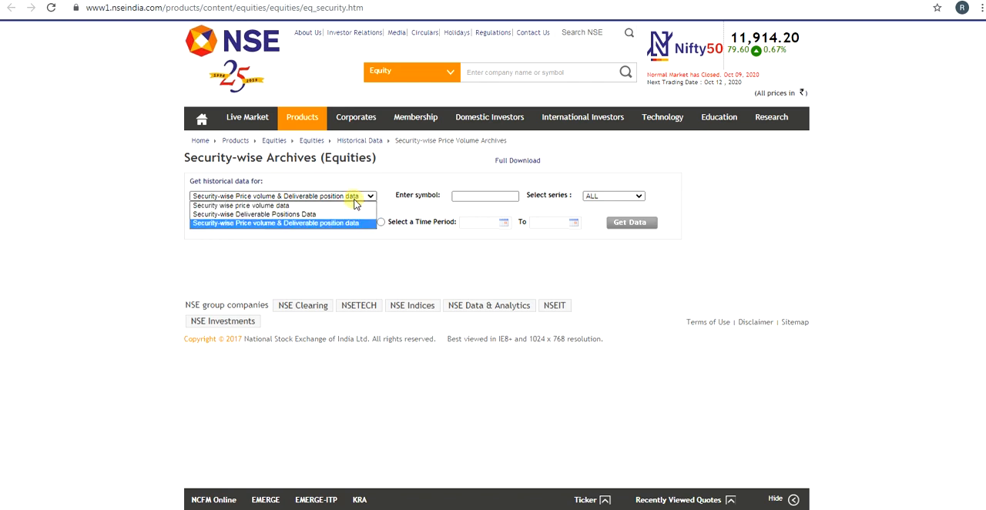
left_click(342, 225)
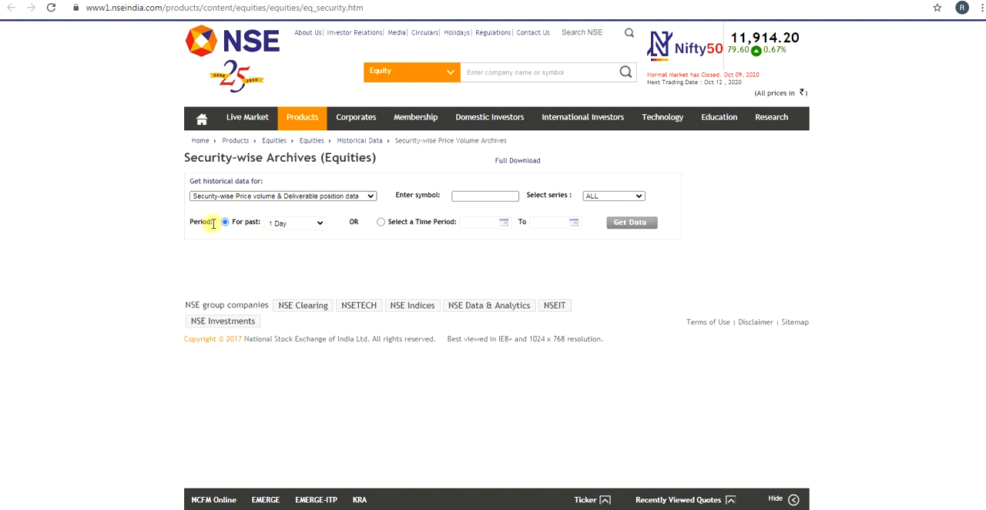
left_click(502, 225)
left_click(381, 222)
left_click(502, 222)
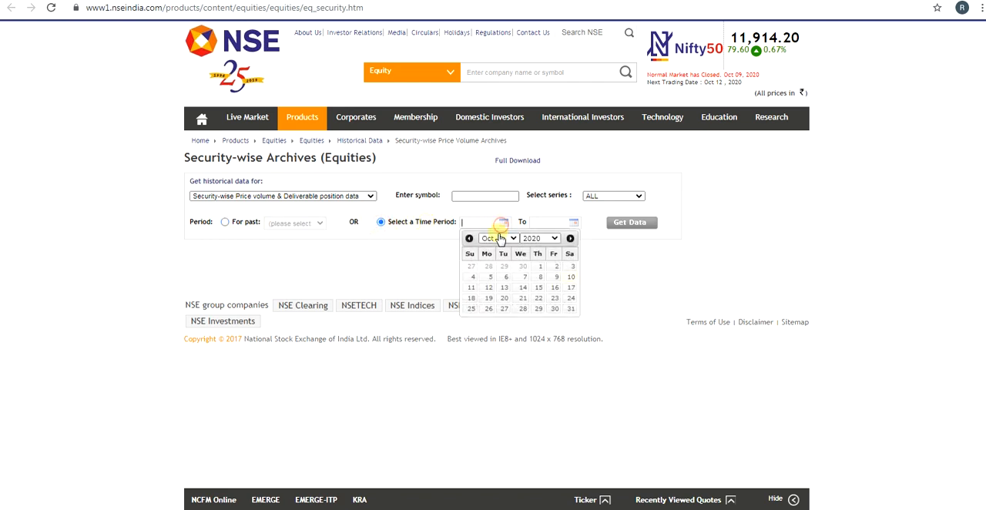
left_click(512, 239)
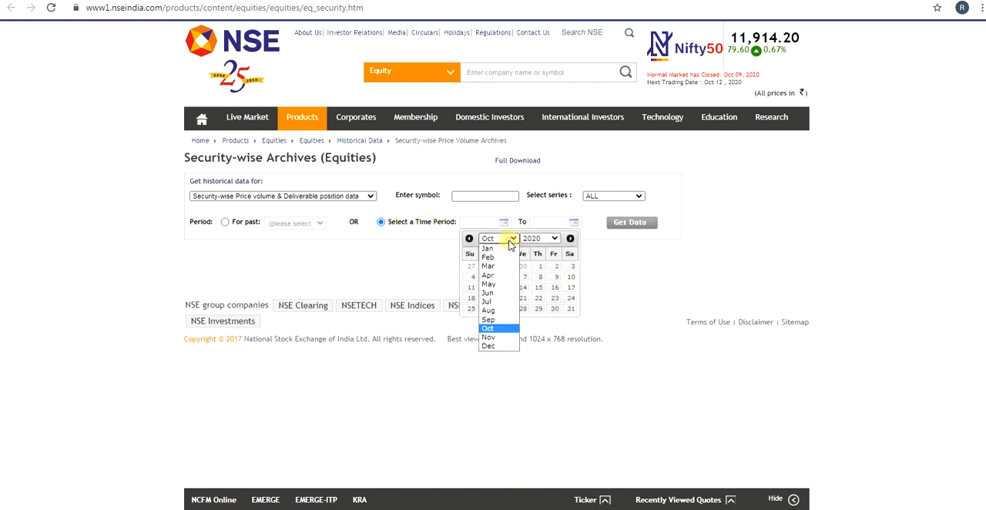
left_click(509, 241)
left_click(350, 252)
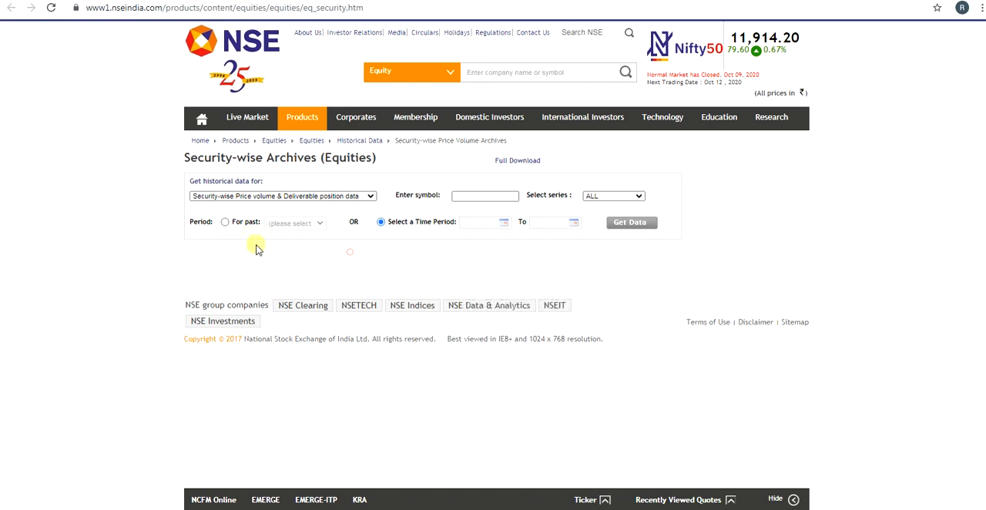
Step: Get the historical data for the symbol TCS with the period set to the past 365 Days
left_click(225, 222)
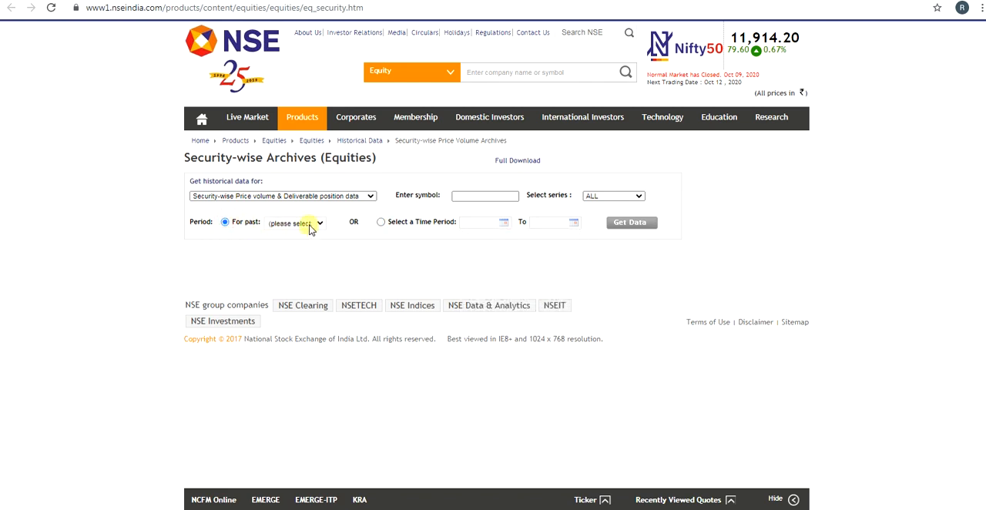
left_click(311, 225)
left_click(287, 287)
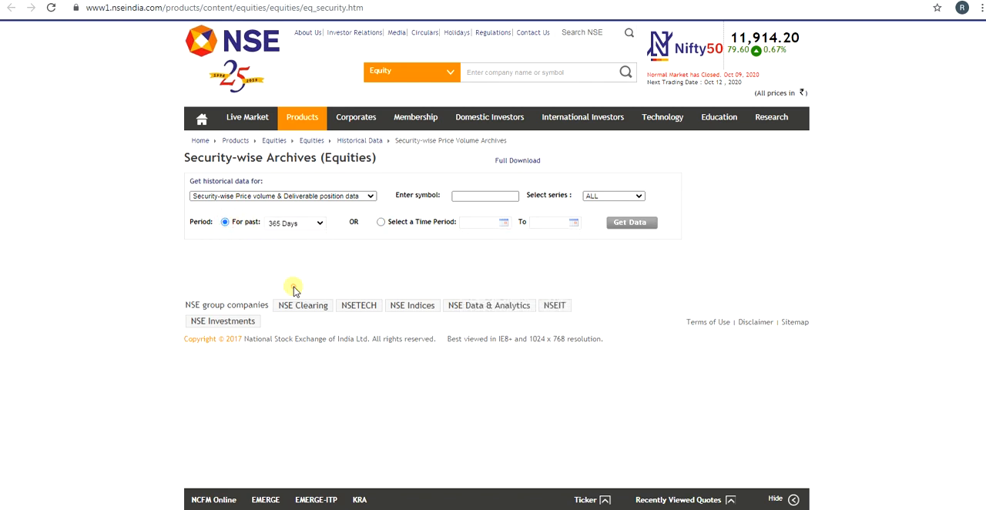
left_click(390, 256)
left_click(623, 230)
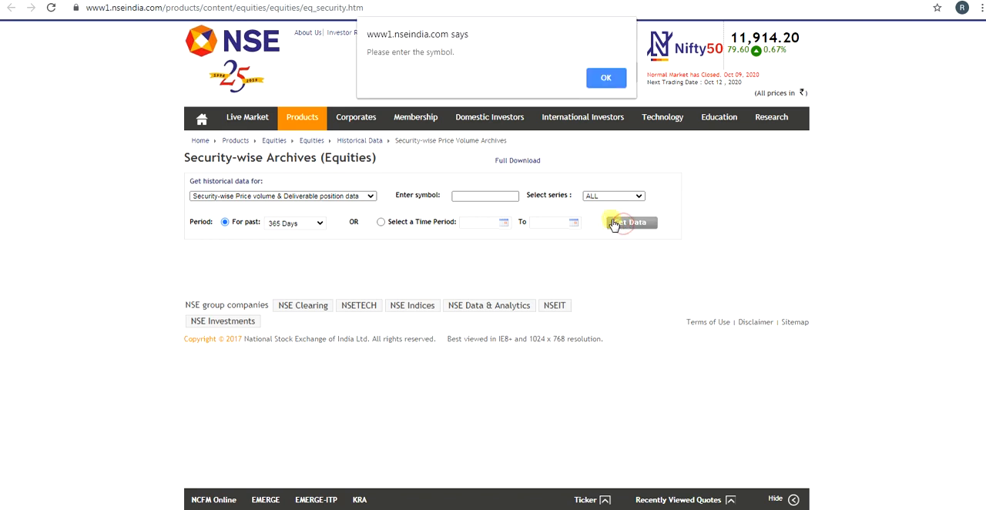
left_click(605, 77)
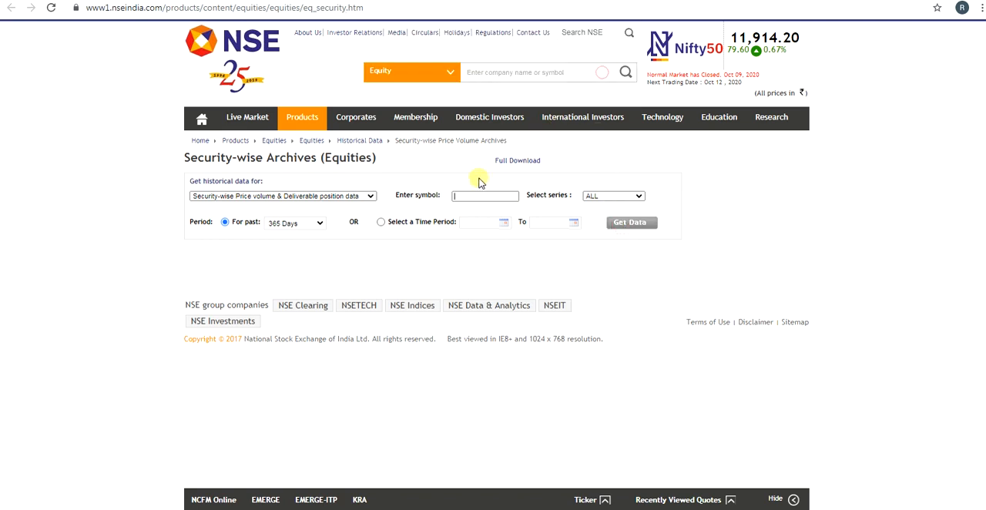
left_click(460, 198)
left_click(460, 198)
left_click(630, 224)
Step: Look at the available series options for the TCS data and keep ALL selected
left_click(624, 196)
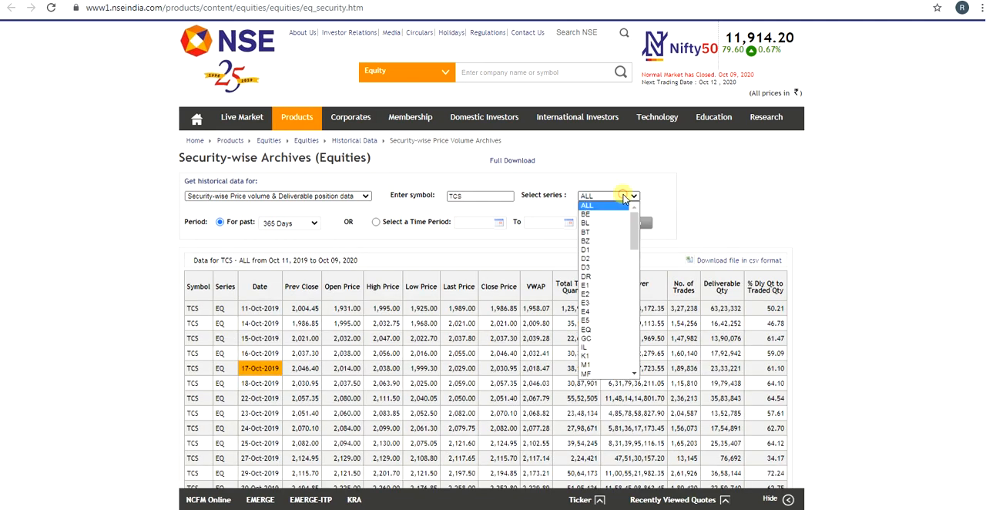
left_click(623, 195)
left_click(742, 194)
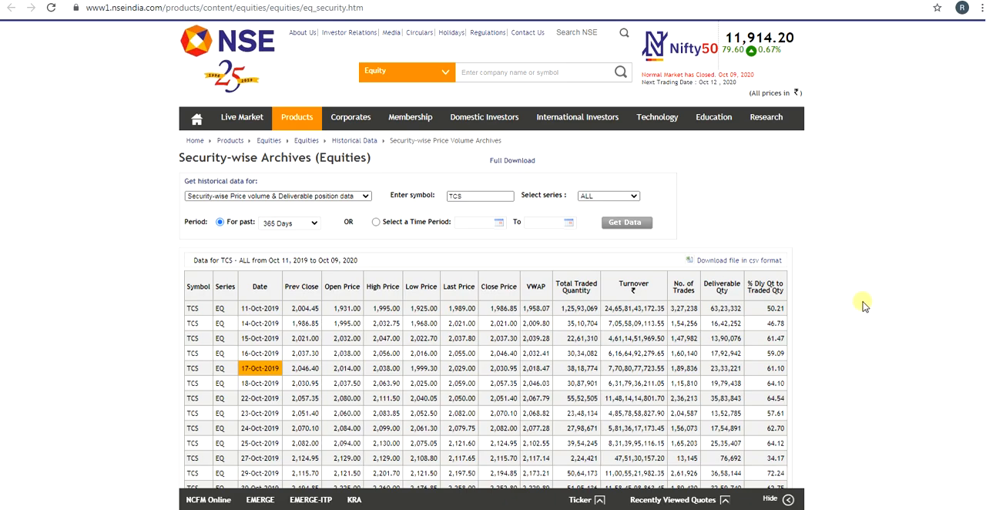
Step: Download the TCS historical data as a CSV file and open the downloaded file in Excel
scroll(893, 339, "down", 8)
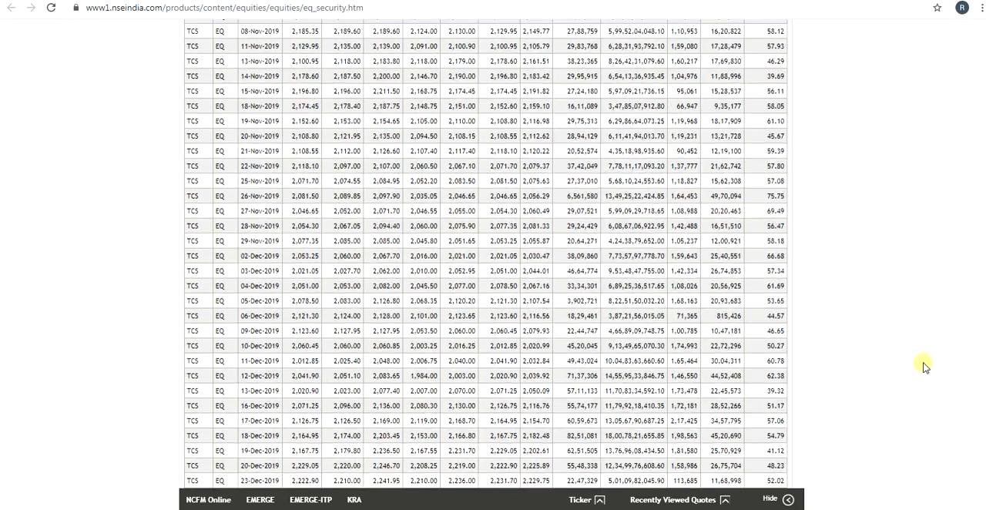
scroll(924, 367, "up", 10)
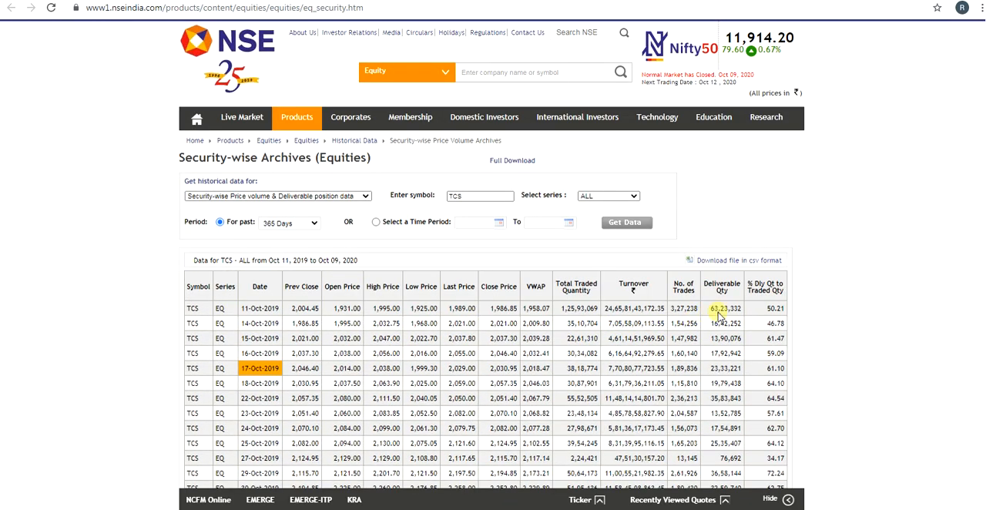
left_click(731, 265)
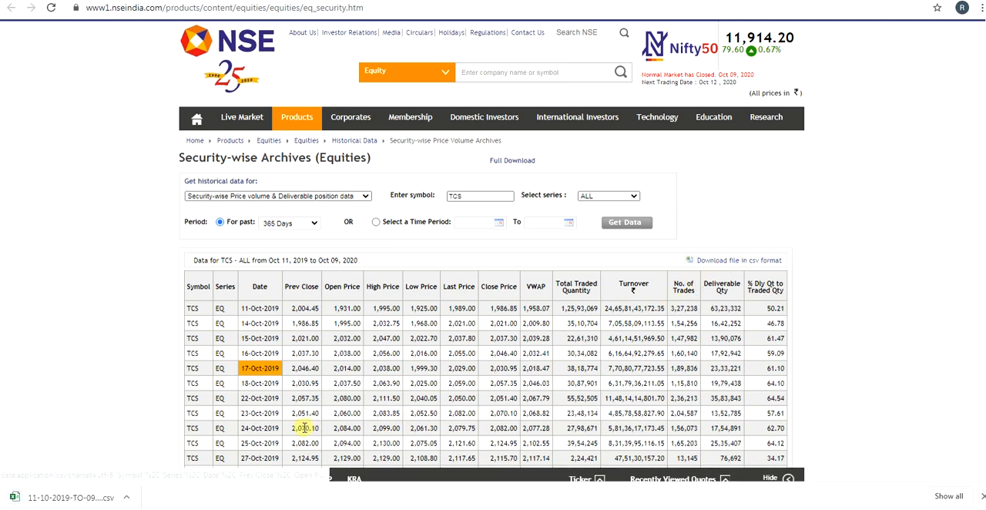
scroll(123, 466, "down", 3)
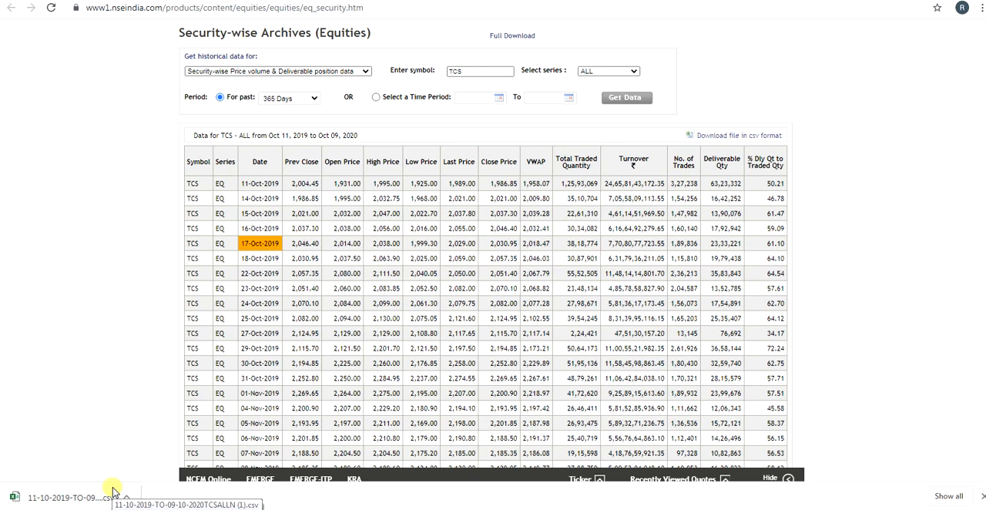
left_click(112, 491)
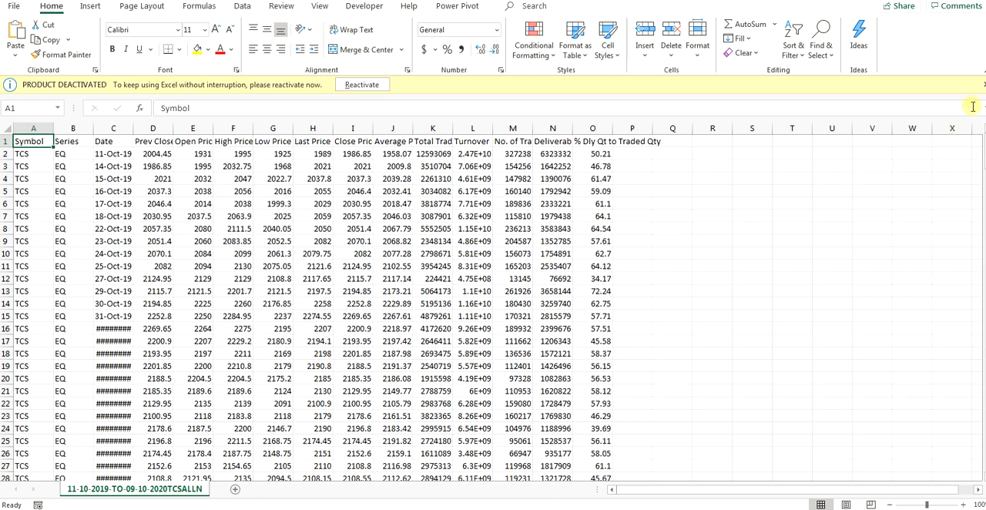
Step: Dismiss the product deactivation notice and autofit the Date column so its dates fit
left_click(984, 85)
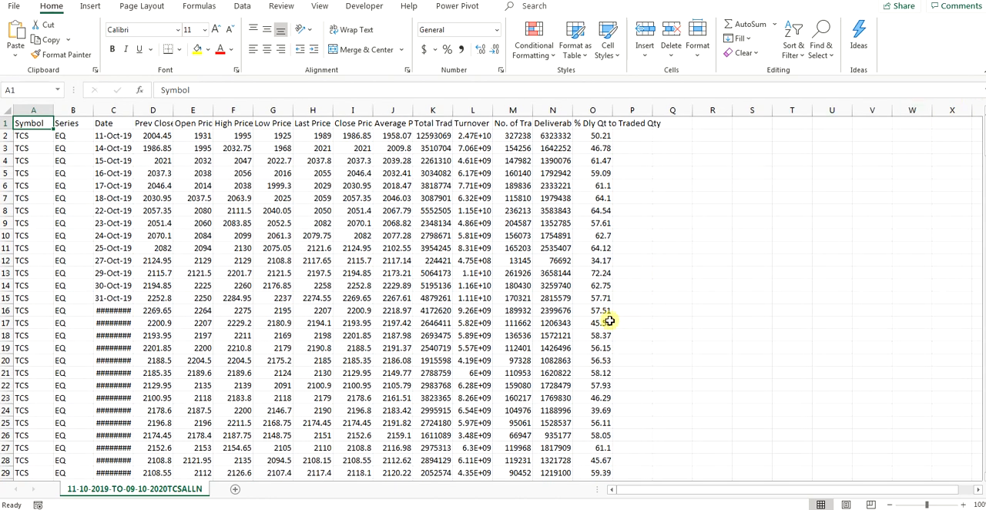
double_click(133, 110)
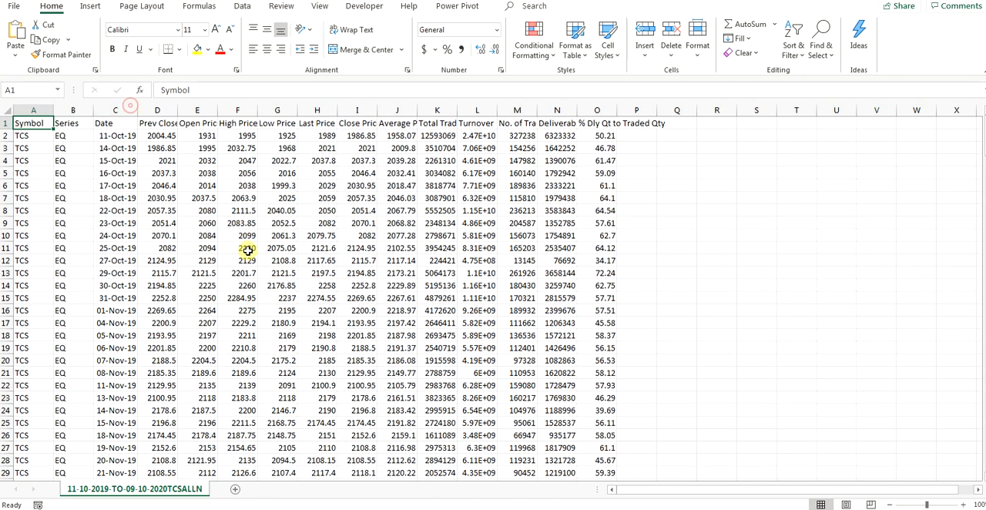
Step: Save a copy of the file in Downloads as an Excel Workbook (*.xlsx) named TCS_HD
left_click(15, 7)
left_click(37, 173)
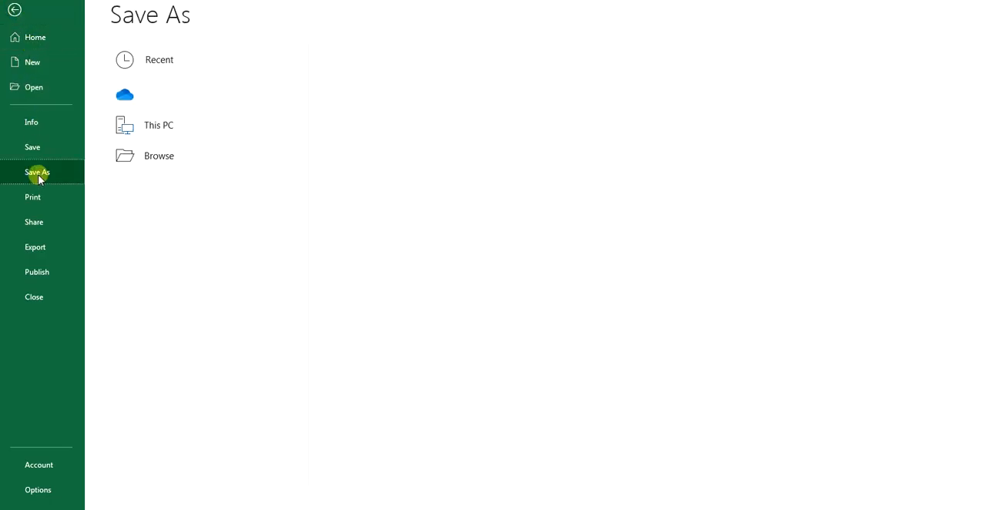
left_click(402, 85)
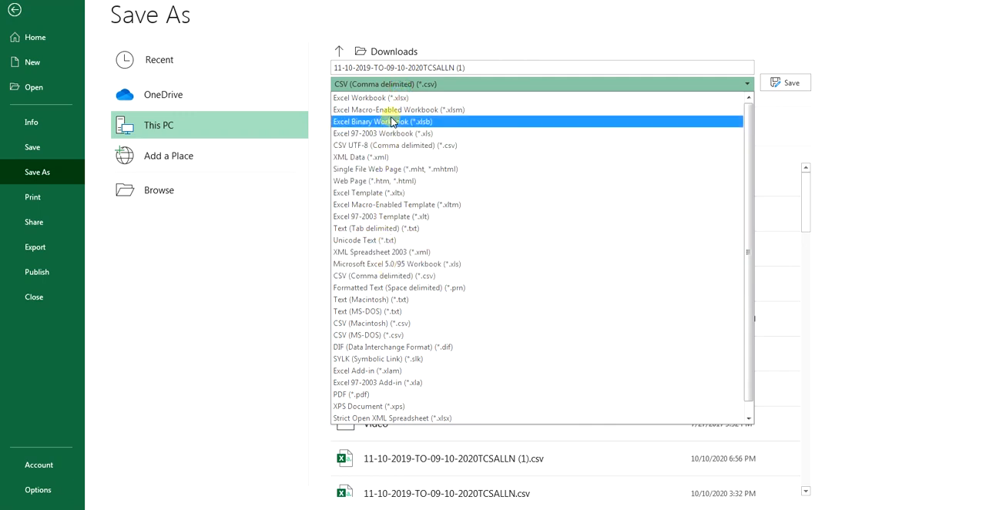
left_click(401, 98)
left_click(458, 69)
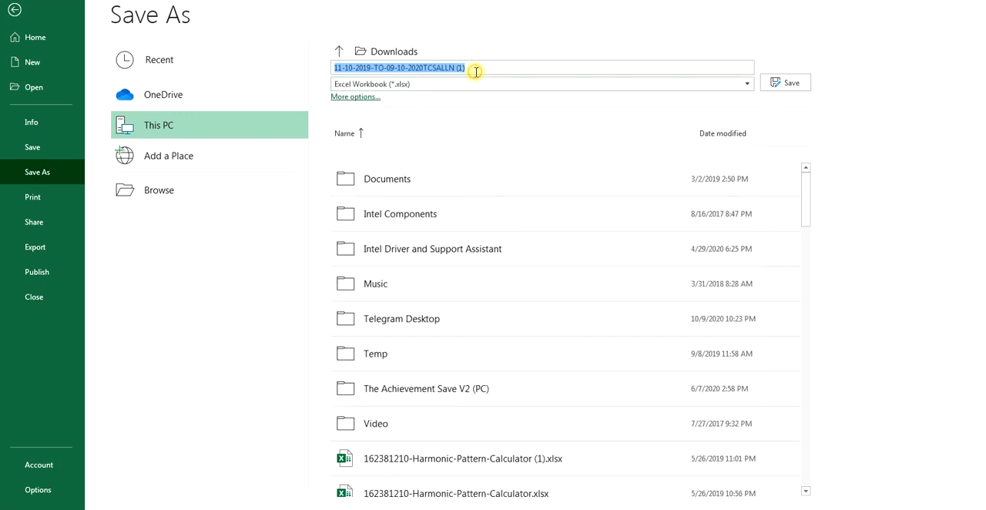
type("TCS_HD")
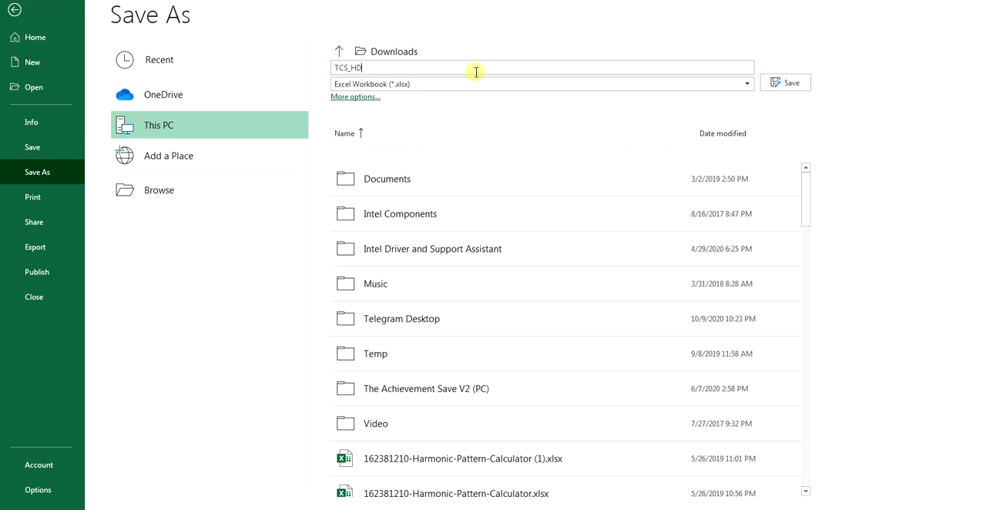
left_click(790, 86)
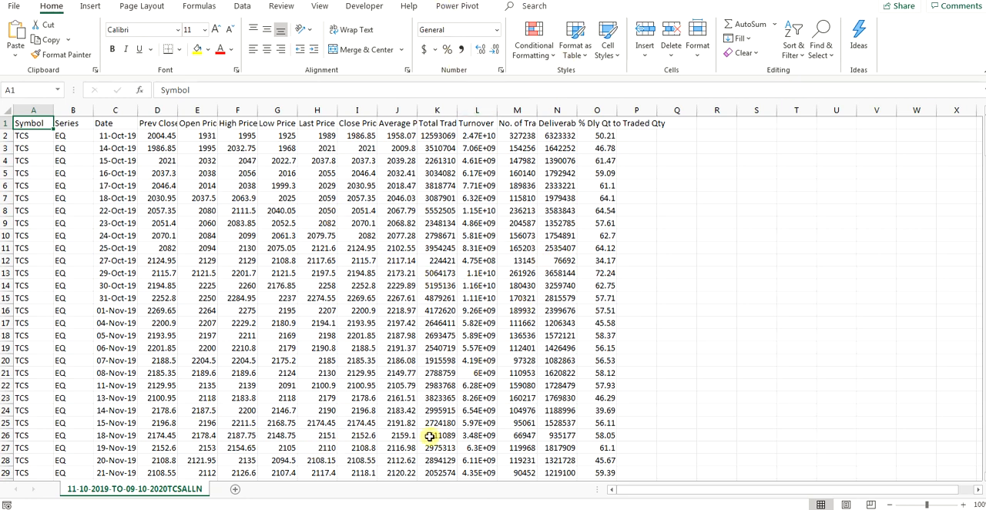
Step: Autofit the Prev Close column and format the Date column as Short Date
double_click(177, 107)
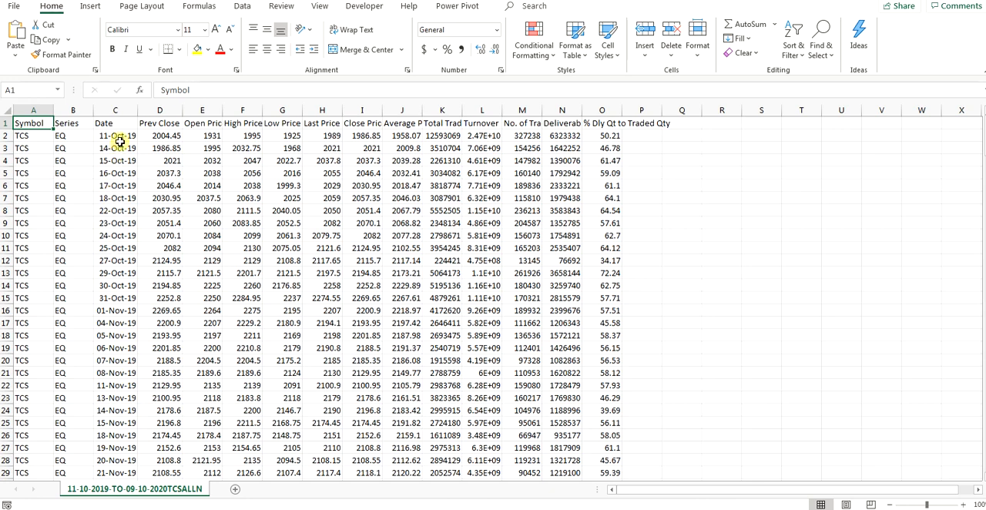
left_click(117, 114)
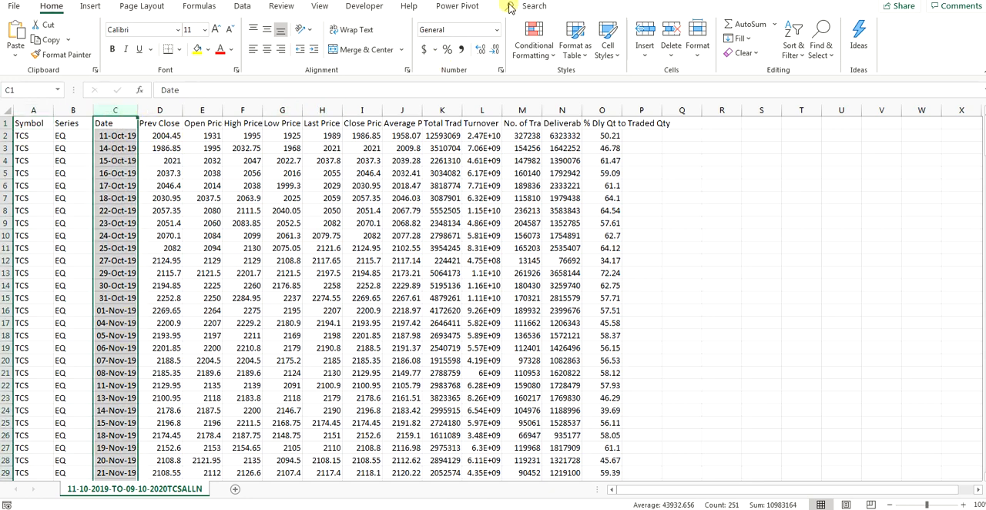
left_click(497, 29)
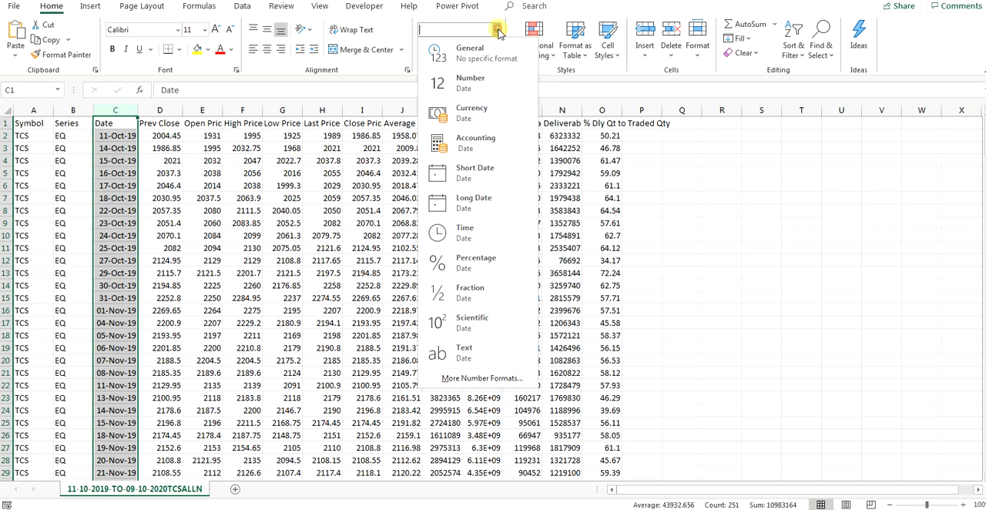
left_click(485, 185)
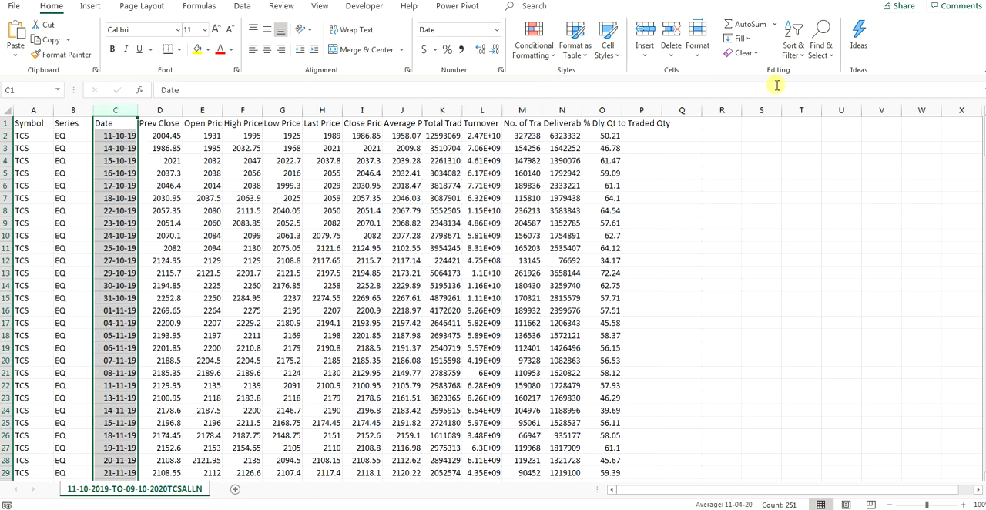
Step: Sort the data by the Date column from newest to oldest, expanding the selection to the adjacent columns
left_click(785, 58)
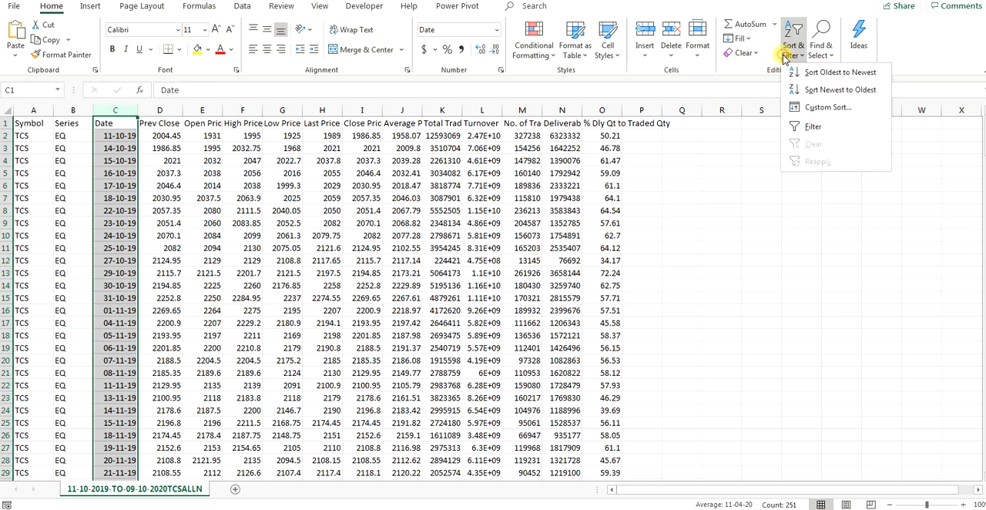
left_click(818, 91)
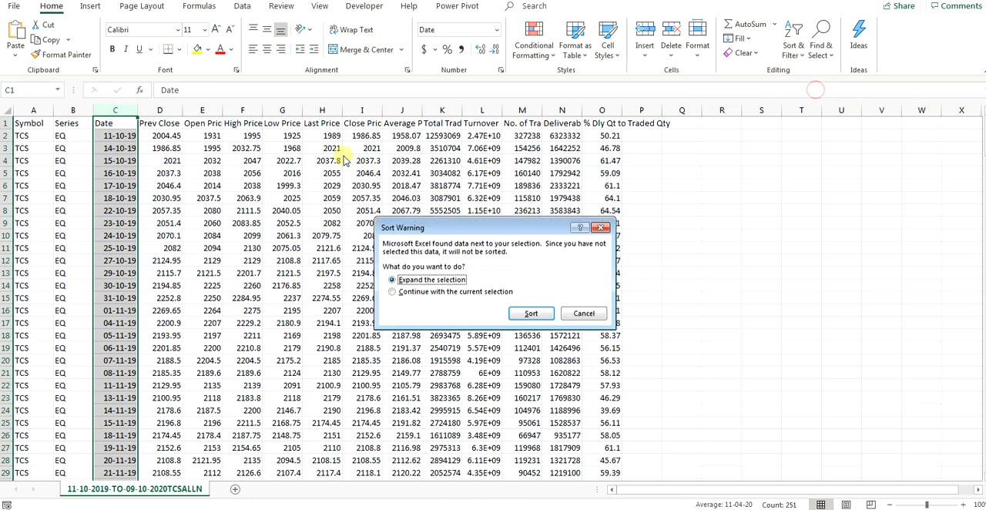
left_click(530, 313)
left_click(127, 136)
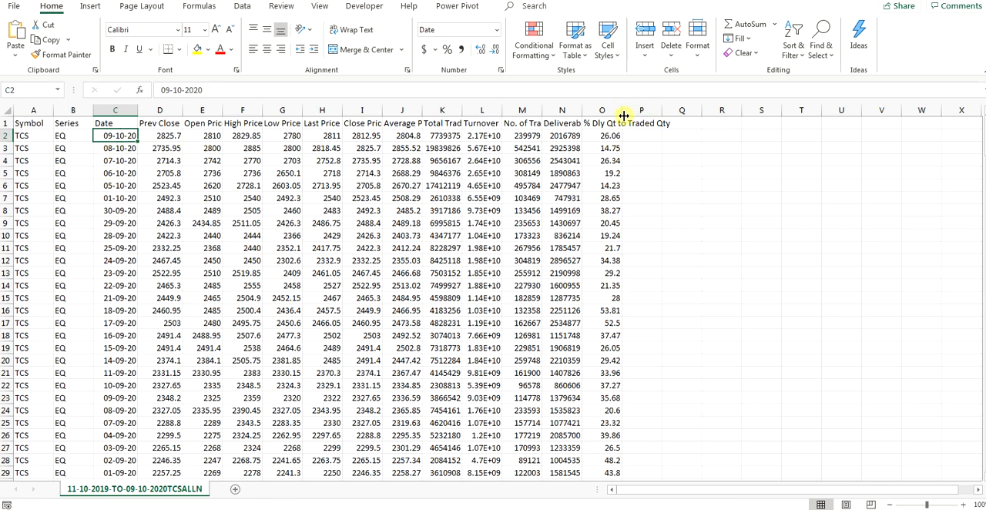
Step: Wrap the text of the header row, then widen the % Dly Qt to Traded Qty column and reduce the header row height
left_click(3, 123)
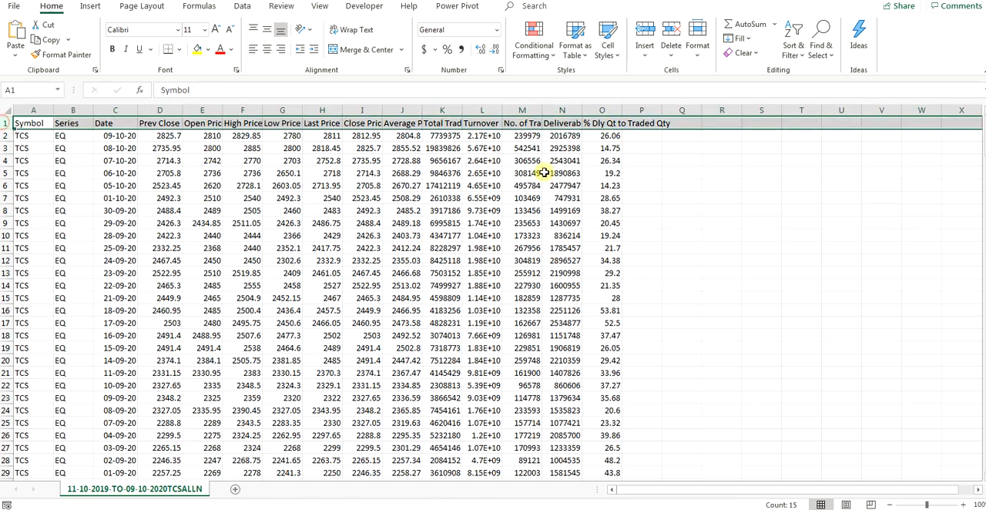
left_click(358, 31)
left_click_drag(9, 166, 9, 159)
left_click_drag(622, 110, 639, 110)
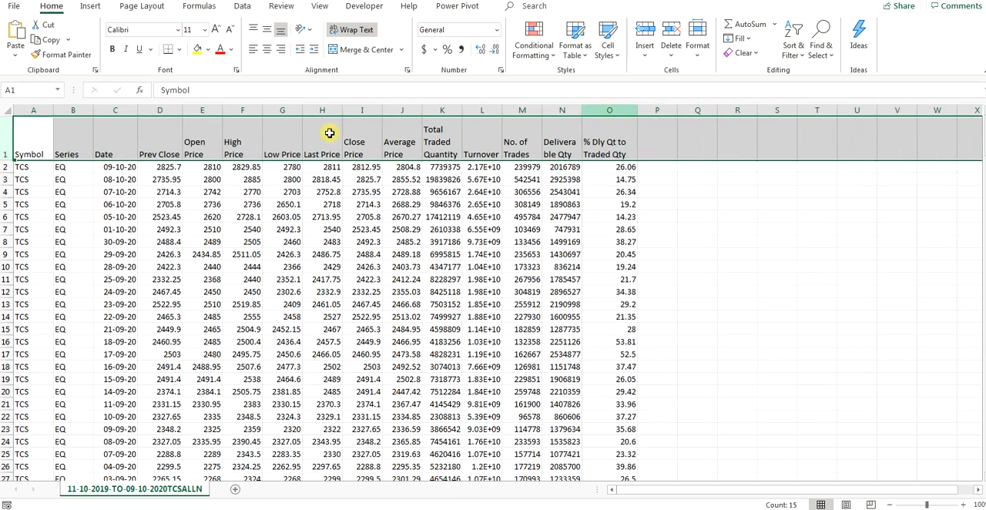
left_click_drag(8, 160, 8, 154)
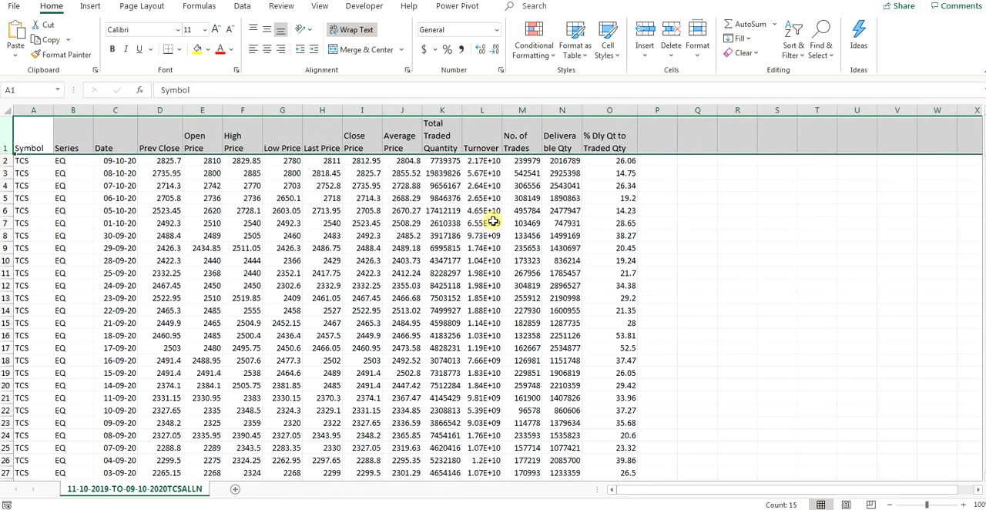
Step: Switch to the PowerPoint presentation to view the Getting Historical Data slide, and return to the TCS workbook in Excel
left_click(254, 509)
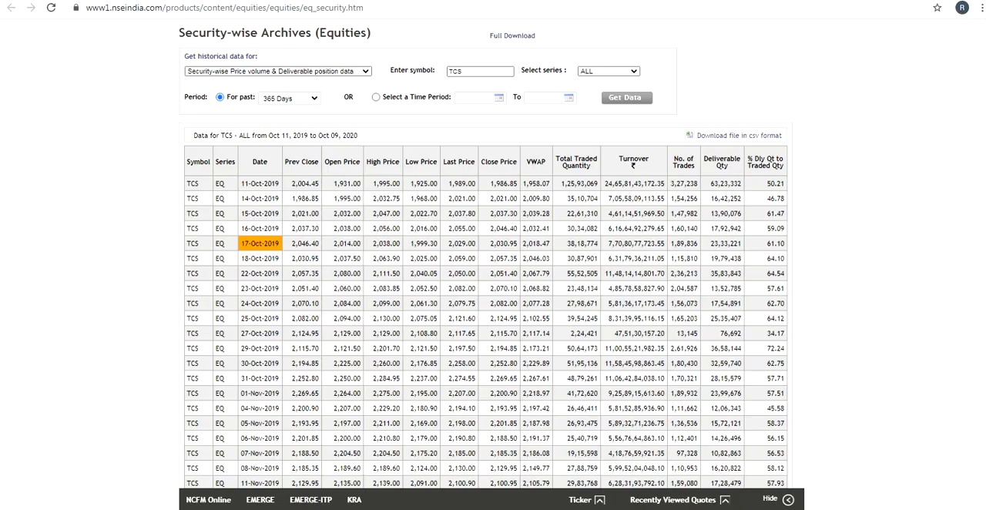
left_click(694, 1)
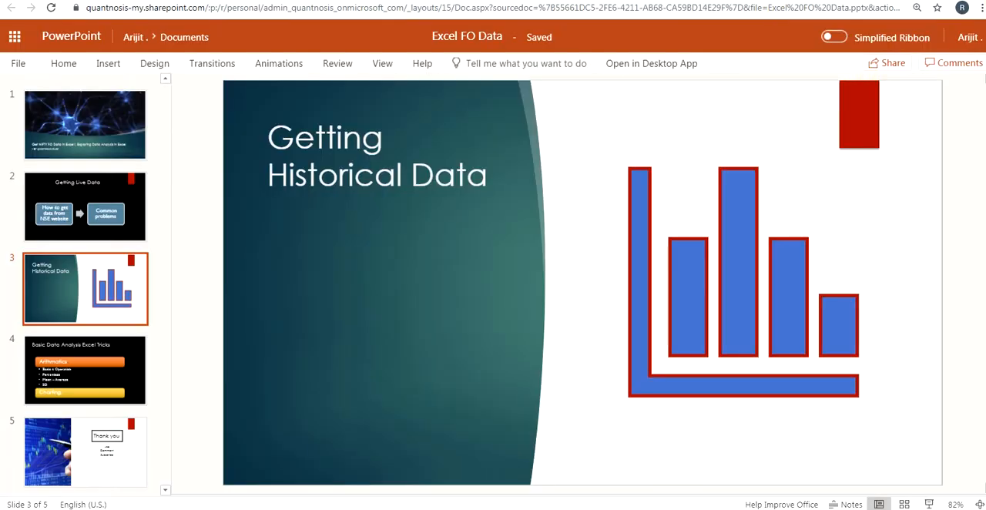
left_click(308, 509)
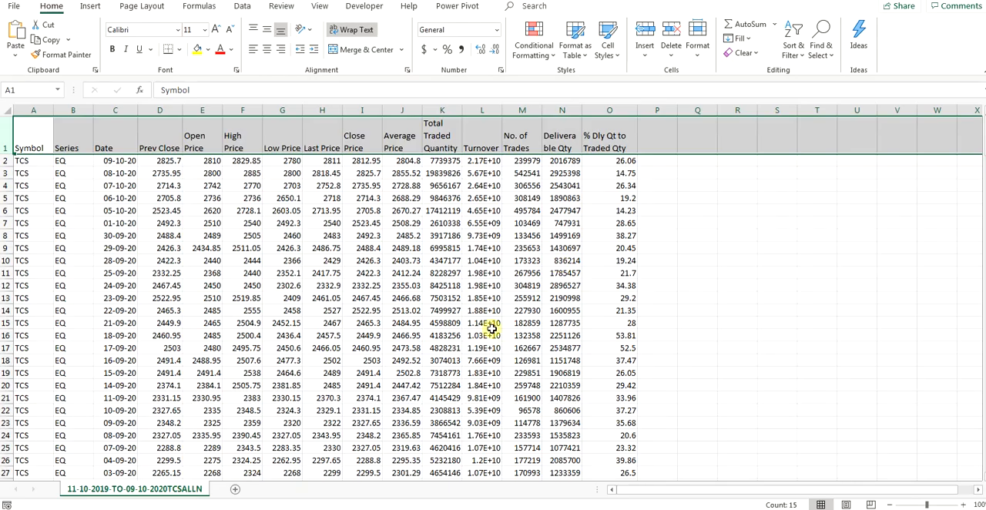
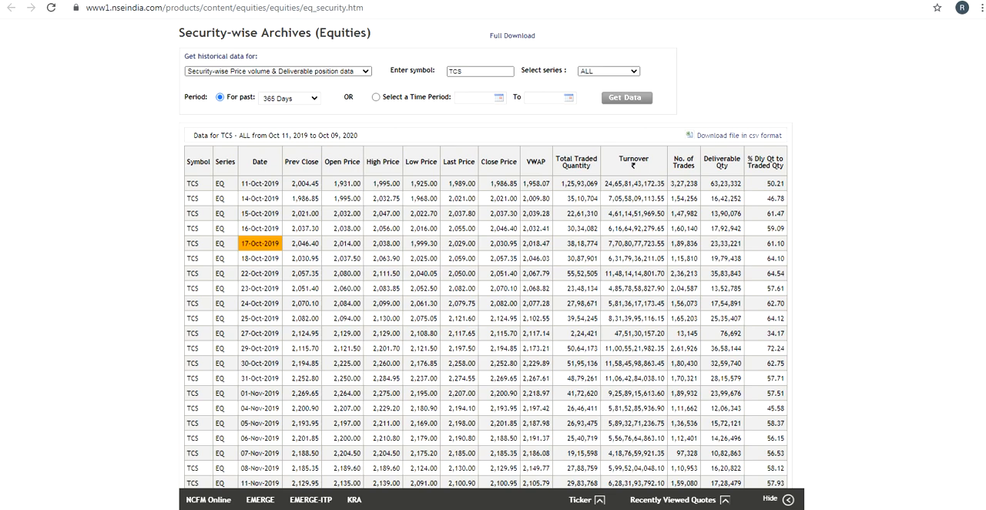
Step: Switch to the TCS workbook in Excel and review the sorted Date column
left_click(402, 495)
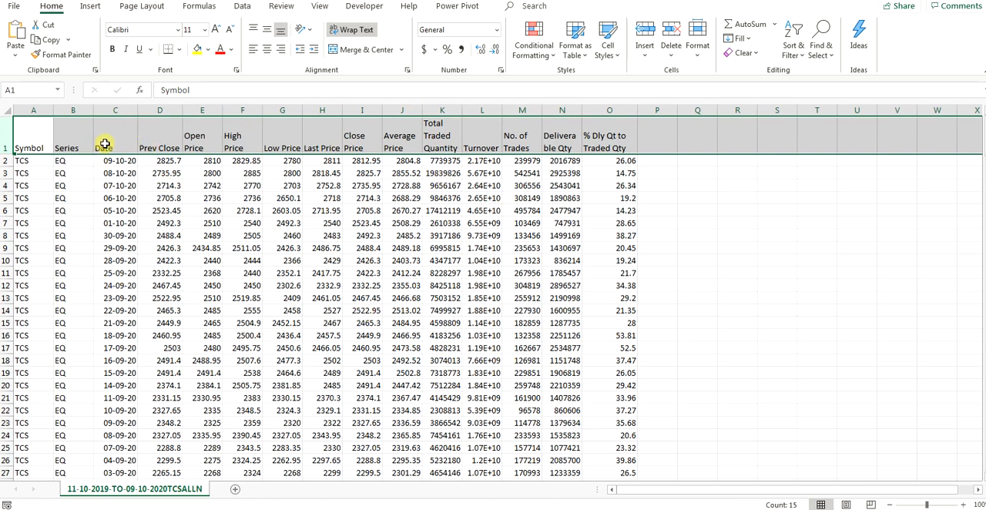
left_click(112, 110)
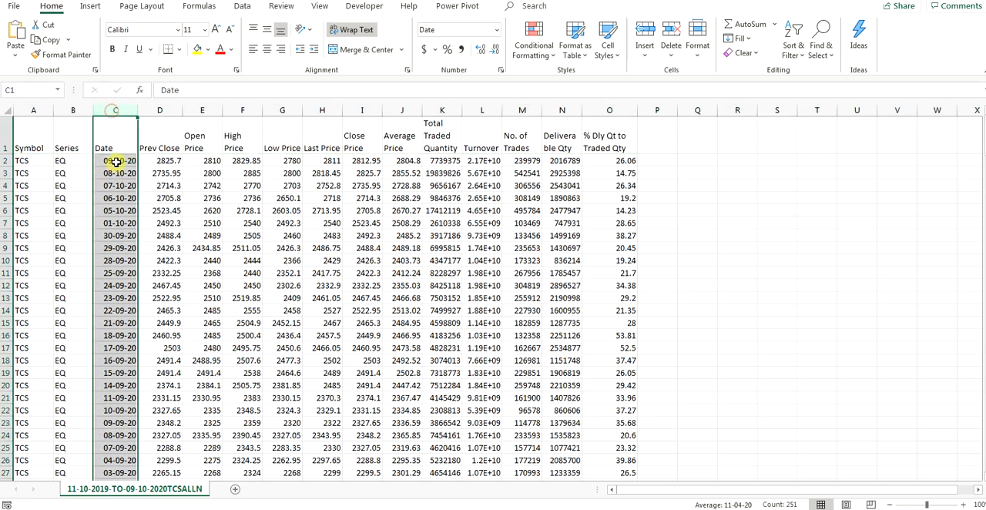
left_click(284, 270)
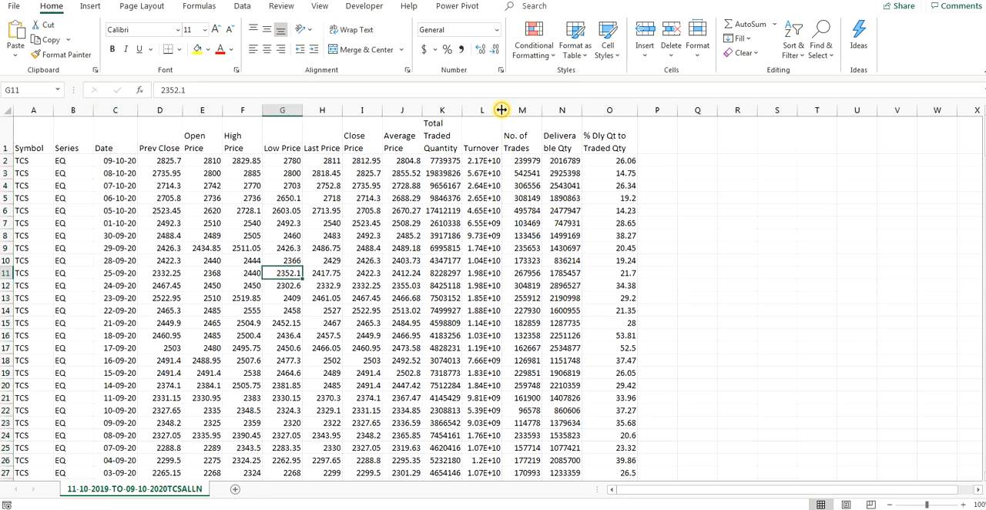
Step: View the Basic Data Analysis Excel Tricks slide in the PowerPoint presentation, and return to the TCS_HD.xlsx workbook in Excel
left_click(211, 508)
left_click(216, 507)
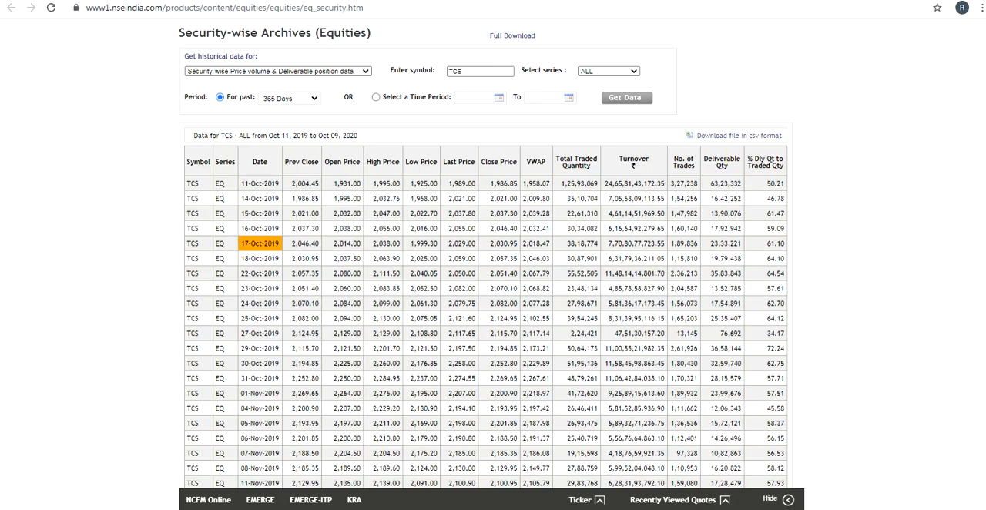
left_click(751, 1)
left_click(64, 377)
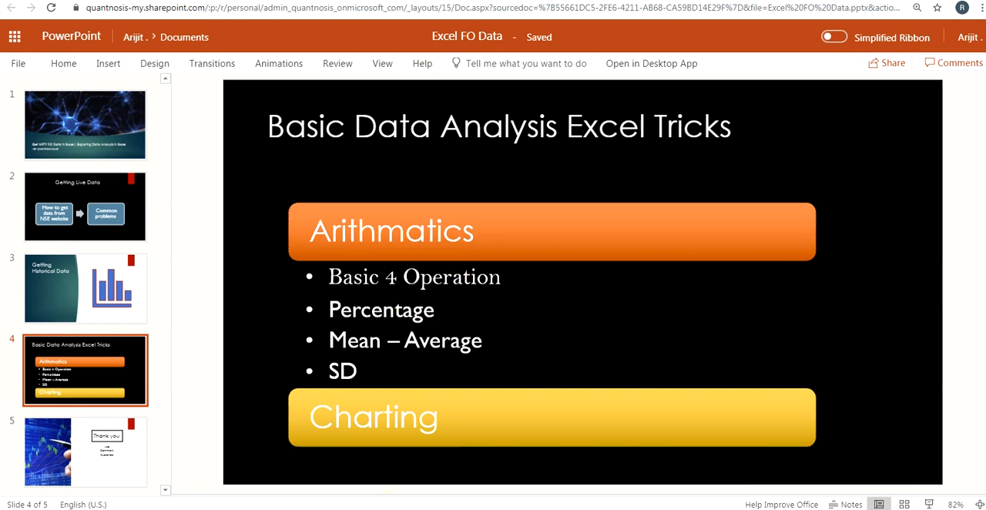
mouse_move(408, 502)
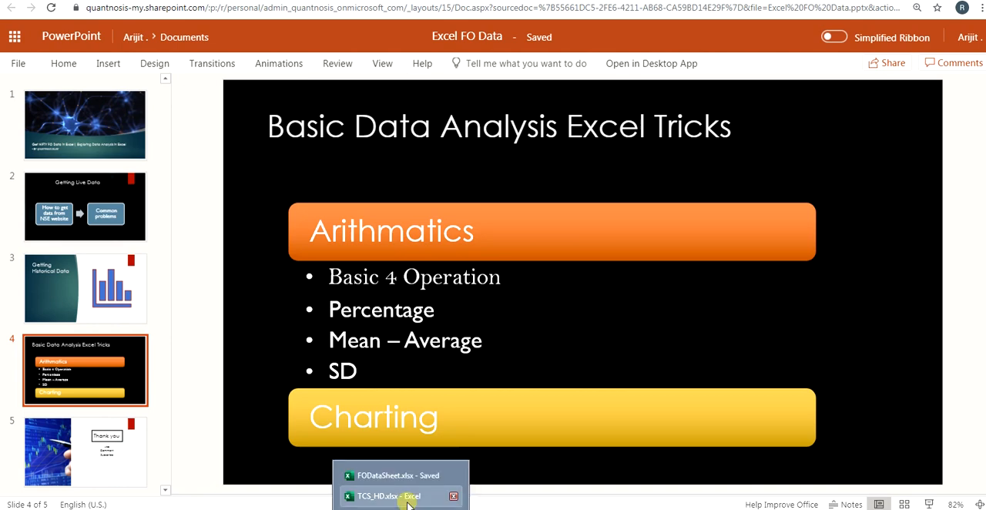
left_click(393, 496)
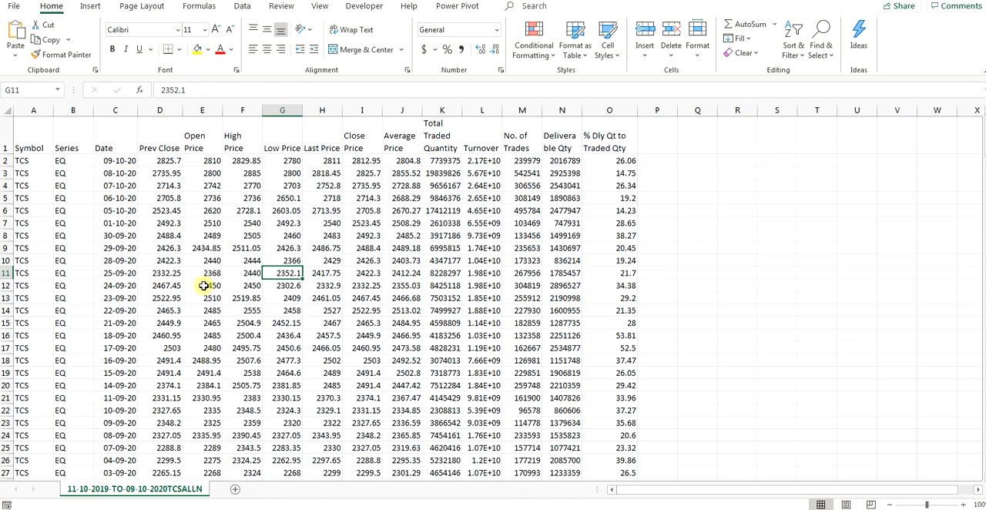
Step: Add the header H-L in cell P1, beside the % Dly Qt to Traded Qty column
double_click(664, 143)
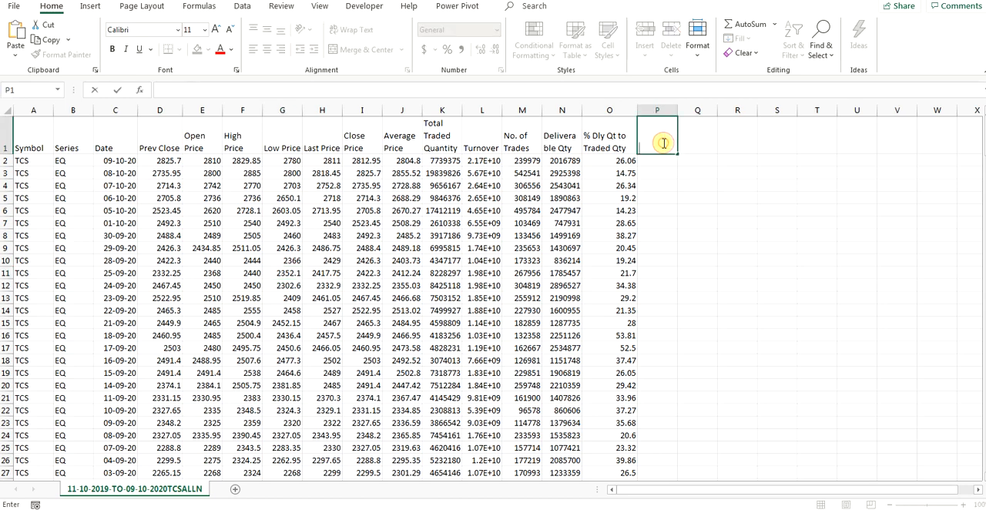
type("H-L")
key("Return")
left_click(655, 147)
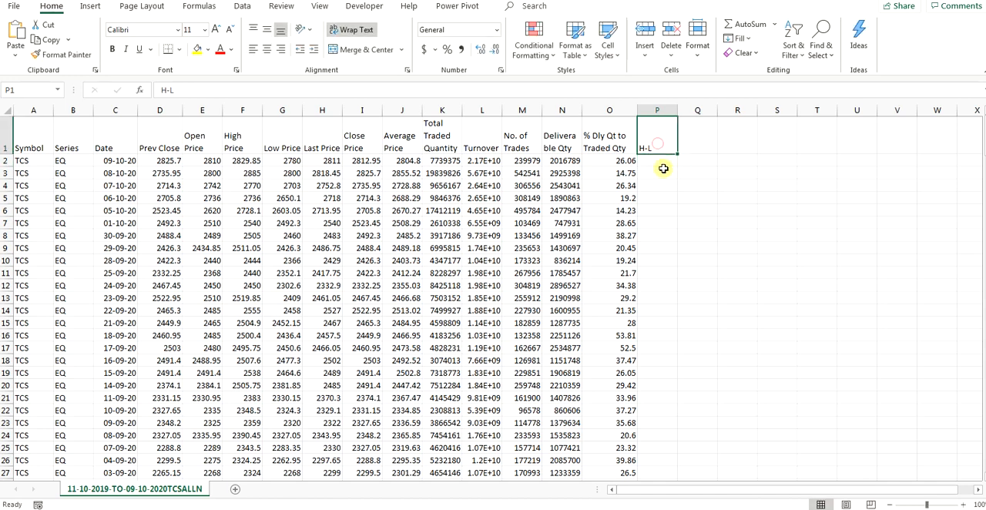
Step: Enter the formula =F2-G2 in cell P2 to subtract the Low Price from the High Price
double_click(653, 160)
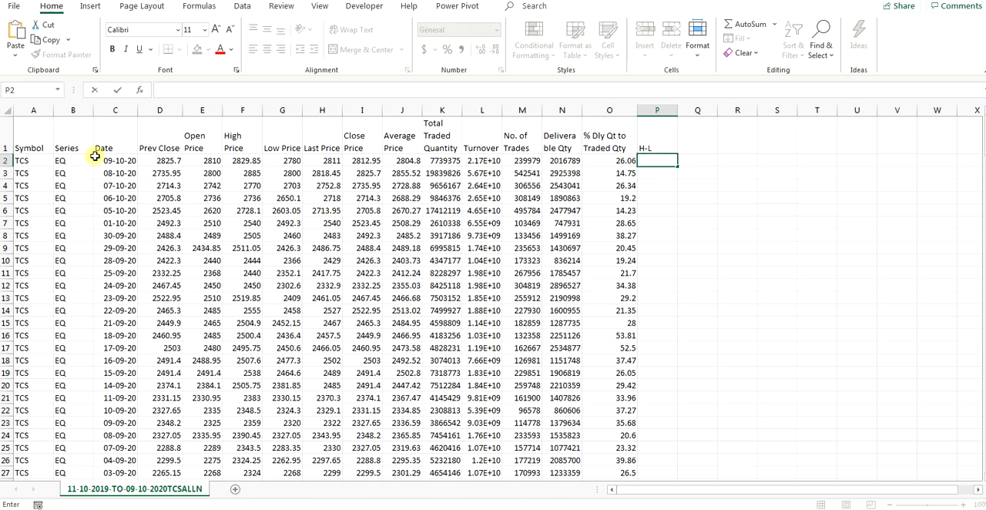
left_click(6, 158)
double_click(653, 160)
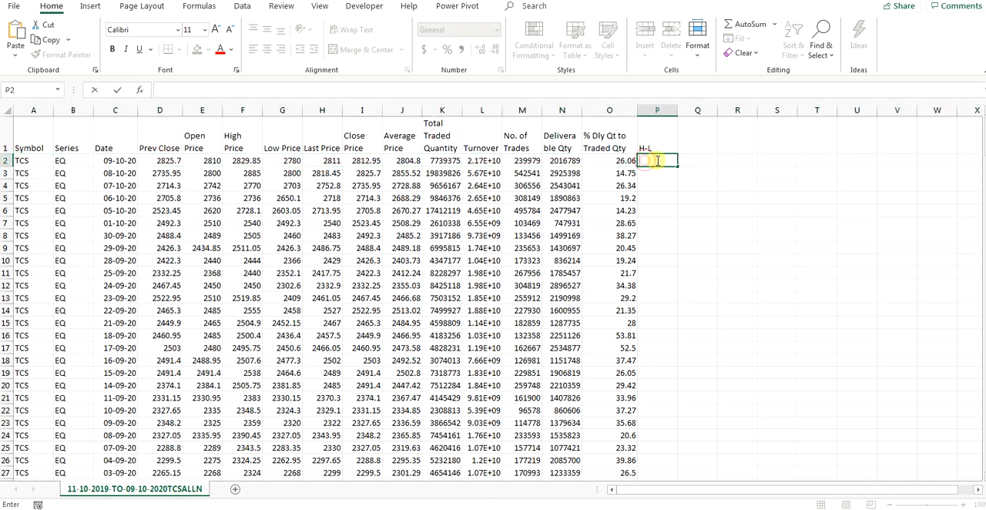
type("=")
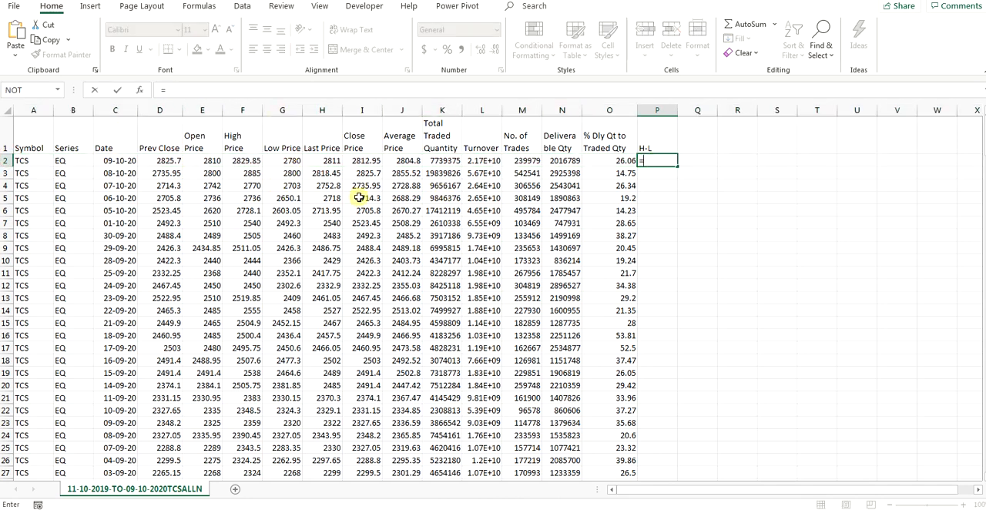
left_click(243, 161)
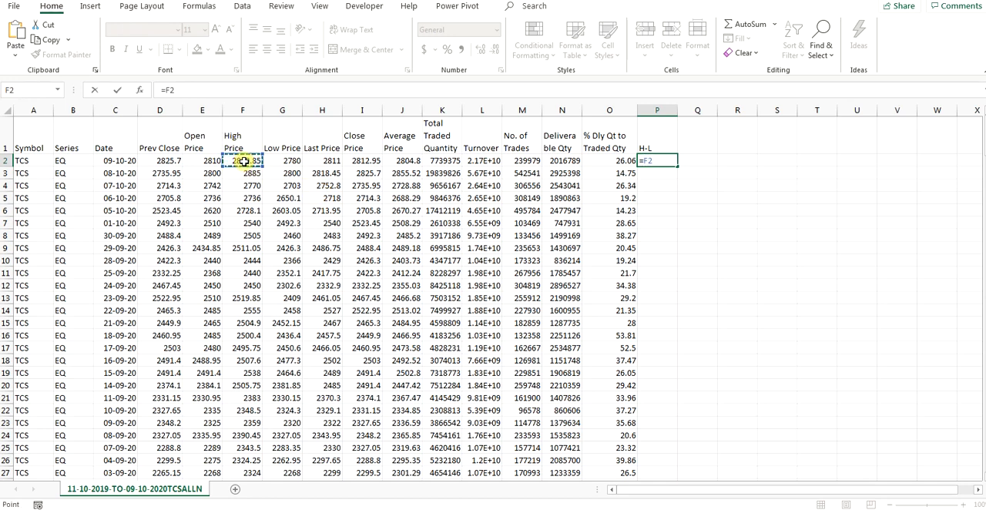
type("-")
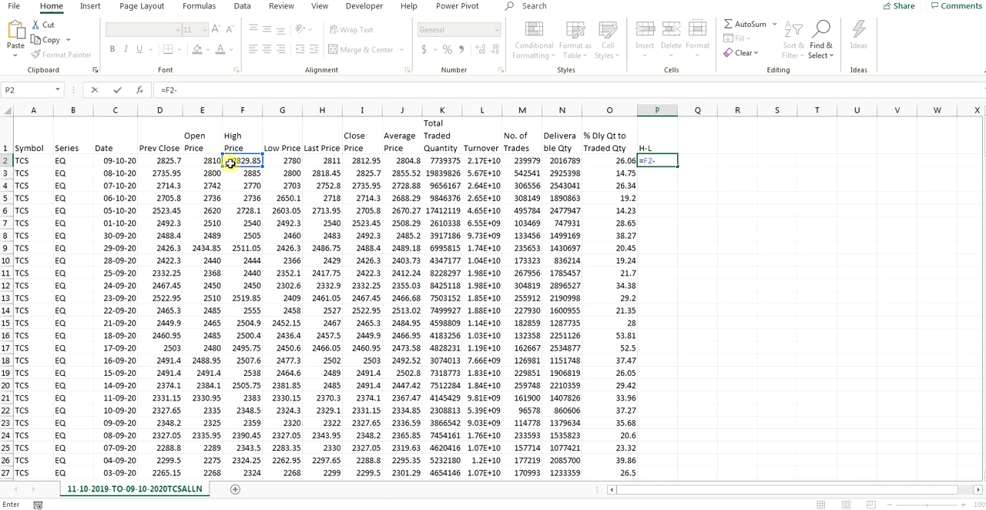
left_click(276, 161)
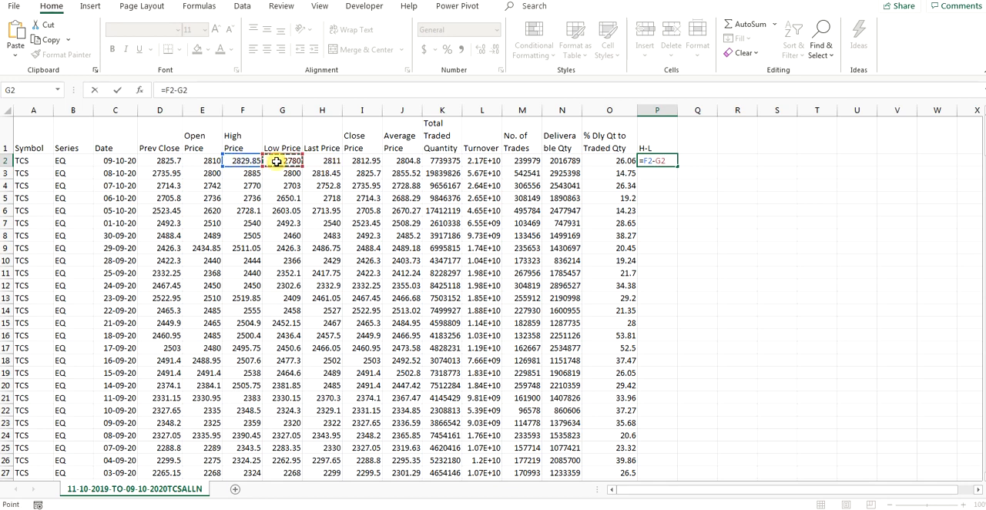
key("Return")
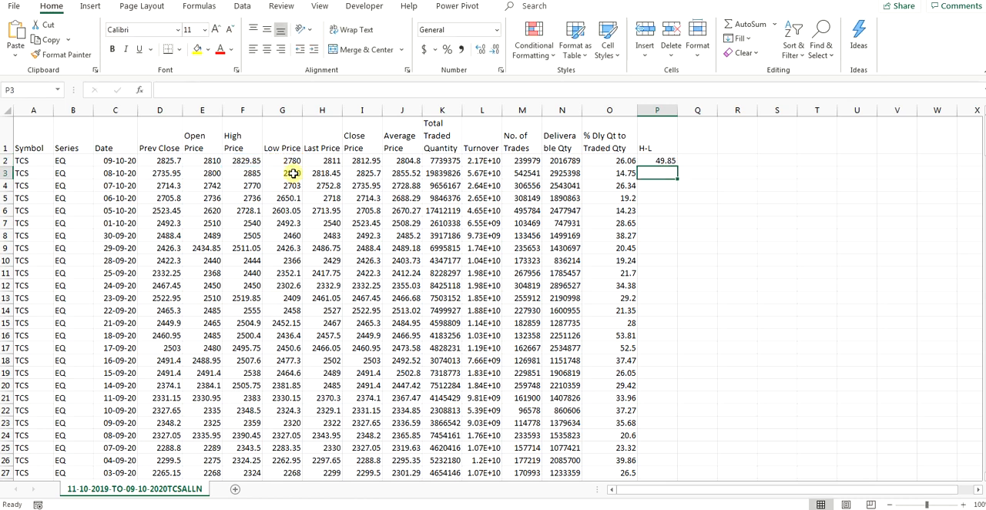
Step: Try multiplication in the P2 formula as =F2*G2, and restore the subtraction =F2-G2
left_click(664, 161)
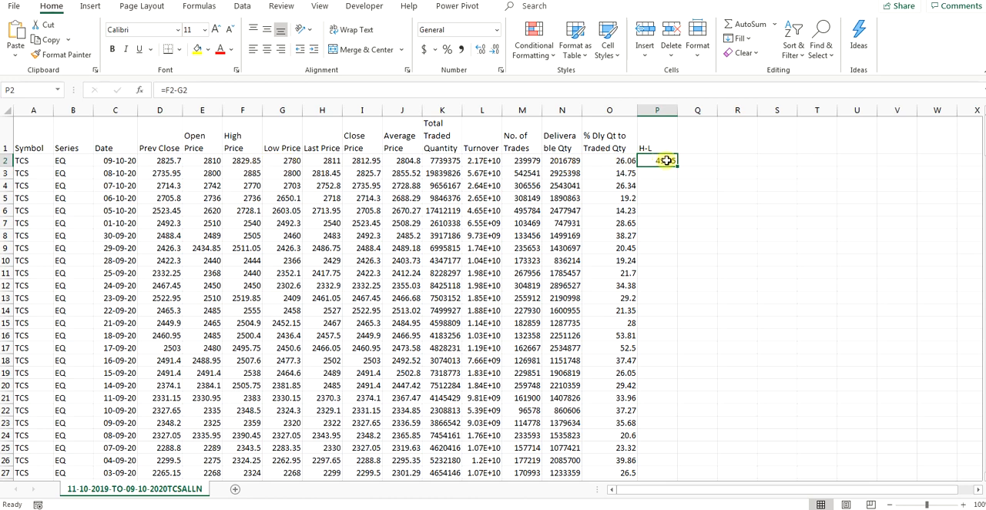
left_click(178, 90)
key("BackSpace")
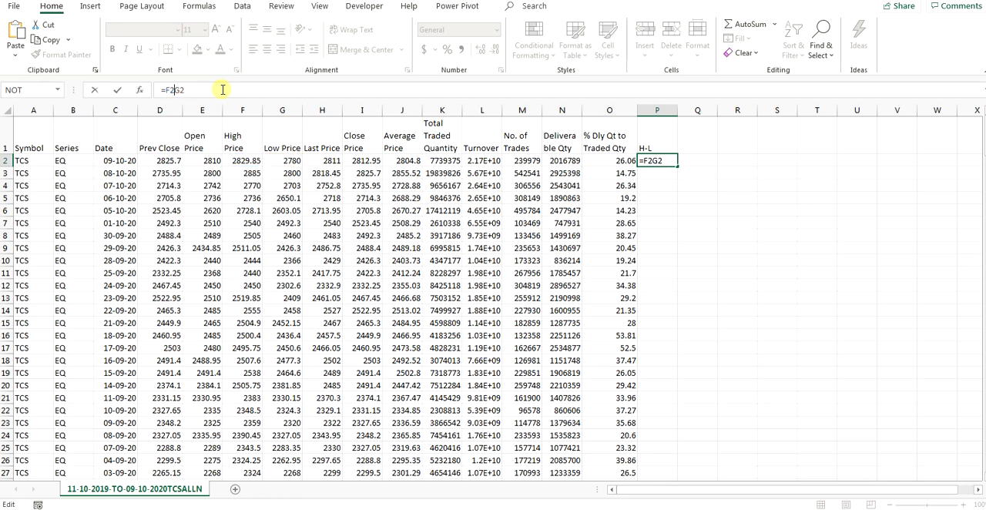
type("*")
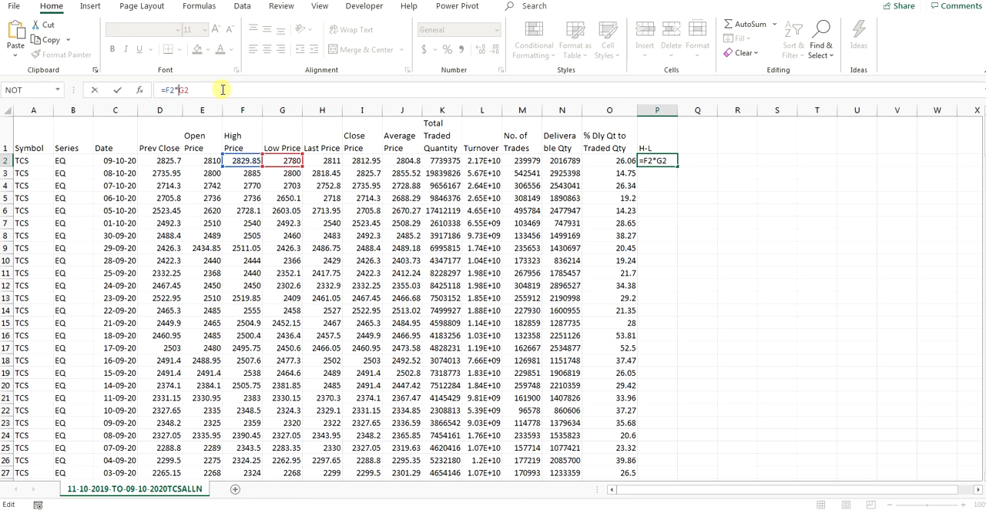
key("BackSpace")
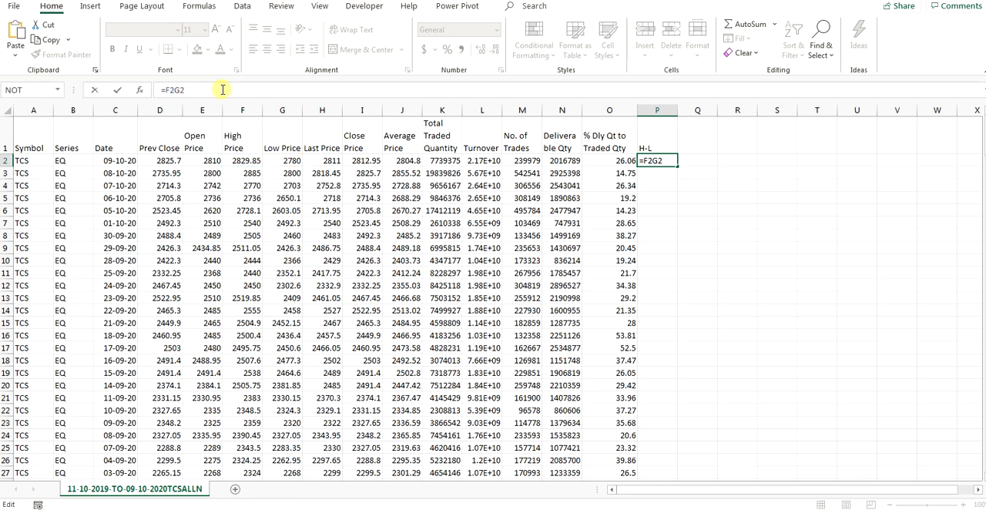
type("-")
key("Return")
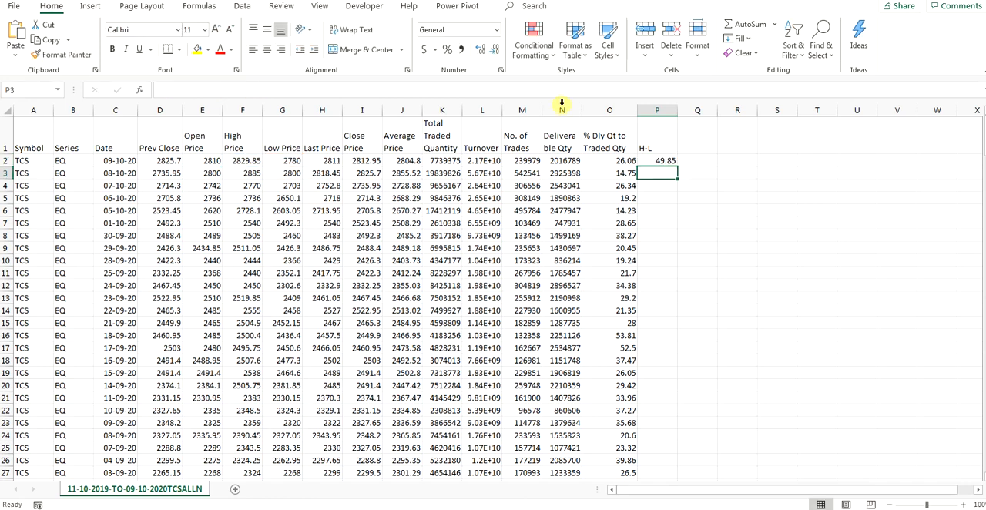
Step: Fill the H-L formula from P2 down to the last data row, and return to the H-L header cell
left_click(660, 161)
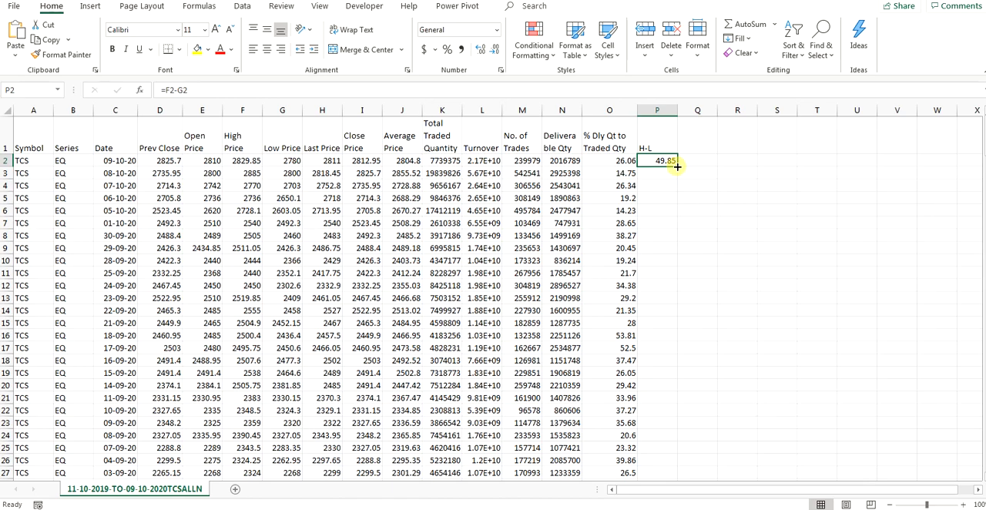
left_click_drag(676, 166, 661, 500)
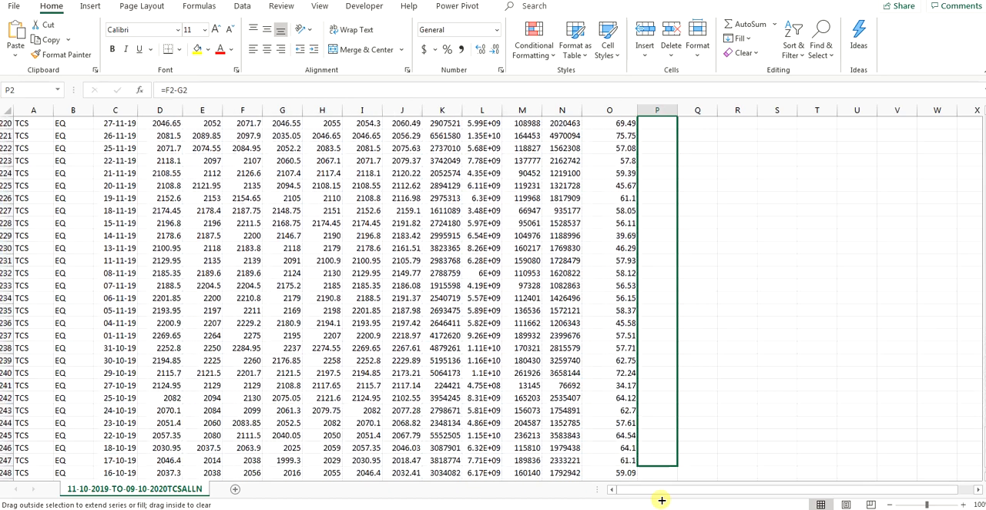
left_click_drag(662, 500, 657, 425)
scroll(657, 425, "up", 20)
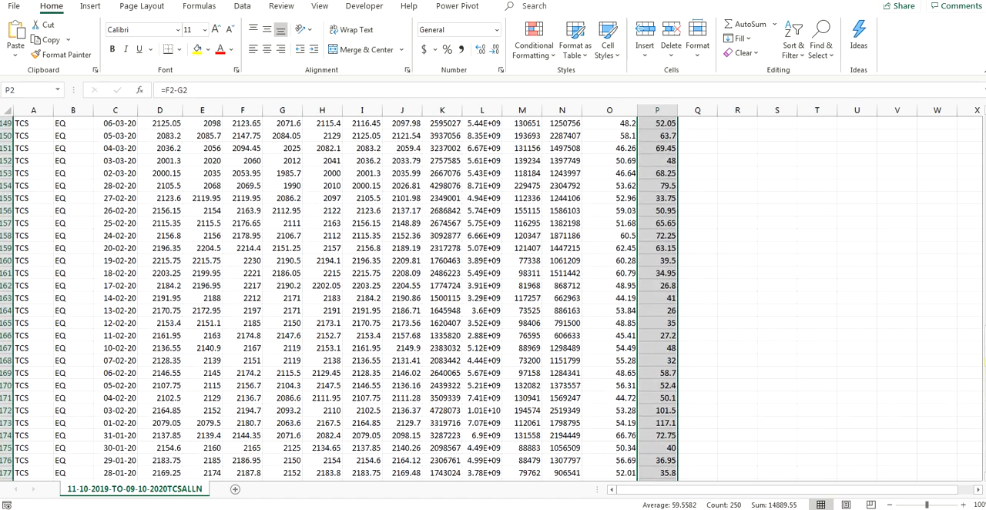
left_click_drag(985, 361, 985, 150)
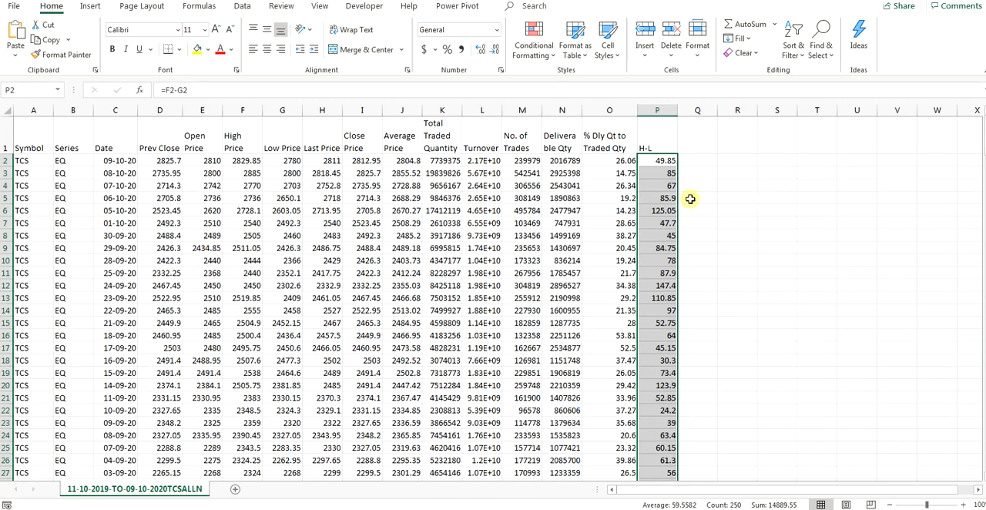
left_click(654, 143)
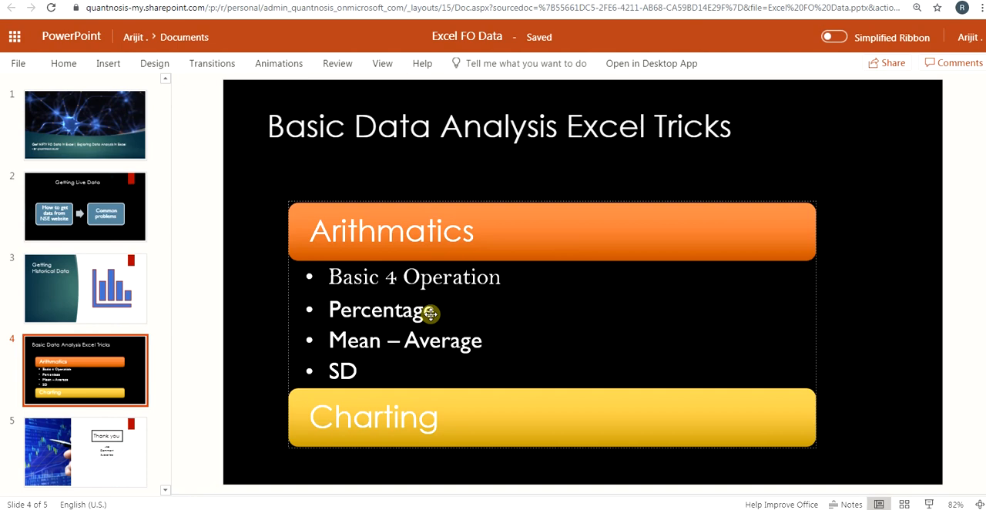
Step: Return from the presentation to the TCS workbook and add the header "Pct of HL vs Pclose" in cell Q1
left_click(398, 493)
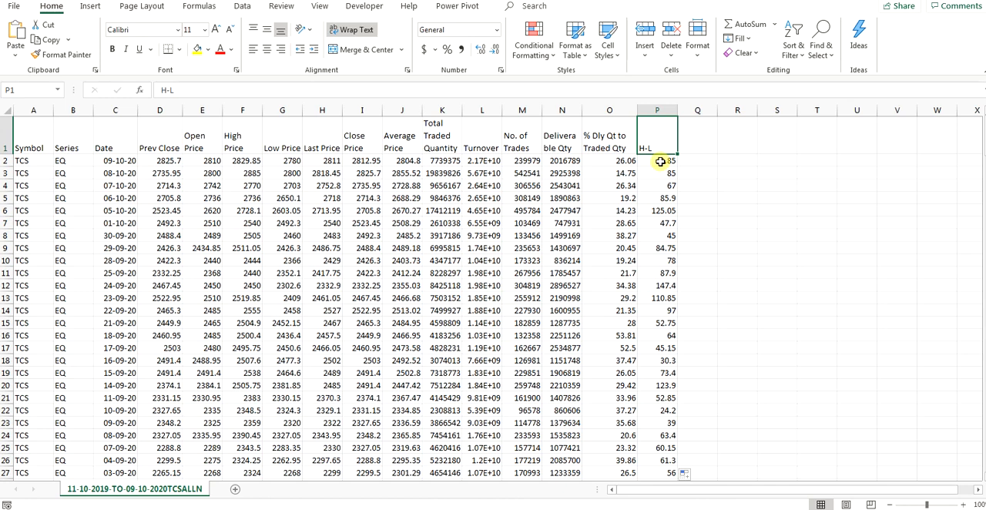
left_click(690, 141)
double_click(690, 141)
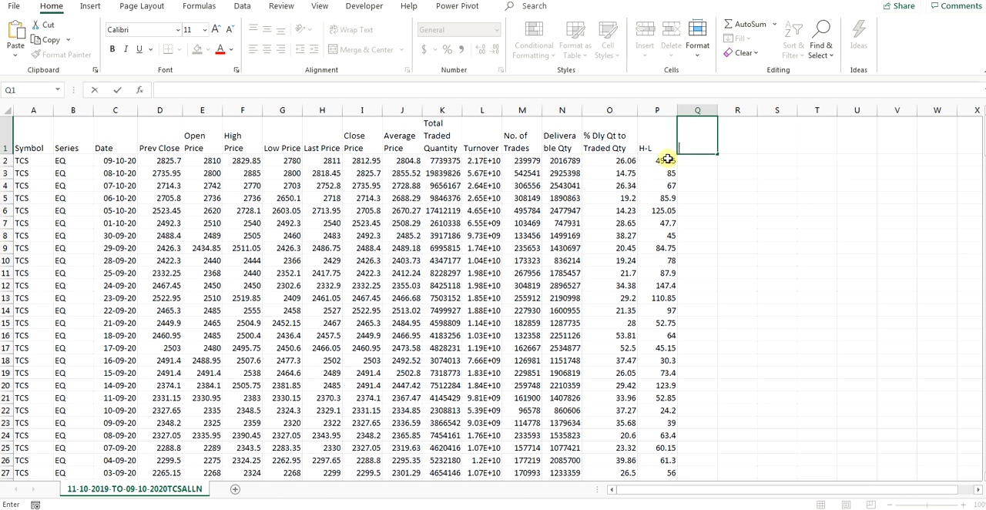
left_click(664, 161)
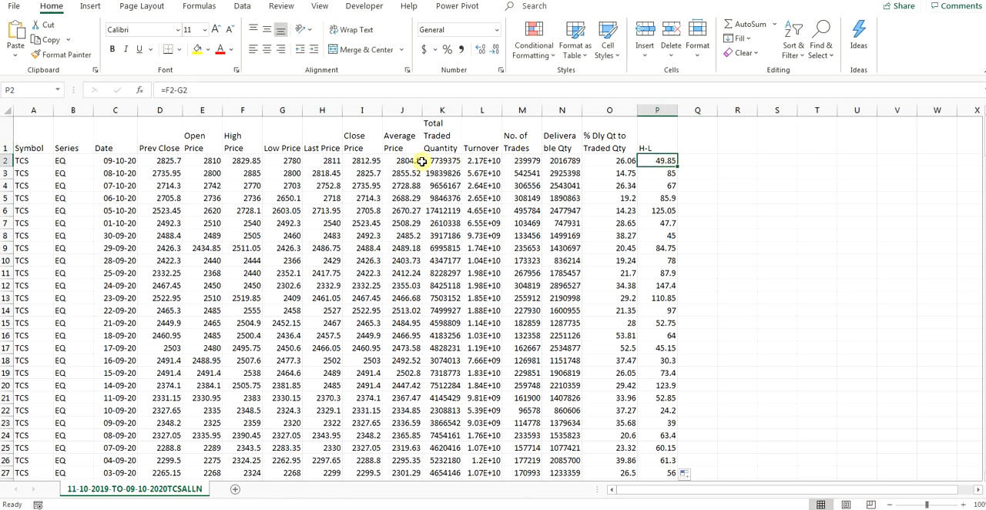
double_click(694, 142)
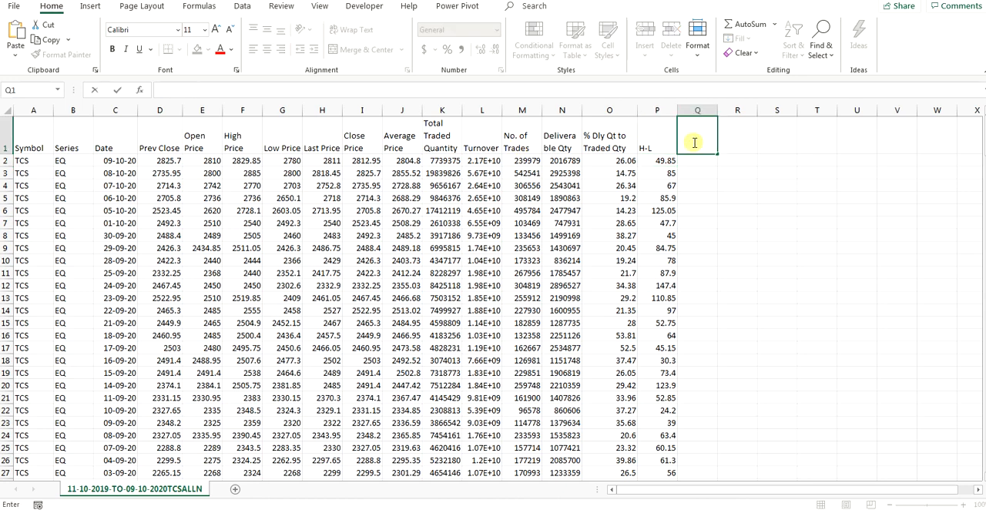
type("Pct of HL vs PClose")
key("Return")
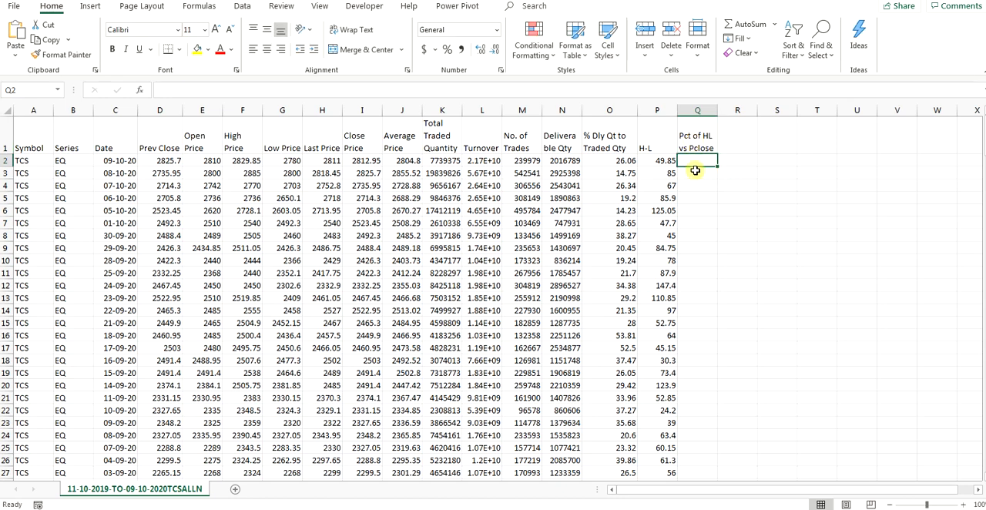
Step: Enter the formula =P2/D2 in cell Q2 to divide the H-L value by the Prev Close
double_click(691, 160)
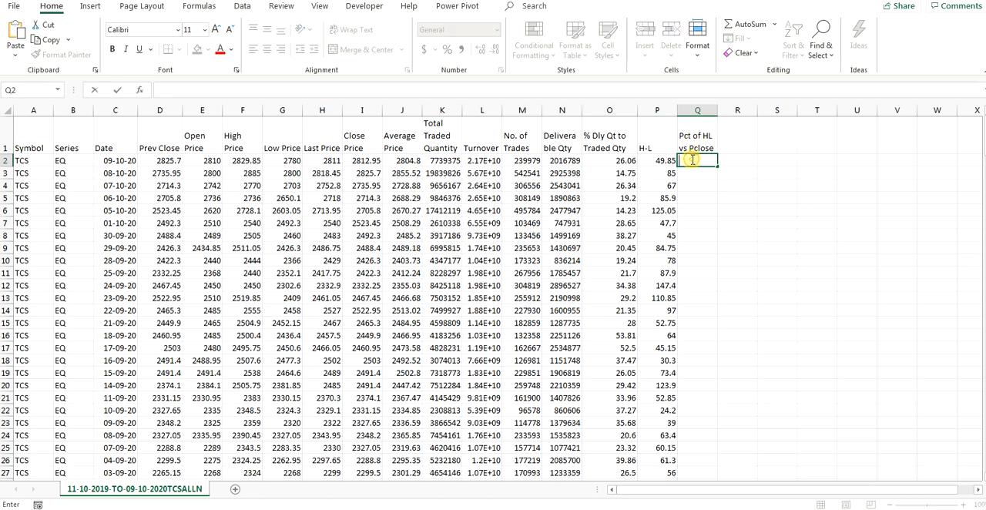
left_click(238, 95)
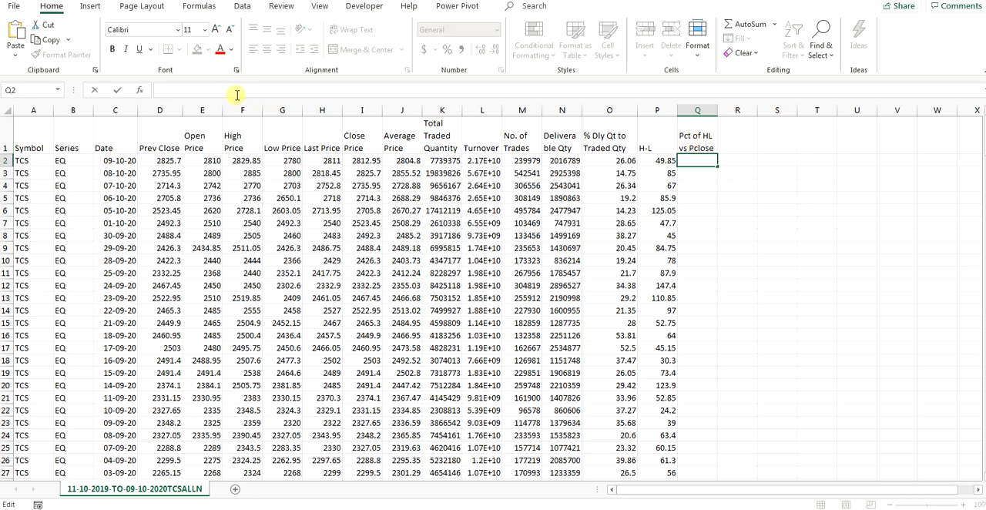
type("=")
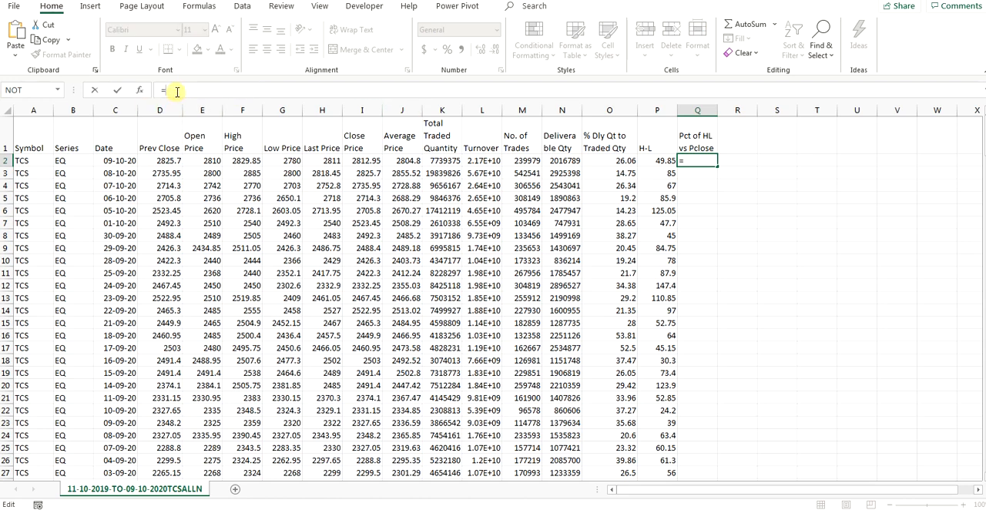
left_click(661, 160)
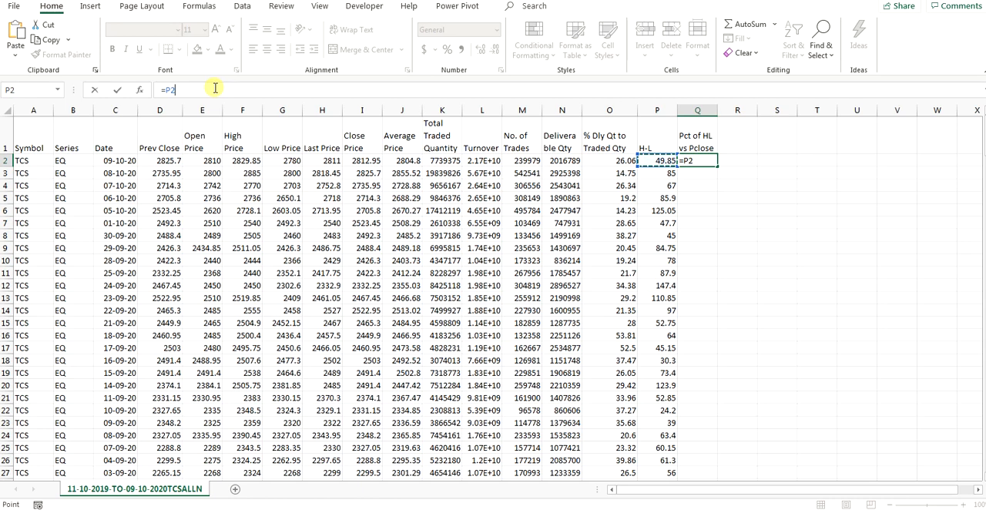
type("/")
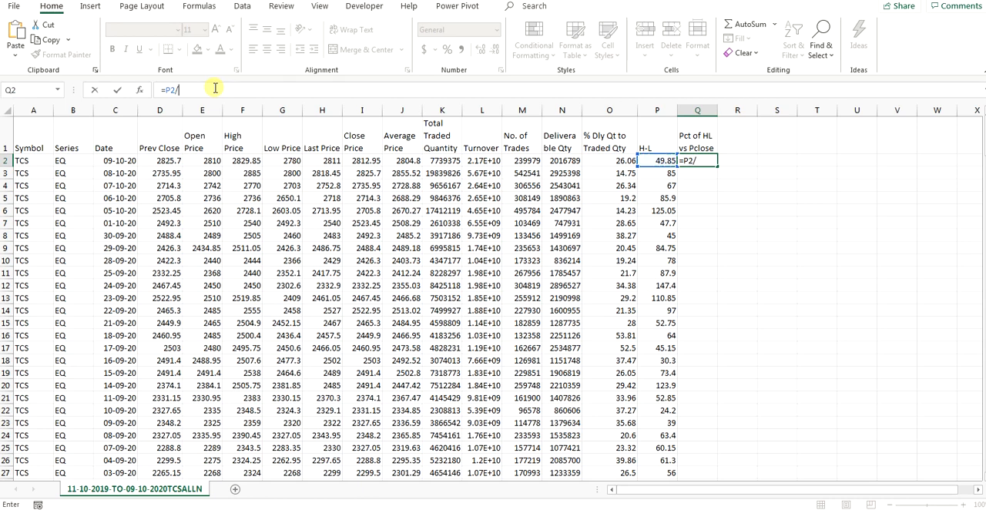
left_click(163, 161)
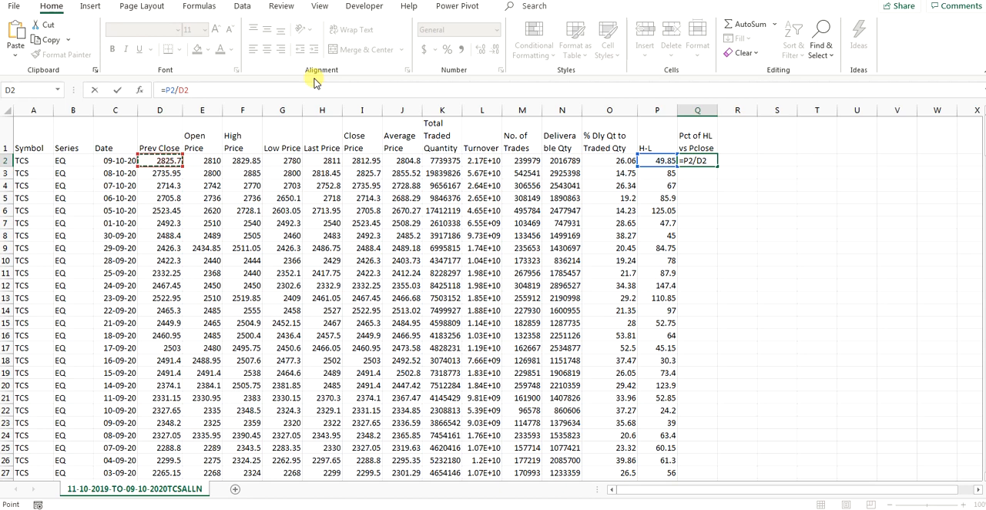
key("Return")
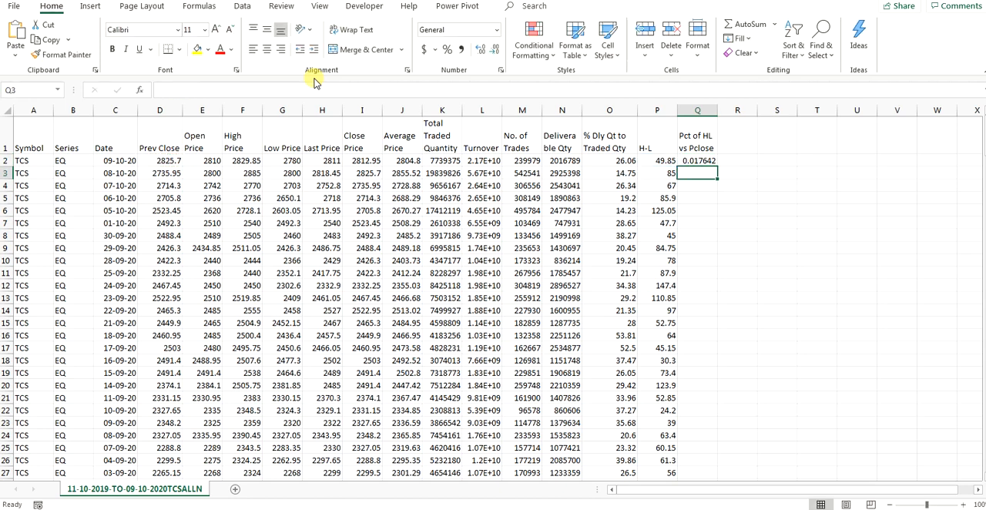
Step: Format cell Q2 as Percentage with 2 decimal places
left_click(701, 159)
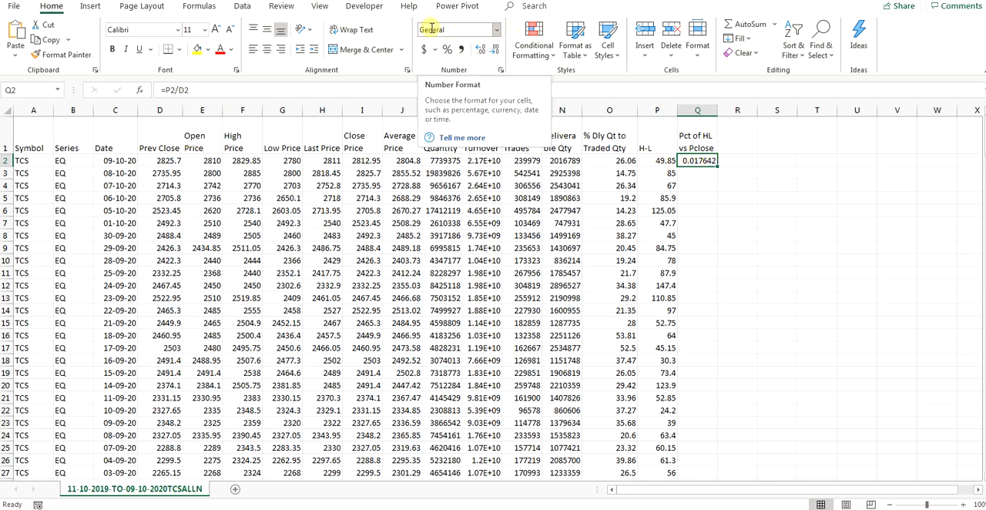
left_click(497, 33)
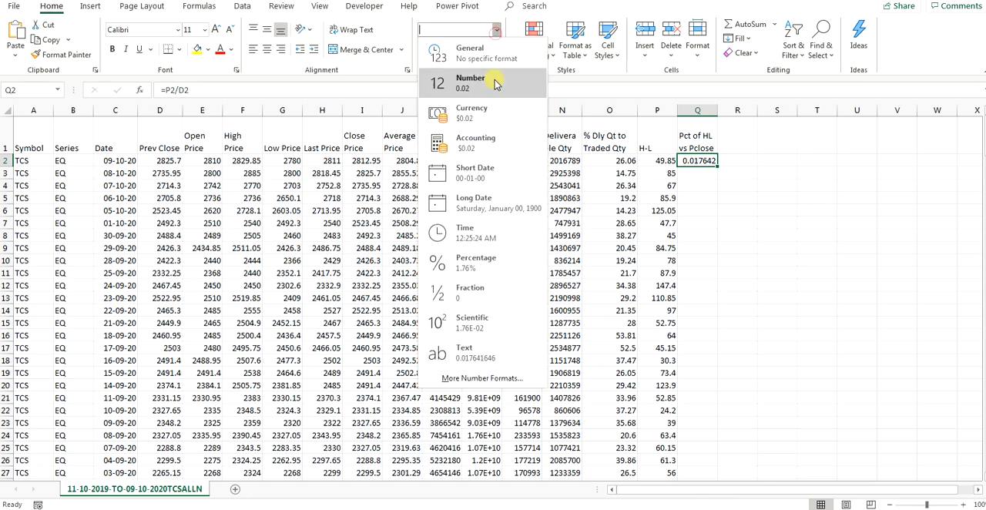
left_click(479, 375)
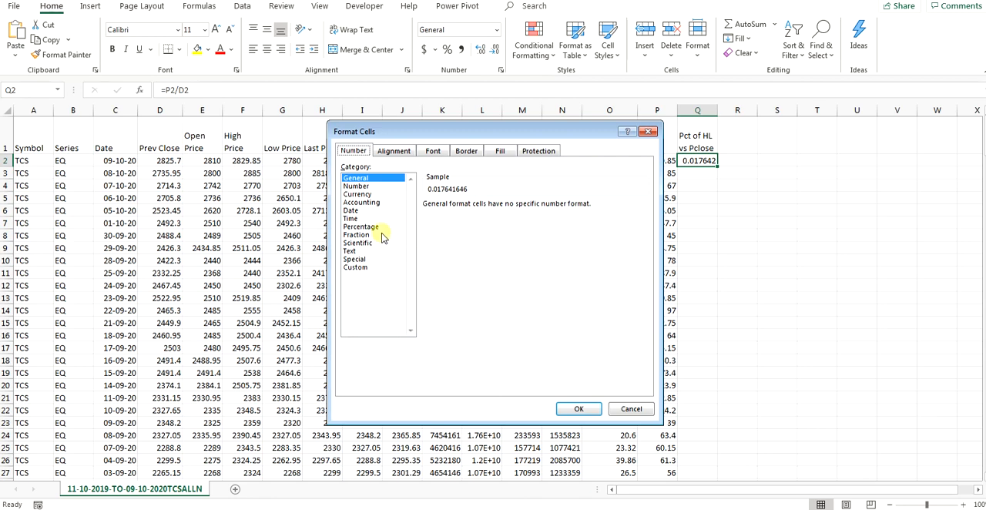
left_click(362, 227)
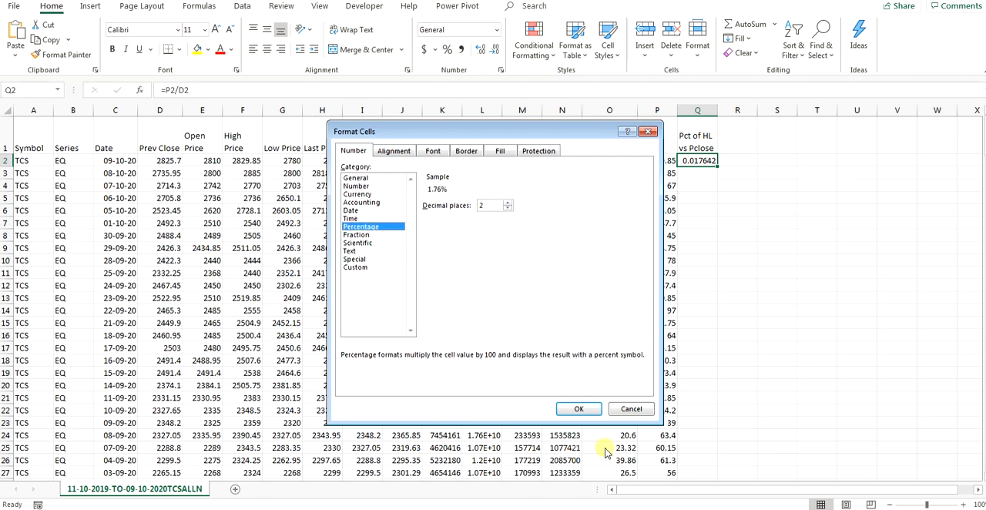
left_click(577, 408)
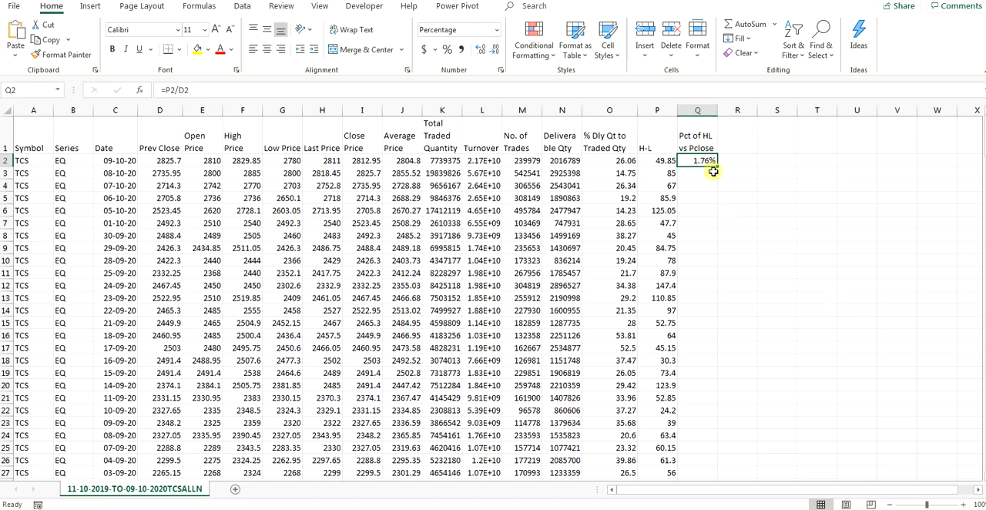
Step: Fill the percentage formula from Q2 down to the last data row, and return to cell Q2
left_click_drag(716, 164, 704, 432)
scroll(705, 463, "up", 20)
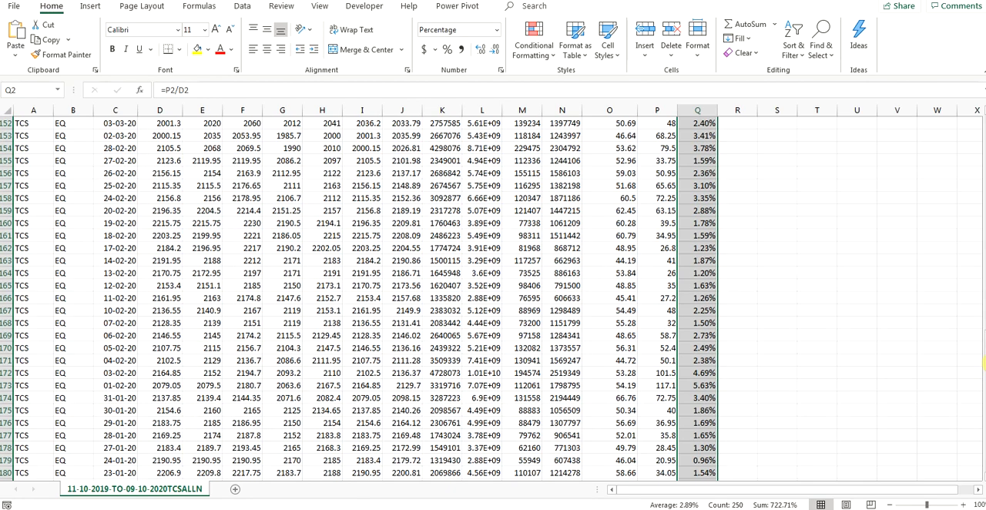
scroll(983, 362, "up", 20)
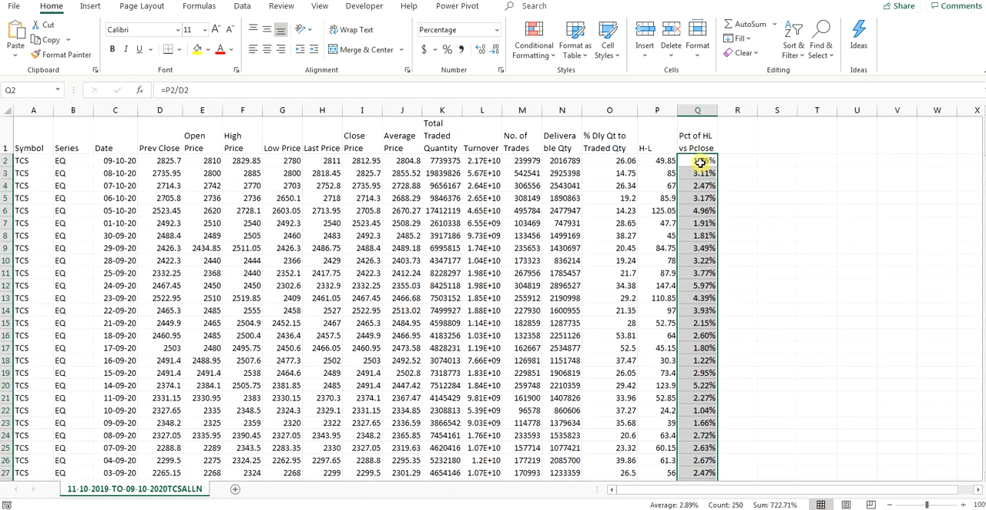
left_click(700, 163)
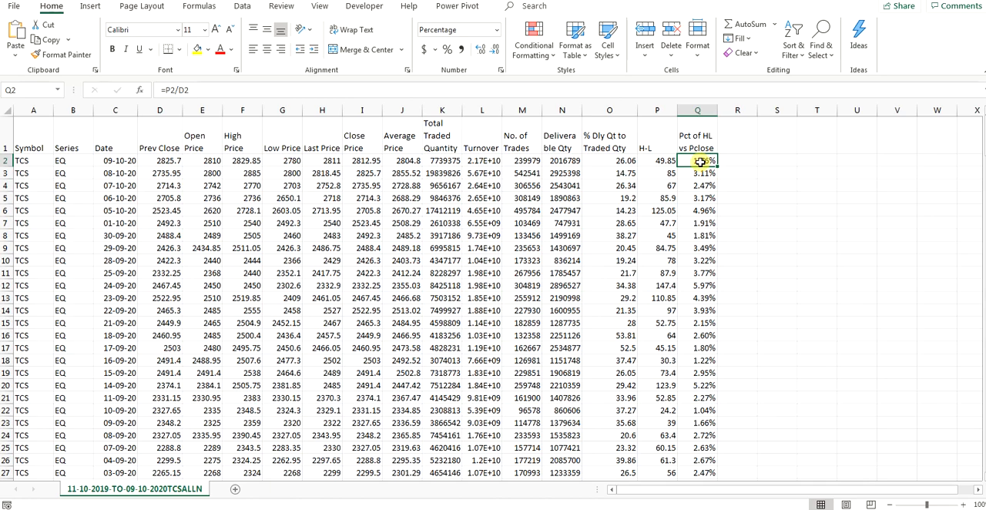
scroll(700, 231, "down", 7)
scroll(701, 262, "up", 7)
Step: Enter the formula =MIN(Q2:Q251) in cell U10 to get the smallest percentage in column Q
double_click(853, 262)
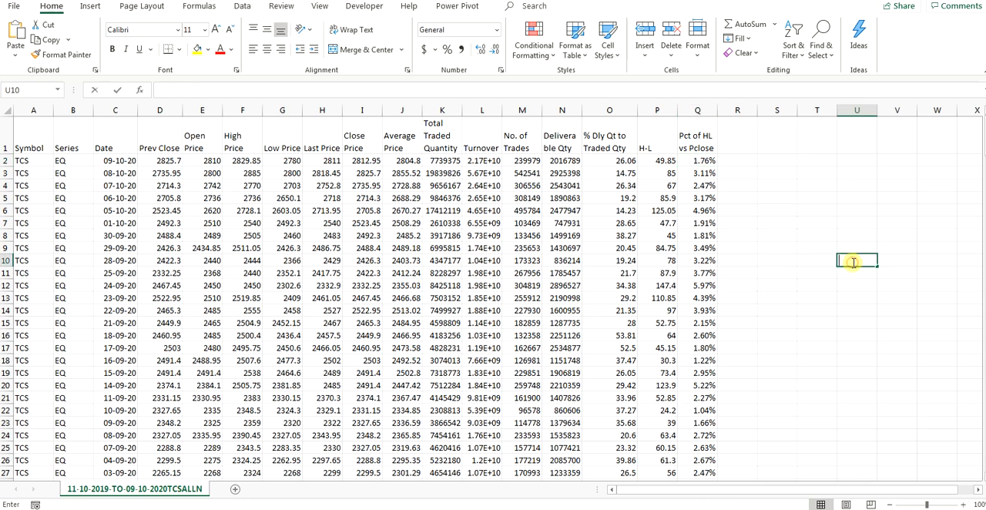
type("=")
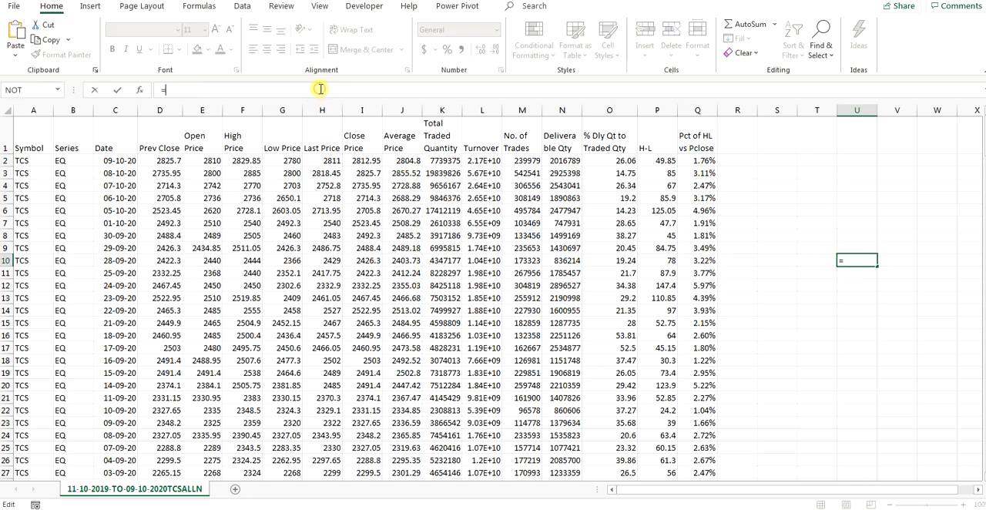
type("MIN")
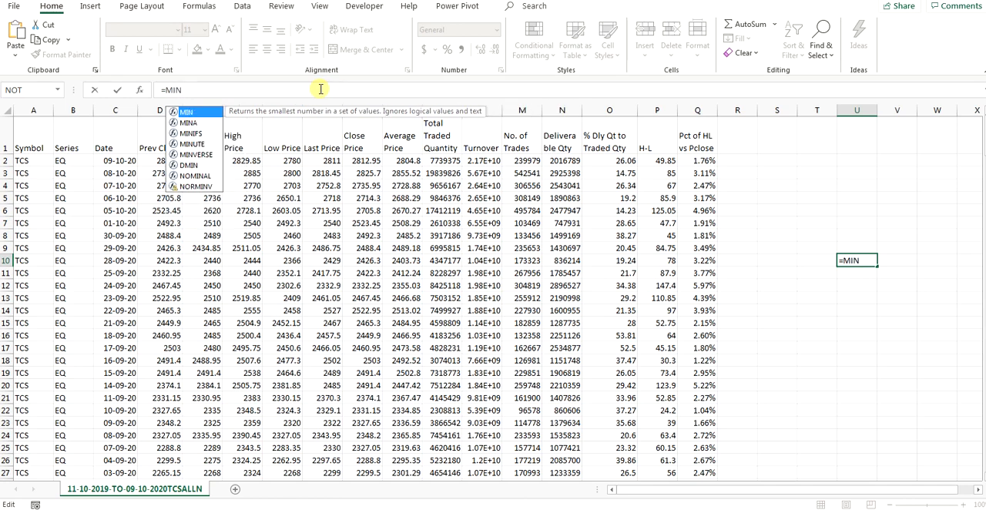
type("(")
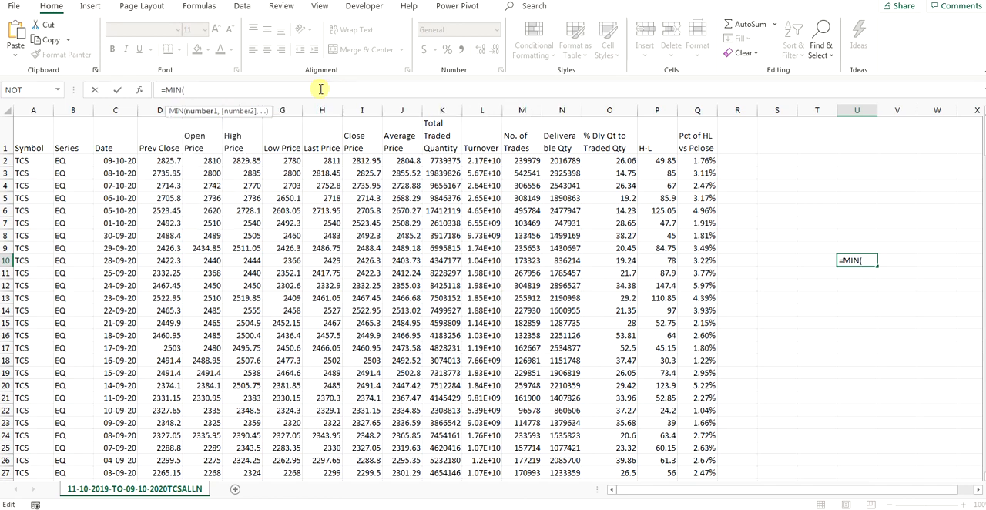
left_click(703, 160)
left_click_drag(702, 160, 753, 498)
left_click_drag(663, 497, 729, 439)
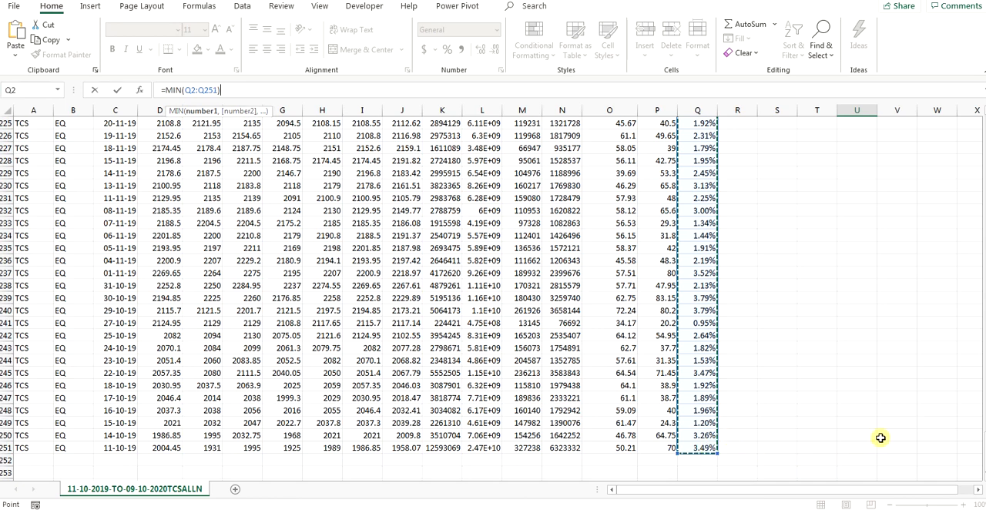
type(")")
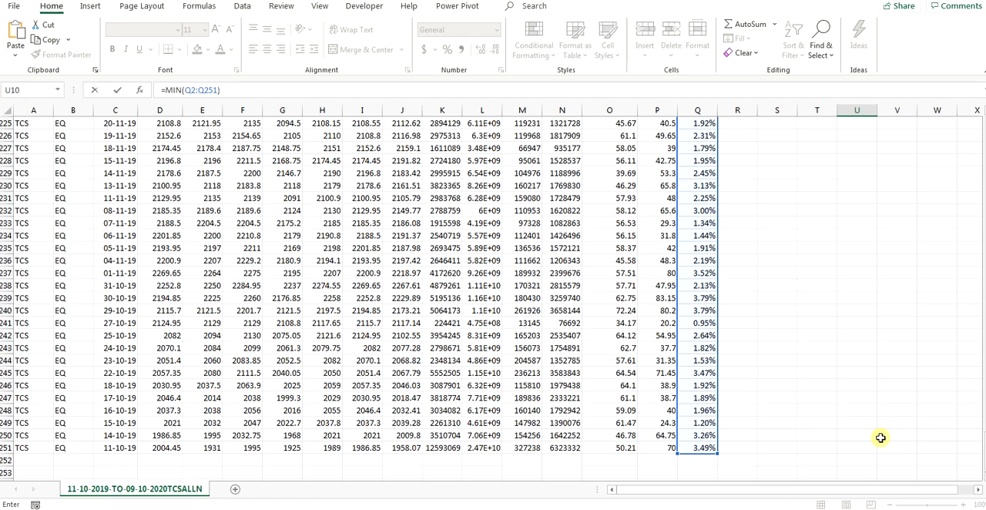
key("Return")
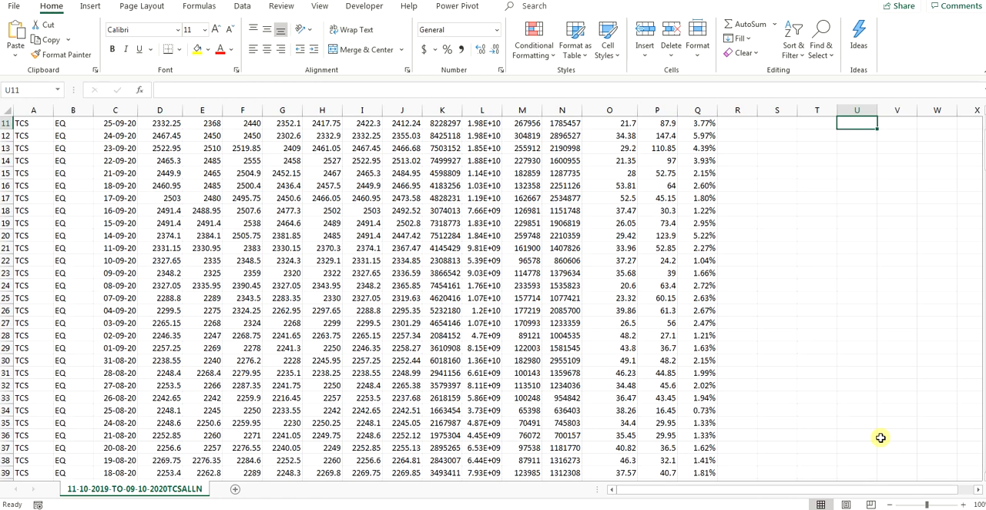
key("Up")
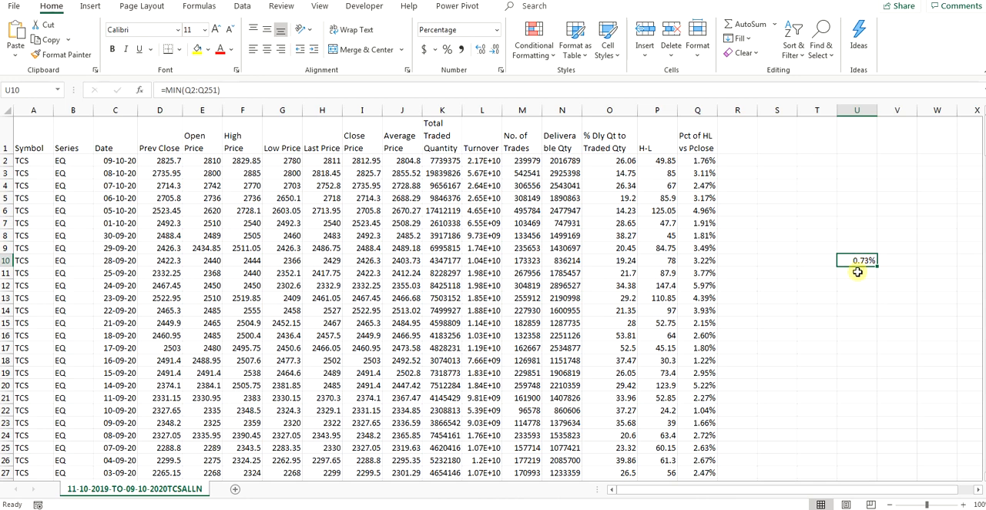
Step: Copy the full MIN formula text from cell U10, leaving the cell's formula as it is
double_click(858, 271)
left_click(858, 260)
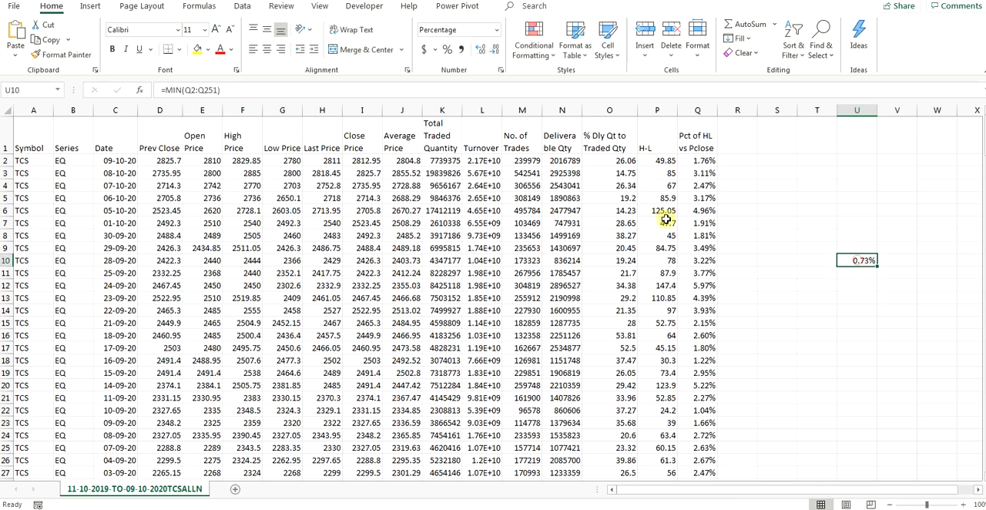
left_click(232, 91)
left_click_drag(232, 90, 160, 90)
key("ctrl+c")
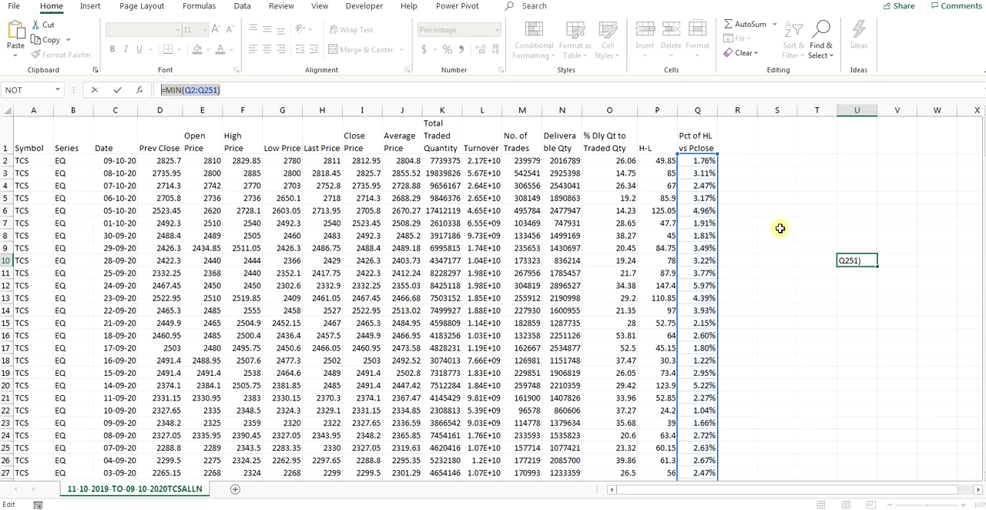
key("ctrl+Return")
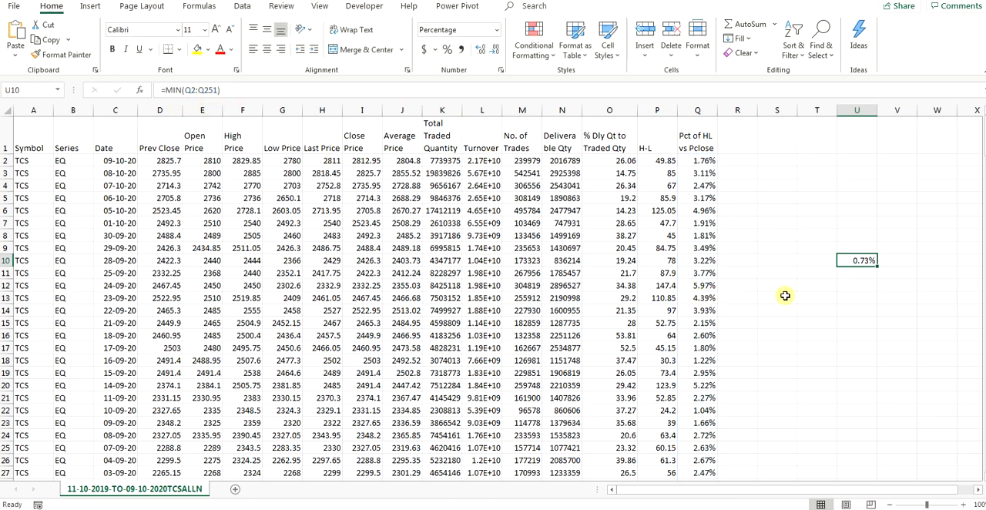
Step: Paste the copied formula into cell U11 and change its function to MAX, giving =MAX(Q2:Q251)
left_click(857, 272)
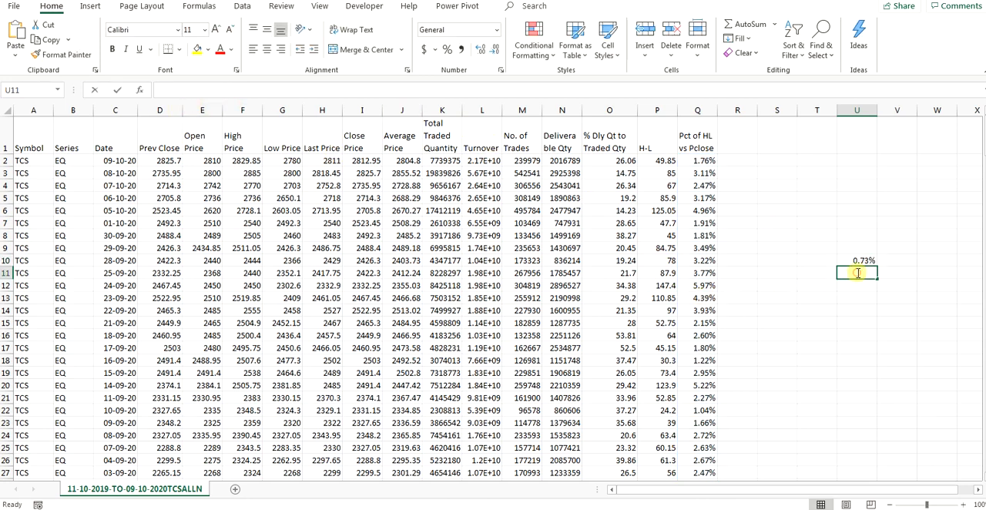
left_click(204, 89)
key("ctrl+v")
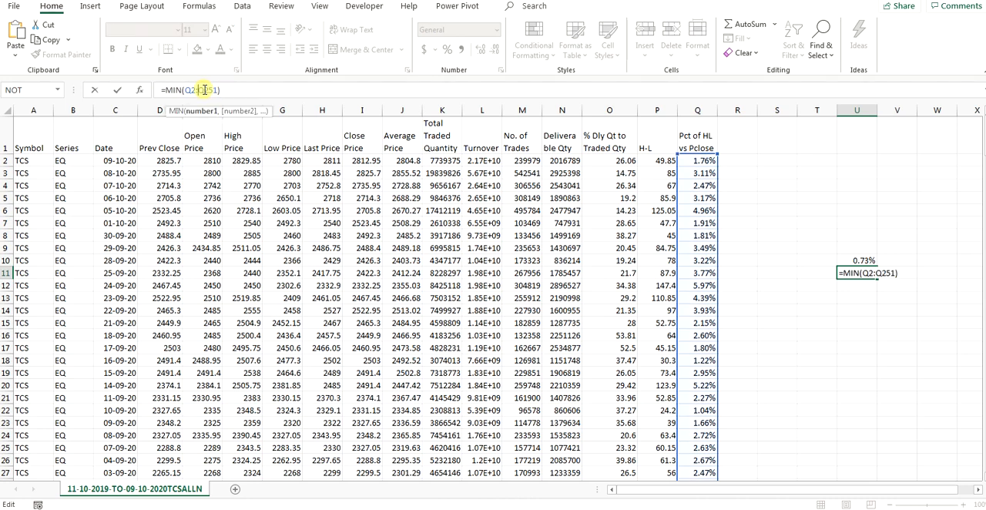
key("BackSpace")
key("BackSpace")
key("BackSpace")
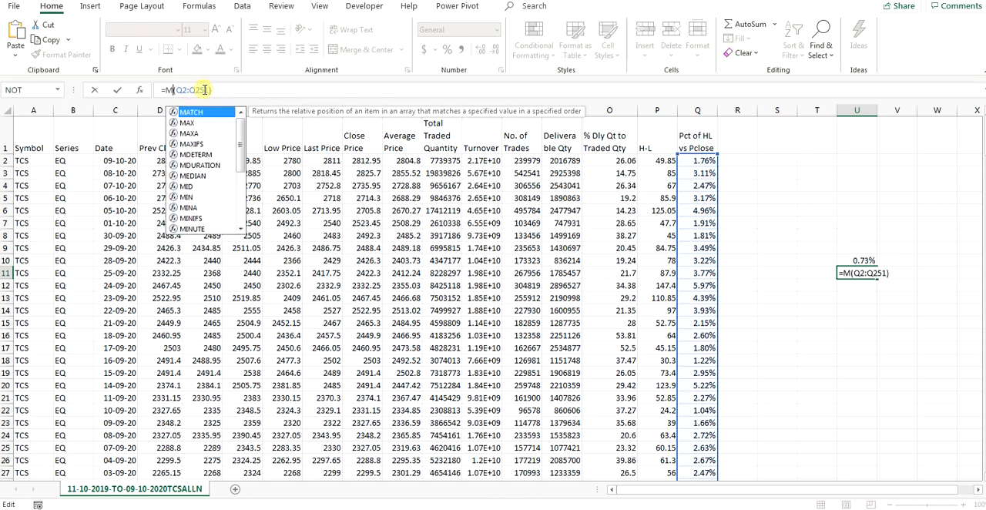
type("MAX")
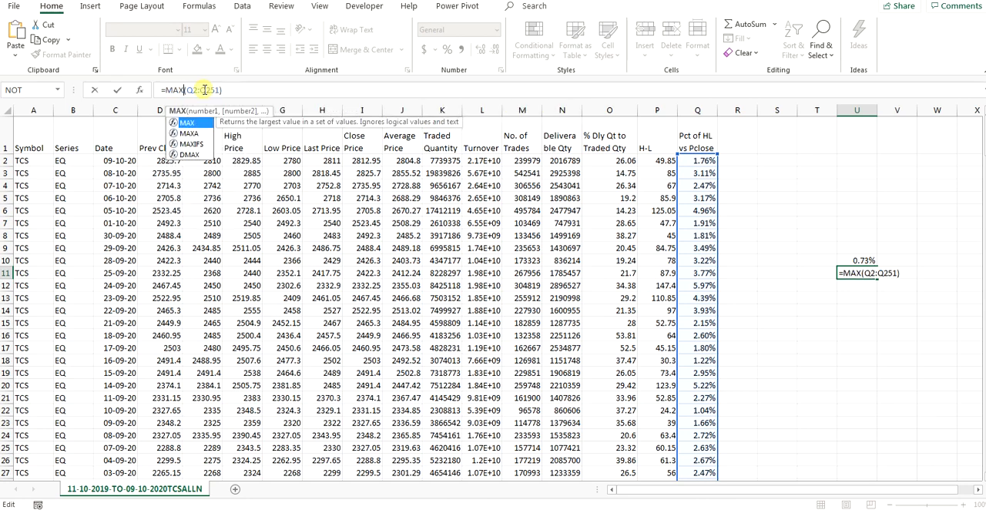
key("Return")
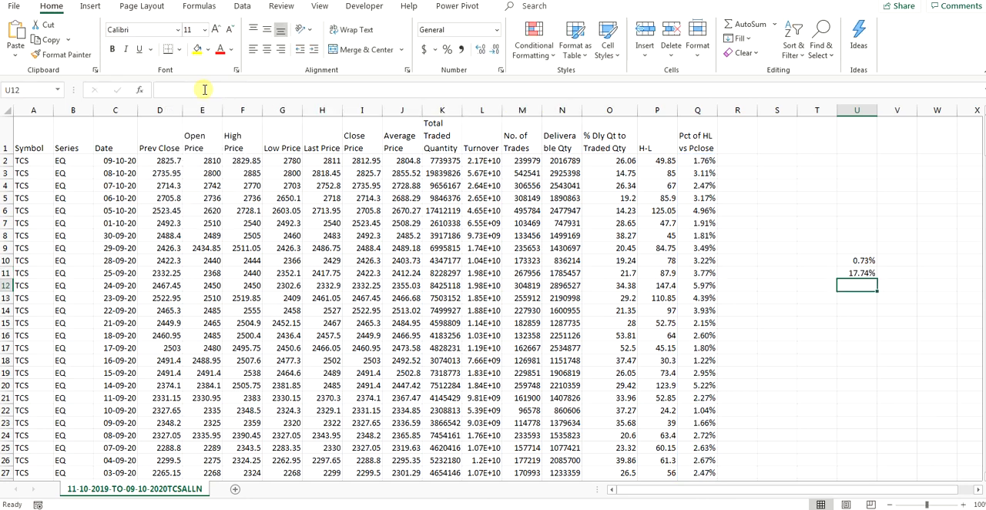
Step: Review the formulas in U10 and U11, check the Basic Data Analysis Excel Tricks slide in PowerPoint, and return to the TCS workbook
left_click(860, 274)
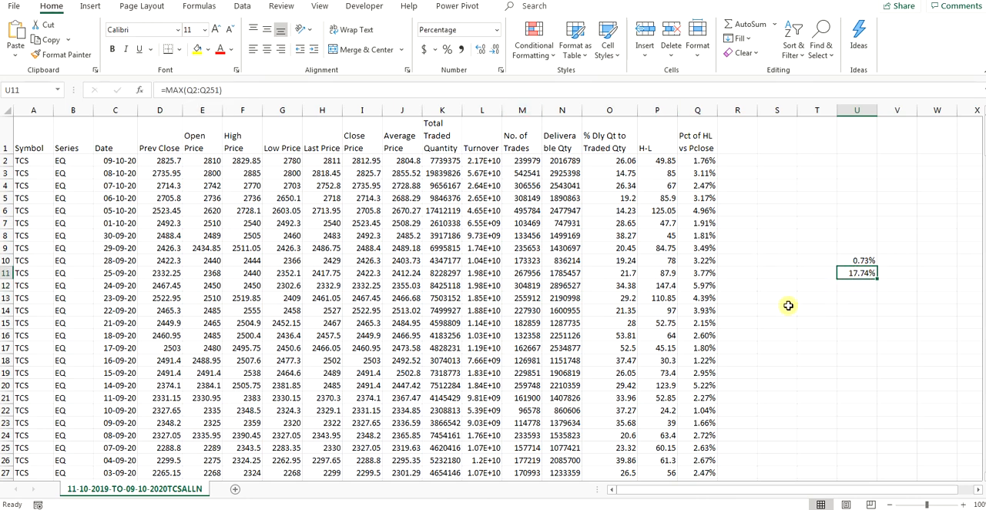
left_click(860, 262)
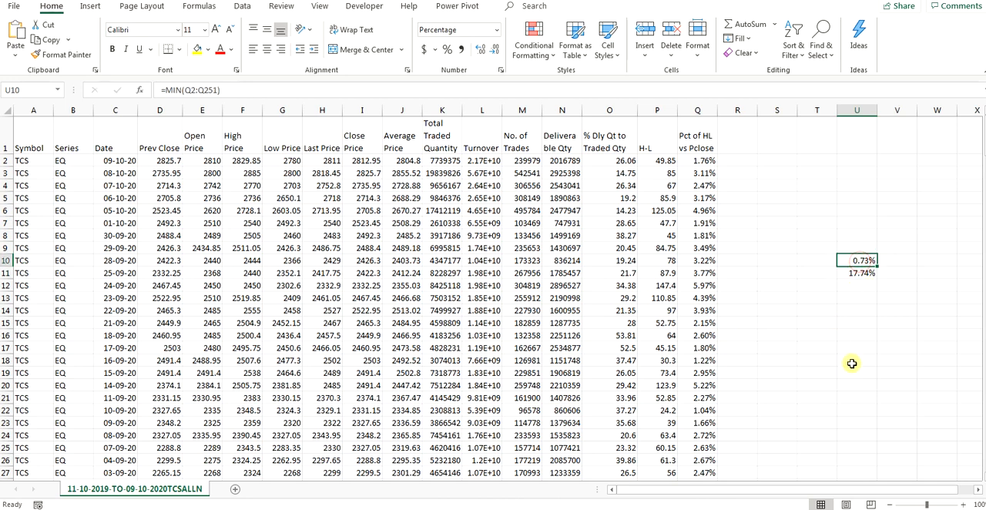
left_click(854, 275)
left_click(854, 260)
left_click(241, 507)
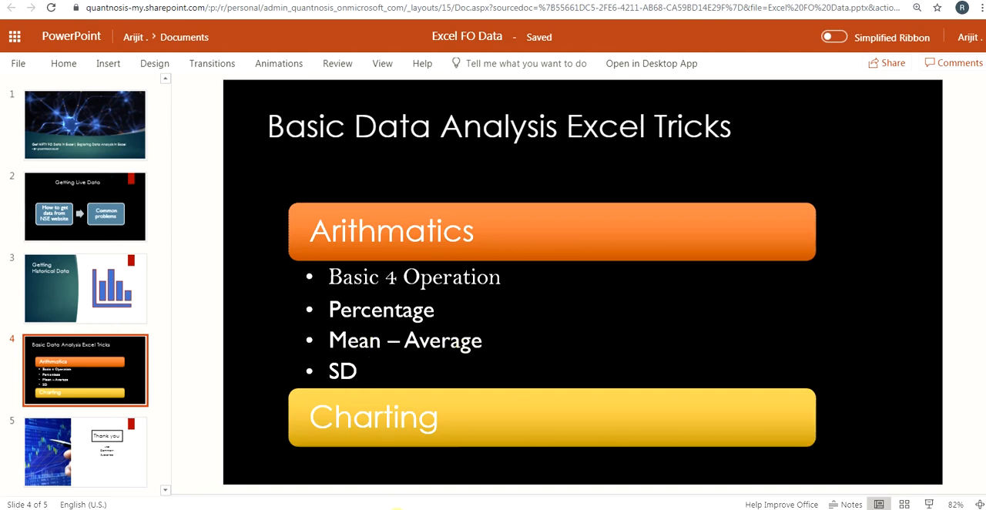
left_click(403, 497)
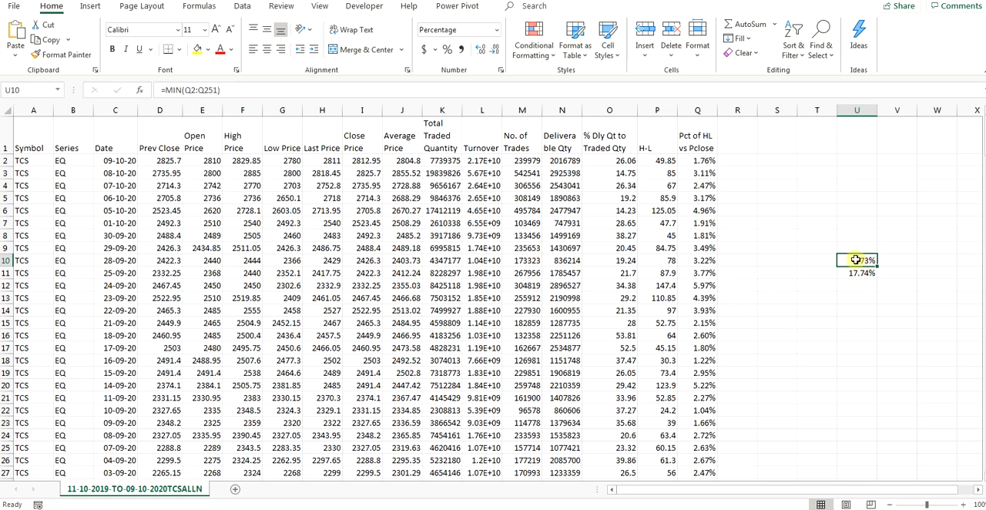
Step: Label cells T10, T11 and T12 as Min, Max and Avg
left_click(830, 259)
type("Min")
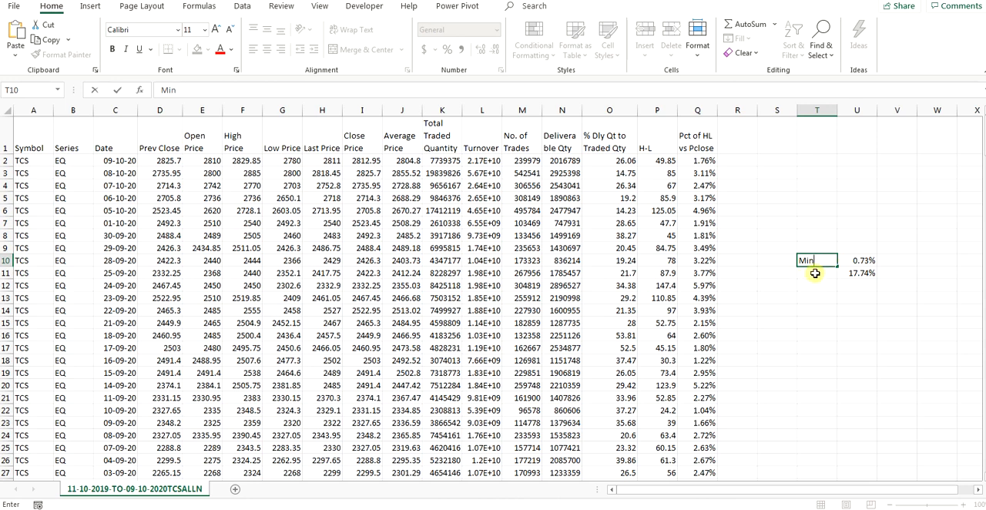
double_click(817, 273)
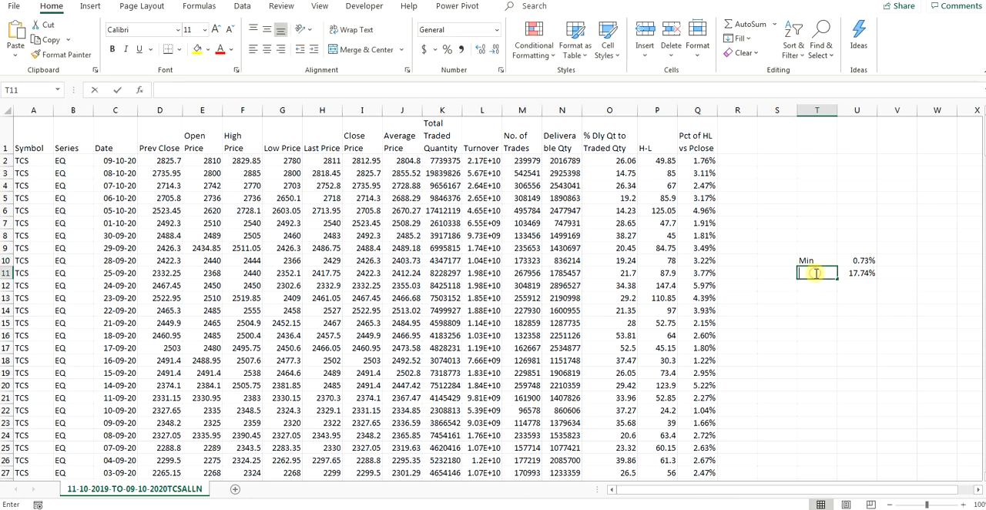
type("Max")
left_click(812, 286)
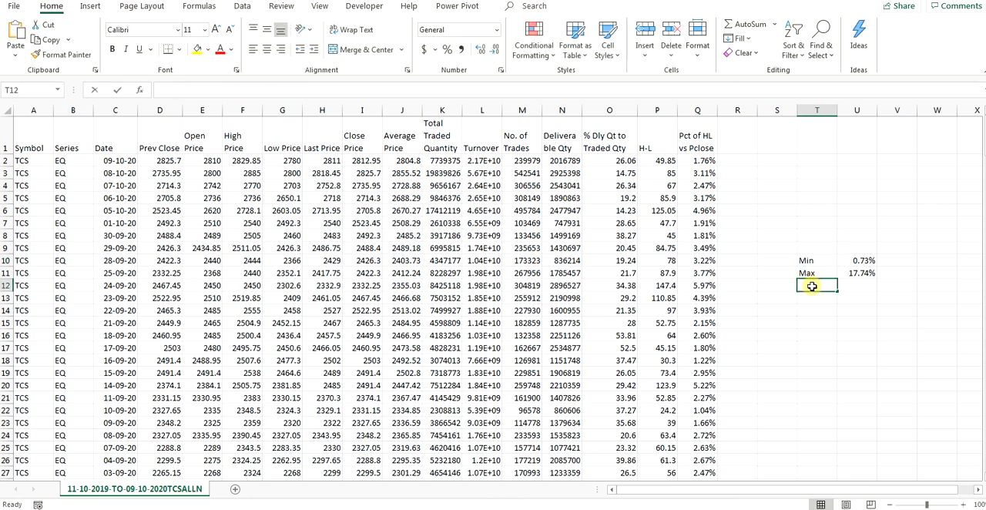
type("Avg")
Step: Enter the formula =AVERAGE(Q2:Q251) in cell U12 to average the percentages in column Q
double_click(855, 286)
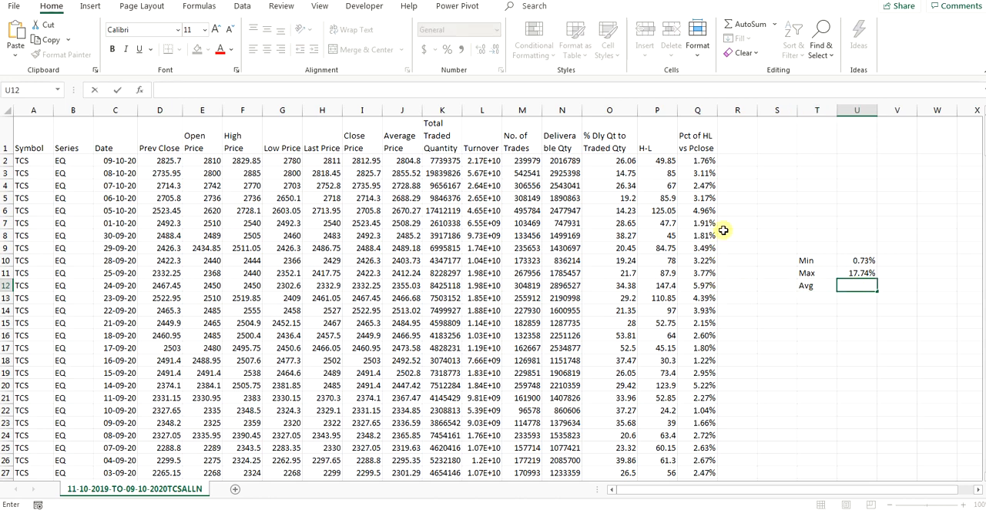
left_click(698, 161)
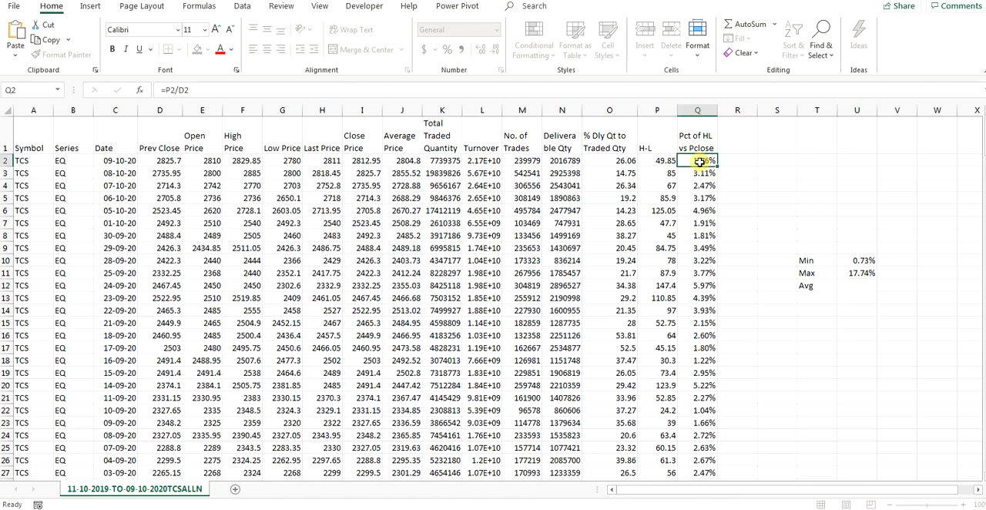
double_click(857, 285)
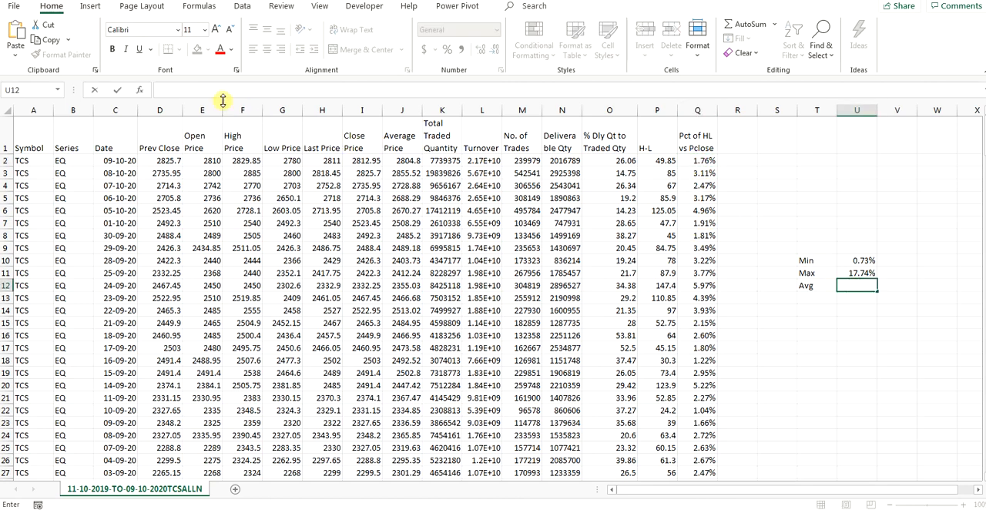
type("=AVER")
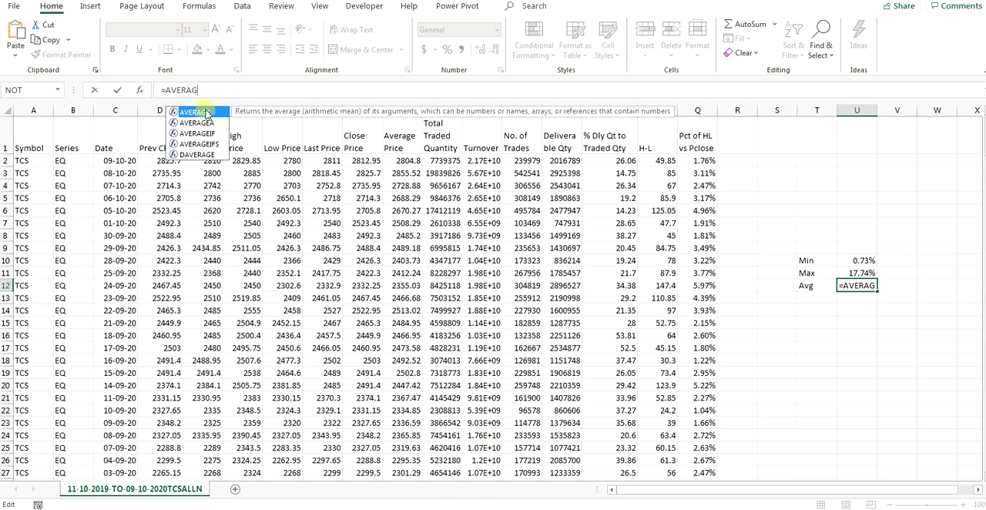
type("AG")
key("Tab")
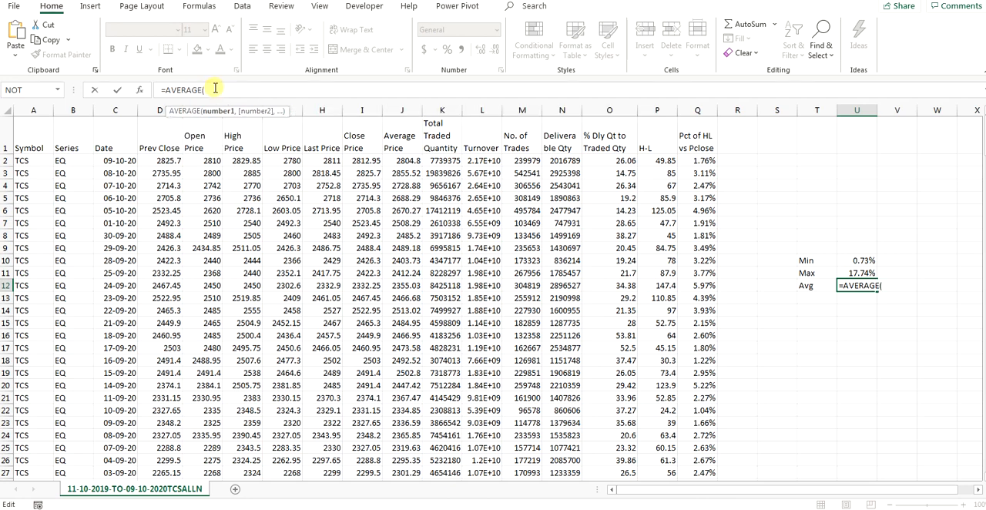
left_click(701, 161)
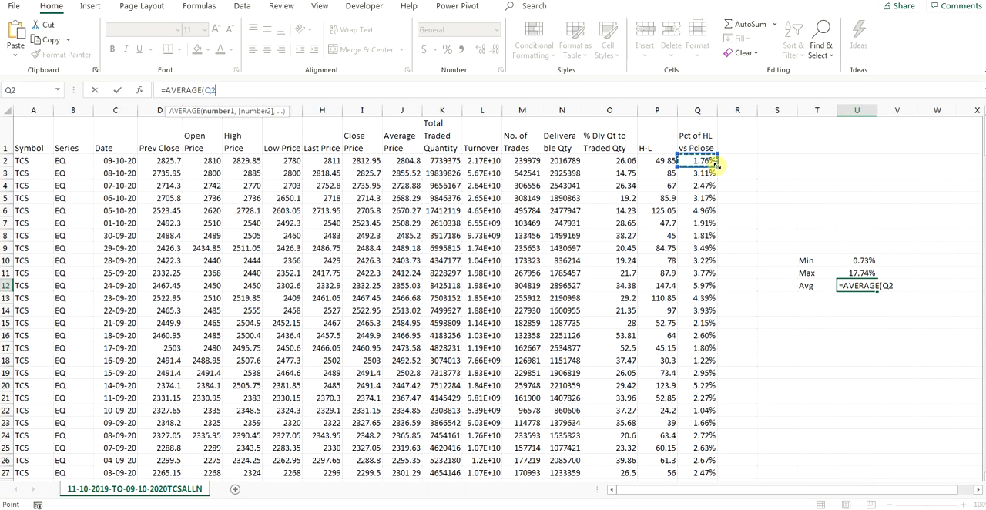
left_click_drag(715, 164, 696, 202)
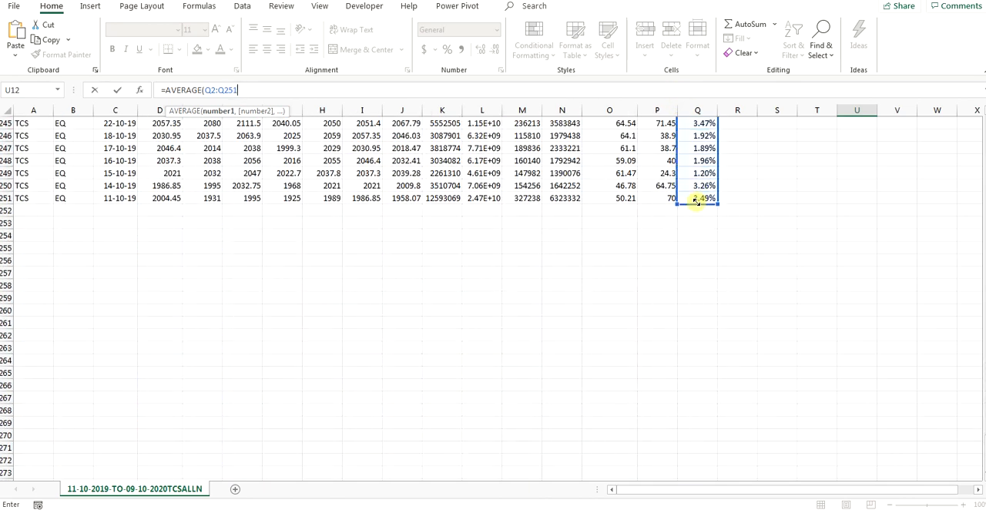
scroll(770, 408, "up", 20)
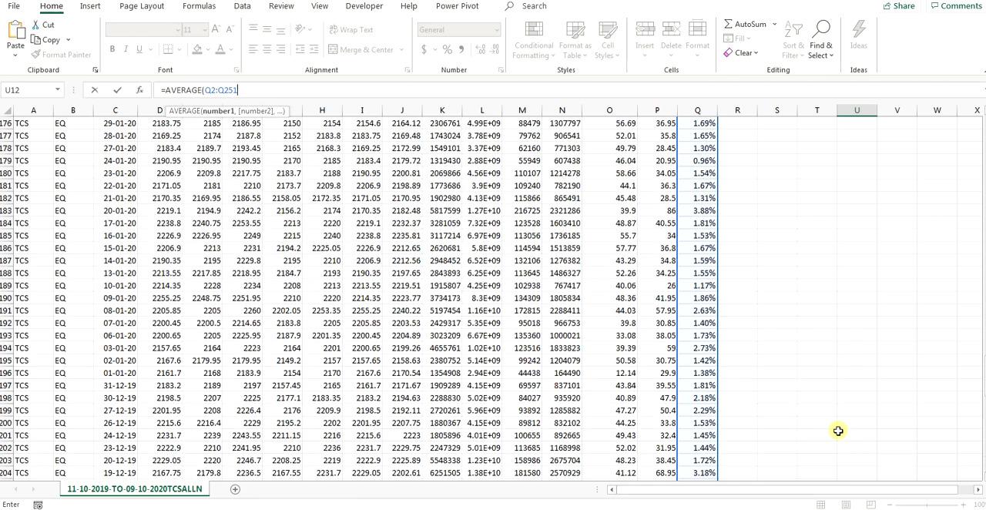
scroll(838, 430, "up", 19)
scroll(832, 429, "up", 20)
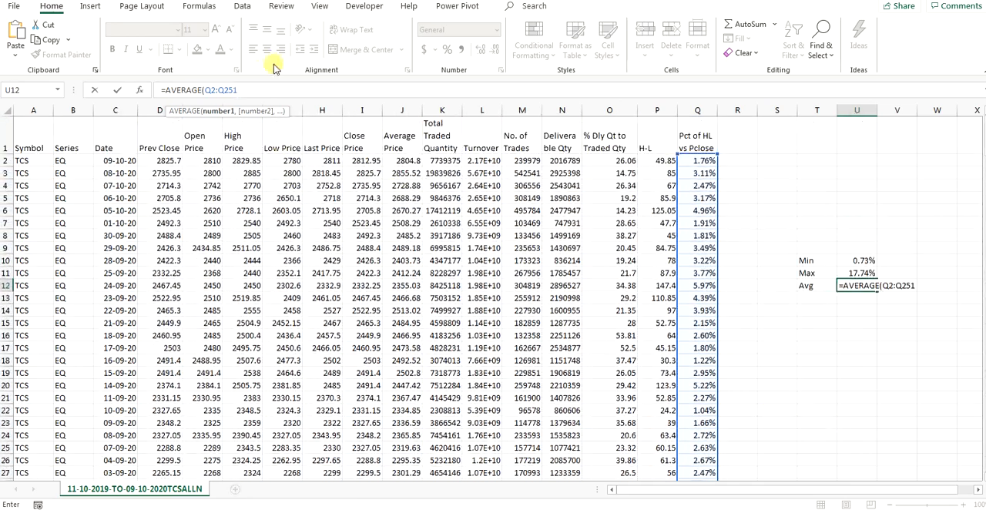
type(")")
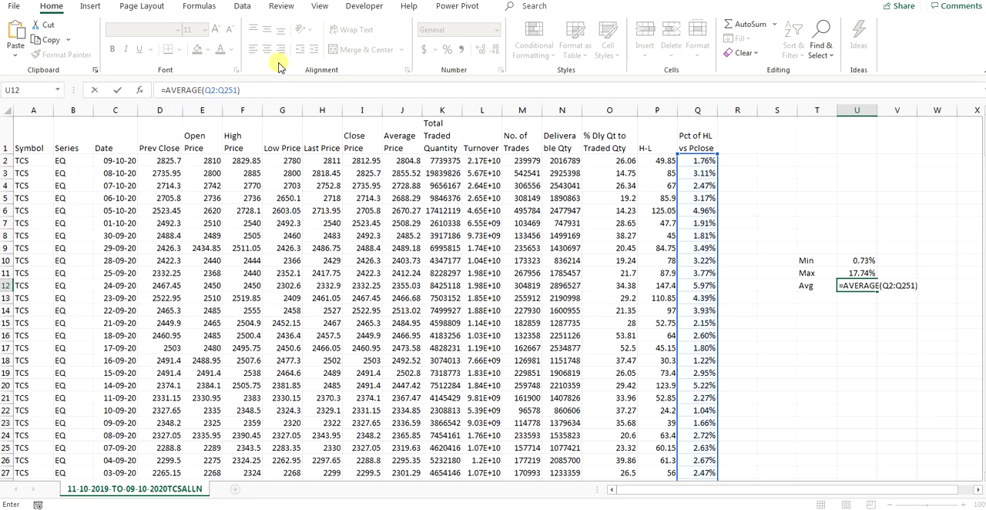
key("Return")
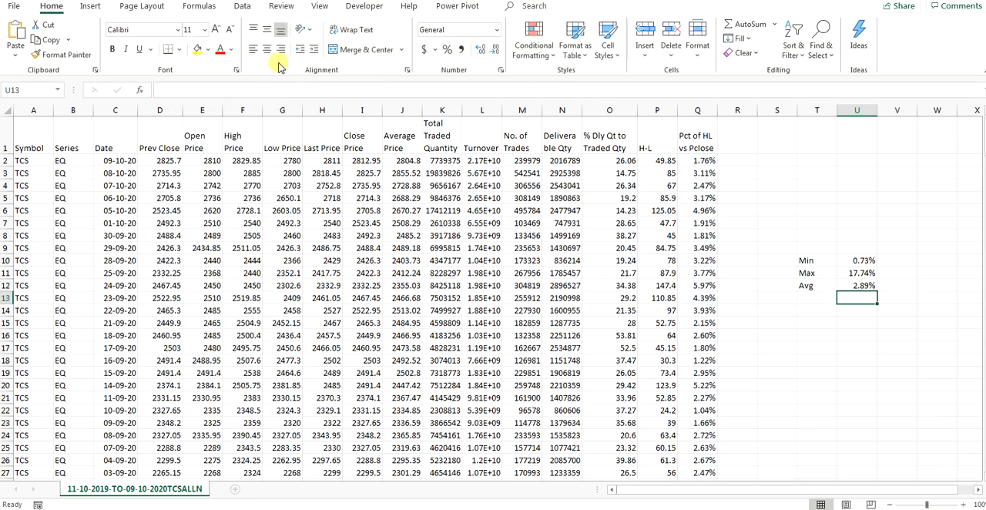
left_click(861, 285)
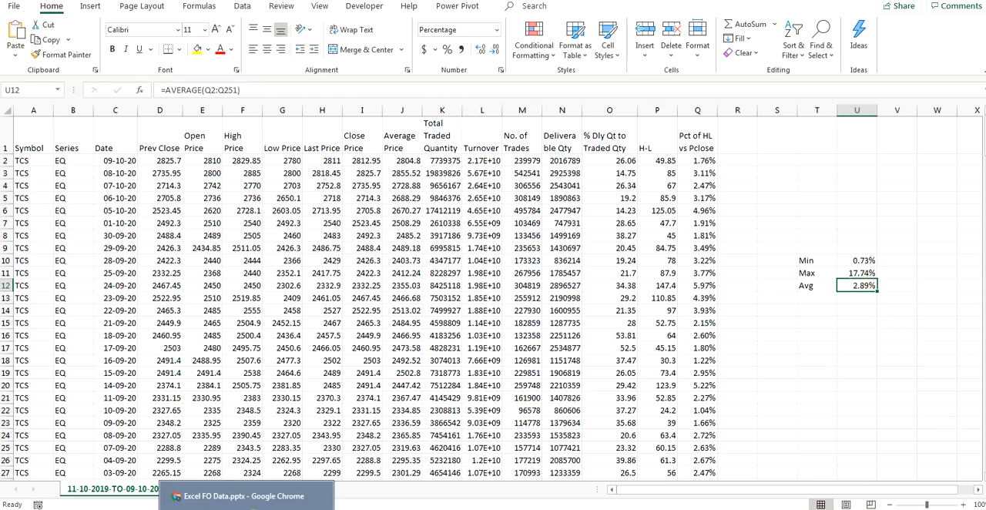
Step: Switch to the AutoDraw sketch and circle the H, L and M labels beside the three horizontal lines
left_click(282, 507)
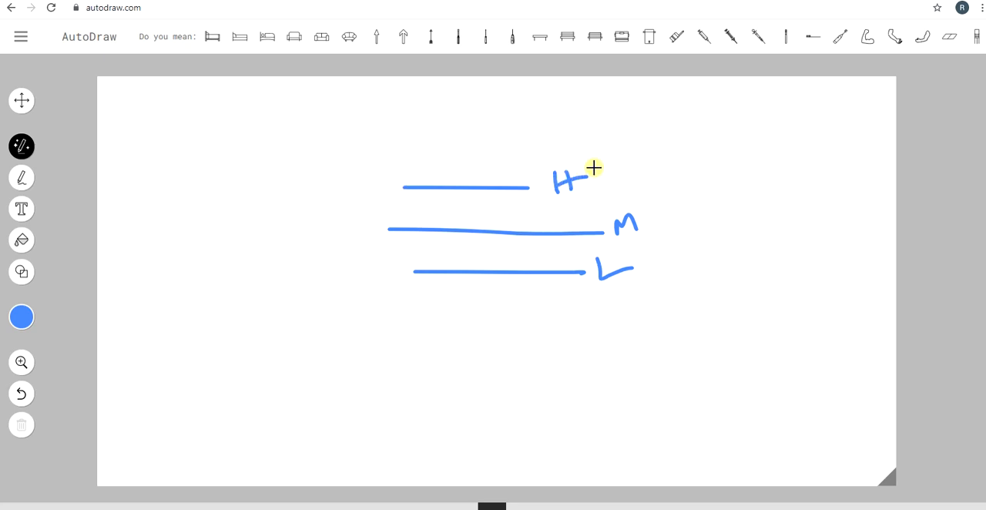
mouse_move(572, 145)
left_mouse_down()
mouse_move(553, 152)
mouse_move(544, 198)
mouse_move(592, 152)
mouse_move(576, 145)
left_mouse_up()
mouse_move(599, 247)
left_mouse_down()
mouse_move(601, 293)
mouse_move(590, 255)
left_mouse_up()
mouse_move(664, 212)
left_mouse_down()
mouse_move(638, 198)
mouse_move(616, 226)
mouse_move(658, 211)
mouse_move(642, 201)
left_mouse_up()
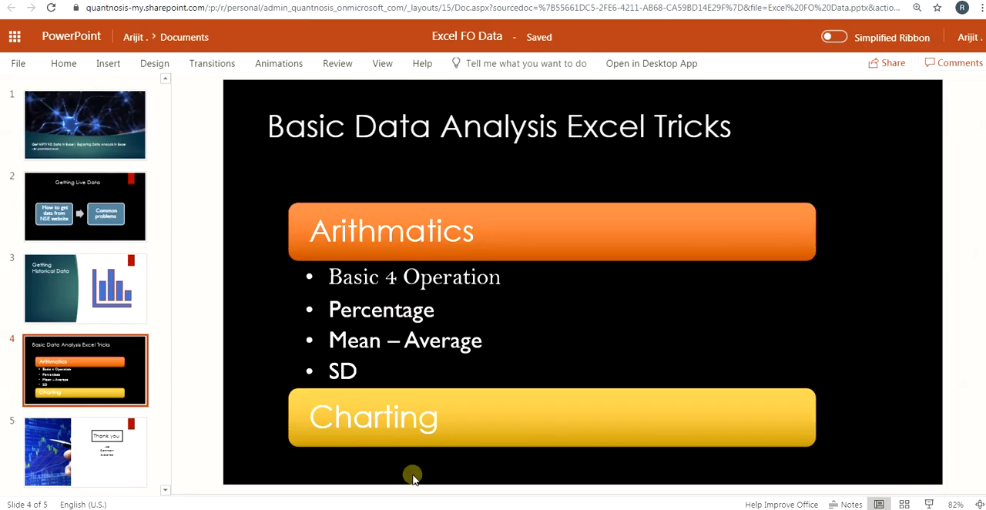
Step: Return to the TCS workbook, label cell T13 as SD, and open cell U13 for editing
left_click(408, 502)
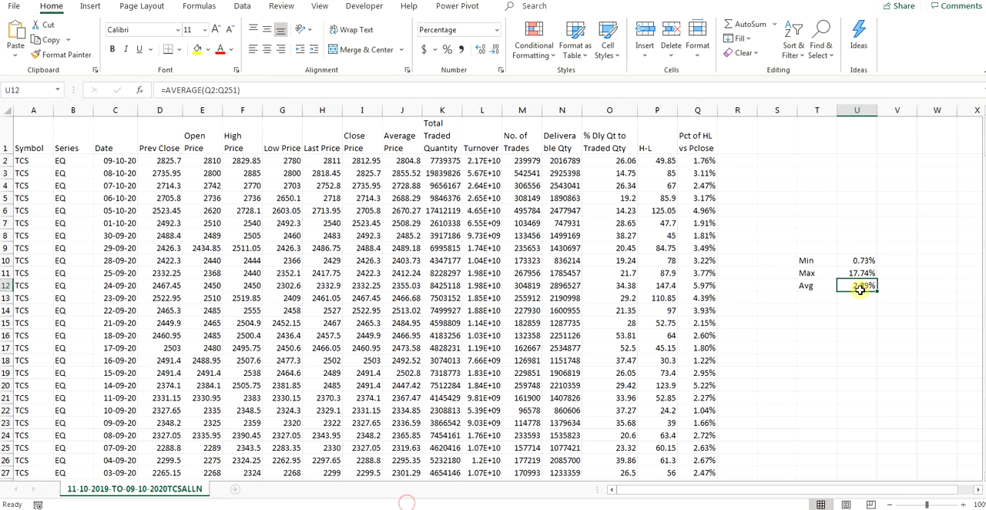
left_click(812, 301)
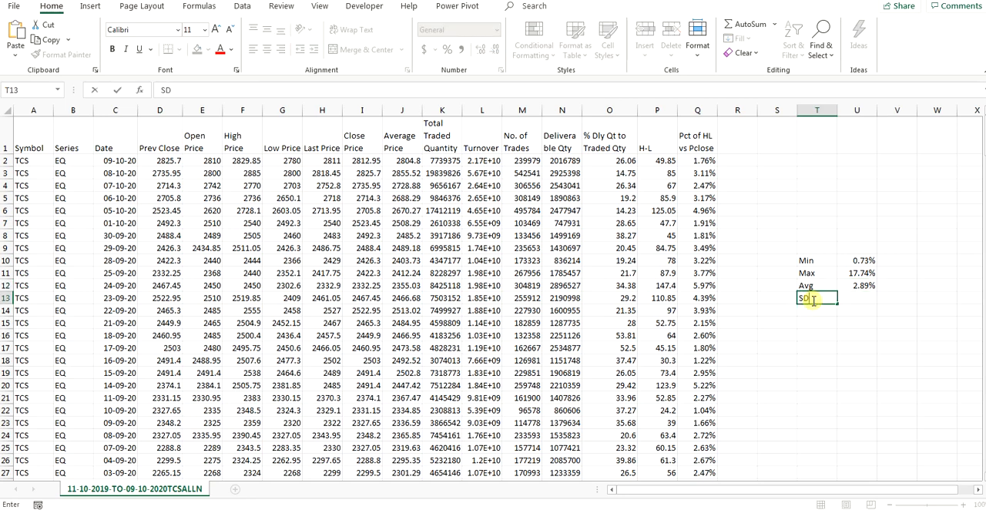
left_click(860, 301)
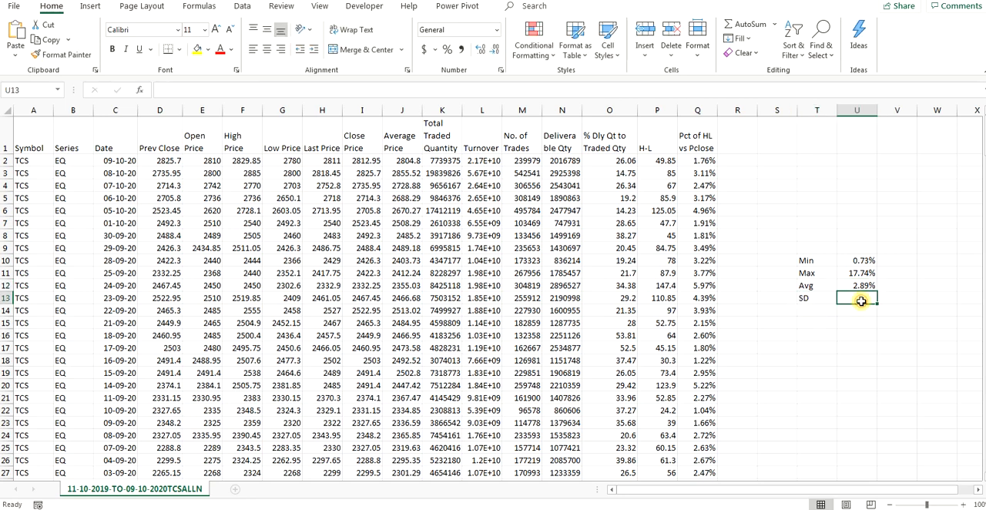
double_click(863, 300)
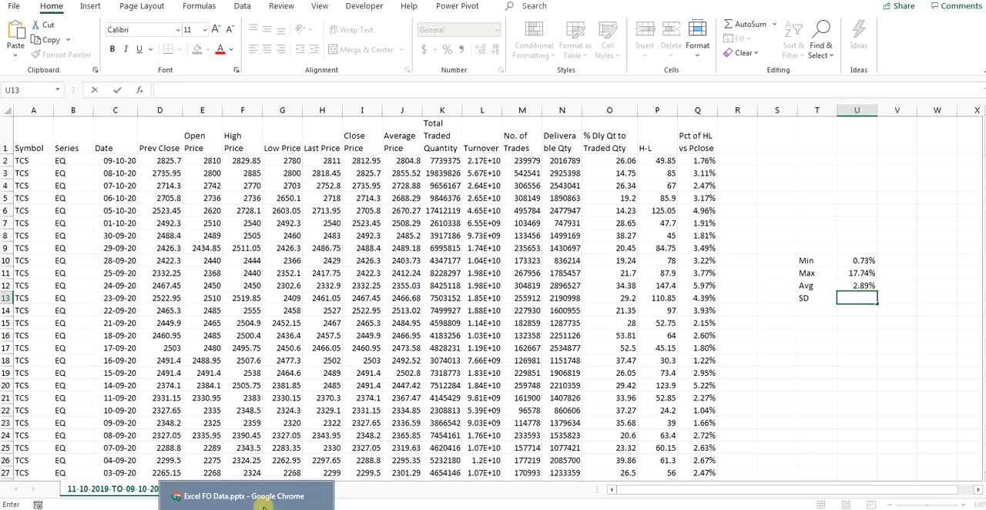
Step: In AutoDraw, sketch three short lines joined vertically to the M line, circle the first junction, and return to the TCS workbook
left_click(264, 508)
left_click(271, 508)
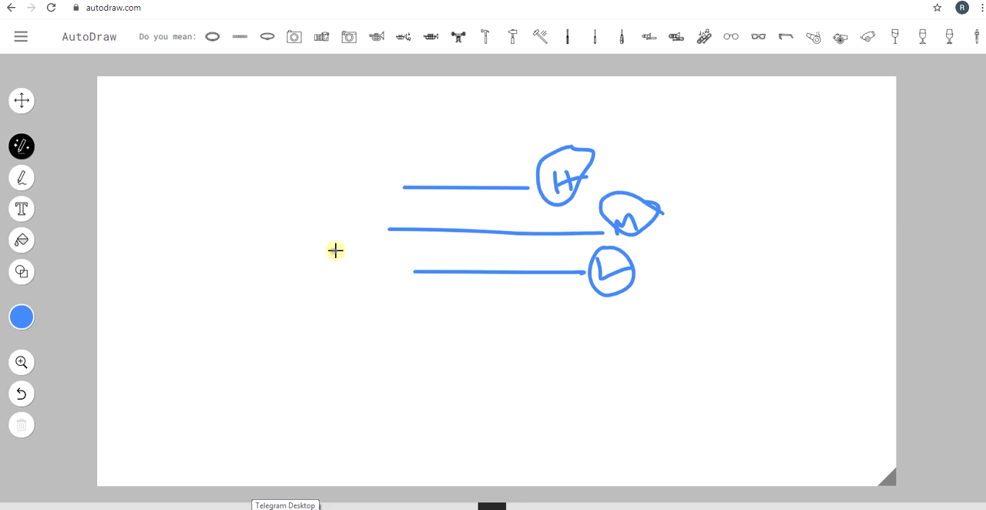
mouse_move(333, 249)
left_mouse_down()
mouse_move(383, 250)
mouse_move(383, 230)
left_mouse_up()
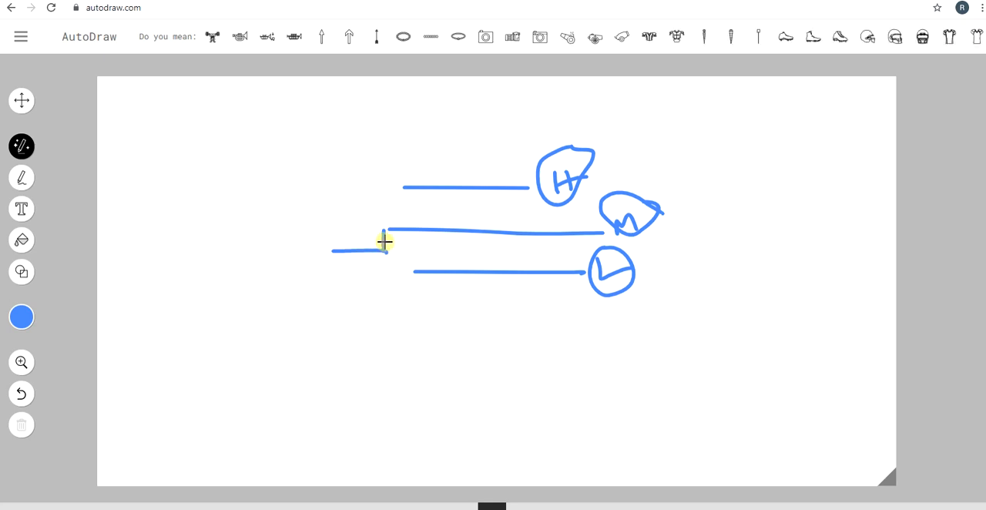
mouse_move(383, 241)
left_mouse_down()
mouse_move(377, 257)
mouse_move(376, 244)
left_mouse_up()
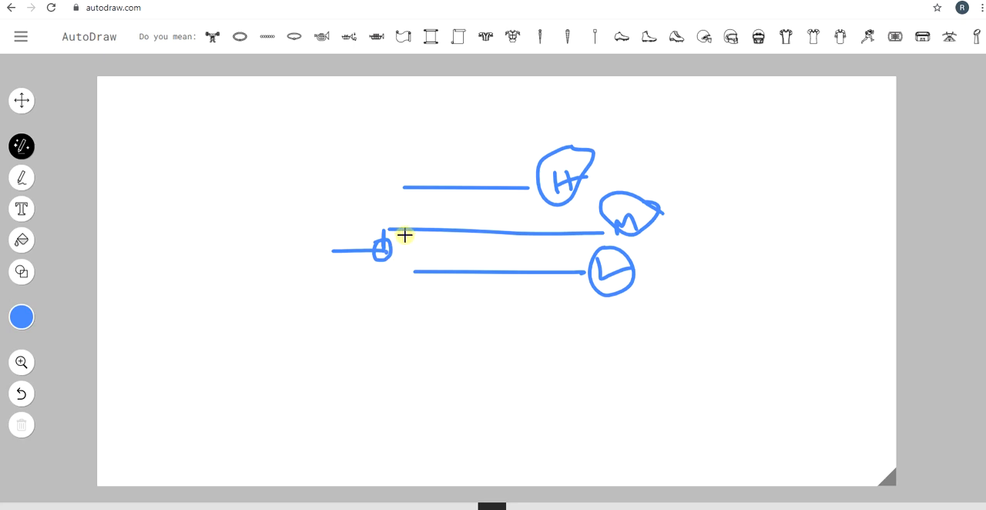
left_click_drag(418, 235, 413, 311)
left_click_drag(348, 316, 424, 311)
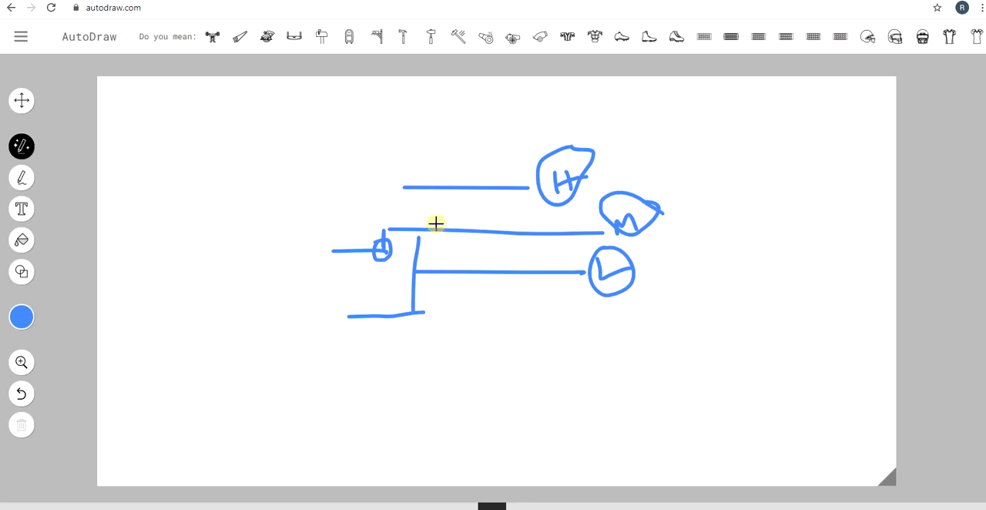
mouse_move(412, 202)
left_mouse_down()
mouse_move(469, 203)
mouse_move(436, 223)
left_mouse_up()
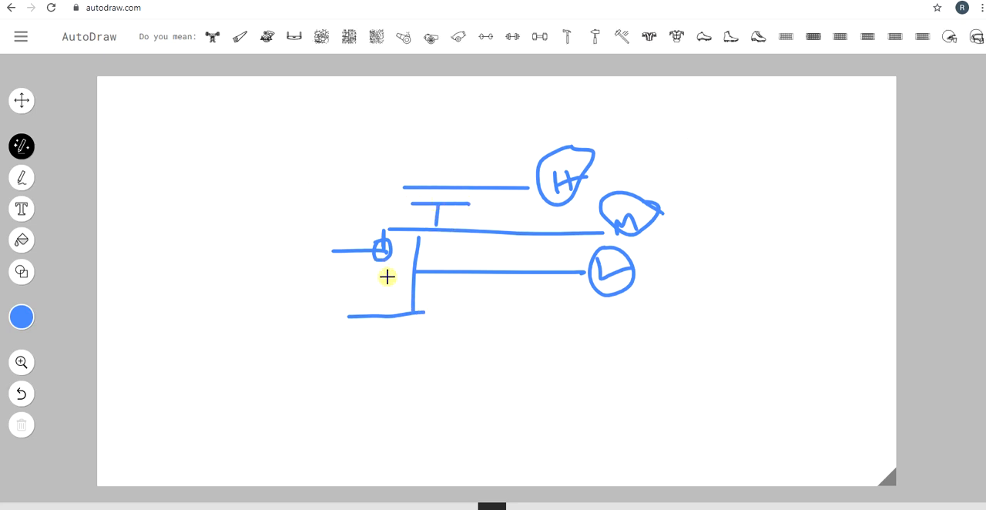
left_click(751, 1)
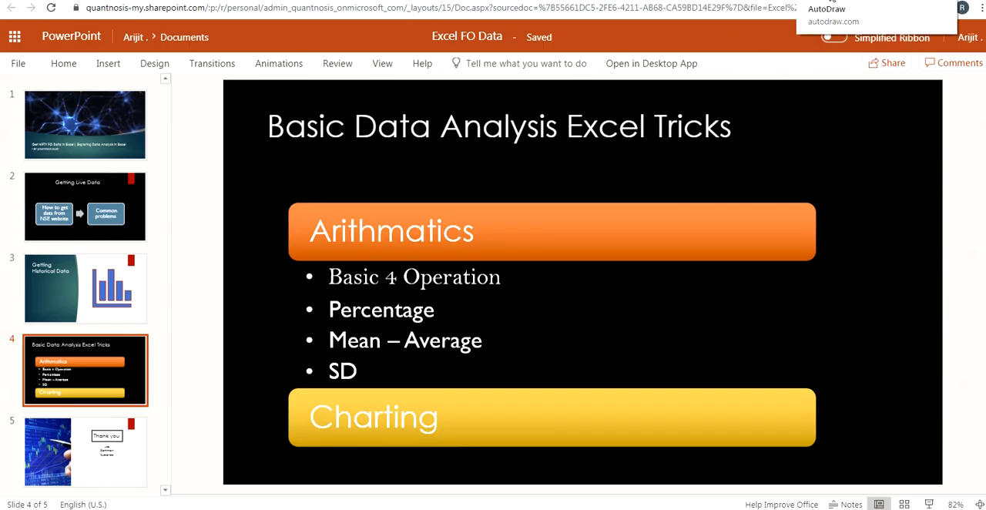
left_click(396, 497)
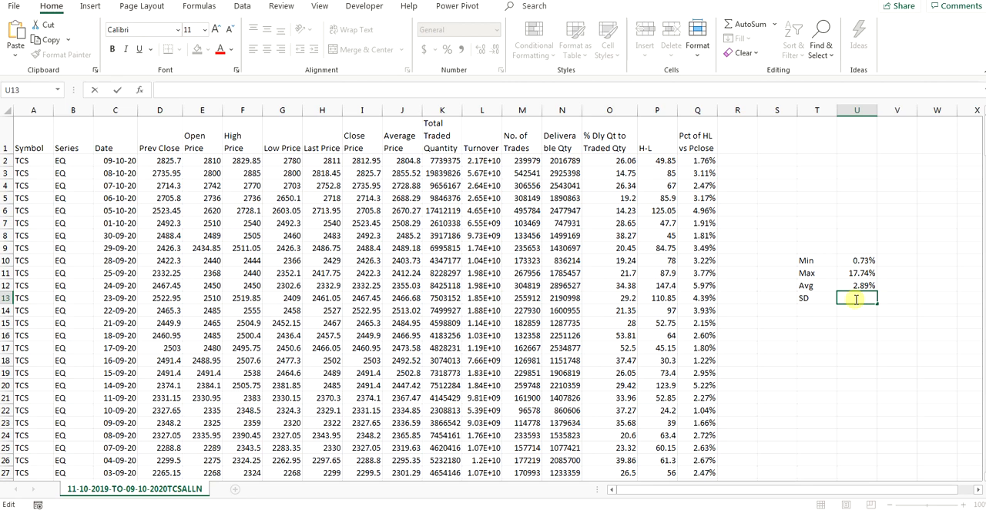
type("=")
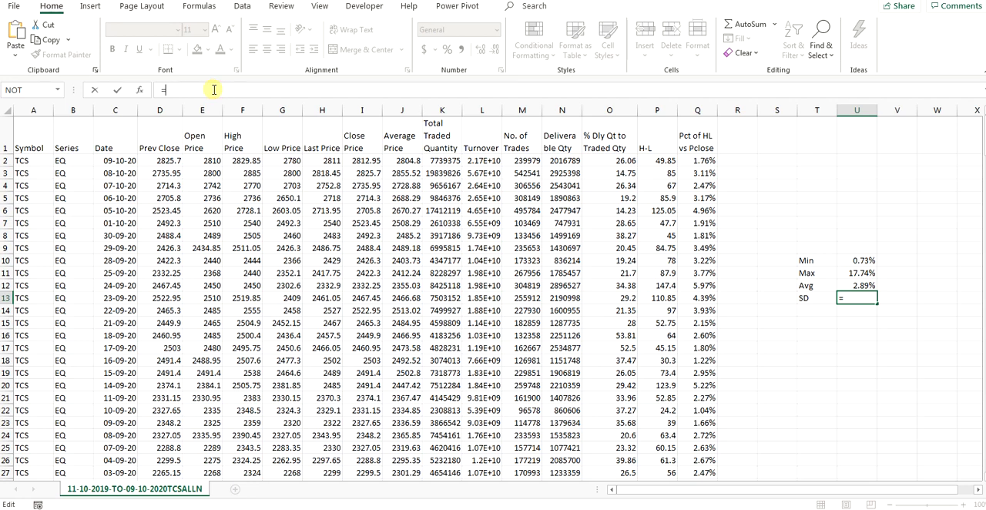
type("STDEV")
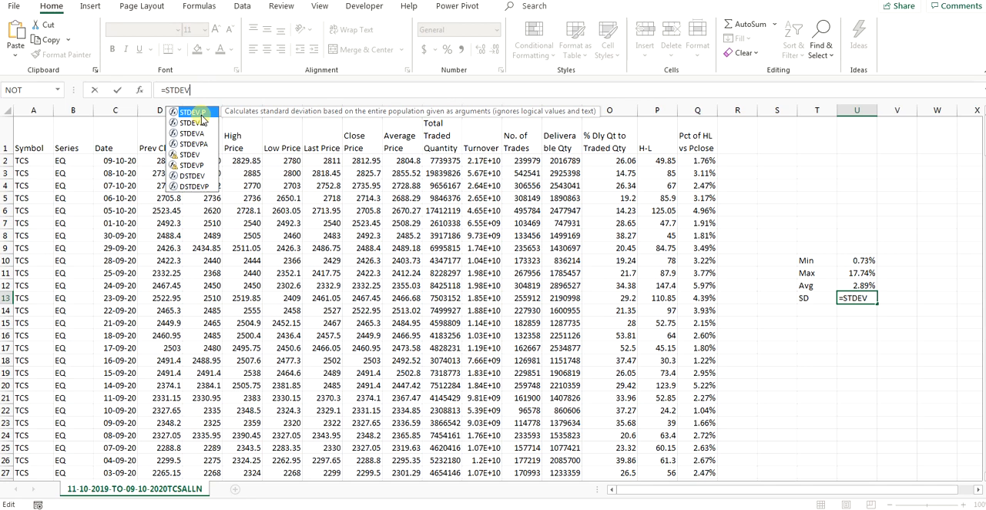
double_click(200, 114)
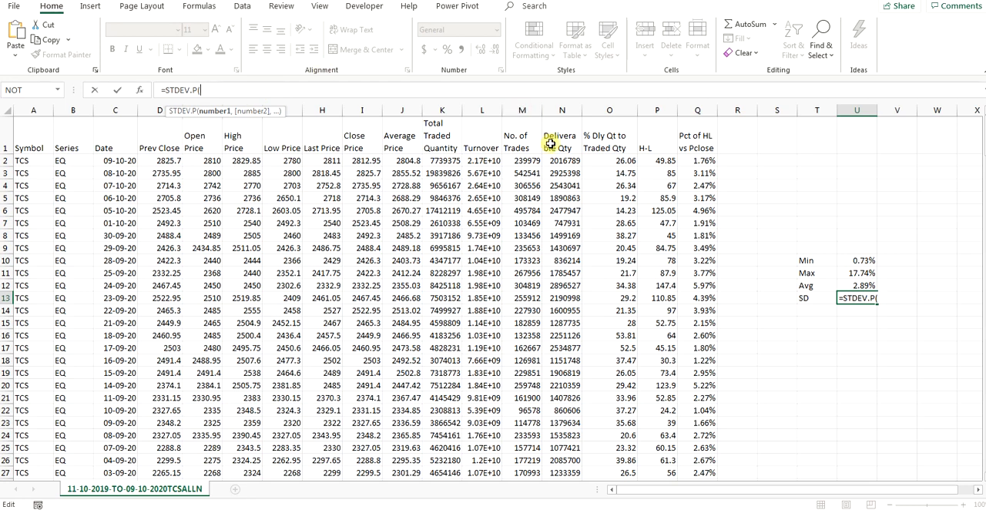
key("Return")
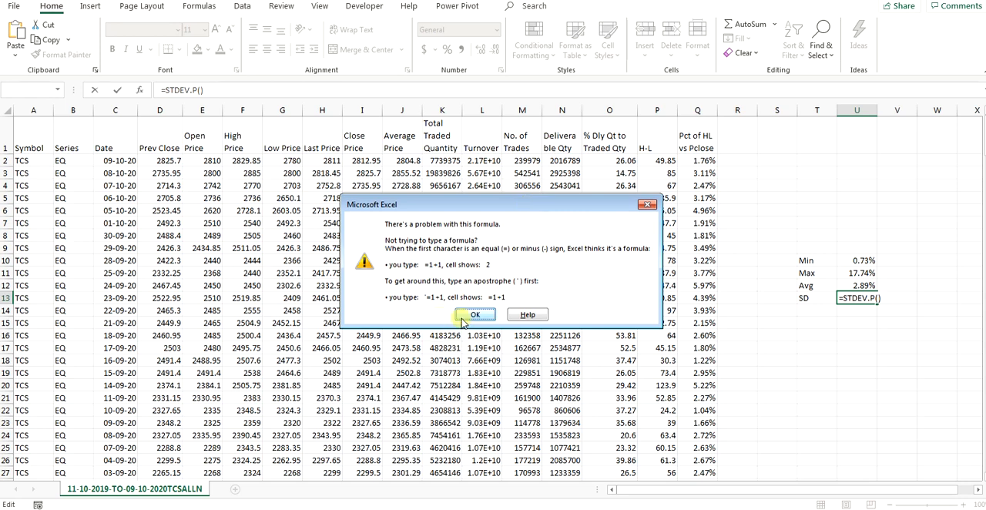
left_click(465, 317)
left_click(868, 284)
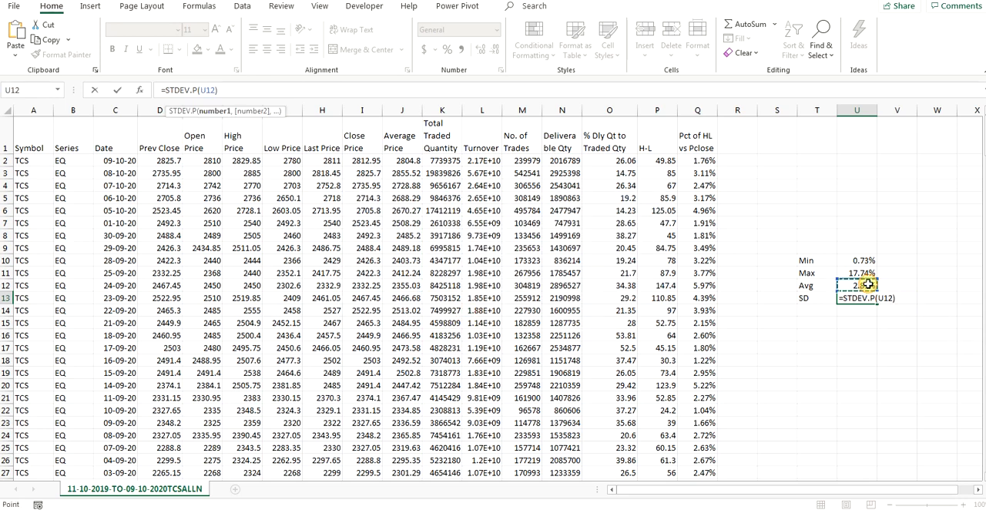
key("Escape")
Step: Enter the formula =STDEV.P(Q2:Q251) in cell U13 to calculate the standard deviation of the column Q percentages
left_click(868, 284)
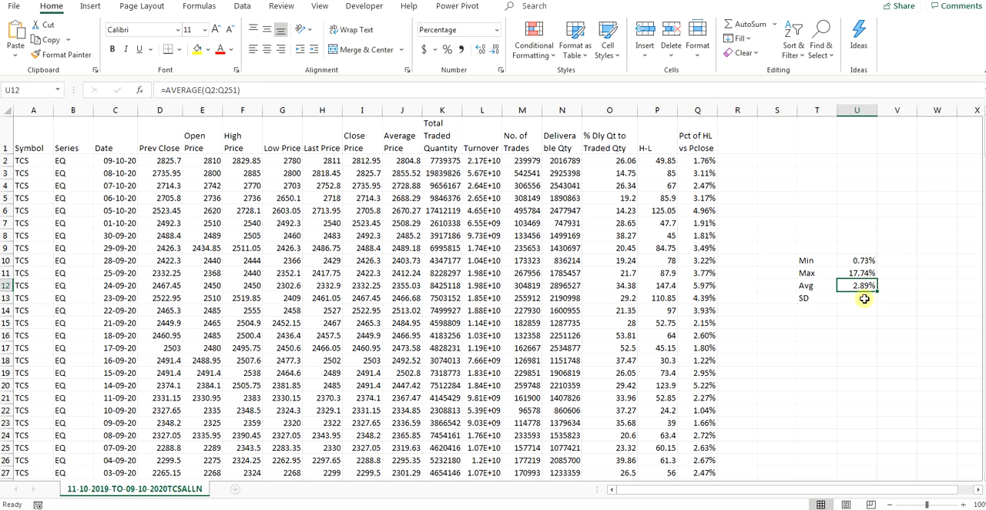
left_click(864, 297)
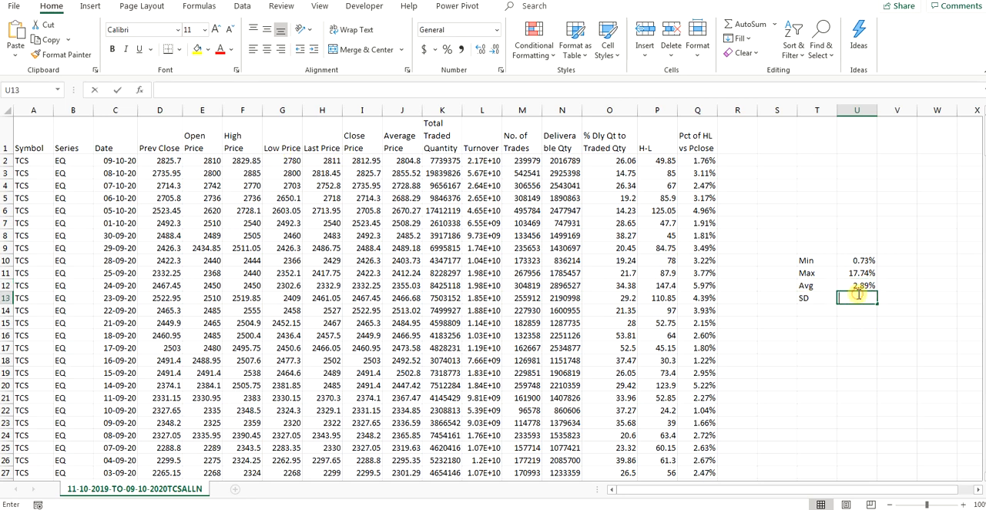
left_click(221, 91)
type("=")
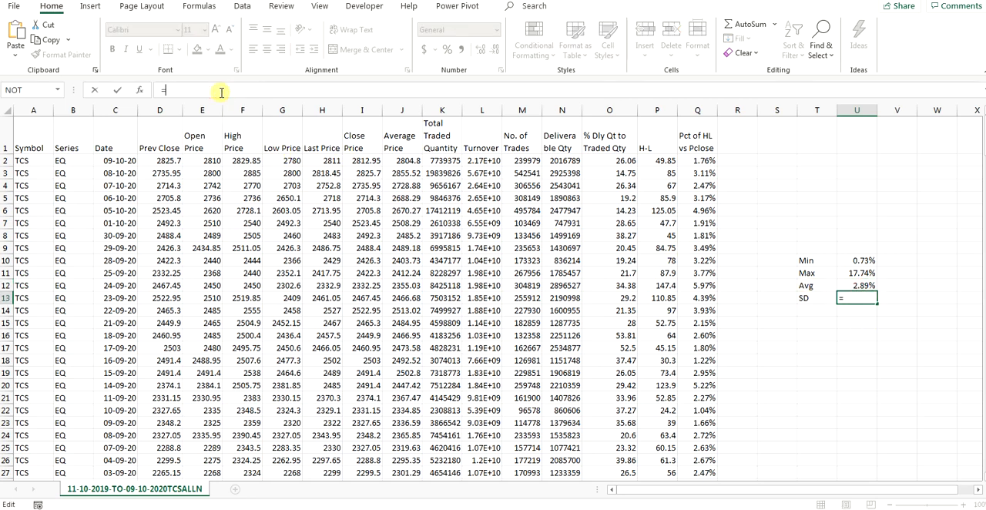
type("STDE")
key("Tab")
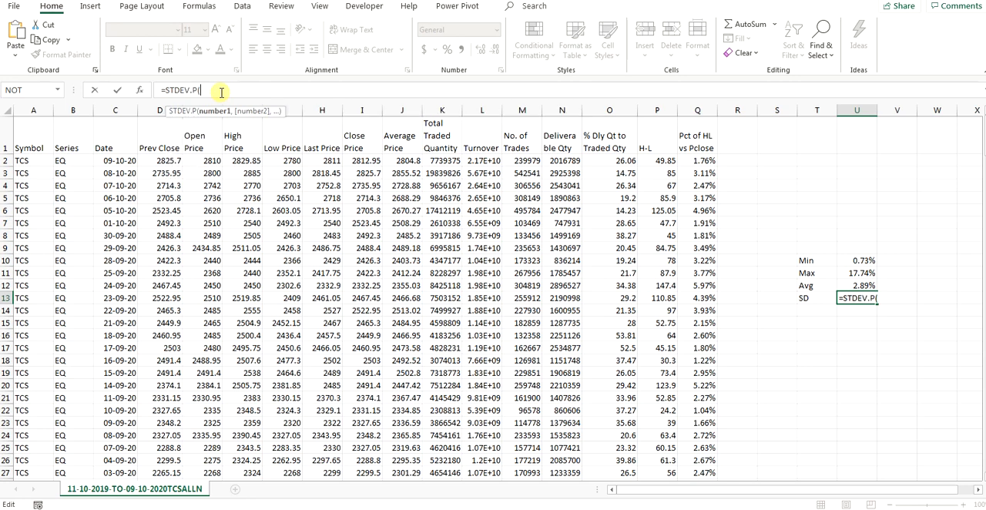
type("Q2:Q251")
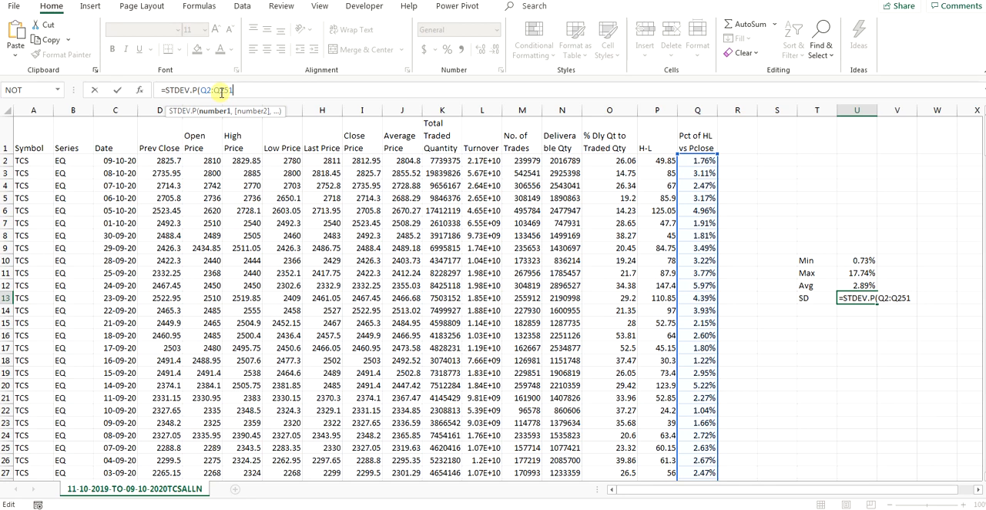
type(")")
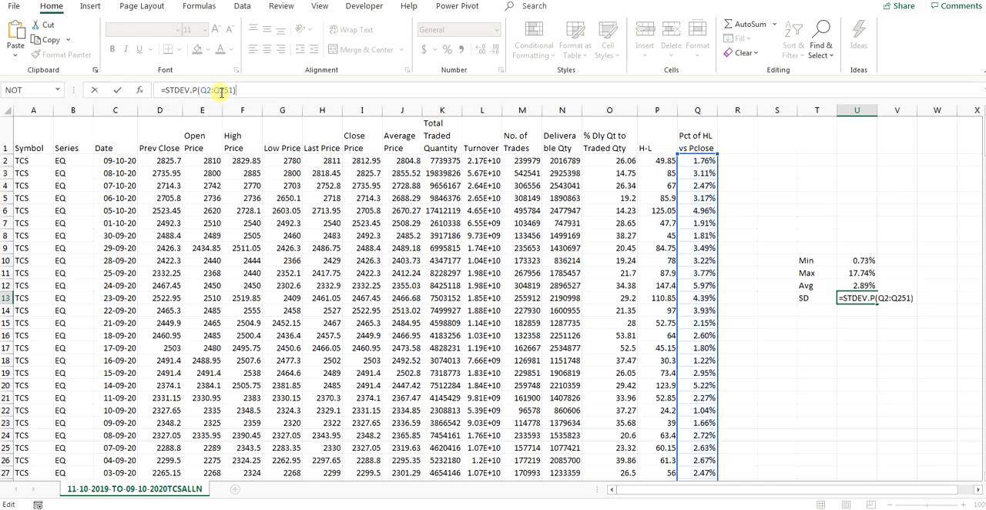
key("Return")
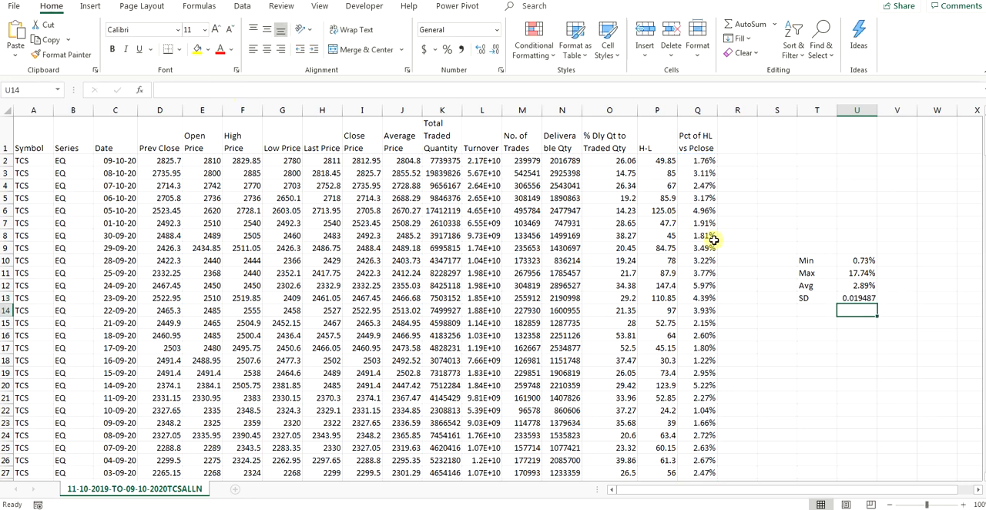
Step: Format the standard deviation in cell U13 as a percentage with 2 decimal places
left_click(864, 297)
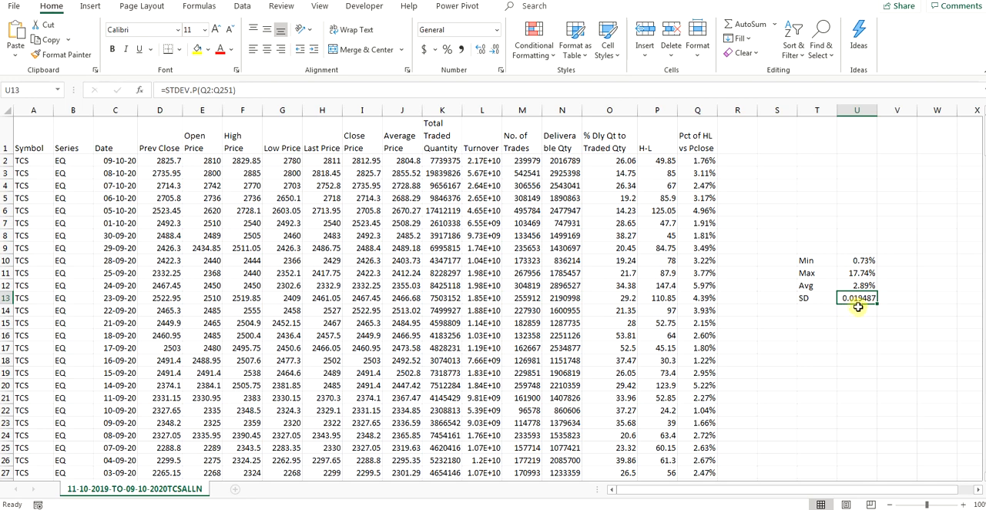
left_click(496, 31)
left_click(500, 378)
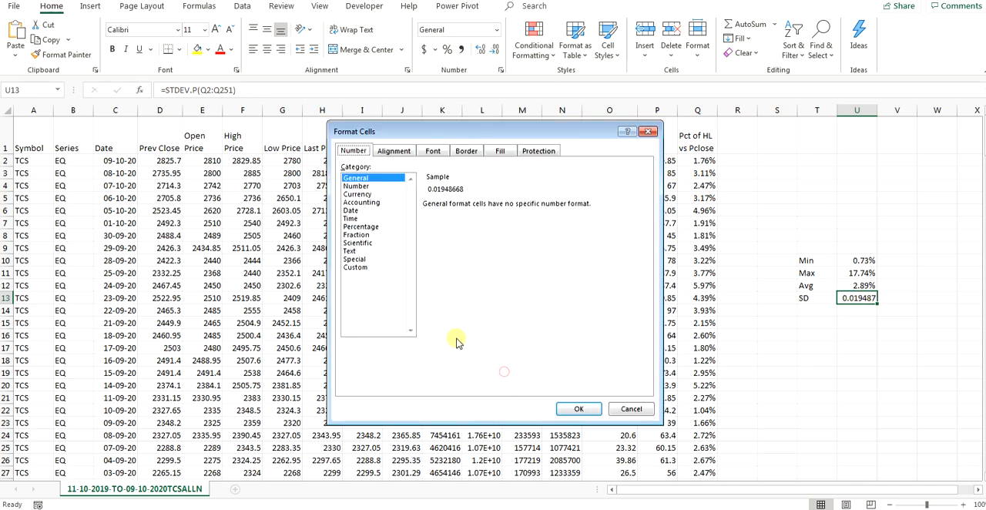
left_click(362, 228)
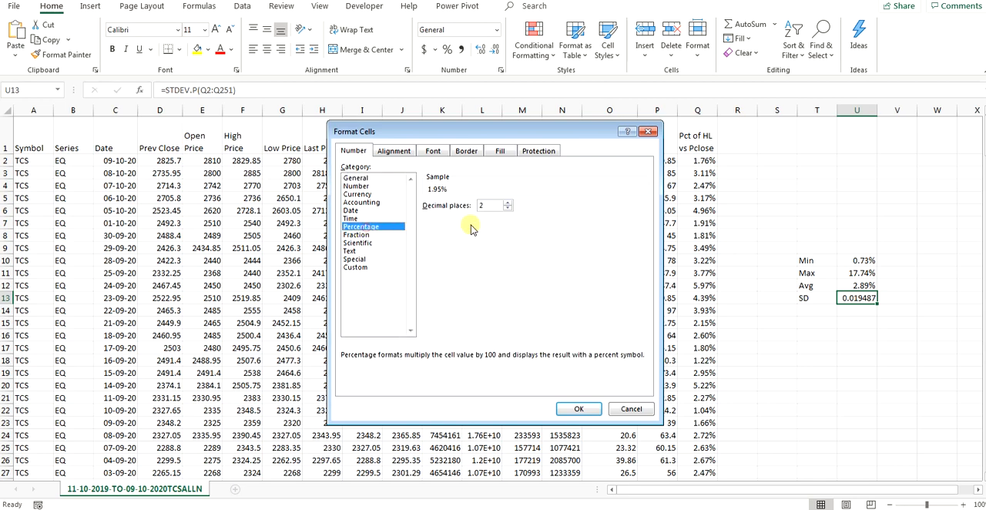
left_click(578, 409)
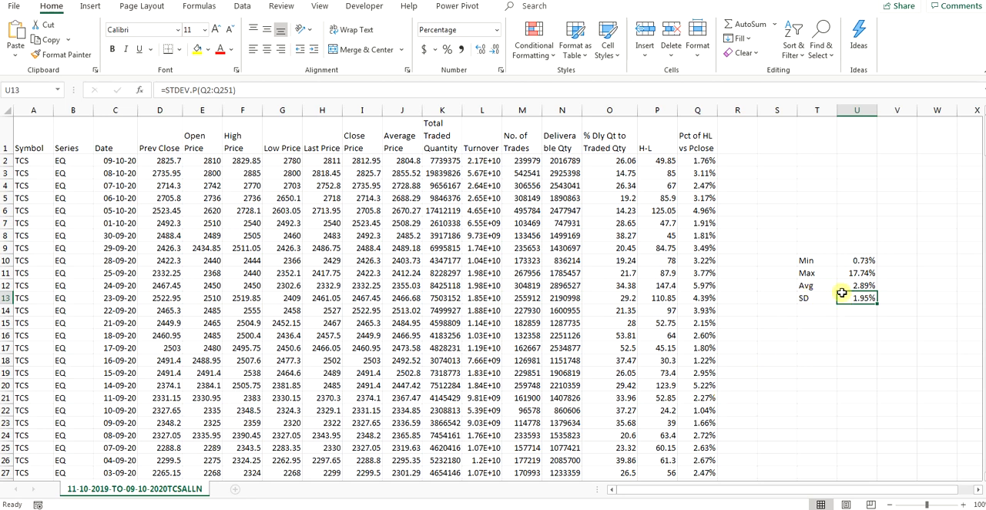
Step: Select the whole Pct of HL vs Pclose column, column Q
left_click(691, 127)
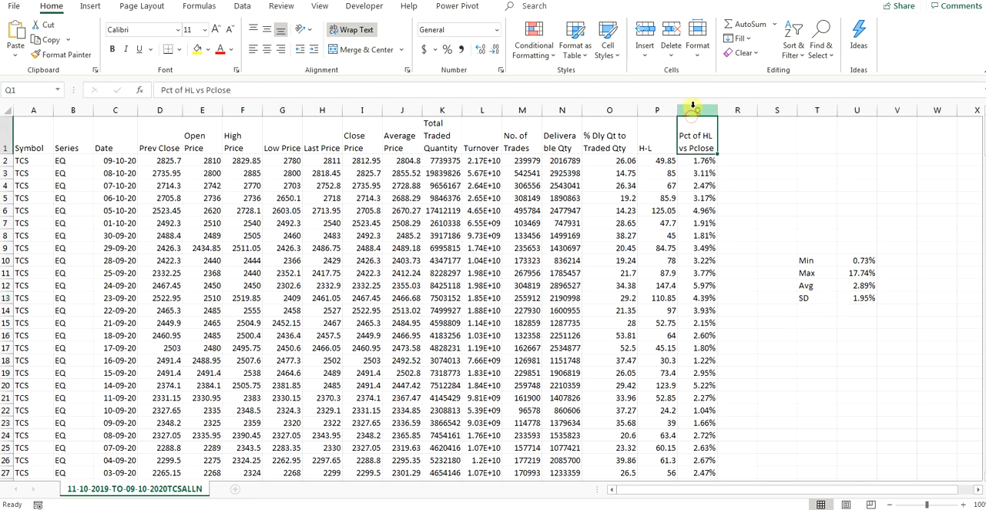
left_click(693, 108)
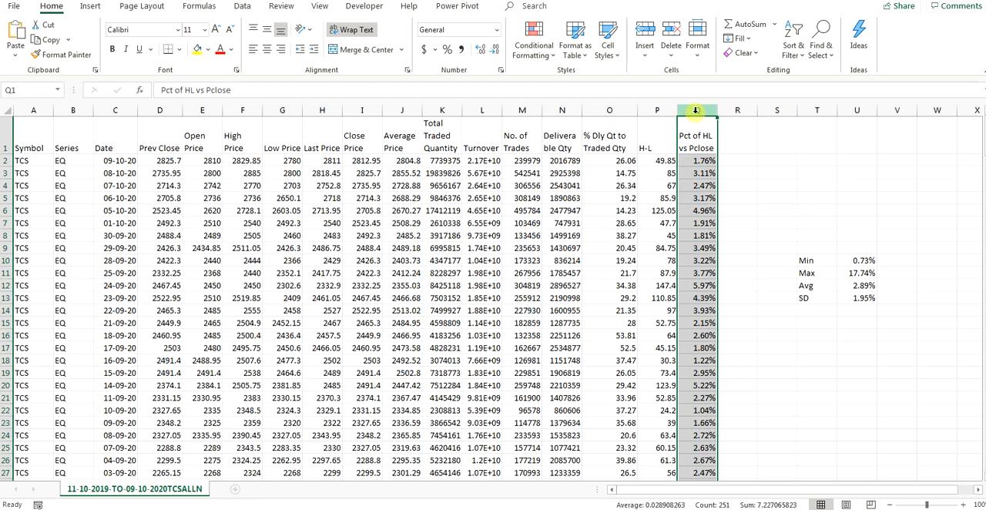
left_click(545, 59)
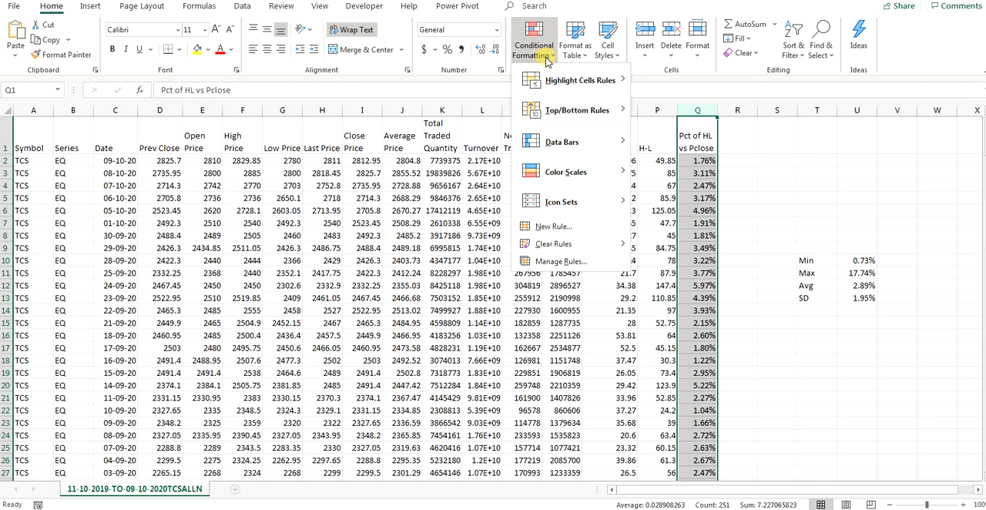
mouse_move(570, 81)
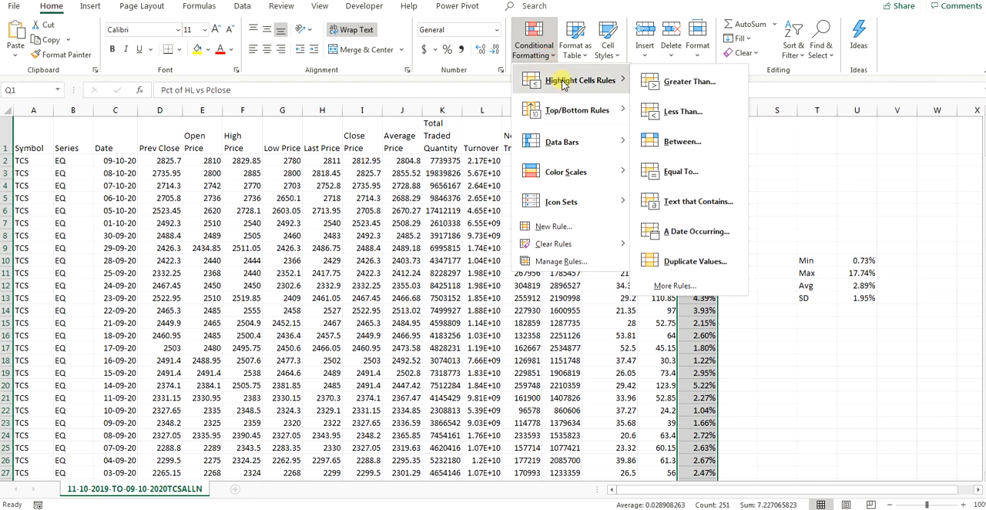
left_click(656, 81)
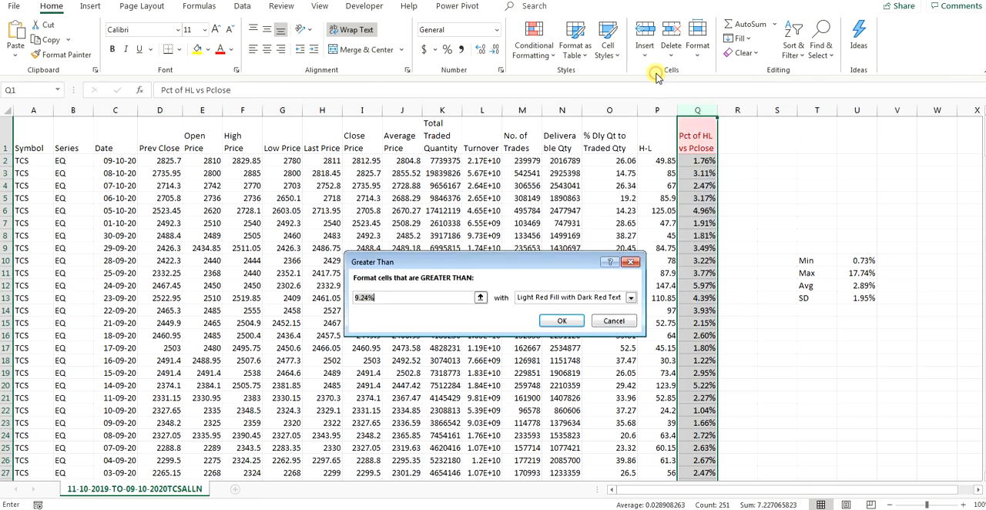
left_click(528, 298)
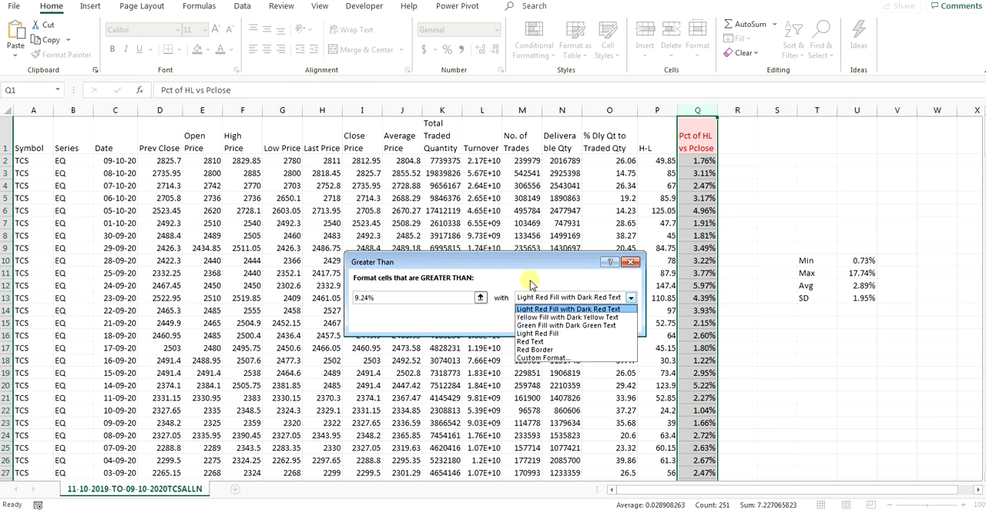
left_click(530, 289)
left_click(620, 321)
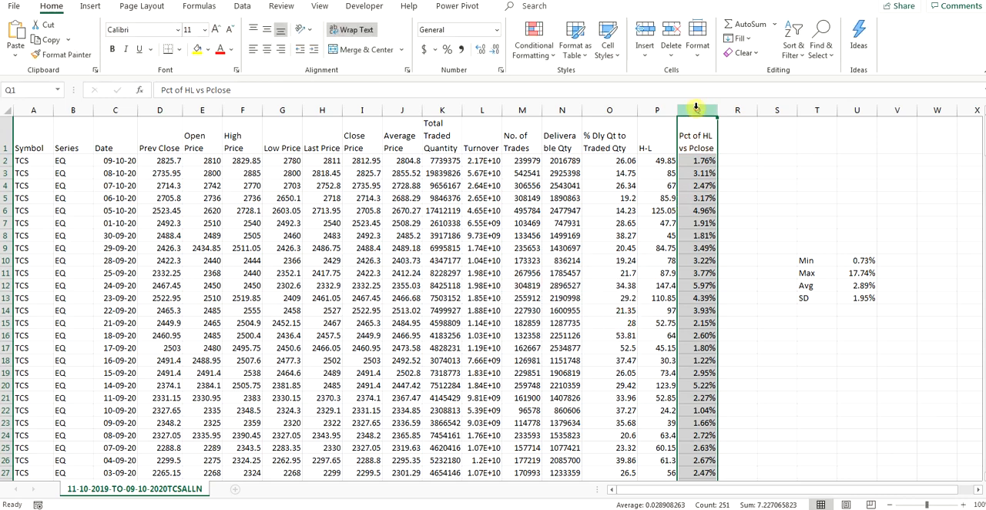
Step: Add a Less Than highlight rule to column Q referencing =$U$13, using Yellow Fill with Dark Yellow Text
left_click(543, 51)
mouse_move(558, 81)
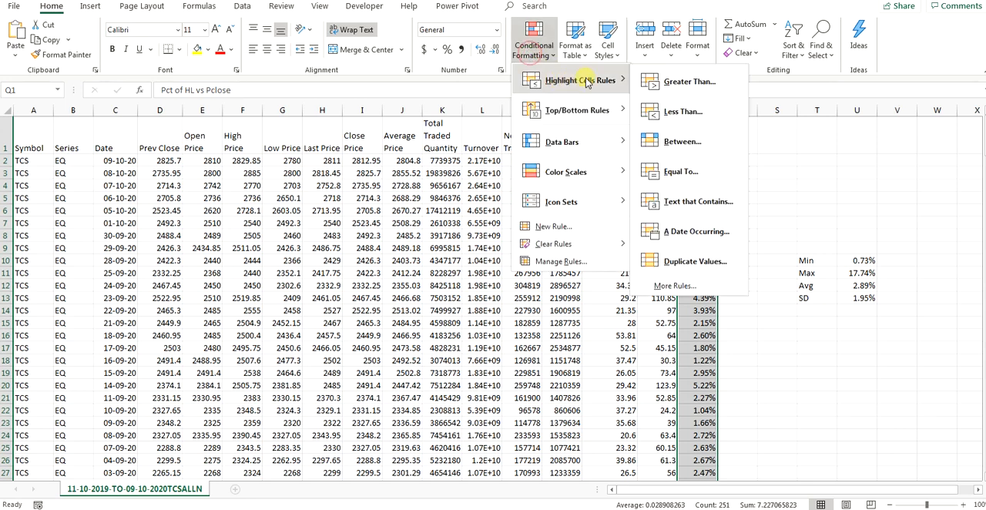
left_click(678, 112)
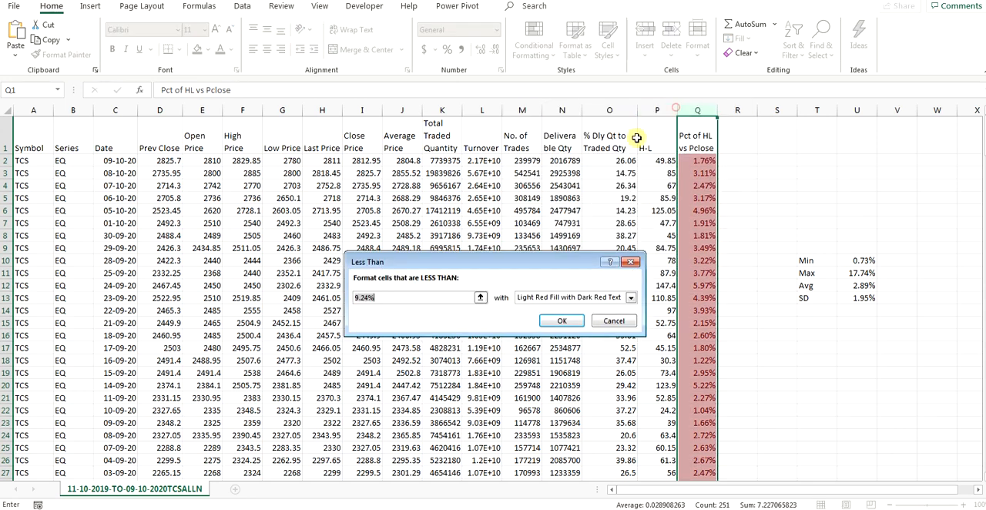
left_click(537, 300)
left_click(541, 317)
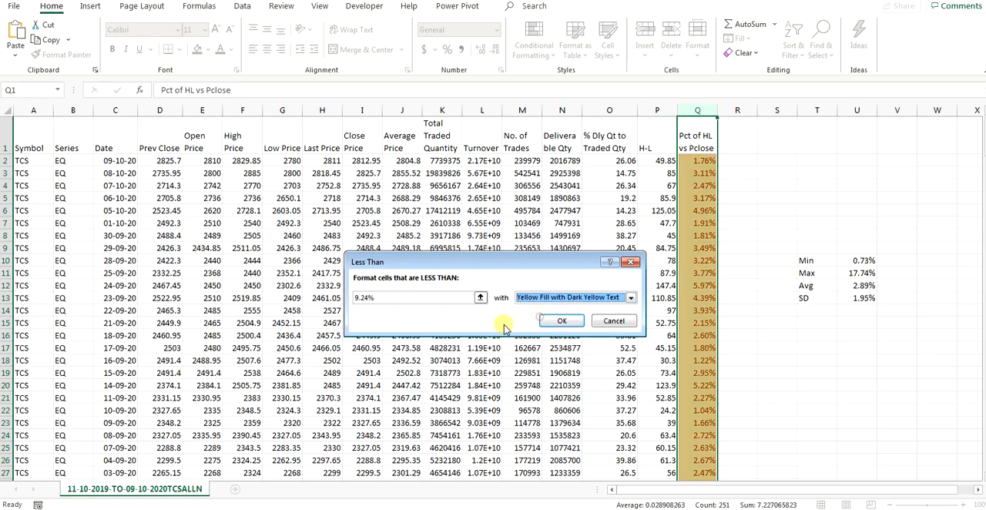
left_click(428, 296)
key("BackSpace")
key("BackSpace")
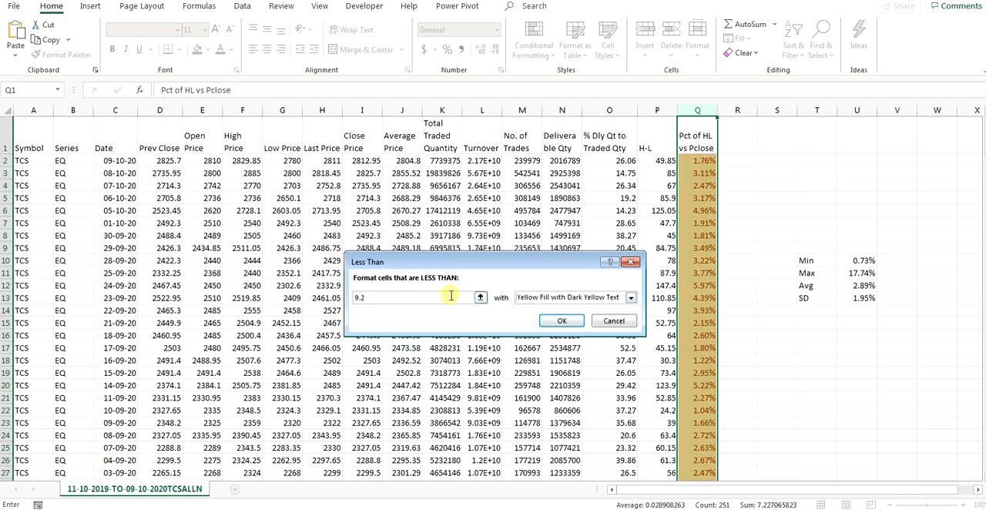
left_click(865, 298)
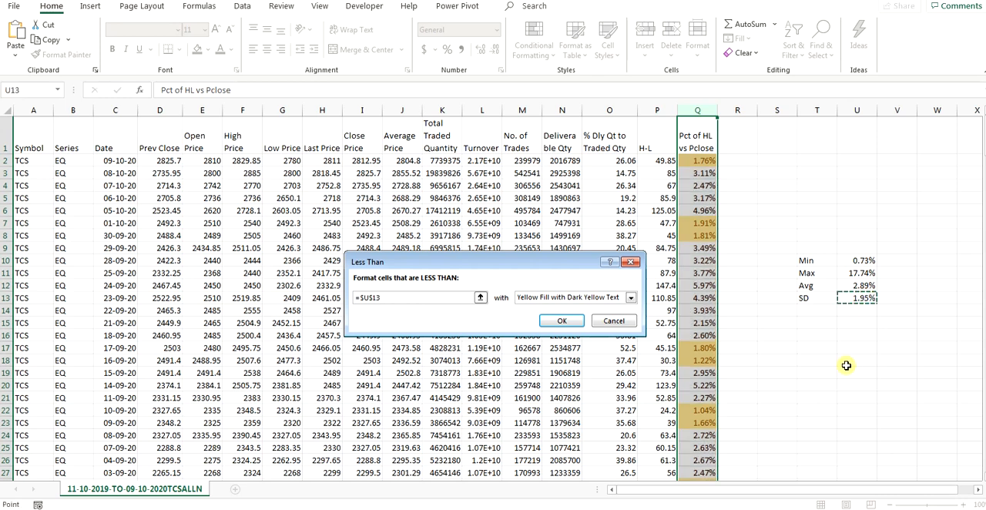
left_click(551, 300)
left_click(550, 301)
left_click(564, 320)
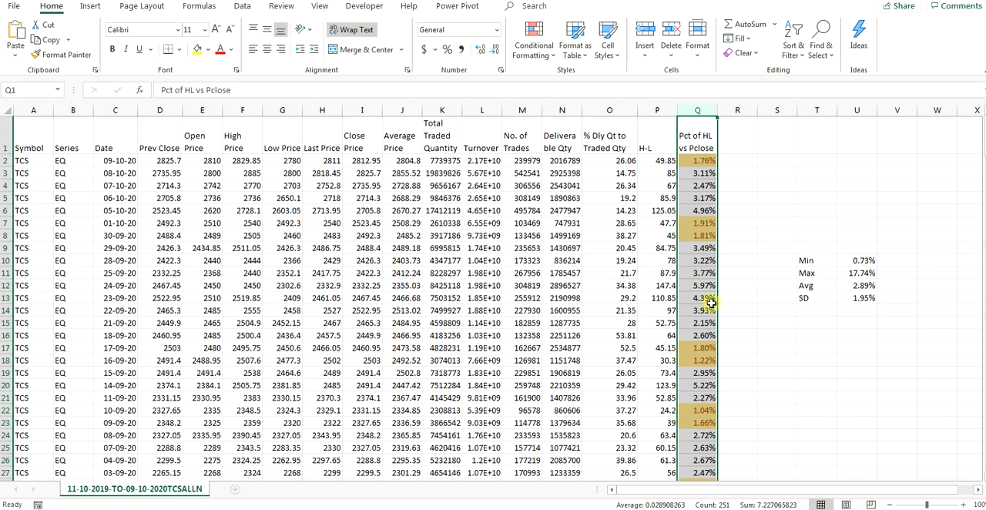
Step: Examine the yellow-highlighted percentages in column Q, such as Q2, Q7 and Q8, against the standard deviation in U13
scroll(708, 331, "down", 11)
scroll(714, 340, "up", 11)
left_click(703, 224)
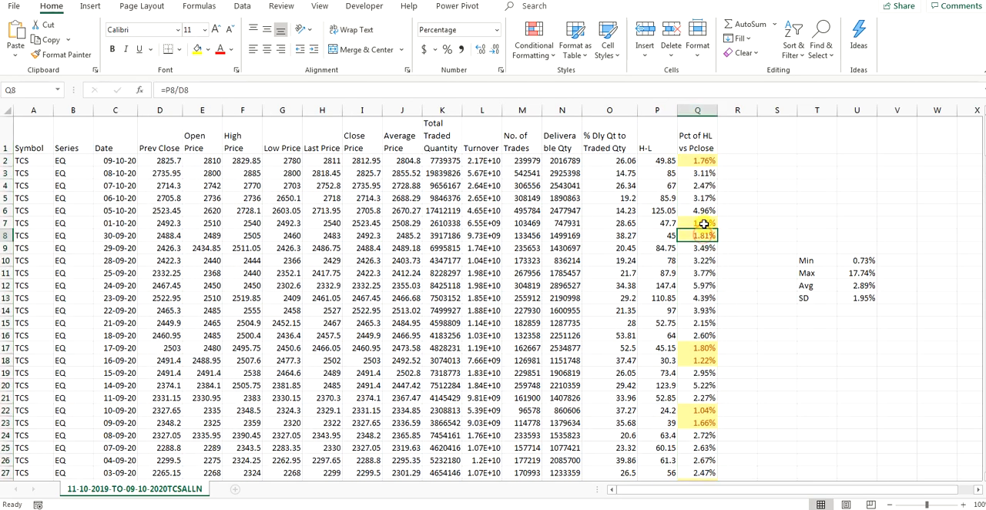
left_click(702, 163)
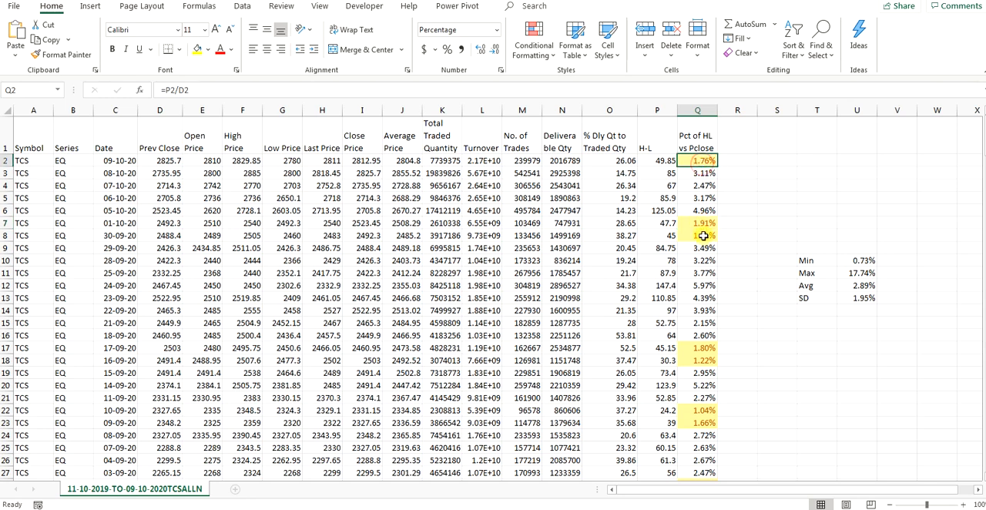
left_click(703, 231)
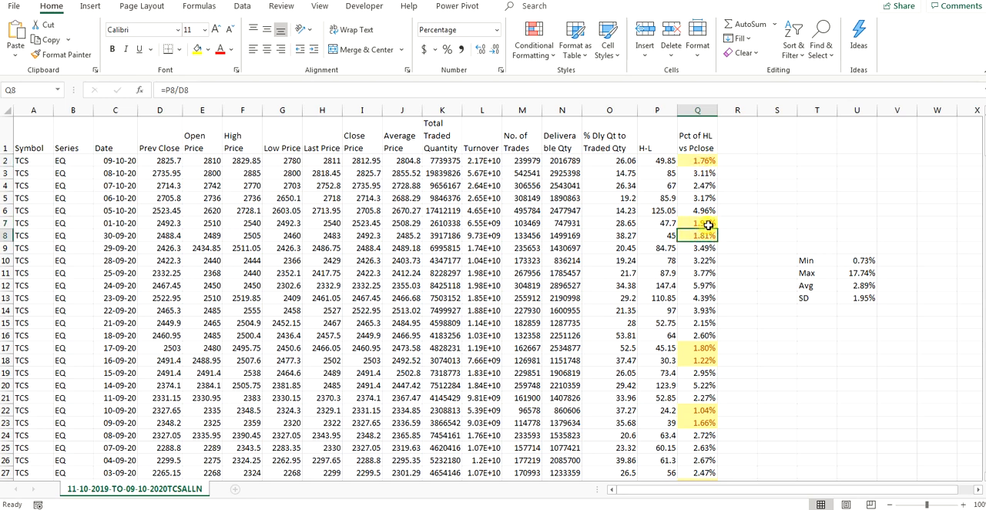
left_click(708, 225)
left_click(707, 233)
left_click(704, 224)
left_click(699, 169)
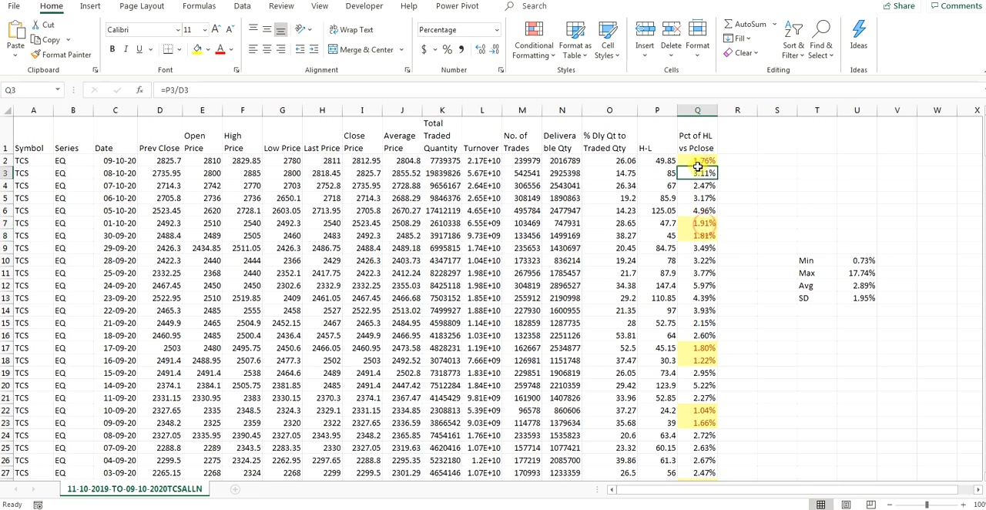
left_click(708, 163)
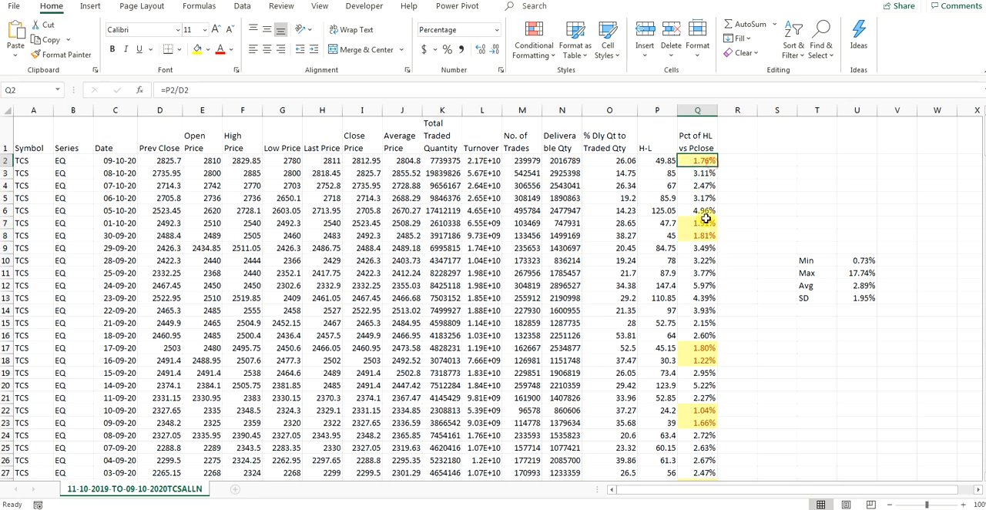
left_click(701, 222)
left_click(702, 238)
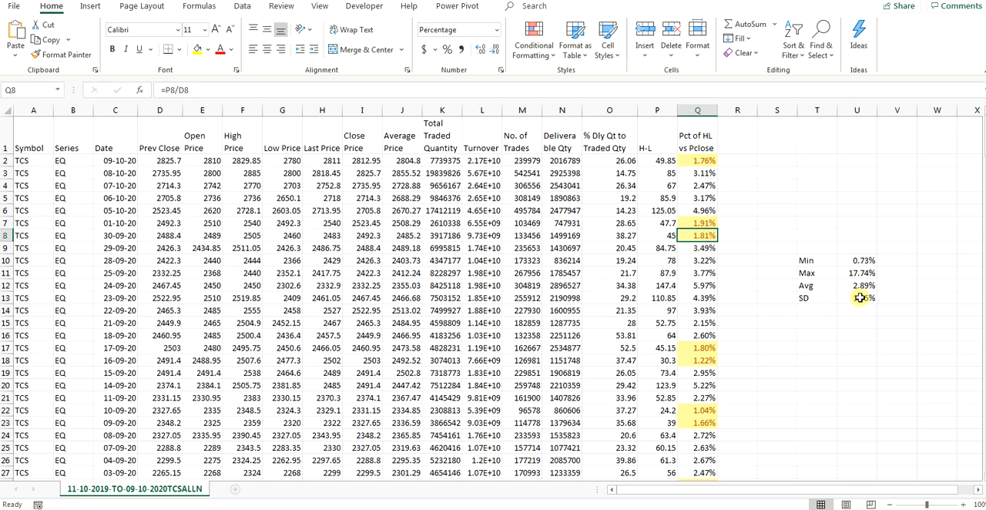
Step: Add a Greater Than highlight rule to column Q referencing =$U$13*2, using Green Fill with Dark Green Text
left_click(697, 110)
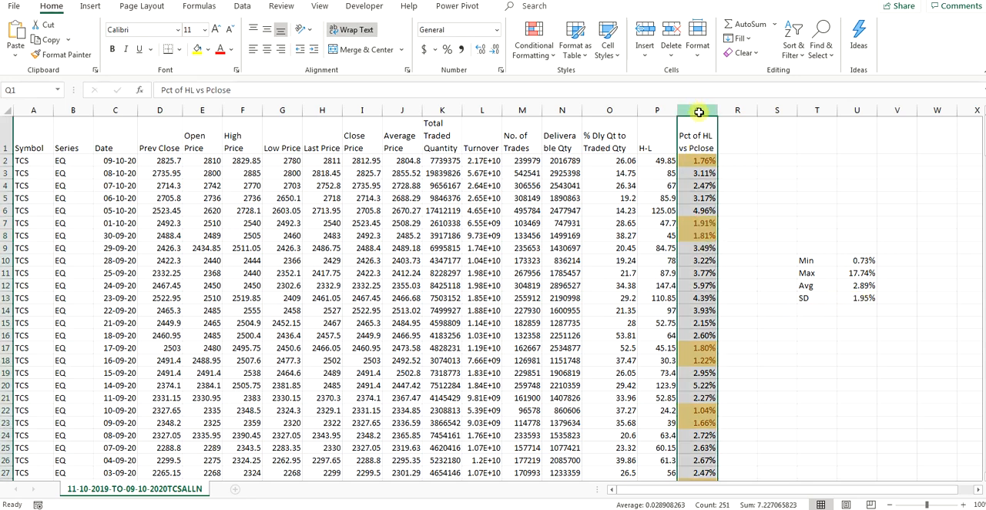
left_click(537, 60)
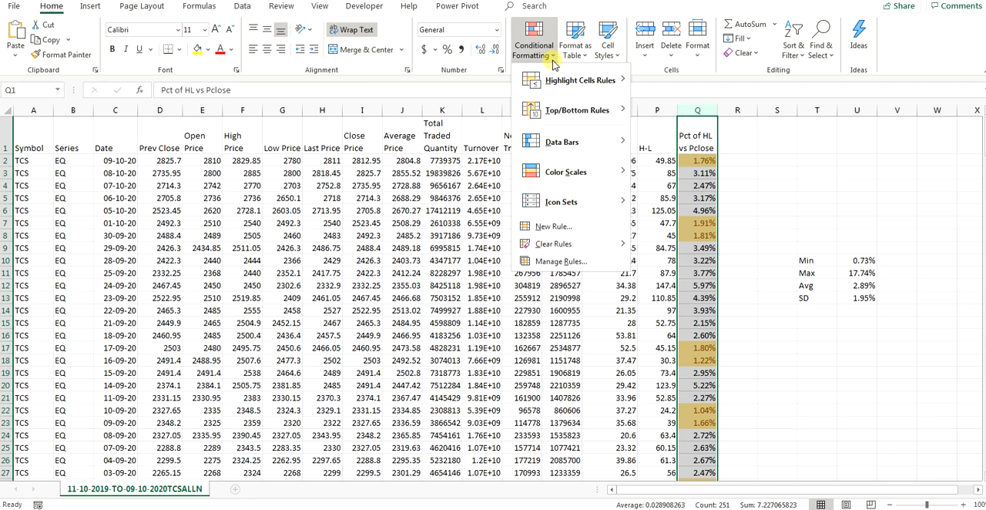
mouse_move(578, 80)
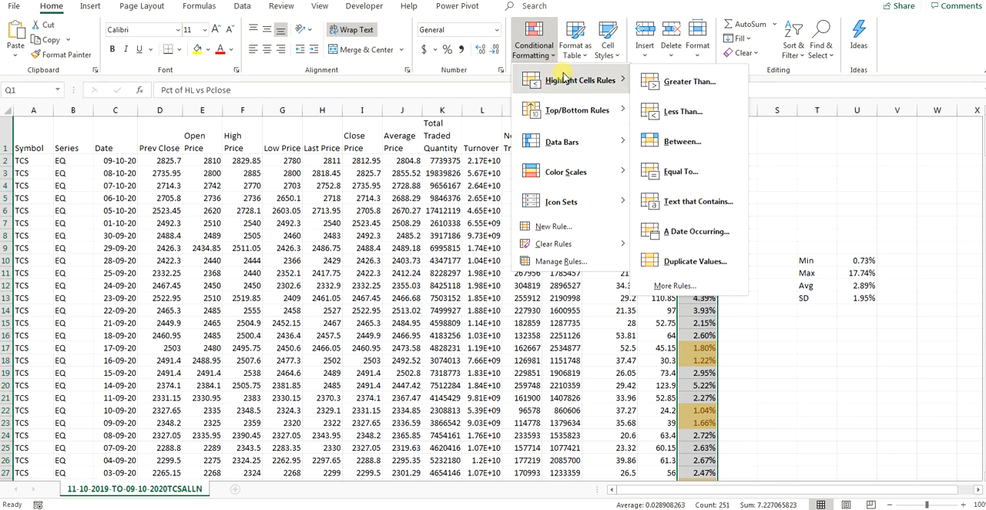
left_click(678, 80)
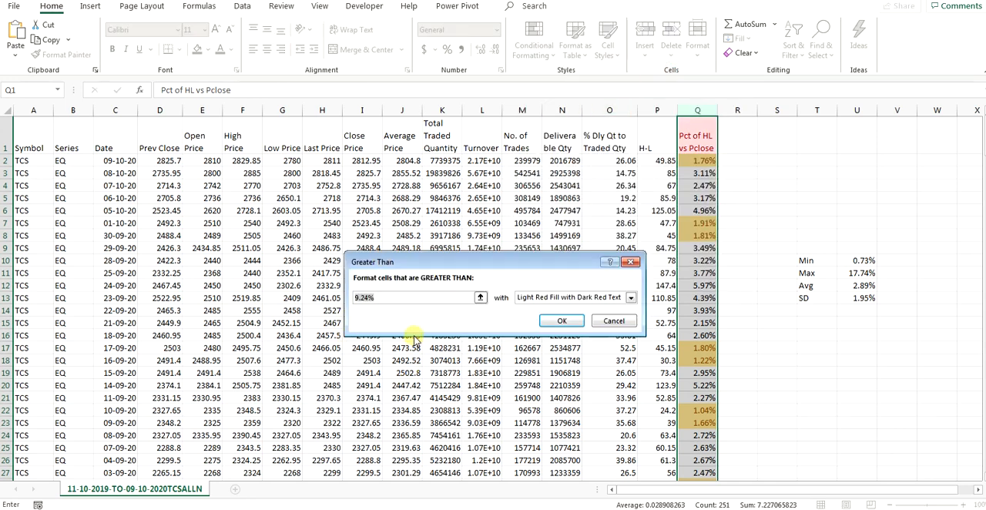
left_click(859, 299)
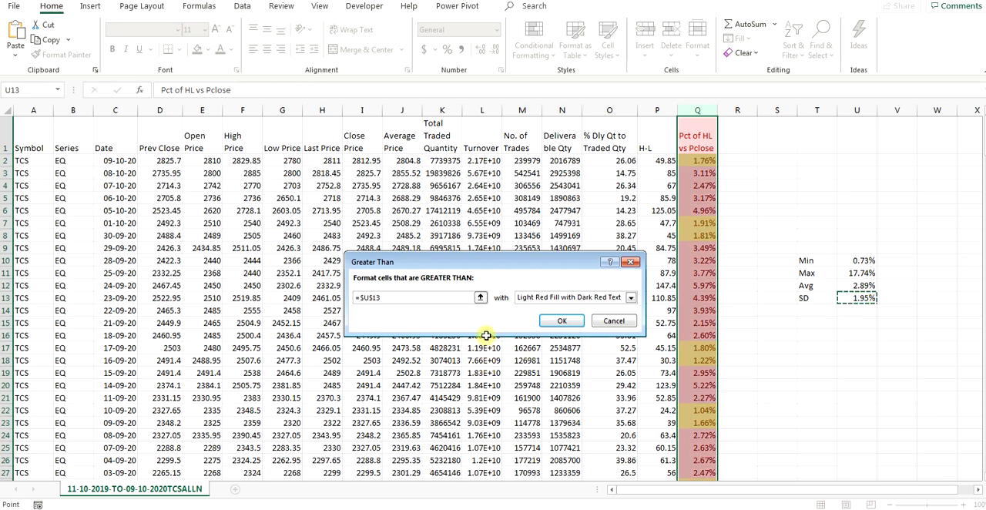
type("*2")
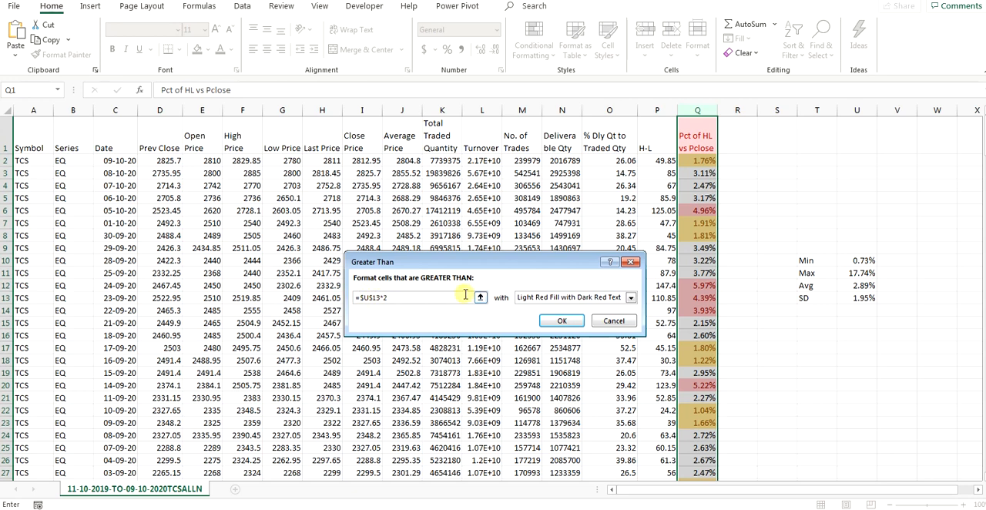
left_click(536, 298)
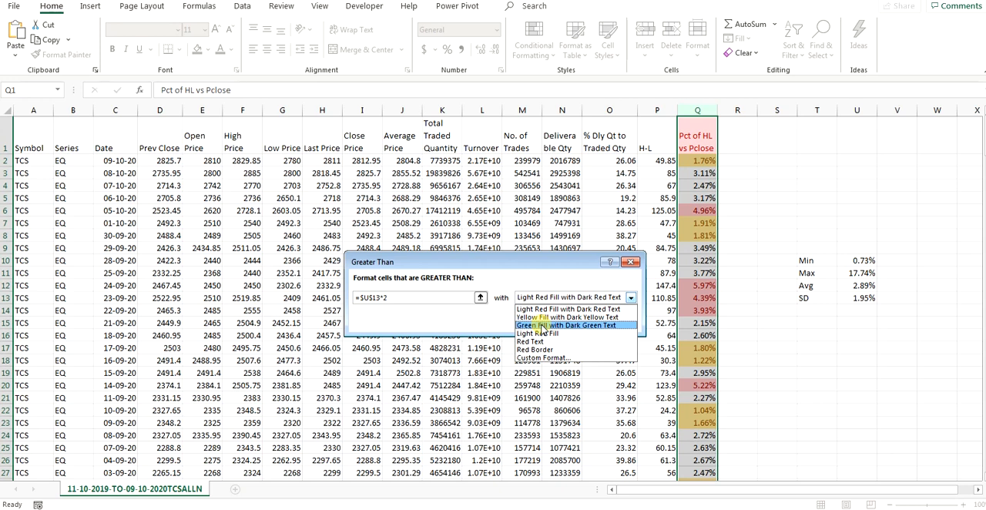
left_click(543, 326)
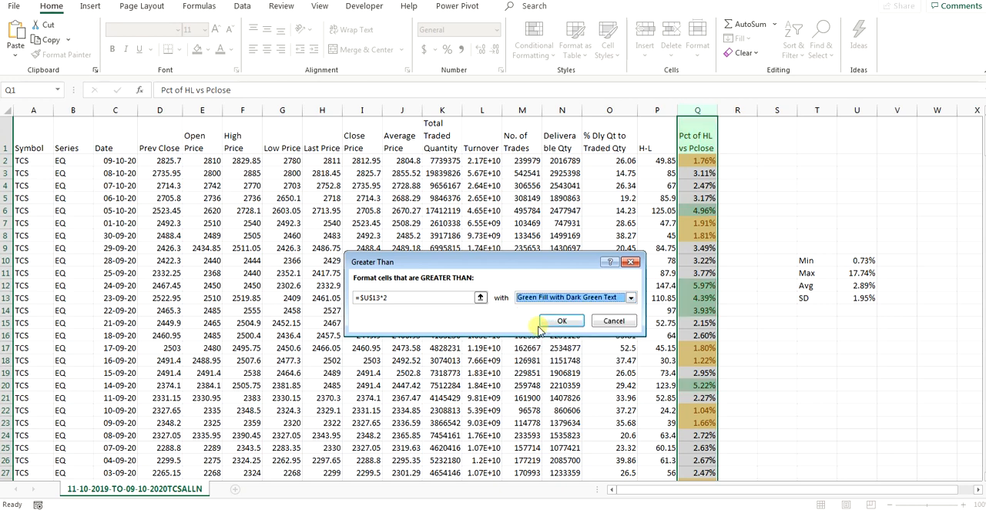
left_click(570, 320)
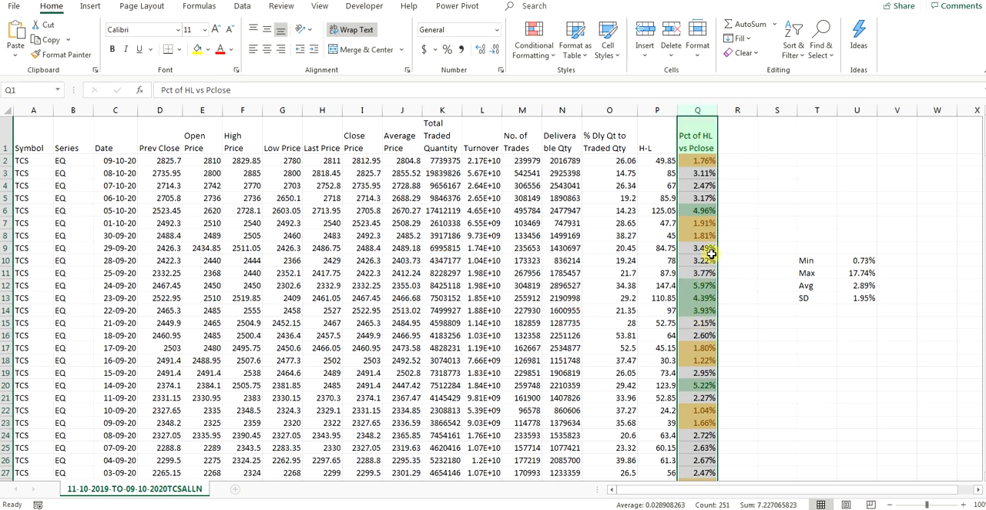
Step: Examine the green-highlighted percentages in column Q, such as Q6, Q12, Q13 and Q14, and the highlighting further down the column
left_click(701, 210)
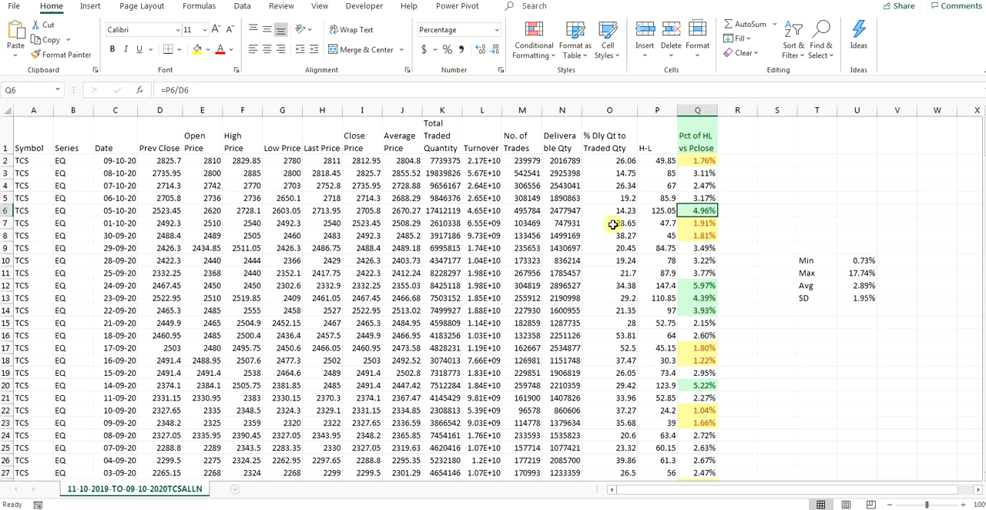
left_click(704, 286)
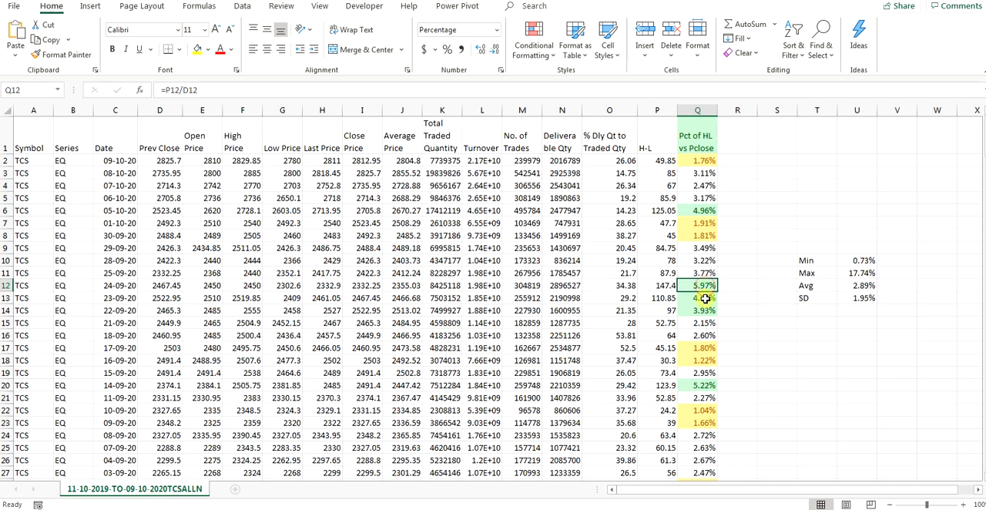
left_click(705, 298)
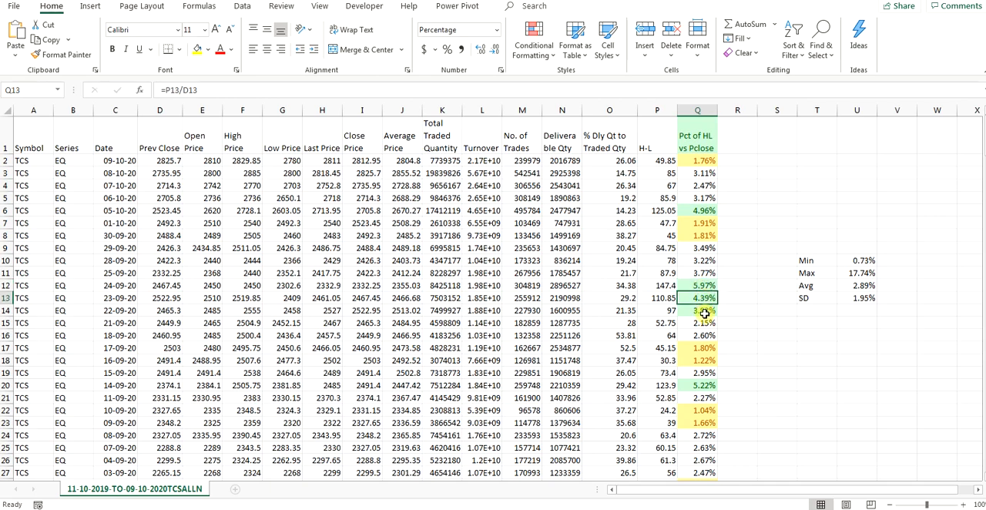
left_click(703, 311)
scroll(710, 431, "down", 6)
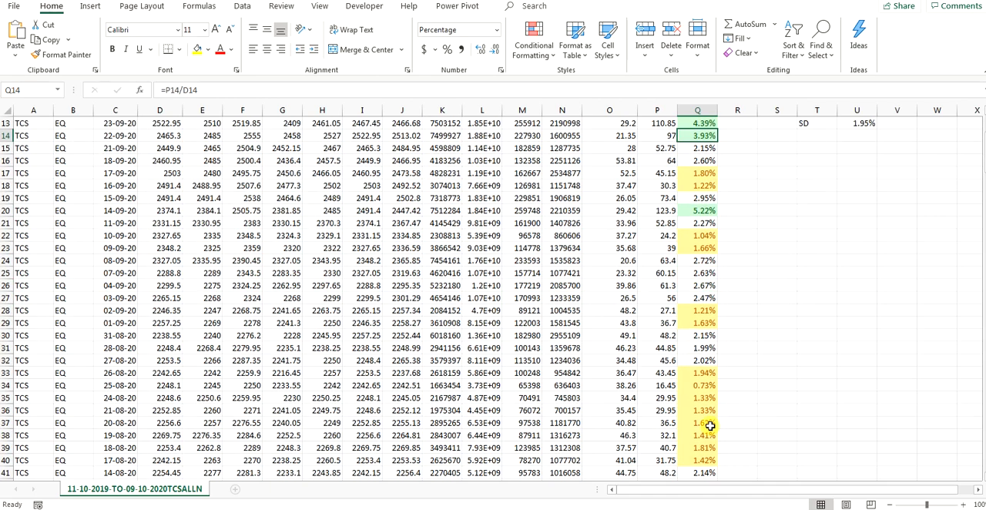
scroll(714, 434, "up", 6)
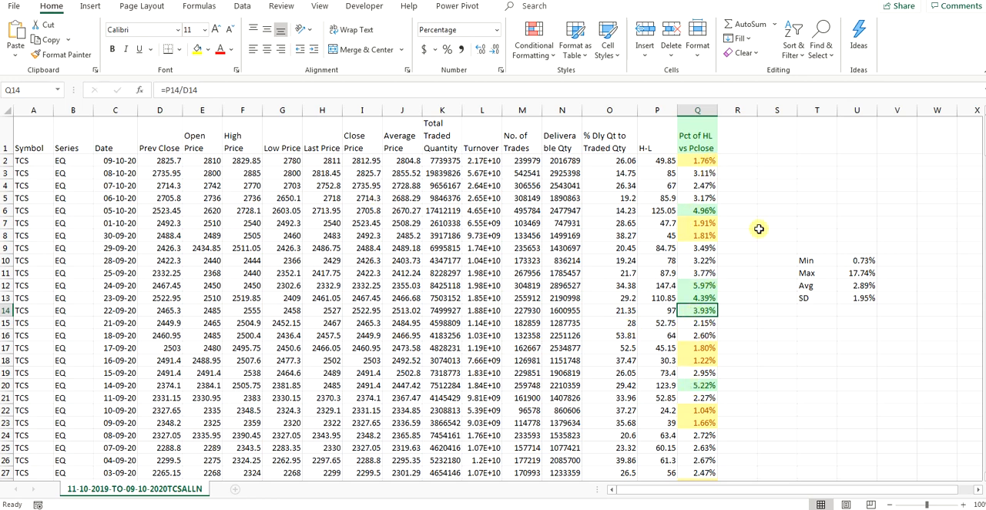
Step: Format the Min cell U10 as Number and change its formula to =MIN(N2:N251) for the Deliverable Qty column
left_click(565, 109)
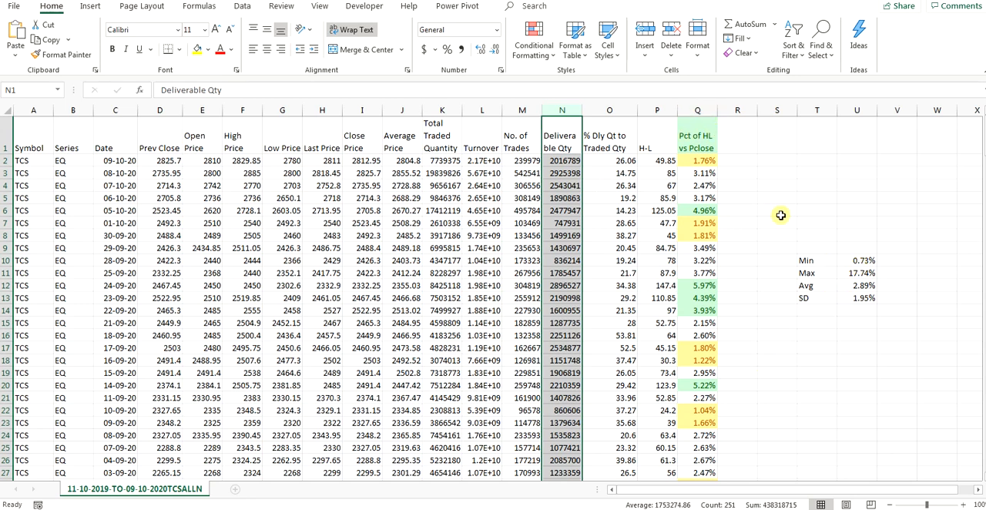
left_click(853, 261)
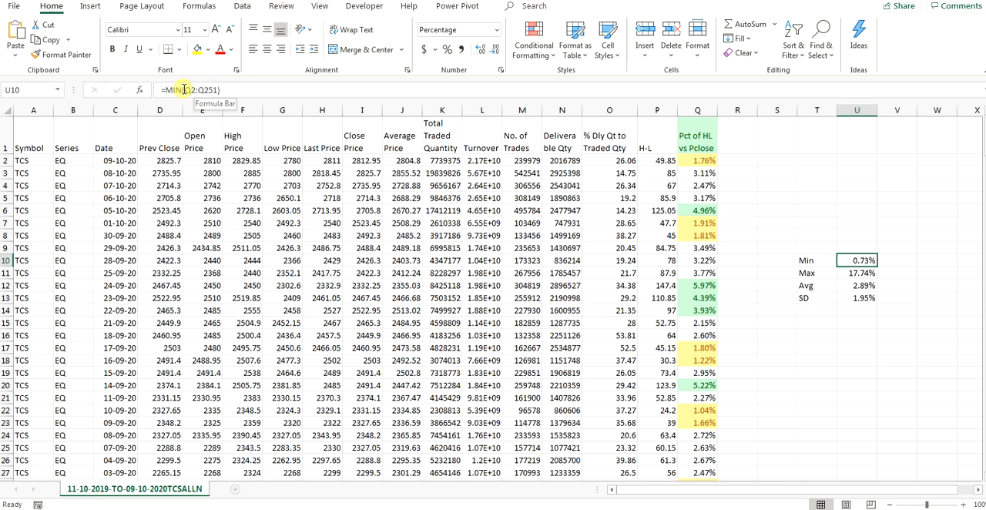
left_click(497, 29)
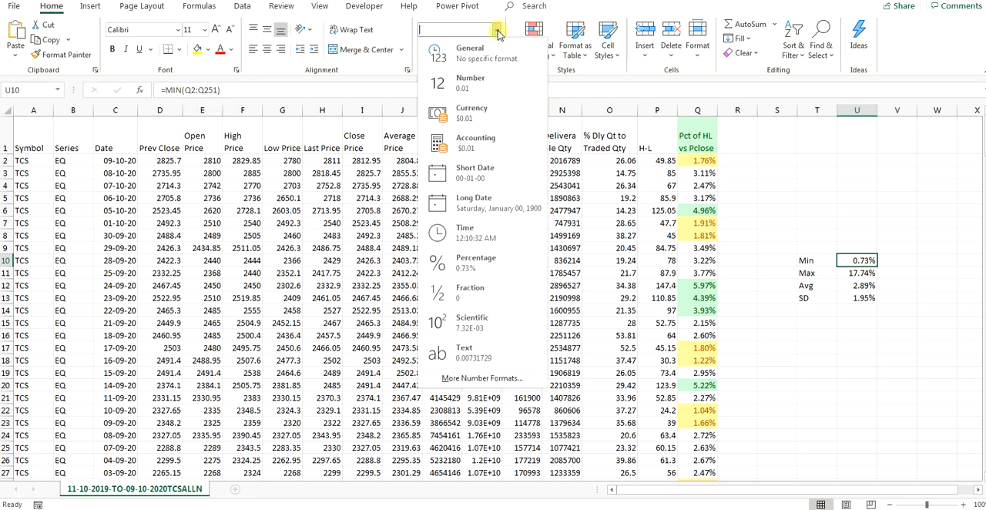
left_click(484, 81)
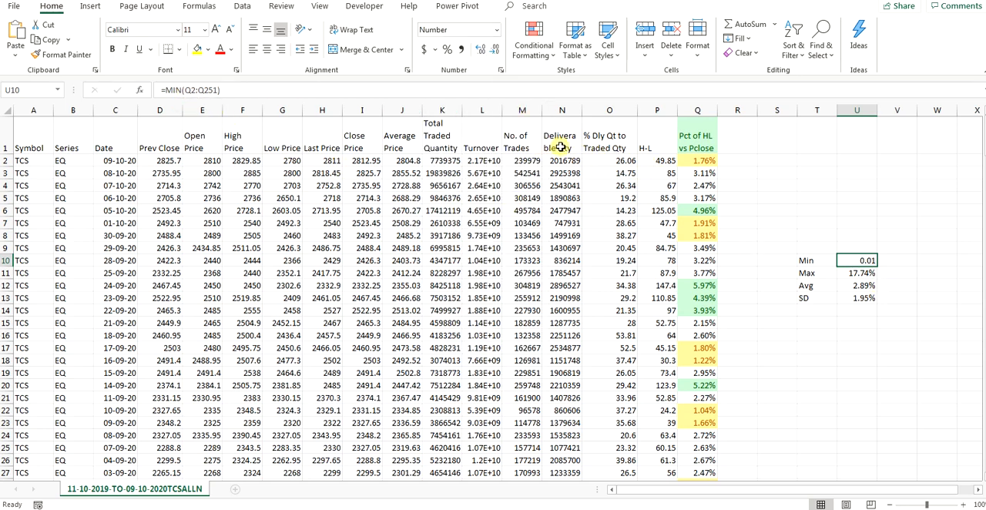
left_click(203, 90)
key("Delete")
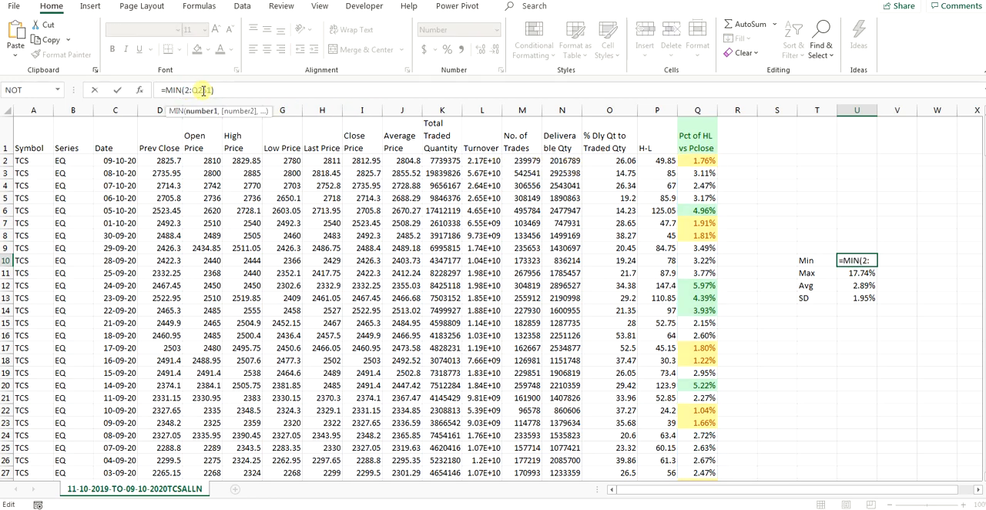
type("N(")
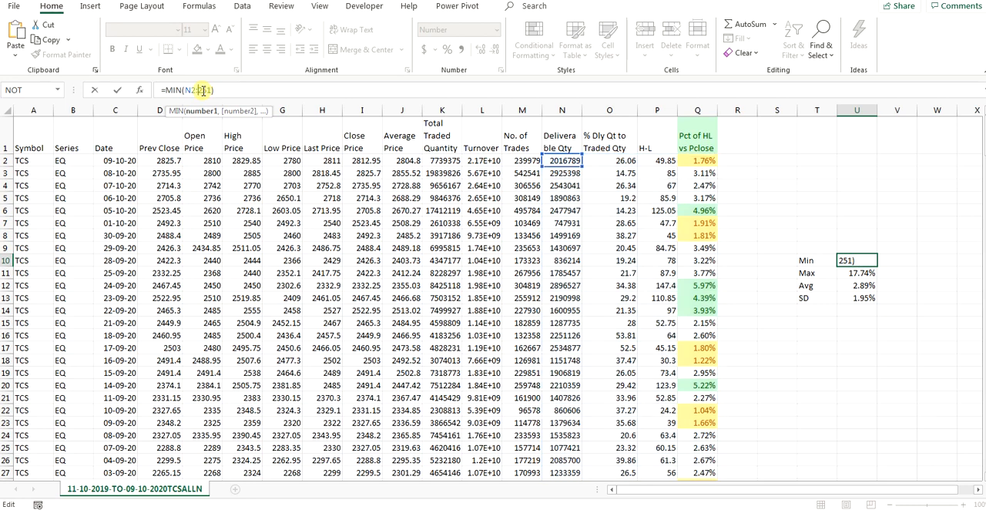
type("N")
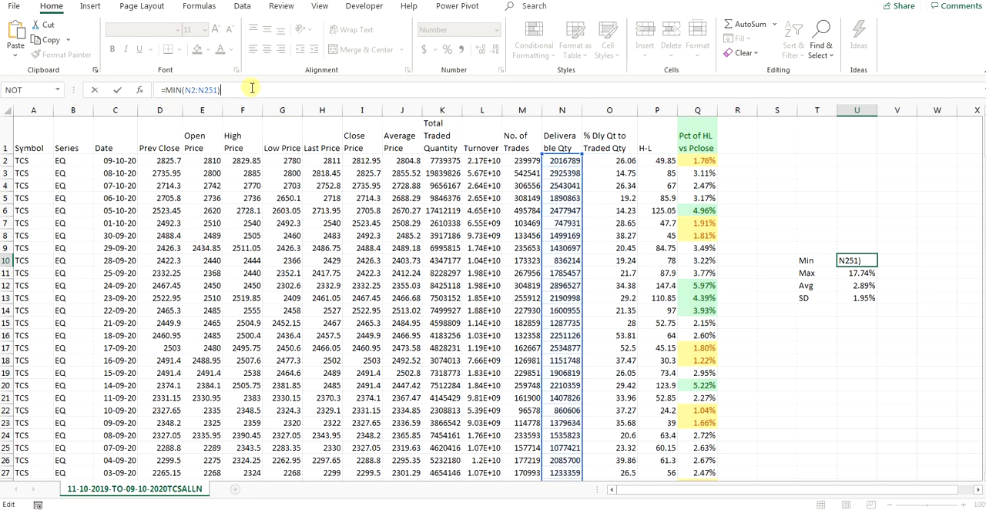
key("Return")
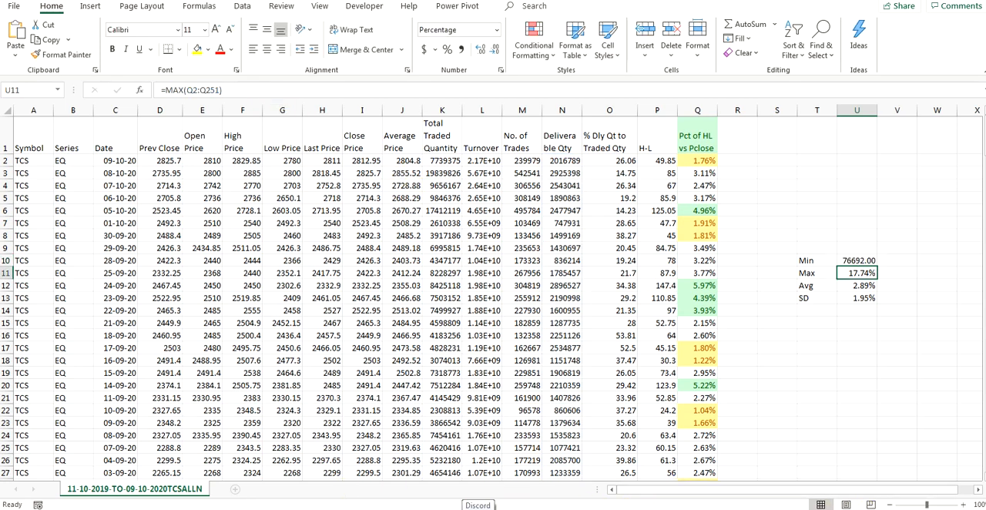
left_click(931, 509)
left_click(929, 471)
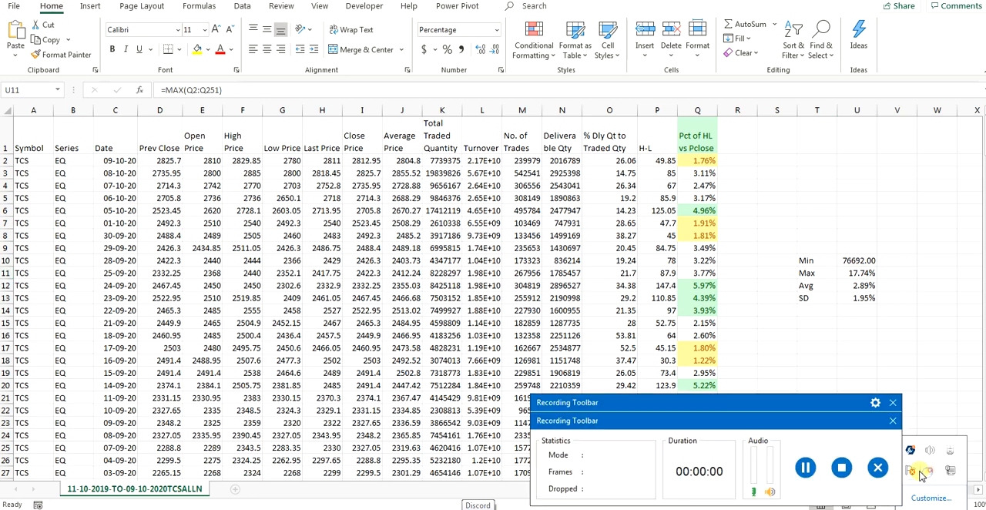
left_click(804, 468)
left_click(892, 402)
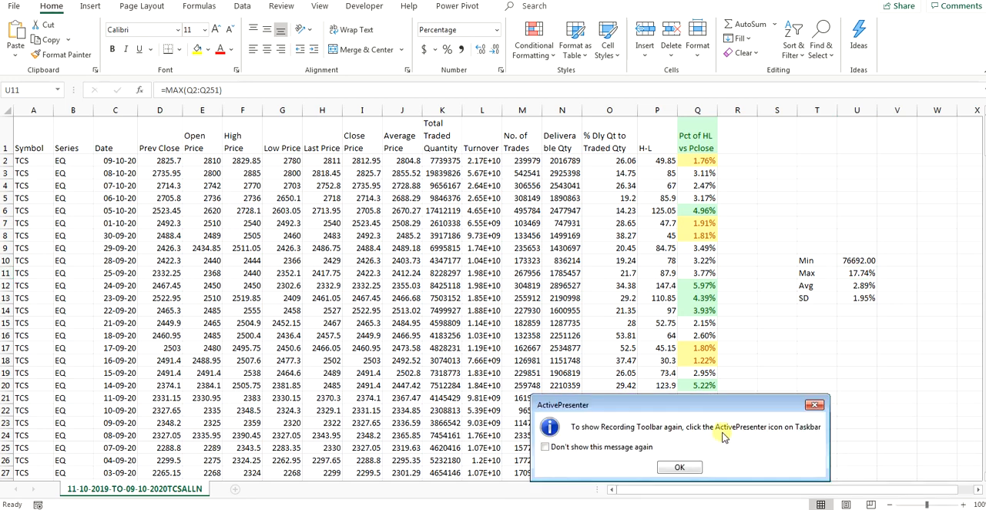
left_click(679, 467)
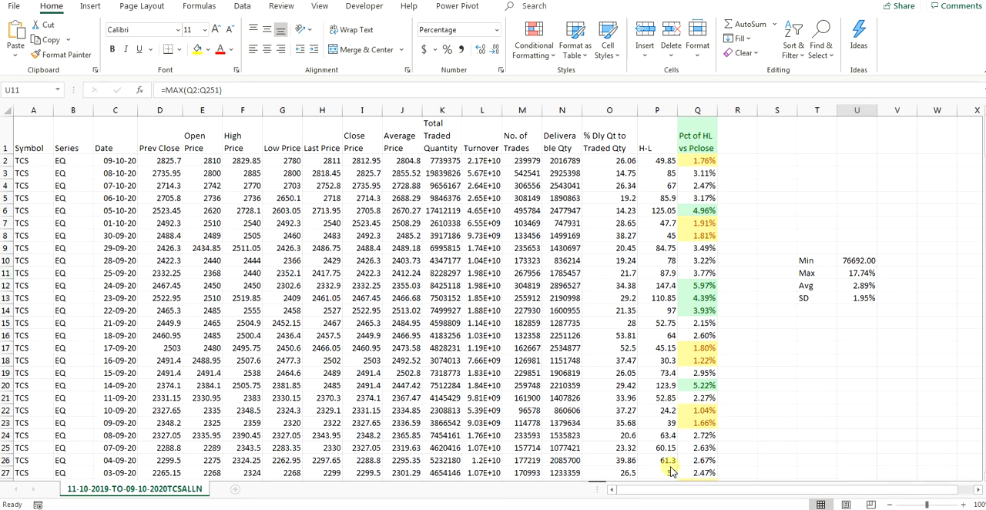
left_click(849, 263)
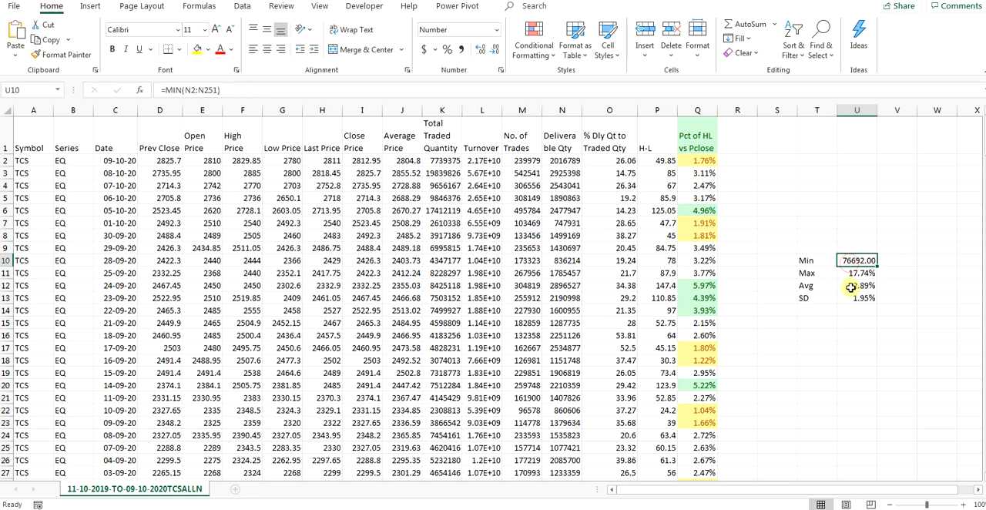
left_click(854, 275)
left_click(857, 261)
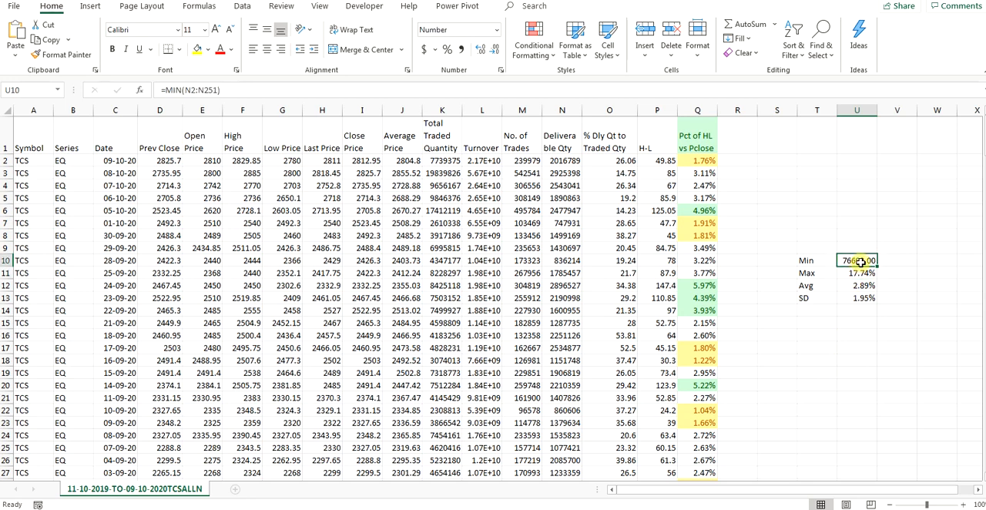
Step: Change the Max formula in U11 to =MAX(N2:N251) and format the cell as Number
left_click(862, 274)
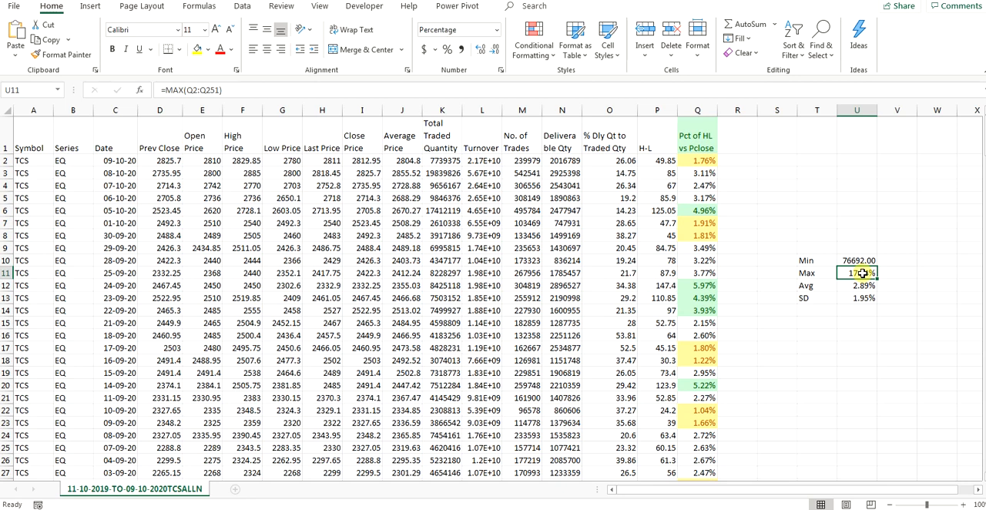
left_click(189, 89)
type("N2:")
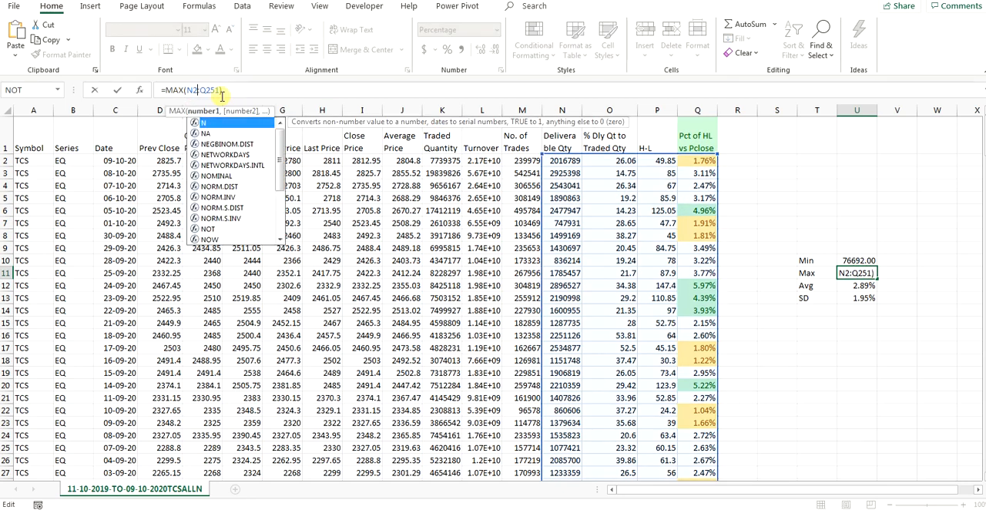
type("N")
key("Return")
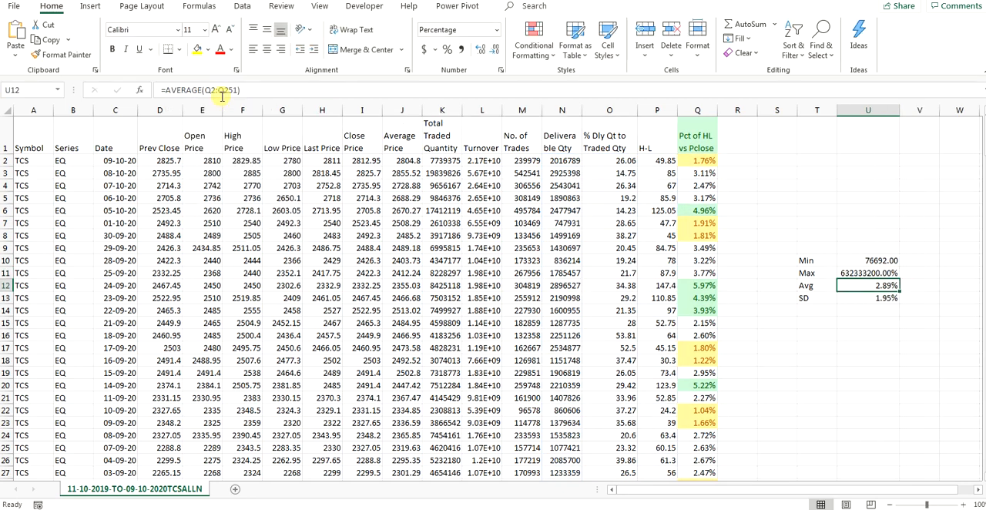
left_click(865, 274)
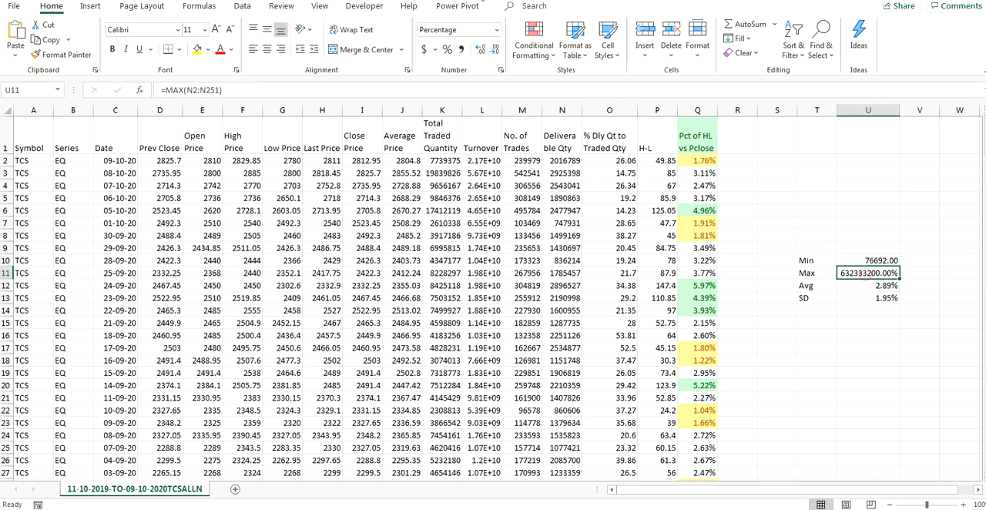
left_click(496, 29)
left_click(467, 76)
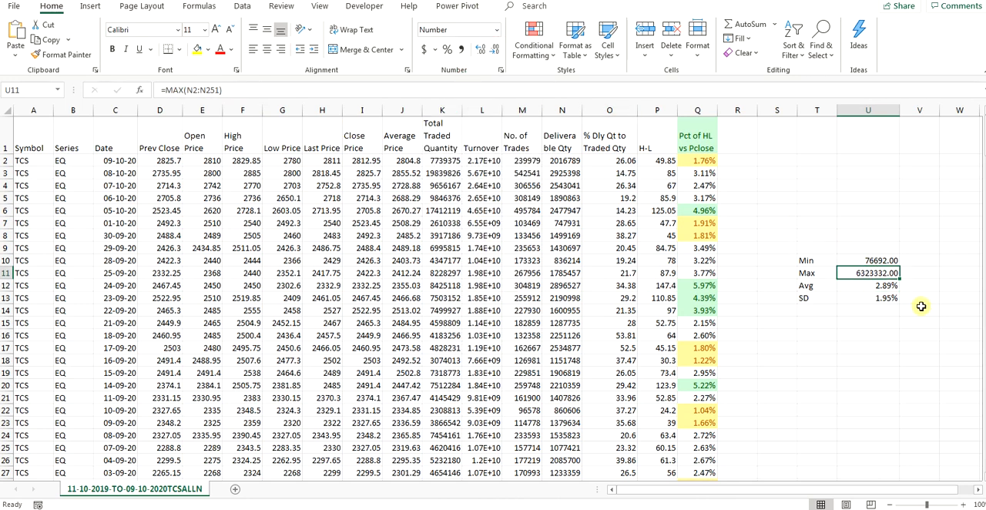
Step: Format the Avg cell U12 as Number and change its formula to =AVERAGE(N2:N251) for the Deliverable Qty column
left_click(867, 286)
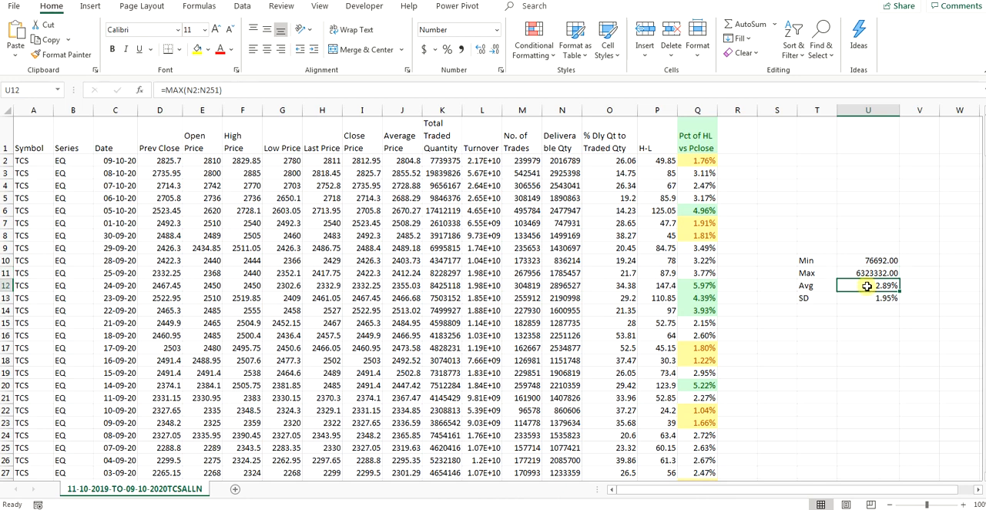
left_click(496, 29)
left_click(483, 74)
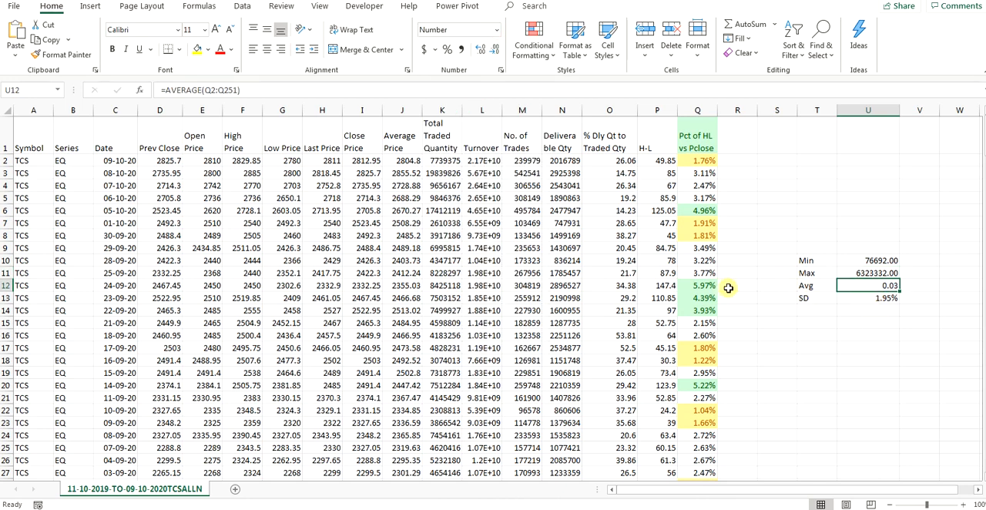
left_click(205, 90)
type("N2:")
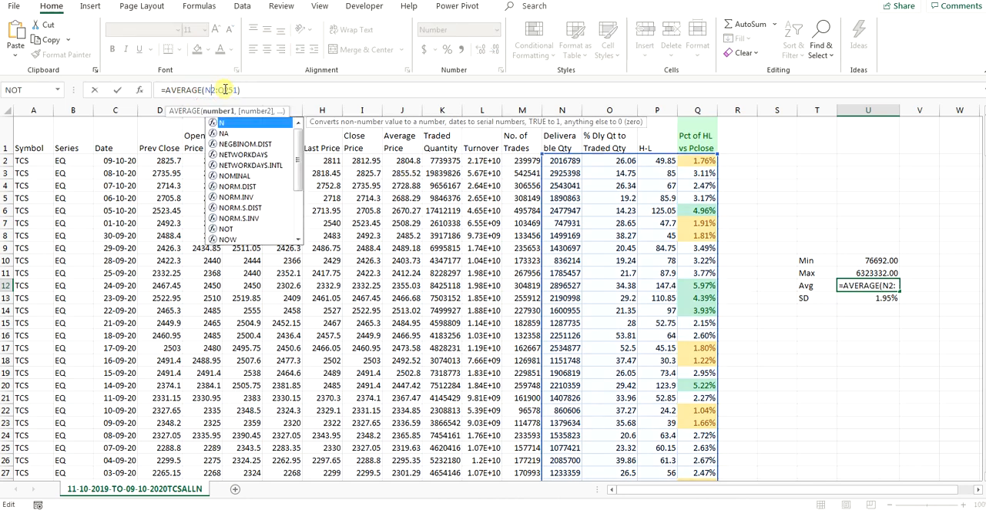
type("N")
key("Return")
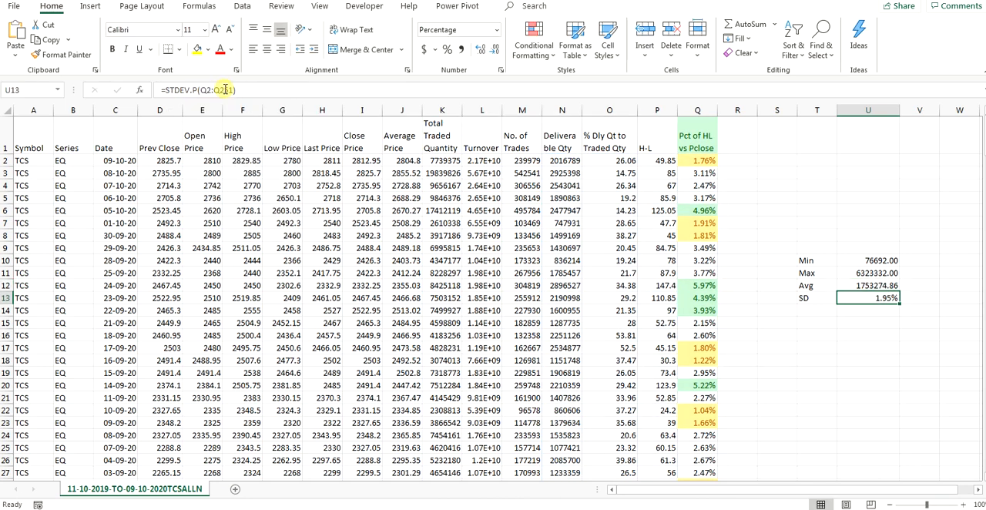
left_click(854, 285)
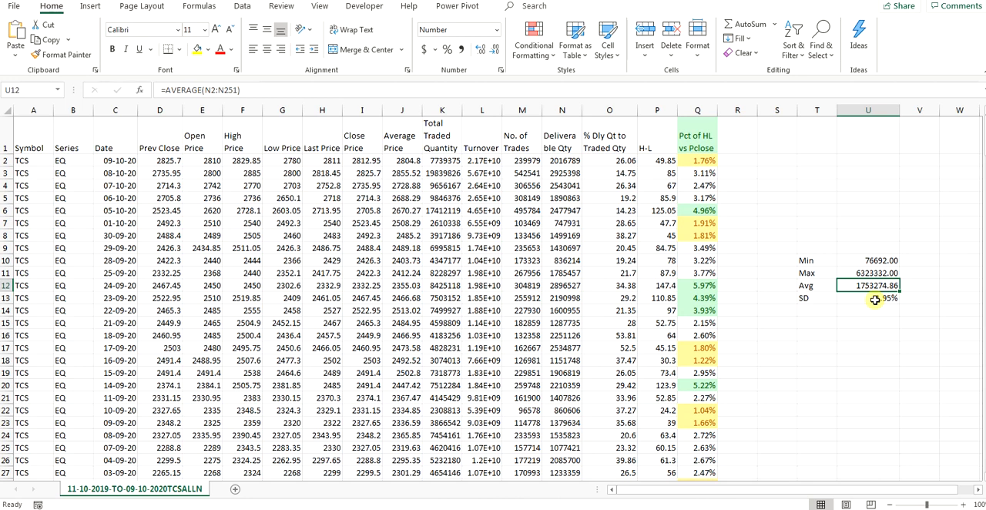
Step: Change the SD formula in U13 to =STDEV.P(N2:N251) and format the cell as Number
left_click(875, 299)
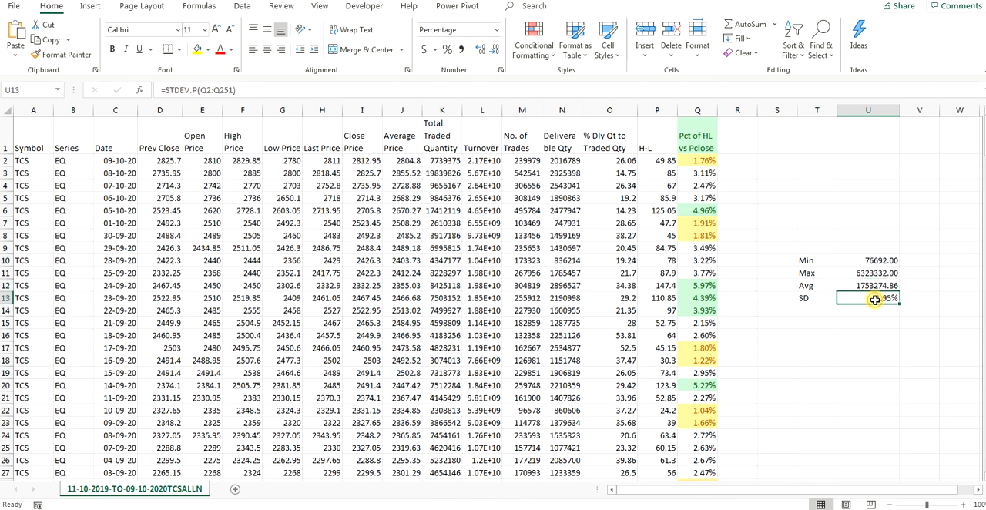
left_click(204, 90)
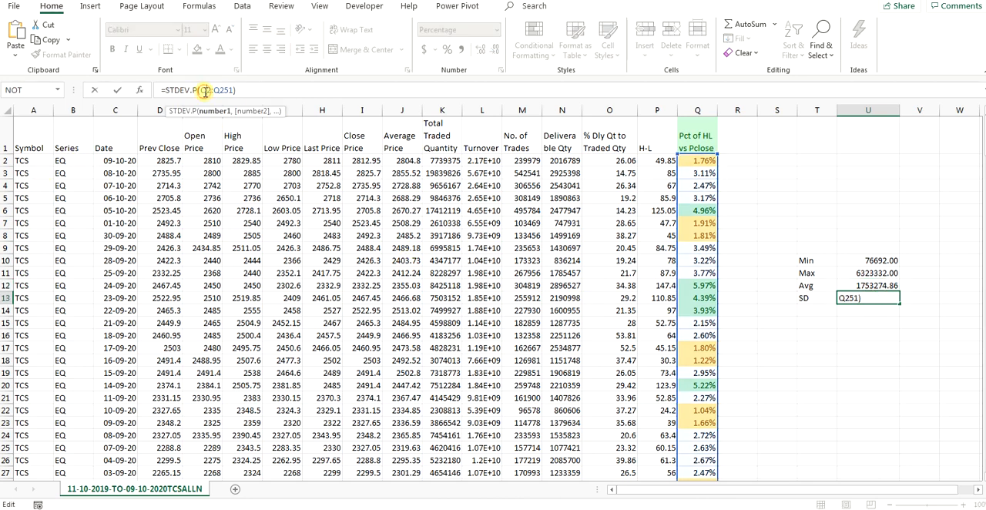
double_click(204, 90)
type("N2")
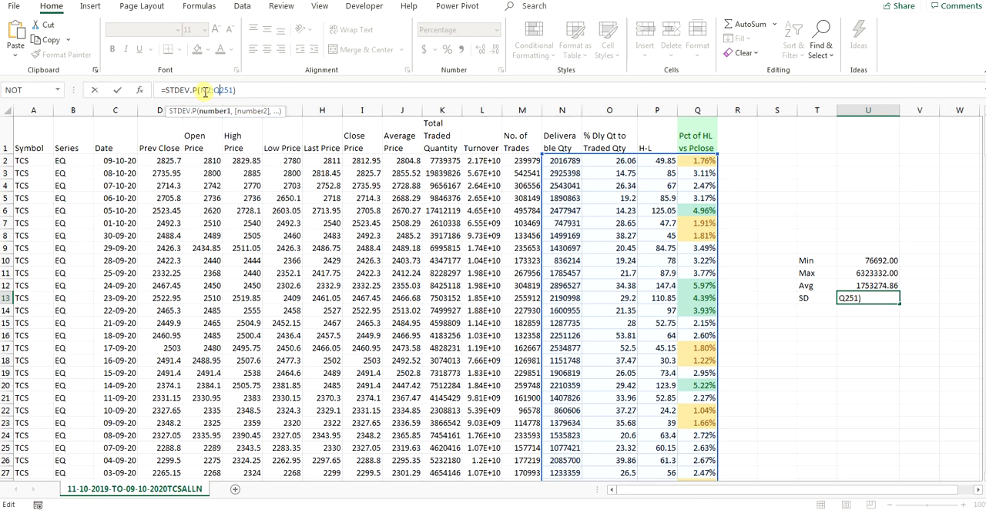
key("Return")
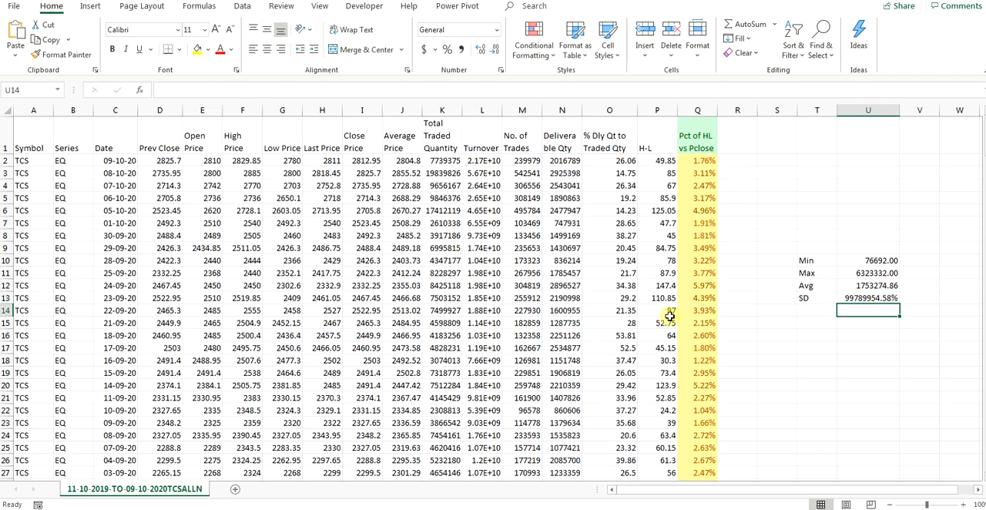
left_click(871, 298)
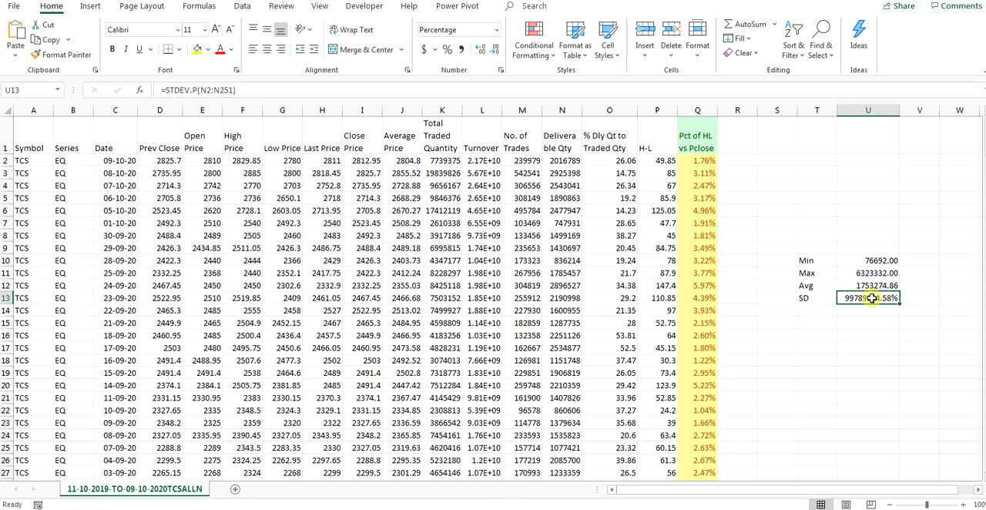
left_click(873, 285)
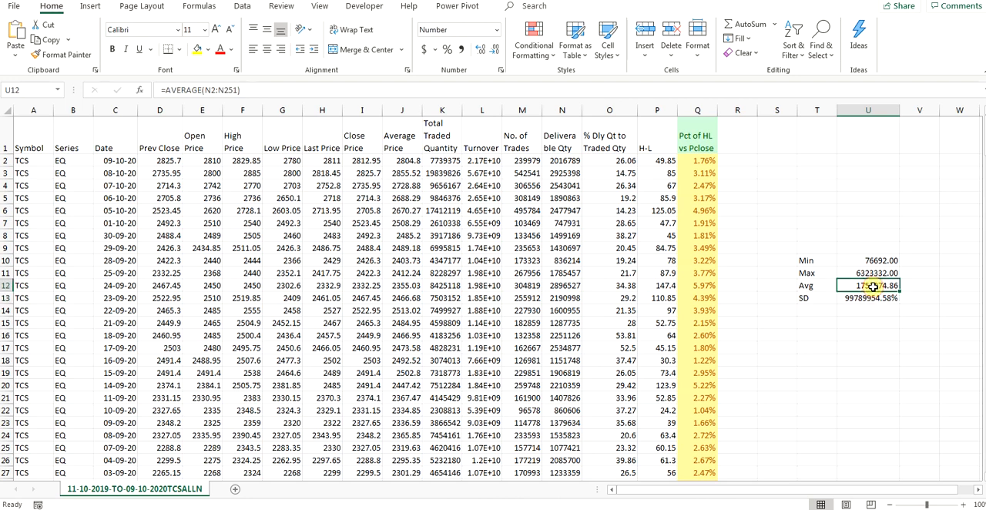
left_click(877, 297)
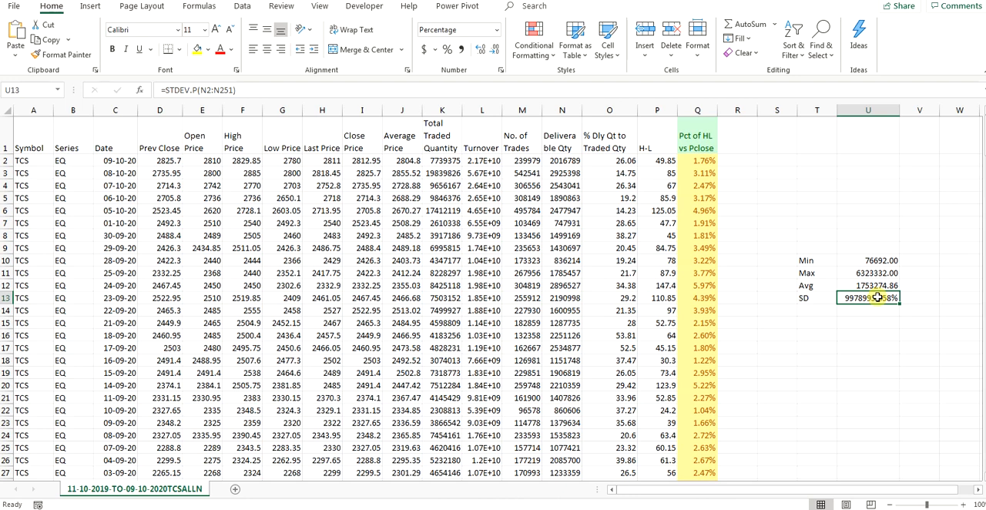
left_click(496, 29)
left_click(486, 80)
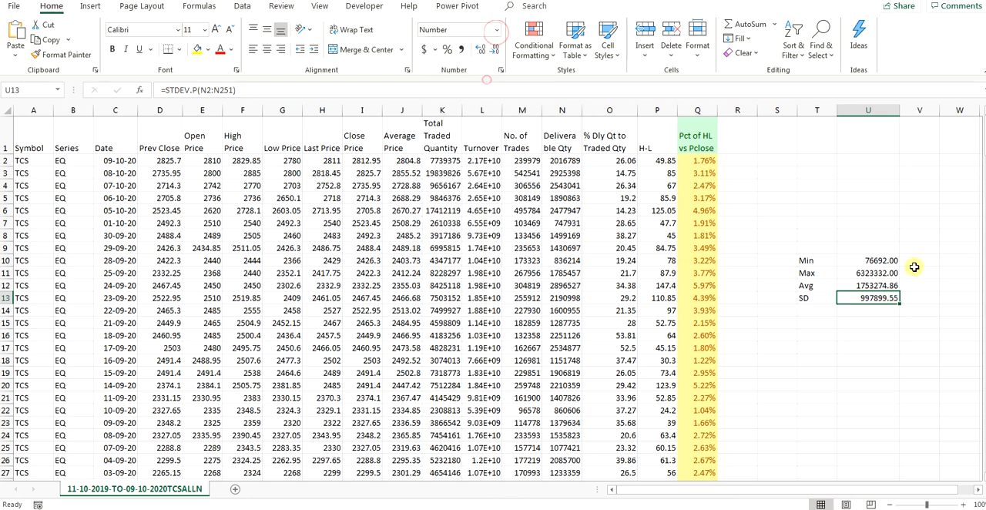
Step: Clear the standard deviation formula from U13
left_click(264, 95)
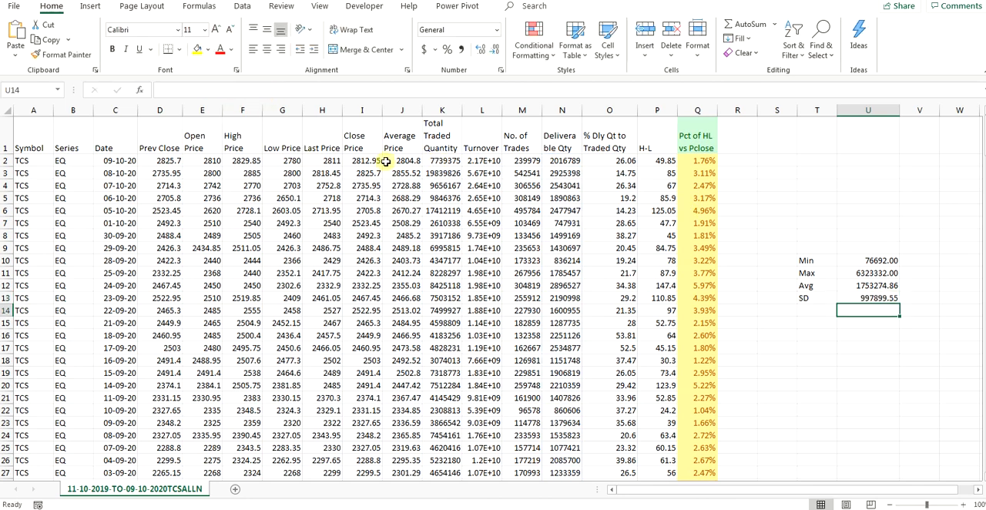
left_click(856, 297)
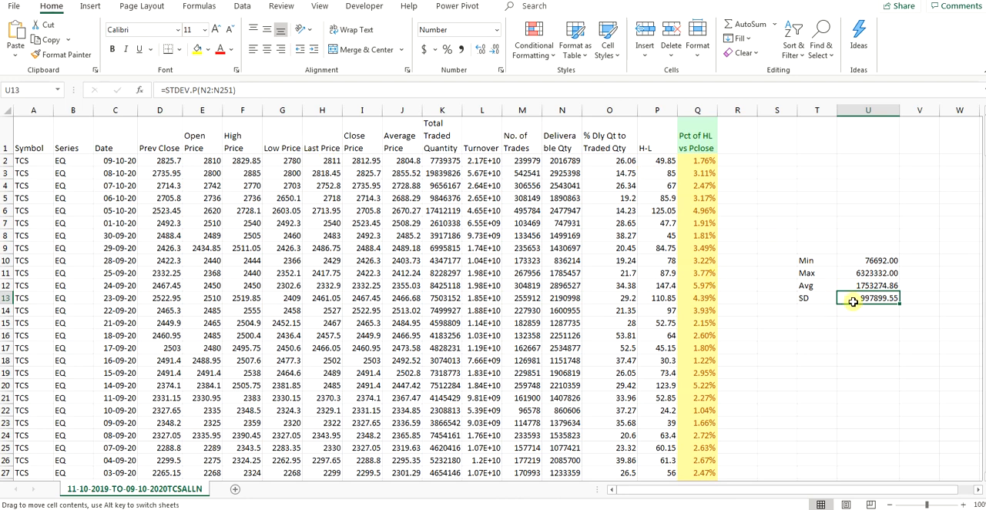
left_click(248, 89)
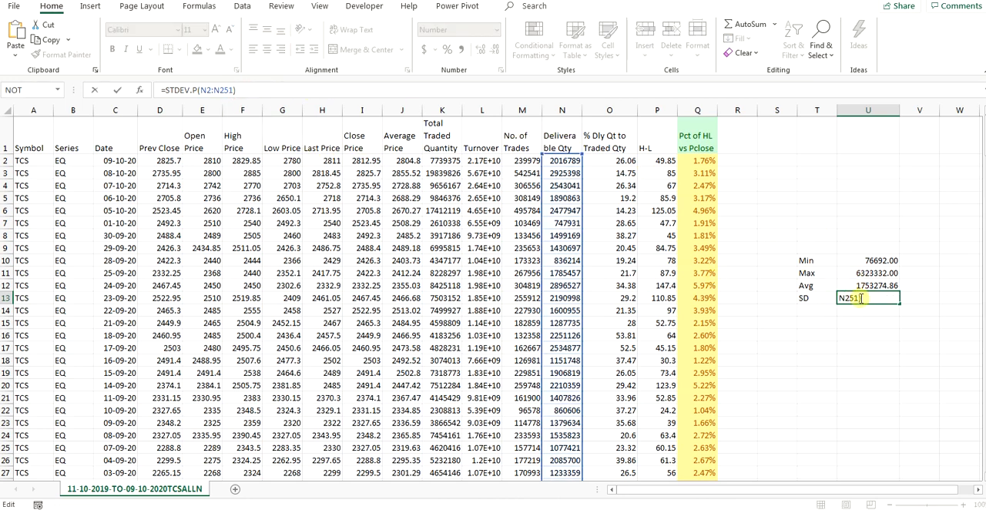
key("Escape")
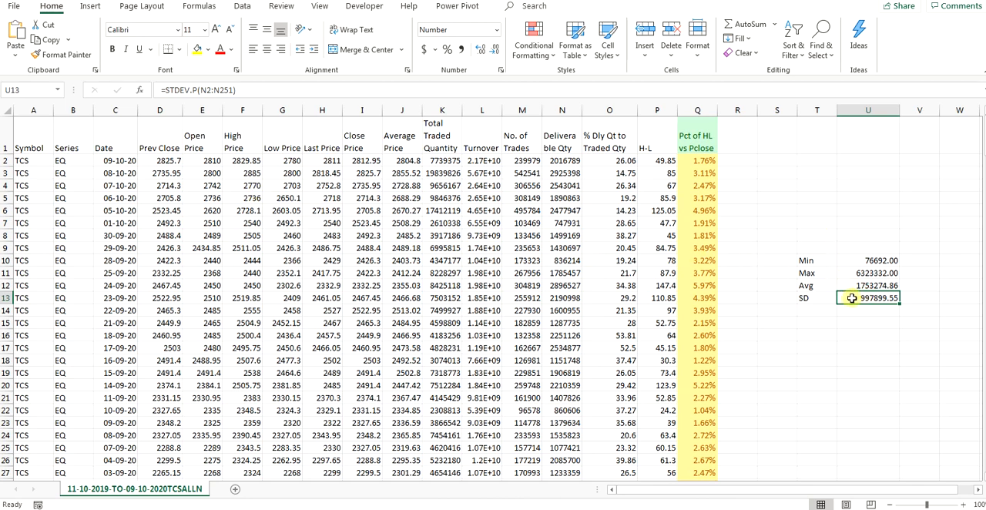
key("Delete")
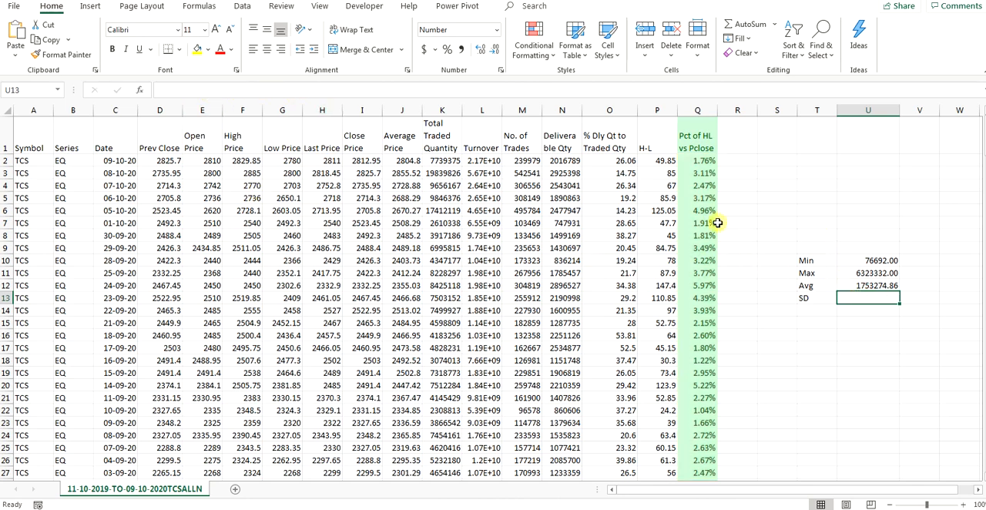
Step: Add a Greater Than highlight rule to column N referencing =$U$12, using Green Fill with Dark Green Text
left_click(869, 286)
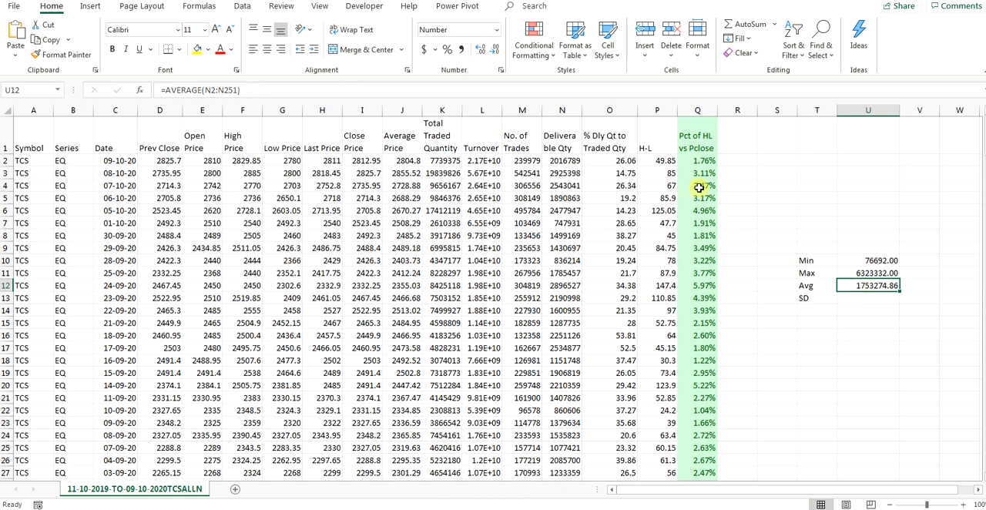
left_click(560, 113)
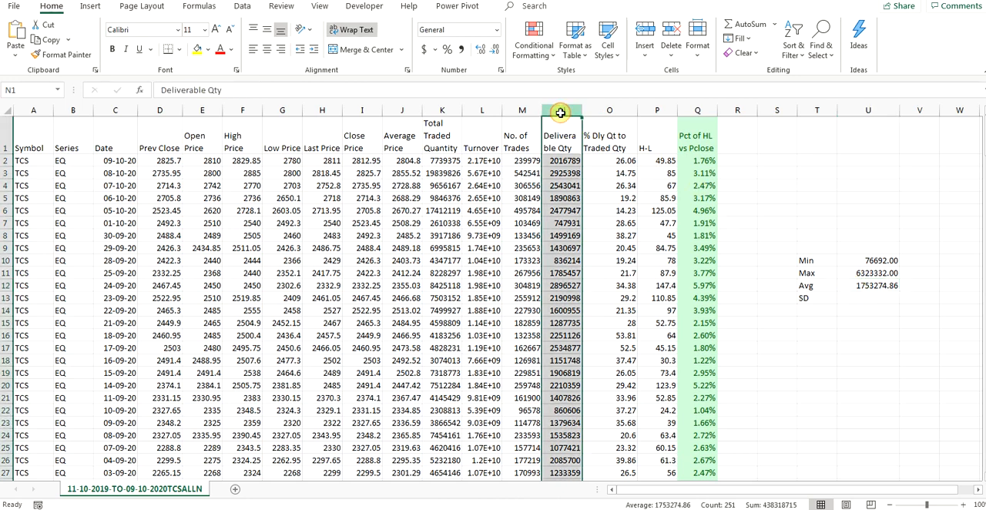
left_click(534, 42)
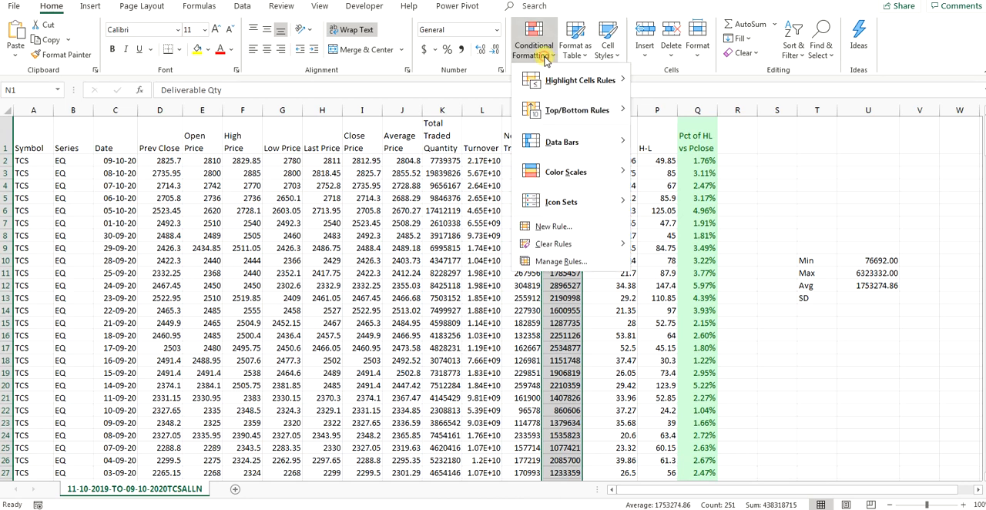
mouse_move(570, 90)
left_click(690, 82)
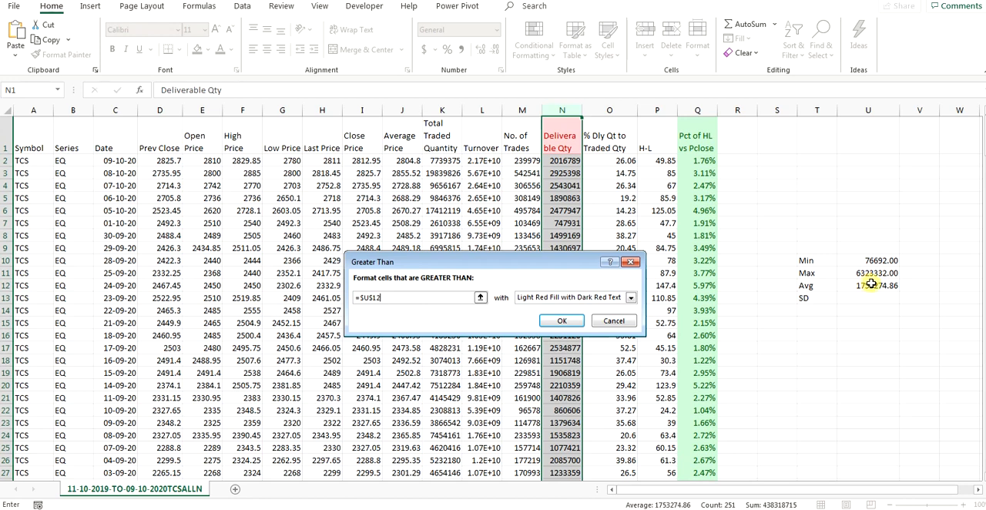
left_click(870, 285)
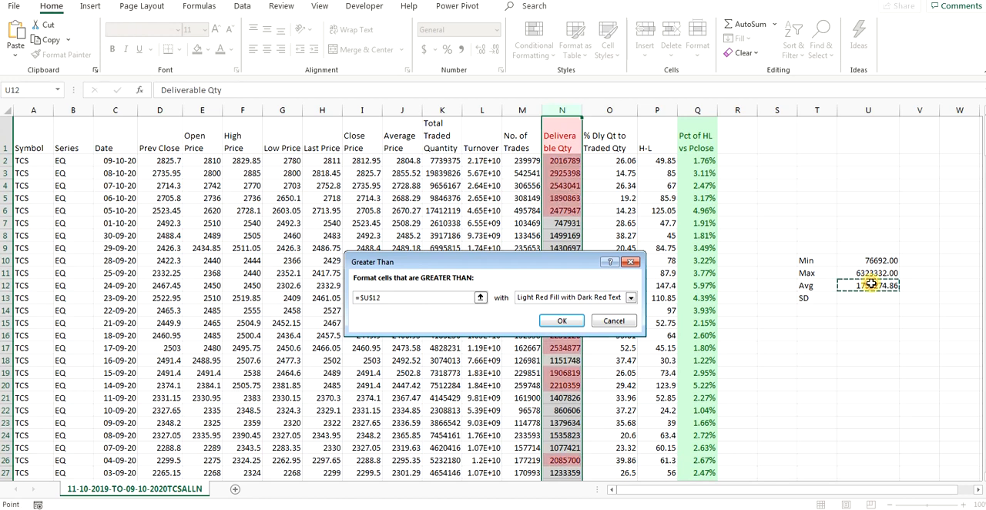
left_click(582, 299)
left_click(576, 329)
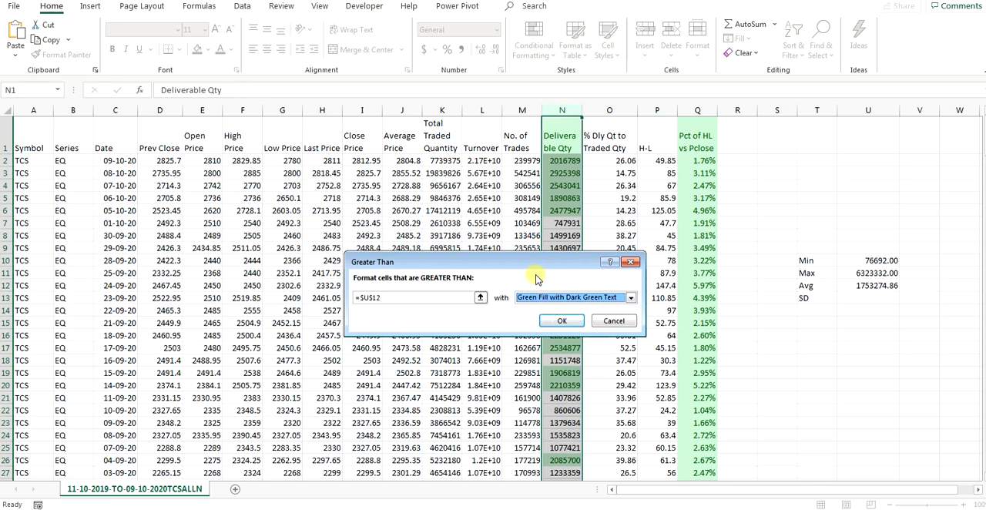
left_click_drag(539, 260, 588, 242)
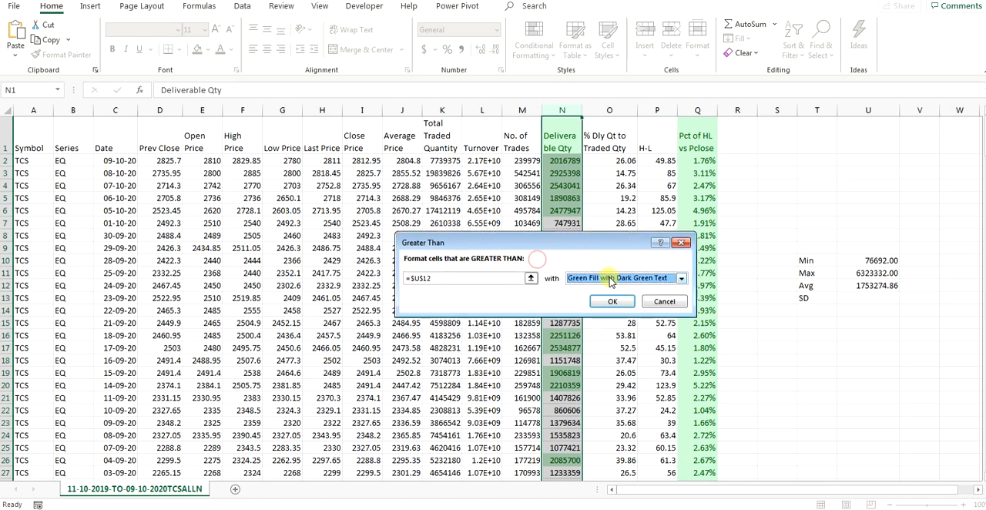
left_click(615, 301)
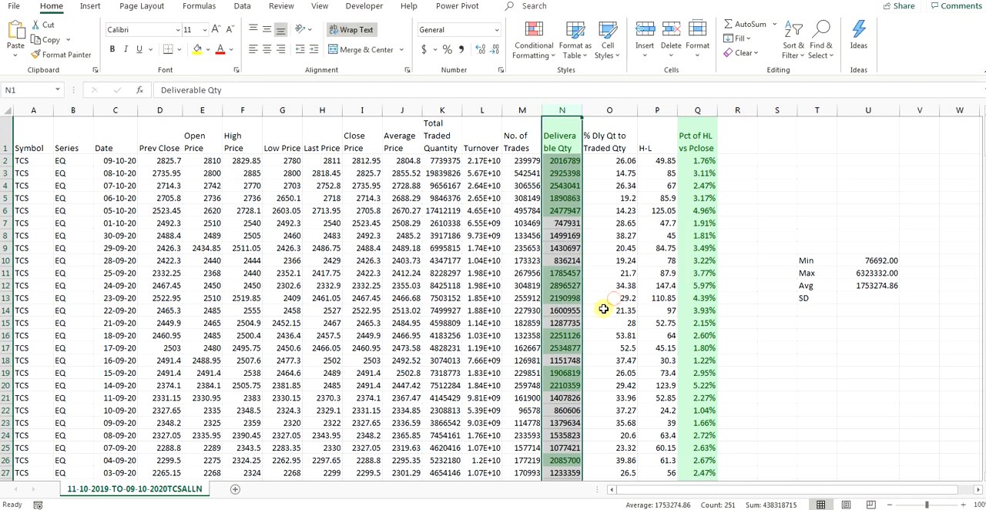
Step: Examine the green-highlighted Deliverable Qty values in N2 to N6 and the highlighting further down column N
left_click(558, 164)
left_click(567, 210)
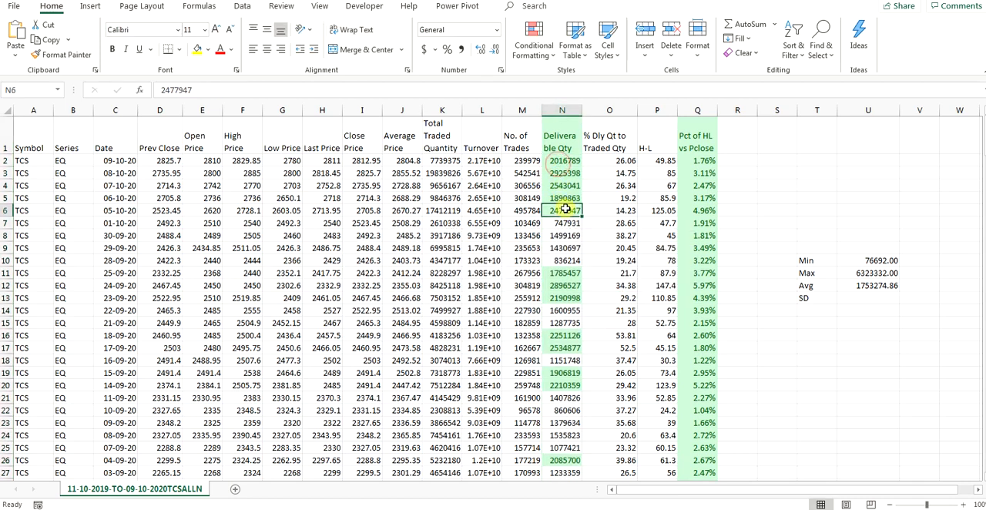
left_click(570, 198)
left_click(568, 186)
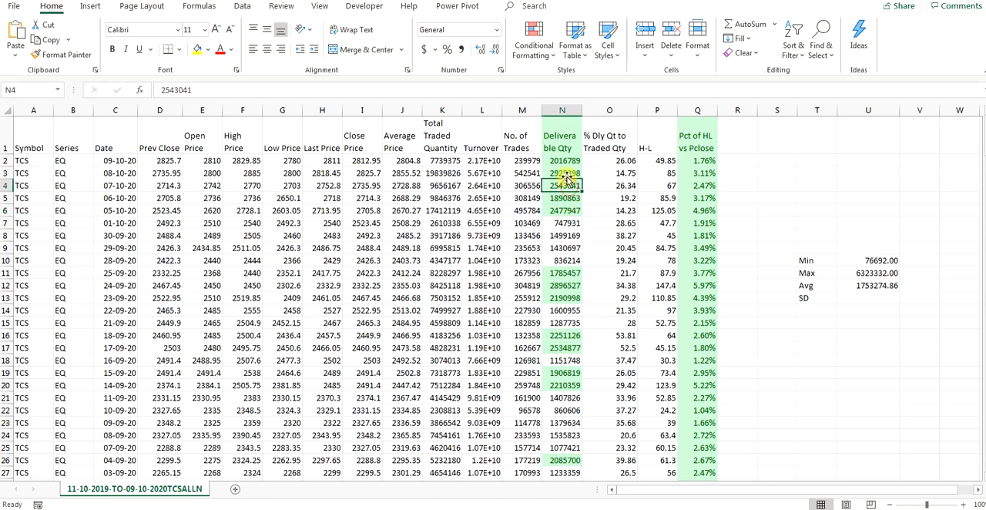
left_click(563, 173)
left_click(563, 161)
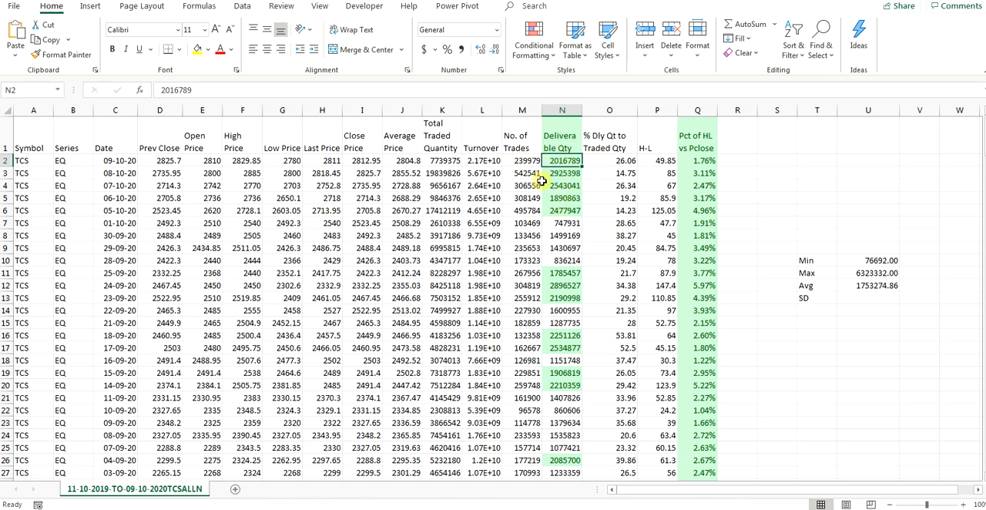
scroll(565, 231, "down", 7)
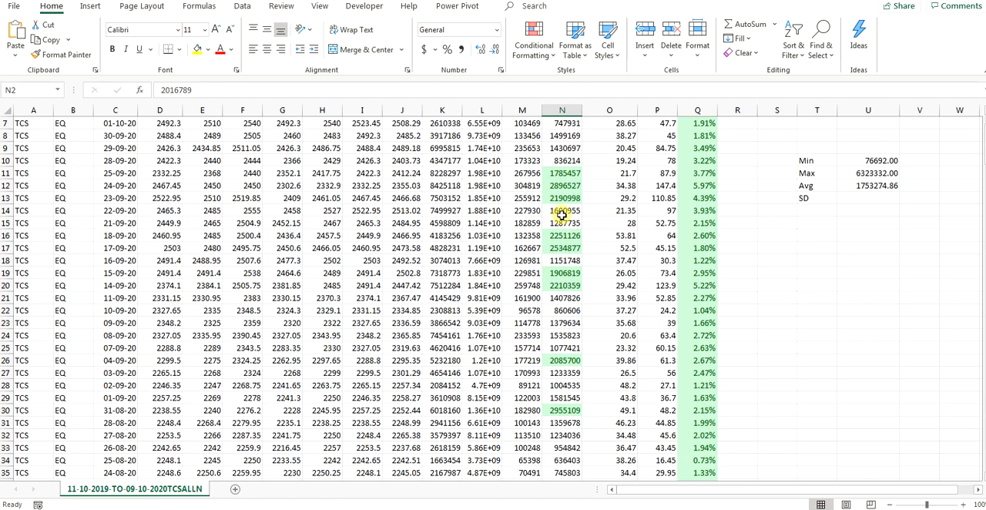
scroll(570, 262, "up", 7)
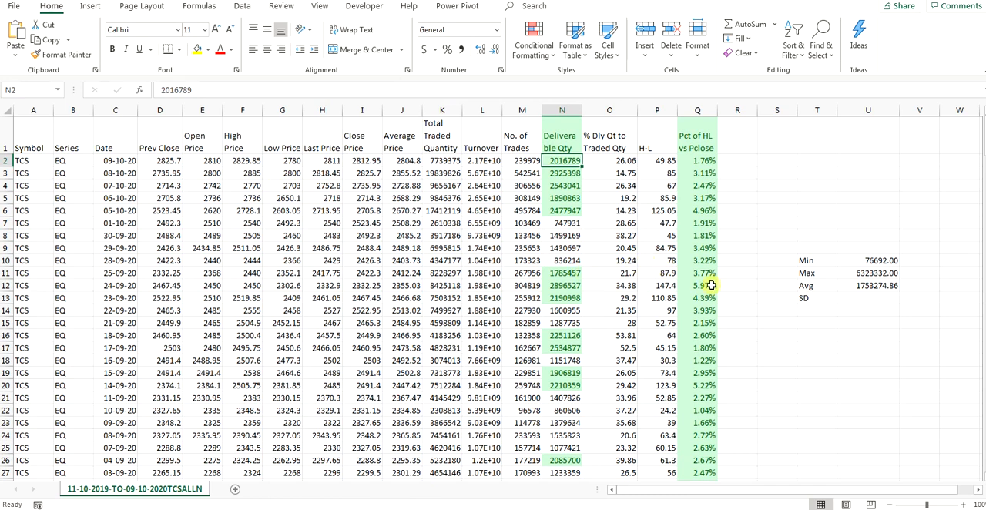
left_click(805, 261)
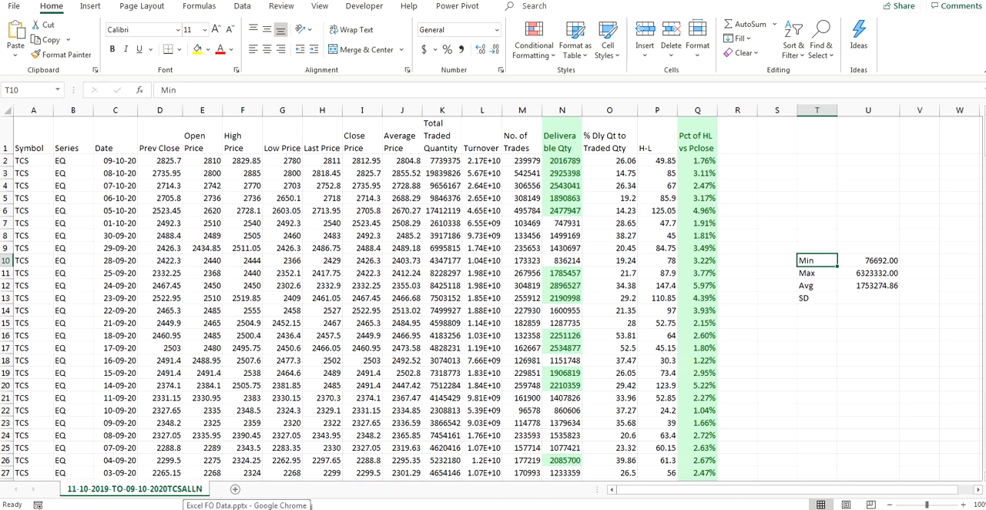
Step: Switch to the Excel FO Data presentation in Chrome to check the Basic Data Analysis Excel Tricks slide, and return to the Excel workbook
left_click(247, 508)
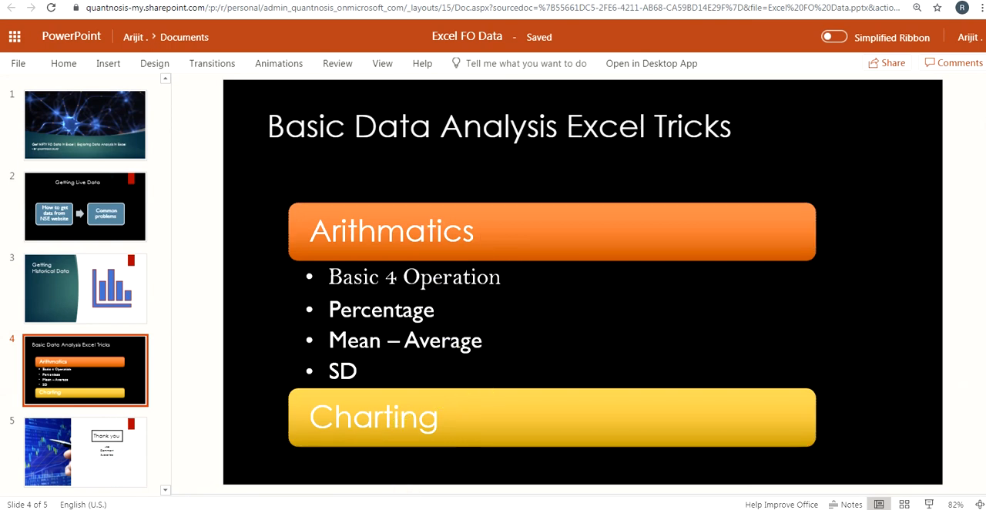
left_click(408, 503)
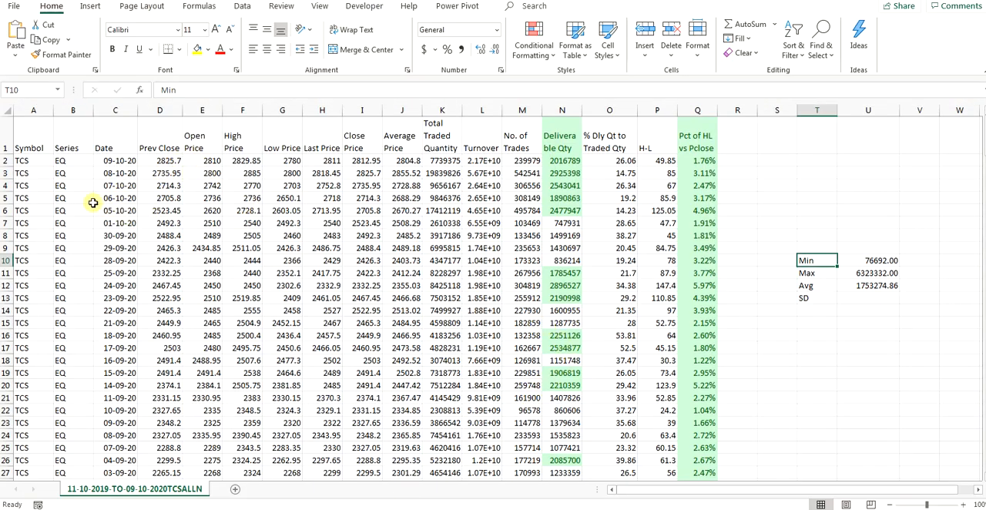
Step: Select the Date, Open Price, High Price, Low Price and Close Price columns together as chart data
left_click(113, 113)
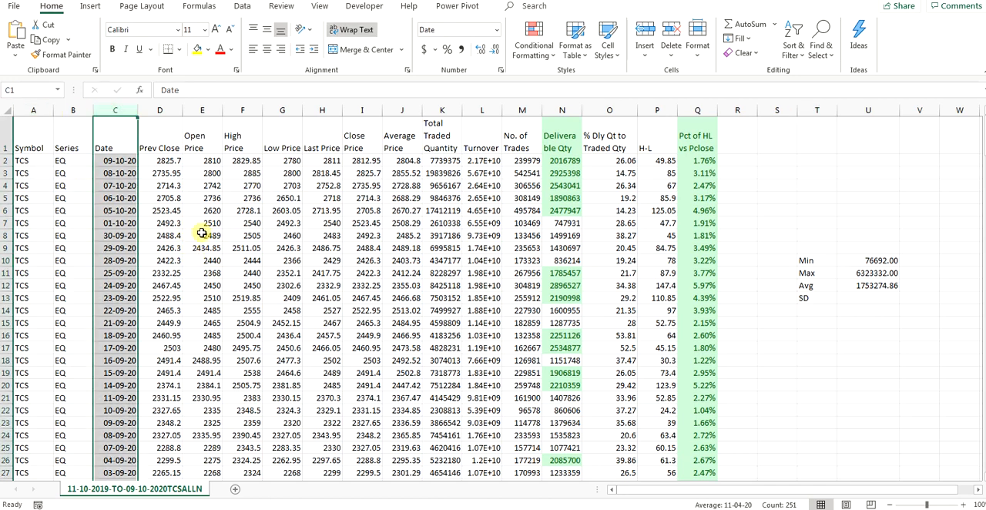
left_click(203, 111, "ctrl")
left_click(233, 110, "ctrl")
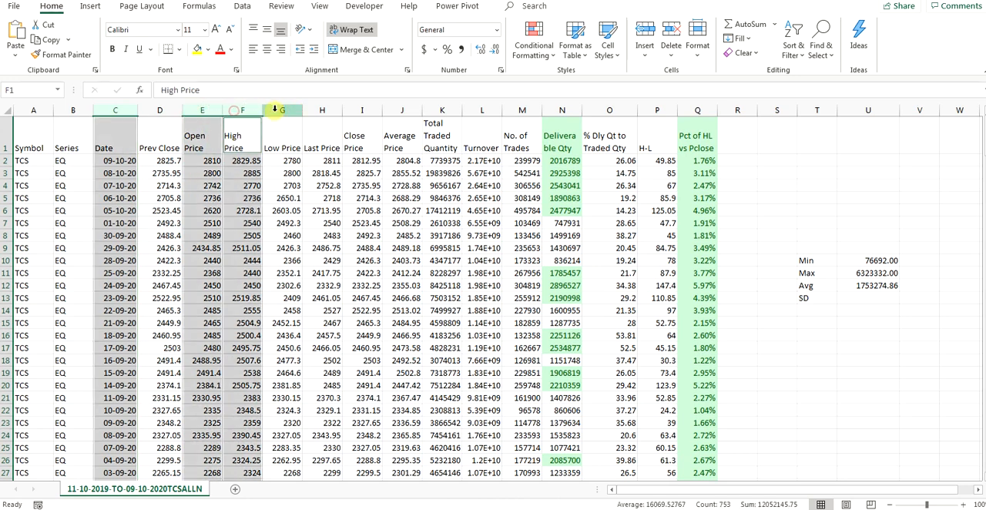
left_click(275, 110, "ctrl")
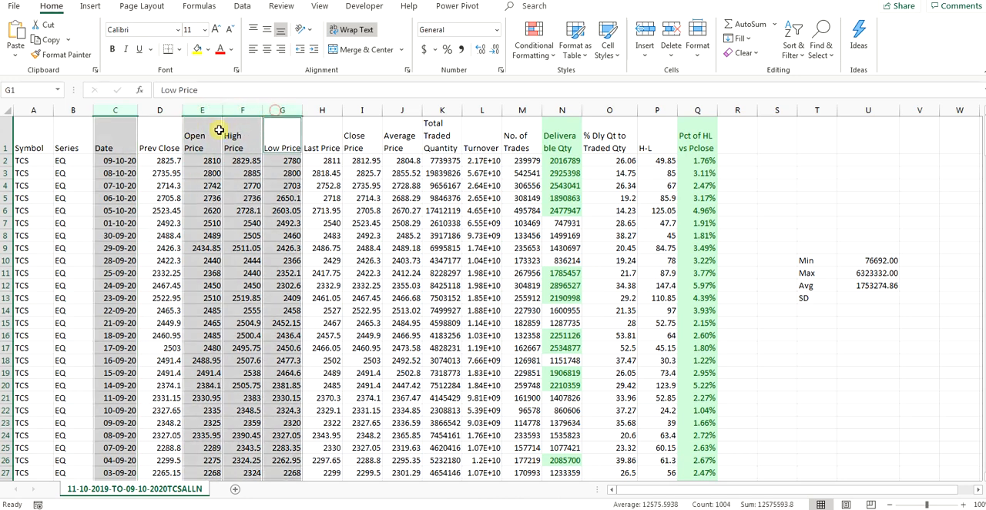
left_click(168, 110, "ctrl")
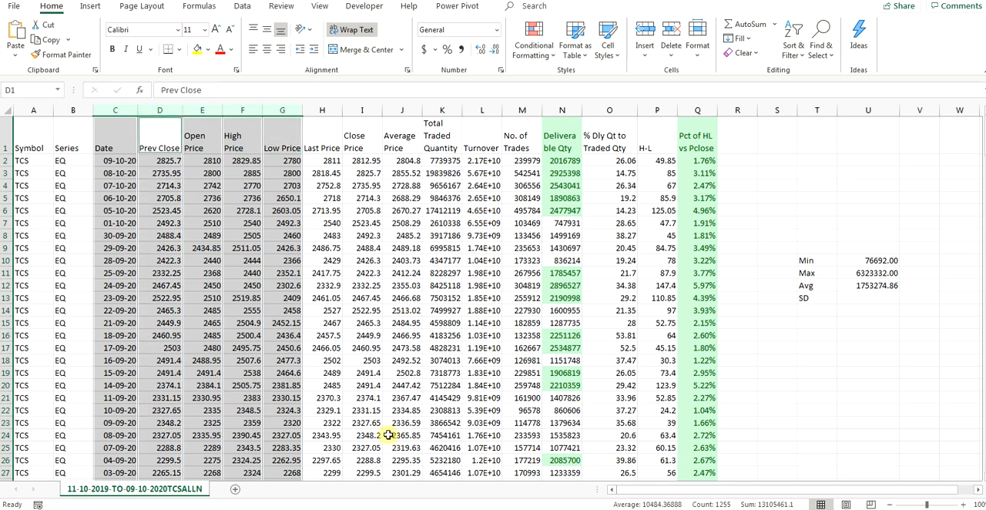
left_click(171, 110, "ctrl")
left_click(322, 111, "ctrl")
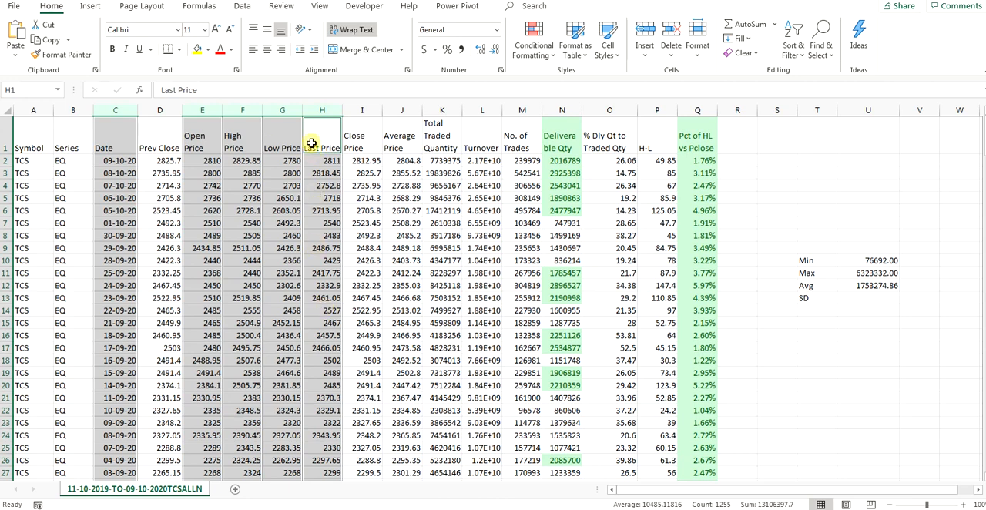
left_click(322, 110, "ctrl")
left_click(360, 110, "ctrl")
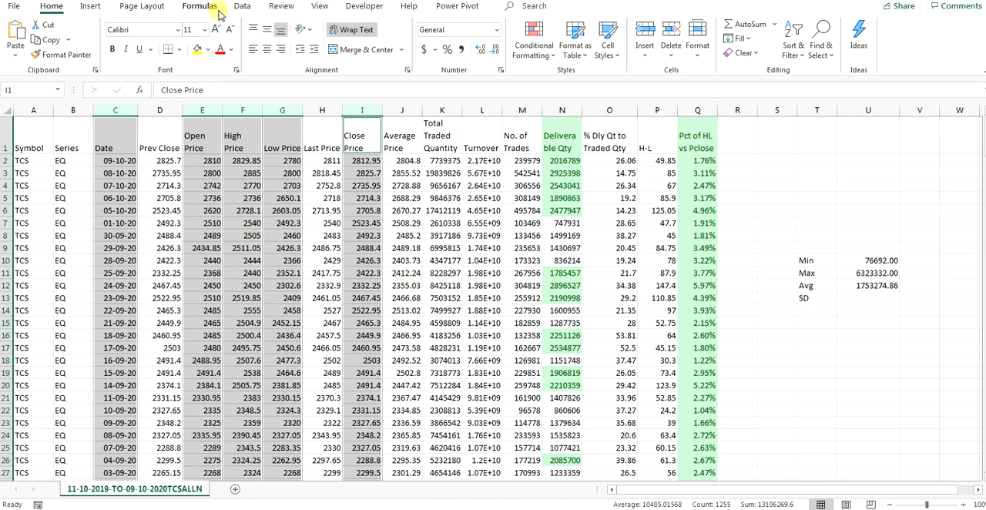
Step: Review the recommended charts for the selected price columns, previewing the Scatter suggestion
left_click(94, 8)
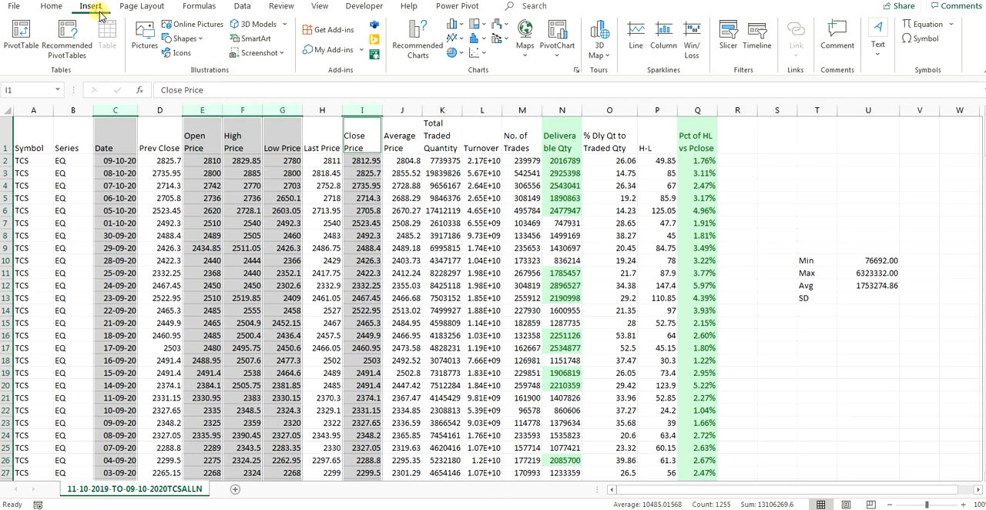
left_click(423, 48)
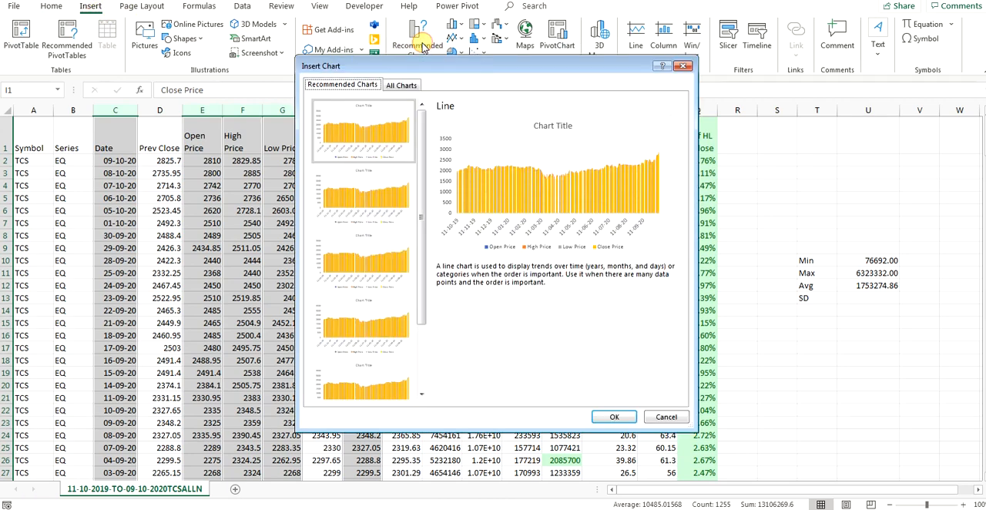
left_click_drag(476, 74, 669, 102)
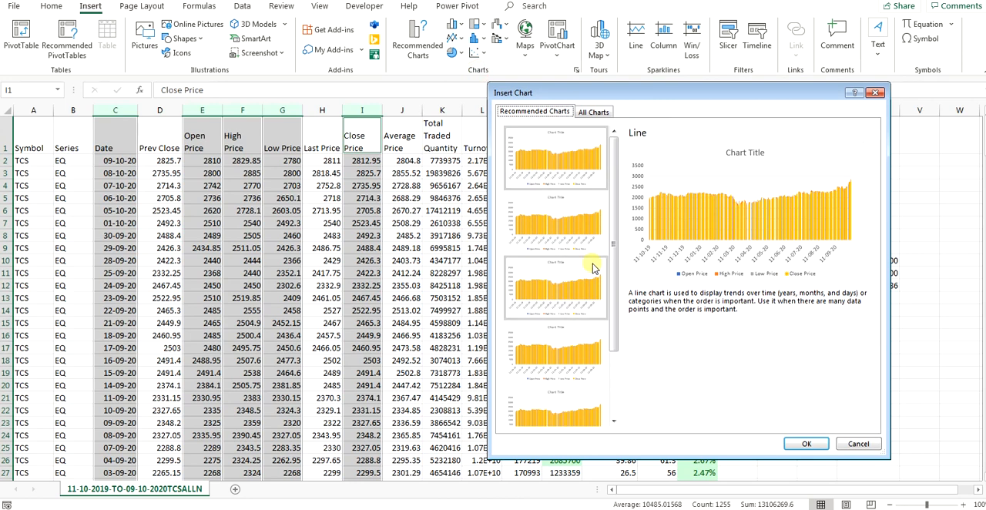
scroll(589, 362, "down", 3)
scroll(589, 362, "up", 3)
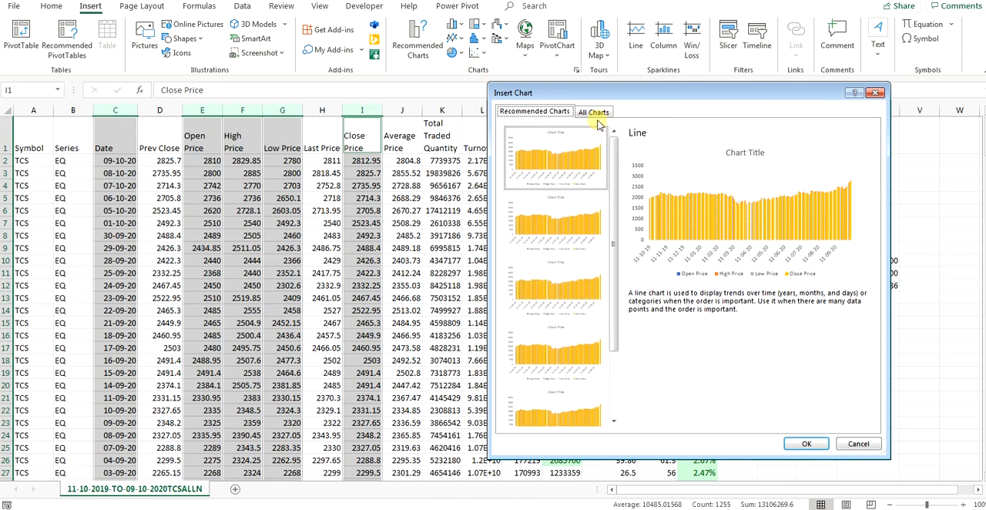
scroll(554, 211, "down", 1)
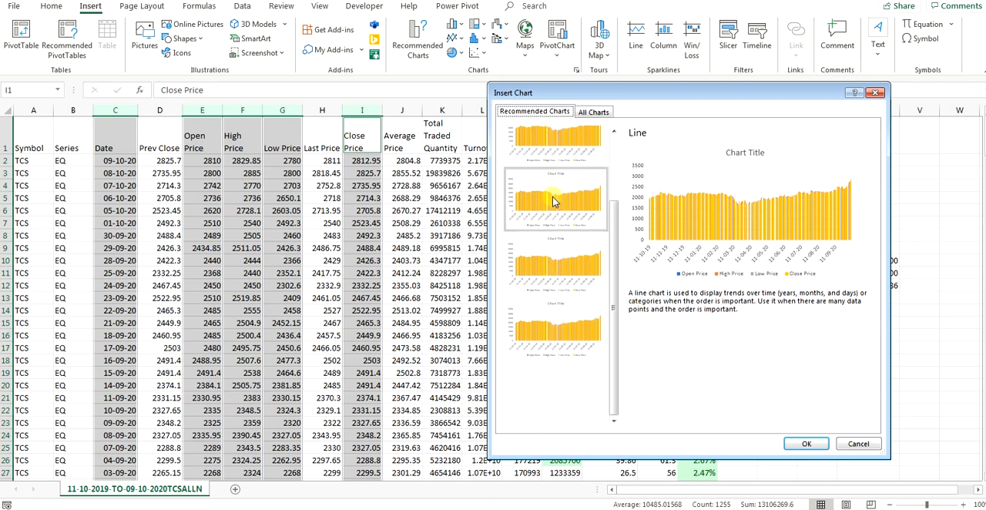
left_click(565, 346)
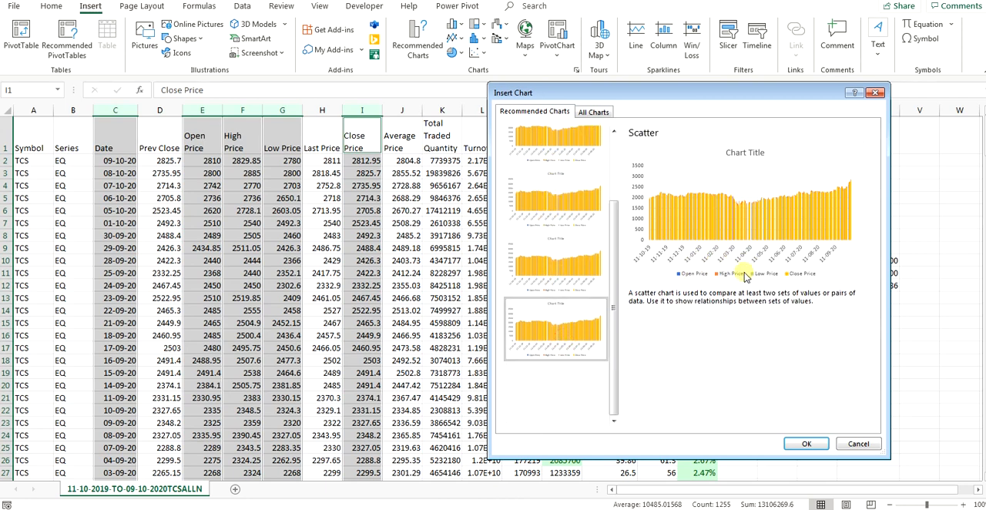
scroll(573, 260, "up", 3)
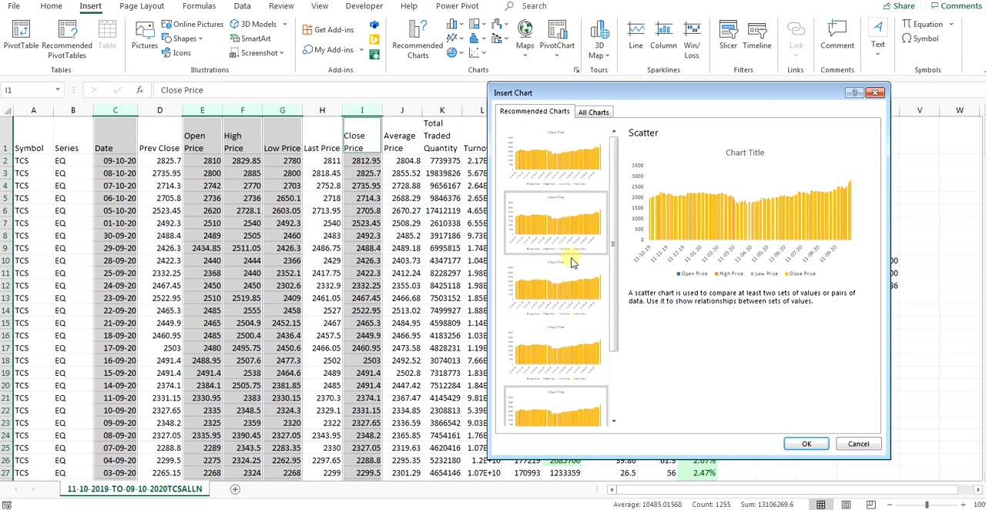
Step: Insert an Open-High-Low-Close stock chart from the selected date and price columns
left_click(592, 114)
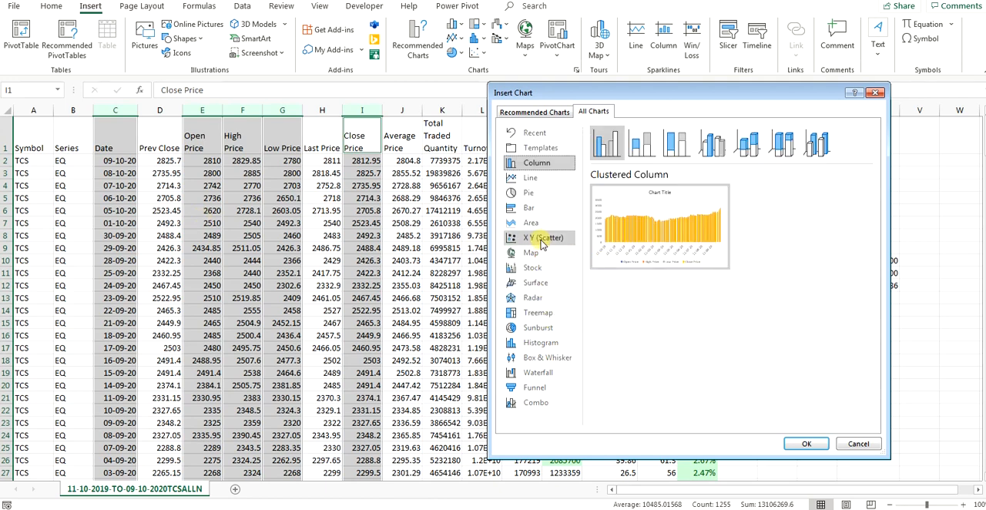
left_click(533, 268)
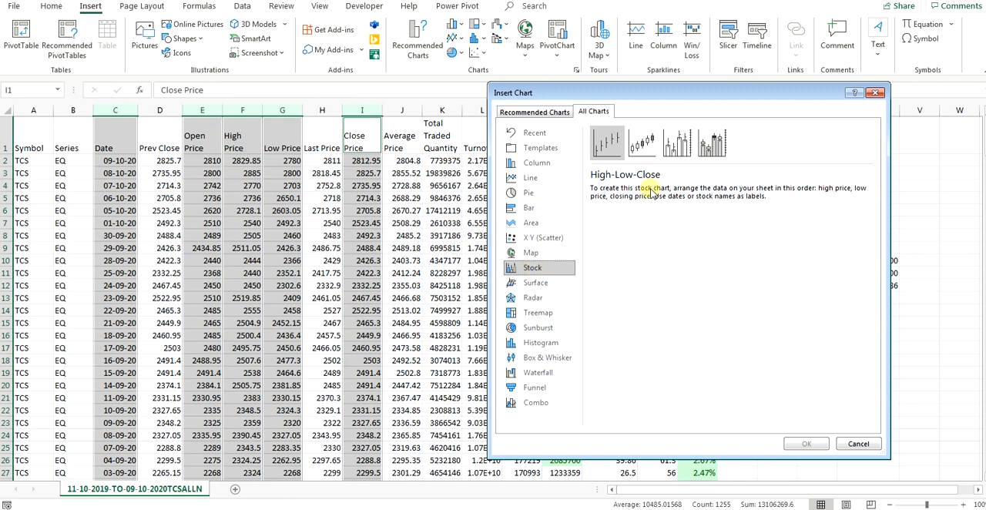
left_click(639, 137)
mouse_move(656, 192)
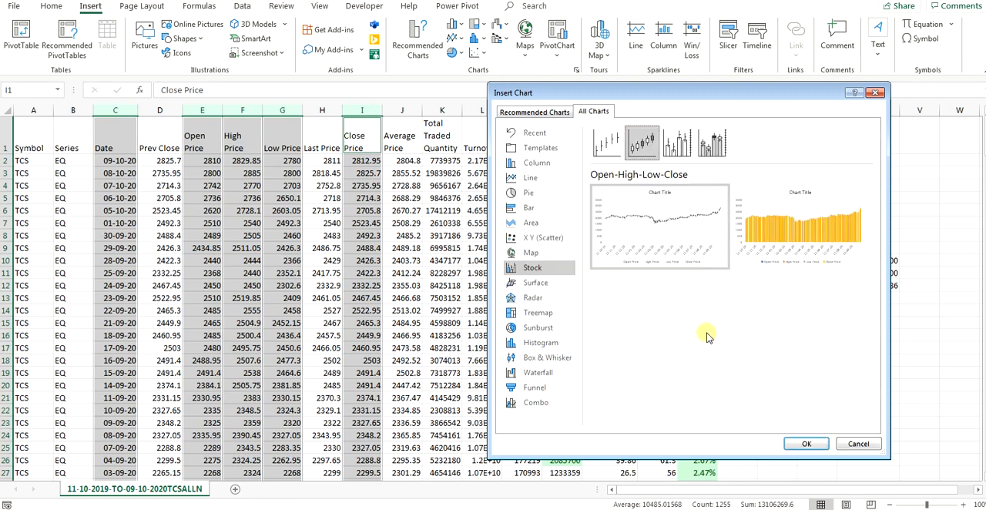
mouse_move(684, 241)
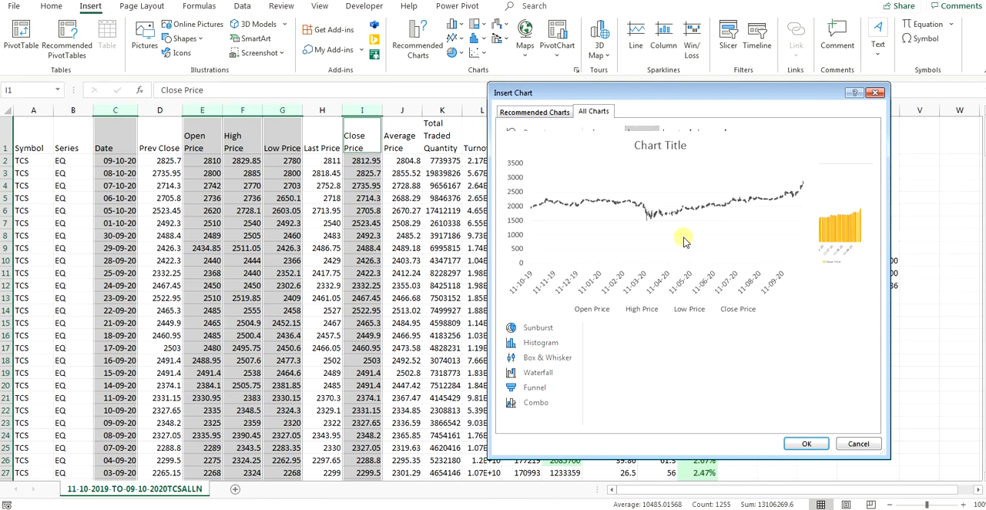
left_click(806, 443)
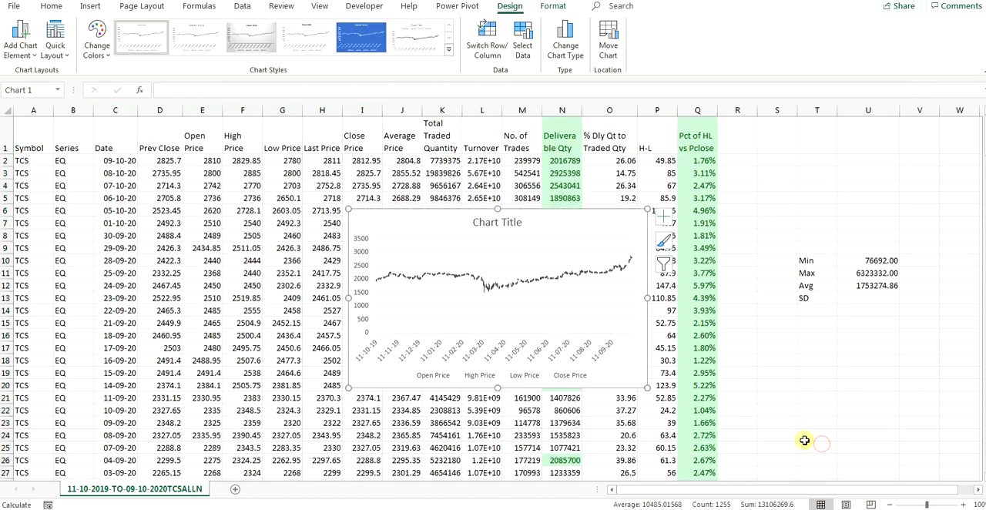
Step: Enlarge the stock chart to span about columns C to S and examine the price movement over the year
left_click_drag(348, 209, 124, 151)
scroll(655, 385, "down", 1)
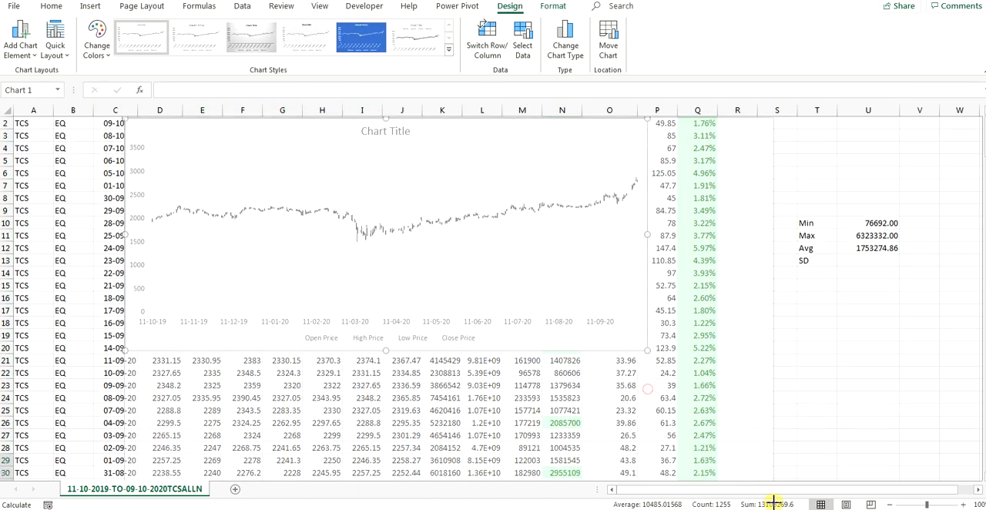
left_click_drag(773, 503, 757, 470)
scroll(616, 346, "up", 1)
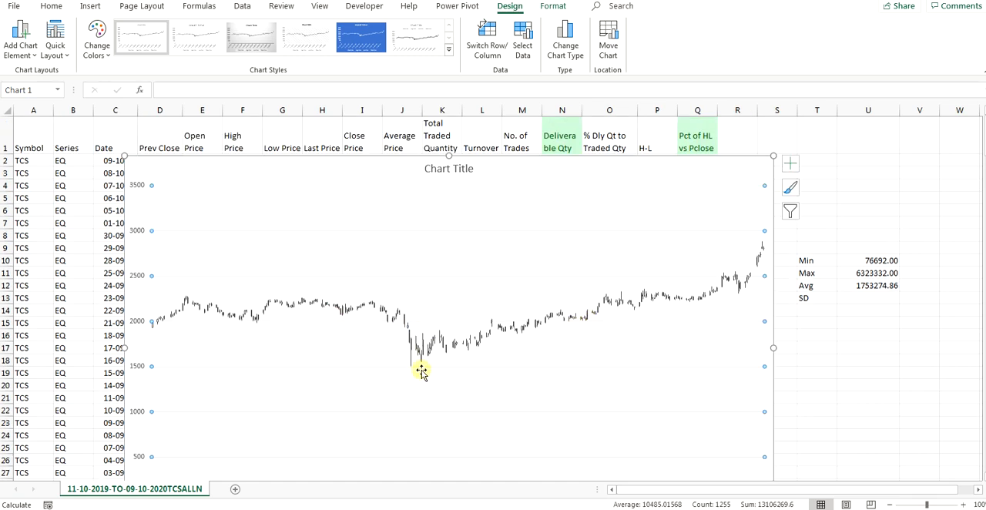
mouse_move(419, 365)
scroll(249, 273, "down", 3)
scroll(292, 268, "up", 3)
Step: Delete the Open-High-Low-Close stock chart from the sheet and clear the column selection
right_click(265, 199)
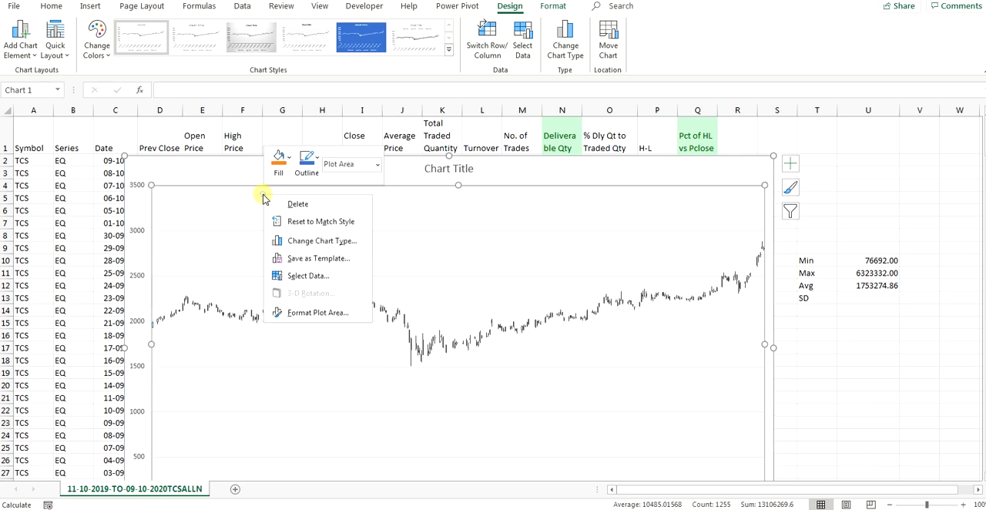
left_click(318, 204)
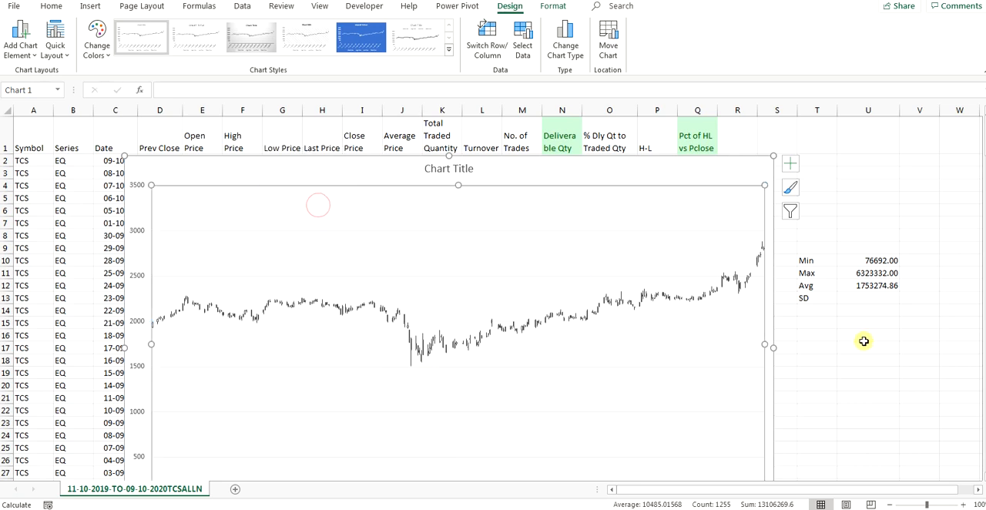
right_click(279, 212)
left_click(315, 224)
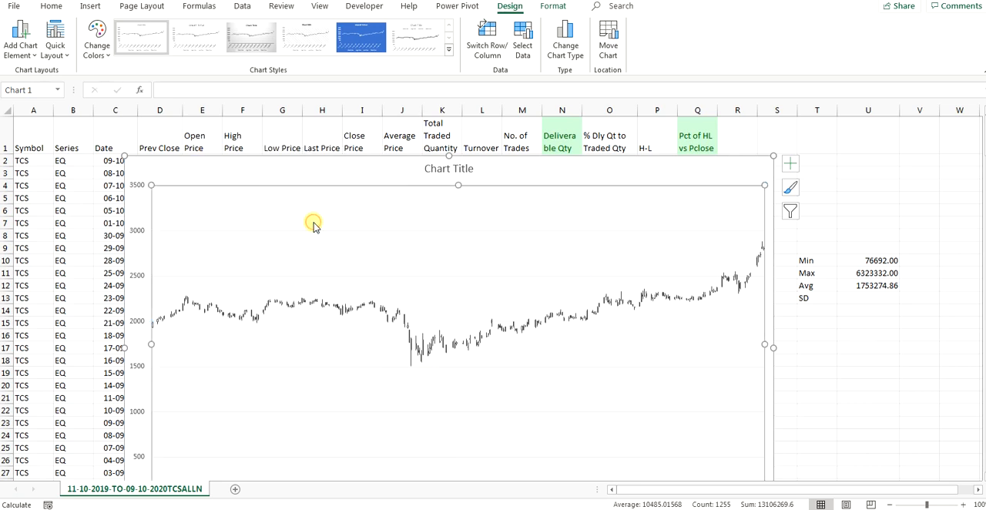
right_click(749, 169)
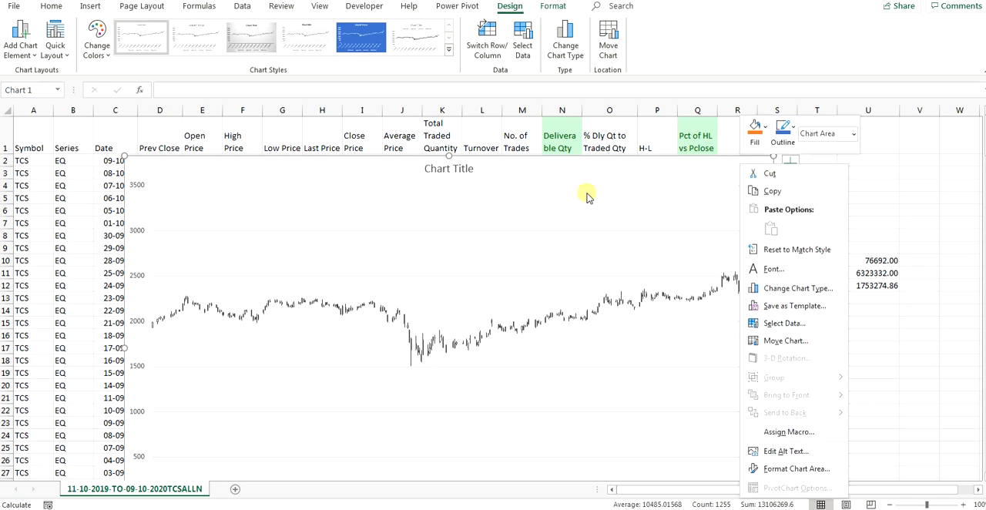
left_click(533, 188)
left_click(531, 186)
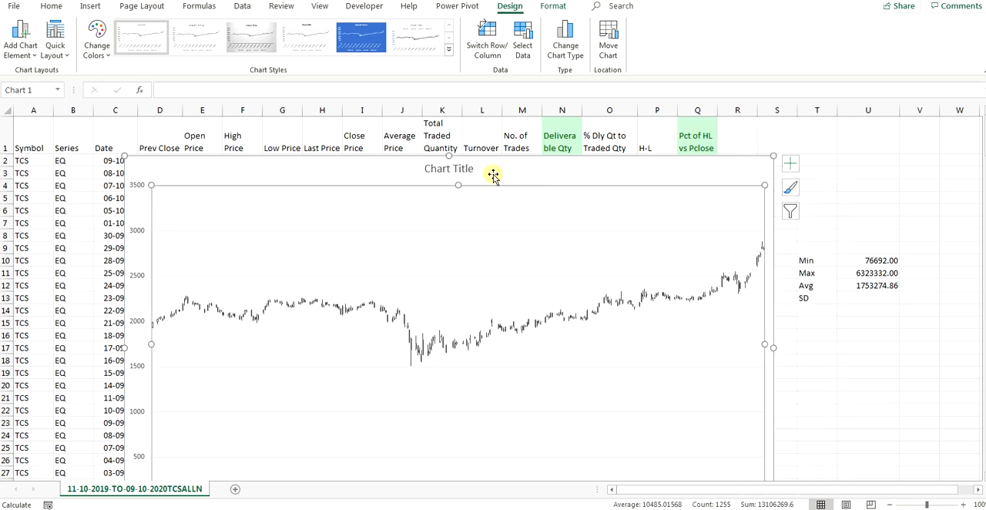
left_click(451, 156)
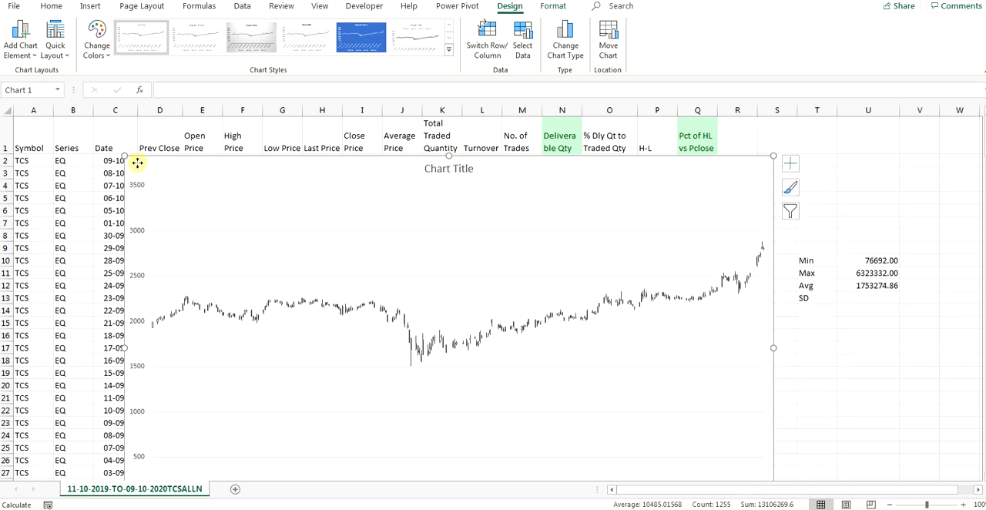
key("Delete")
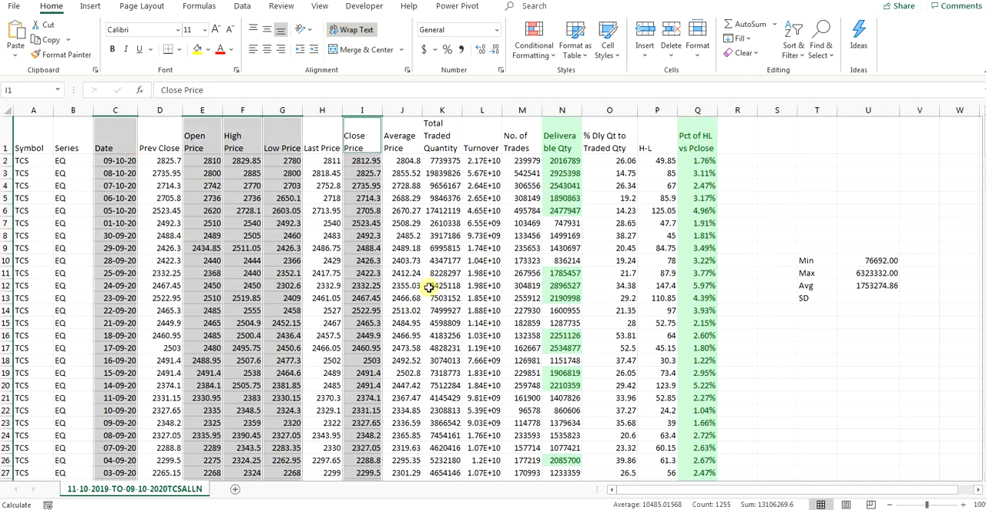
left_click(284, 198)
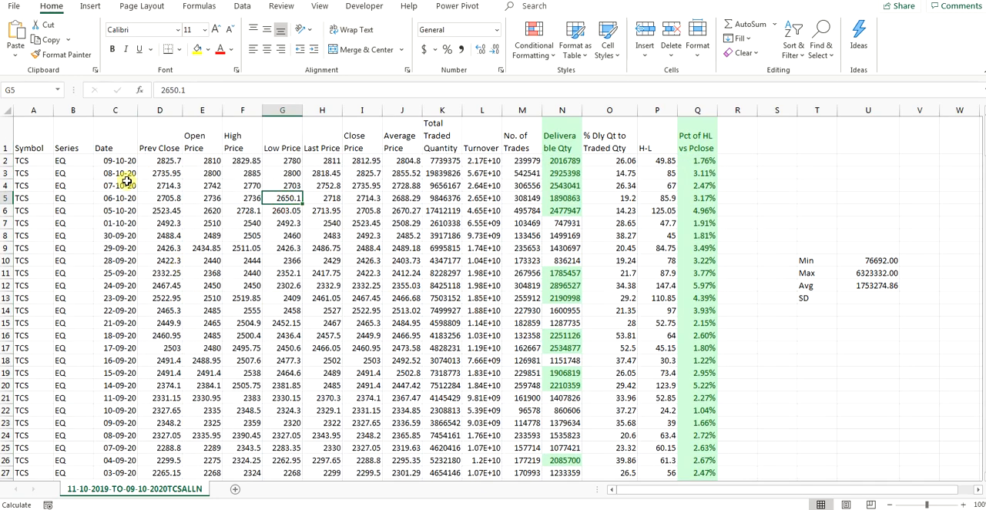
Step: Insert a recommended line chart of Pct of HL vs Pclose against Date, enlarged to about columns C to S and rows 3 to 25
left_click(127, 109)
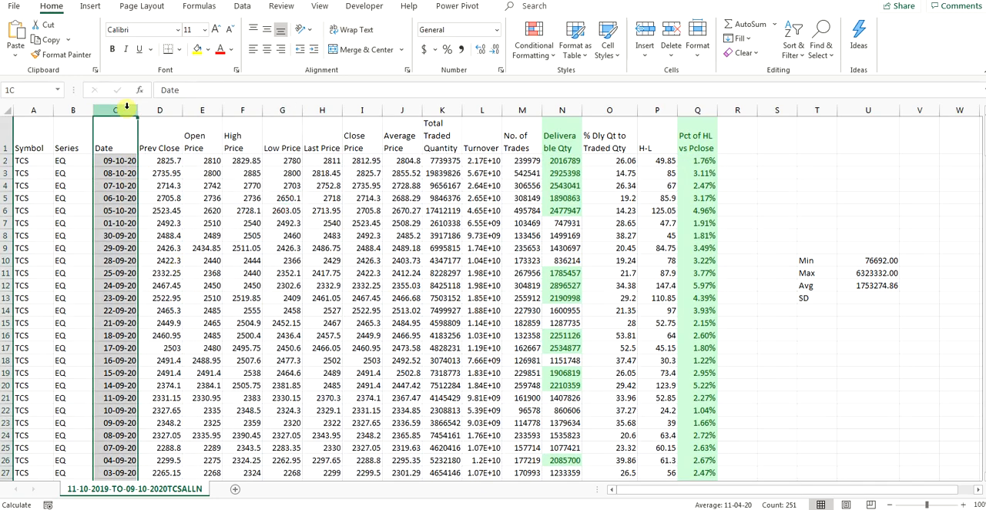
left_click(705, 110)
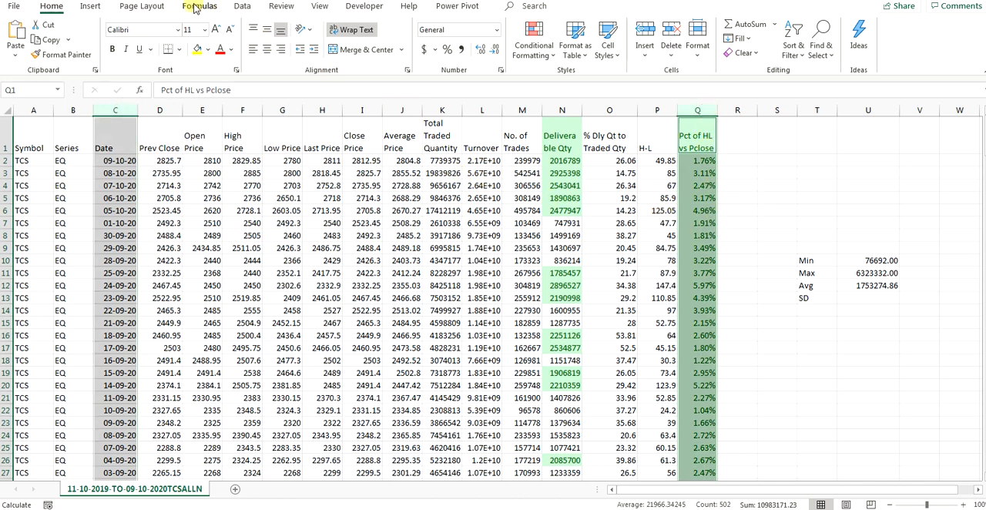
left_click(90, 6)
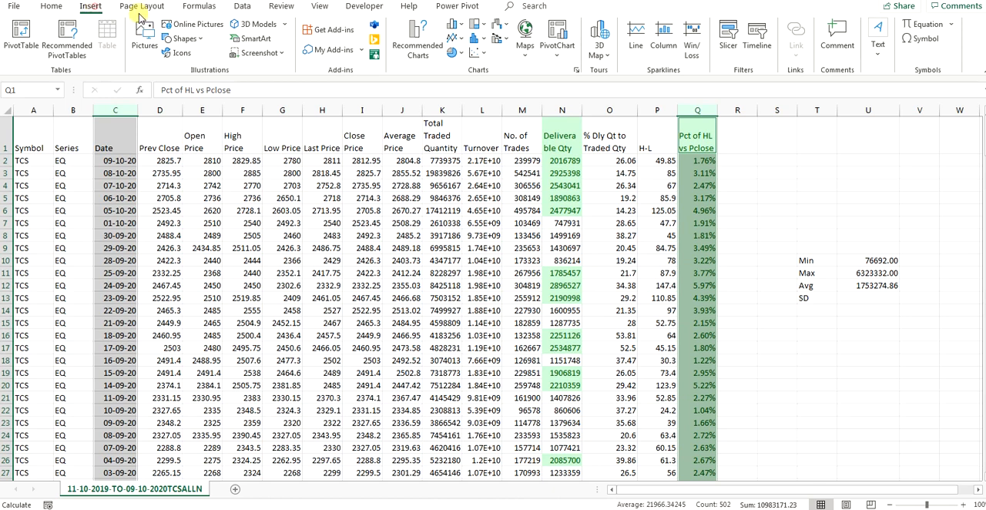
left_click(417, 40)
left_click(386, 206)
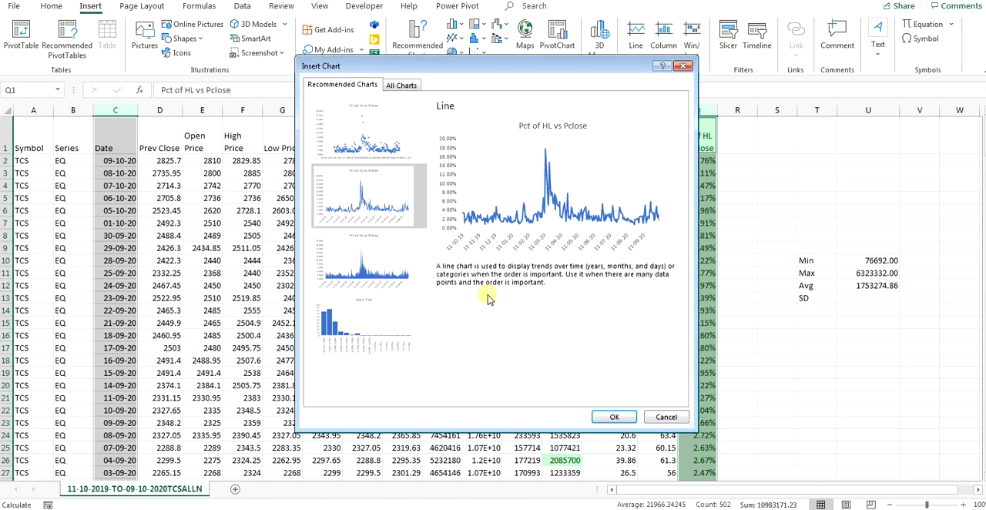
left_click(608, 420)
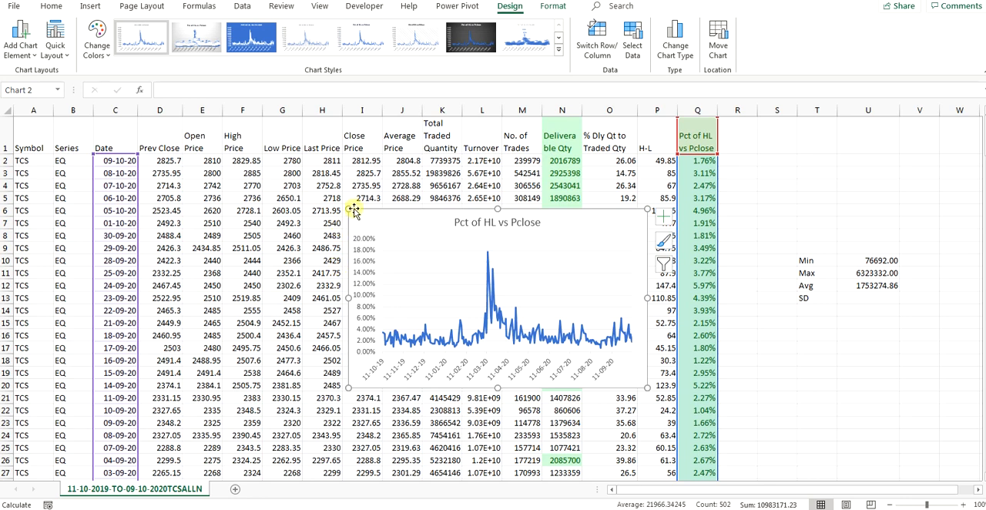
left_click_drag(350, 209, 95, 166)
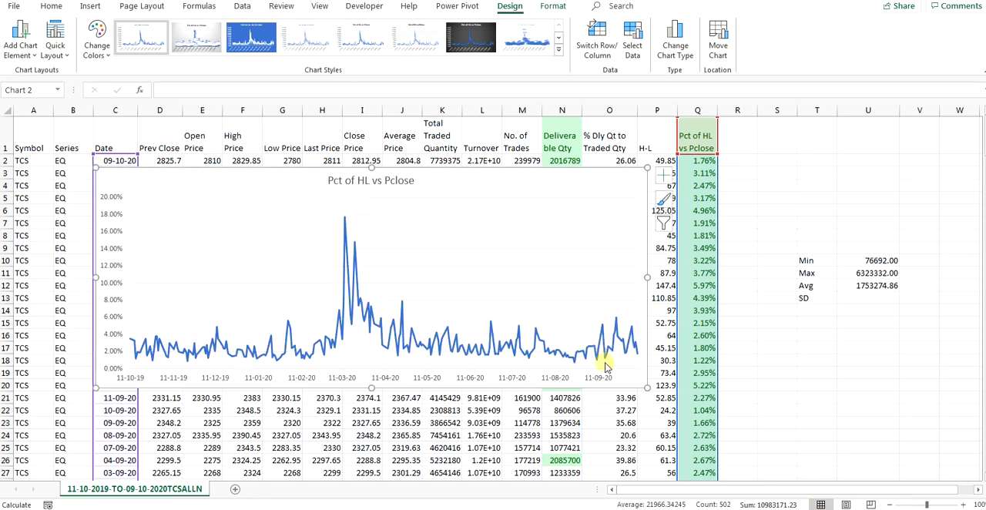
left_click_drag(647, 385, 805, 457)
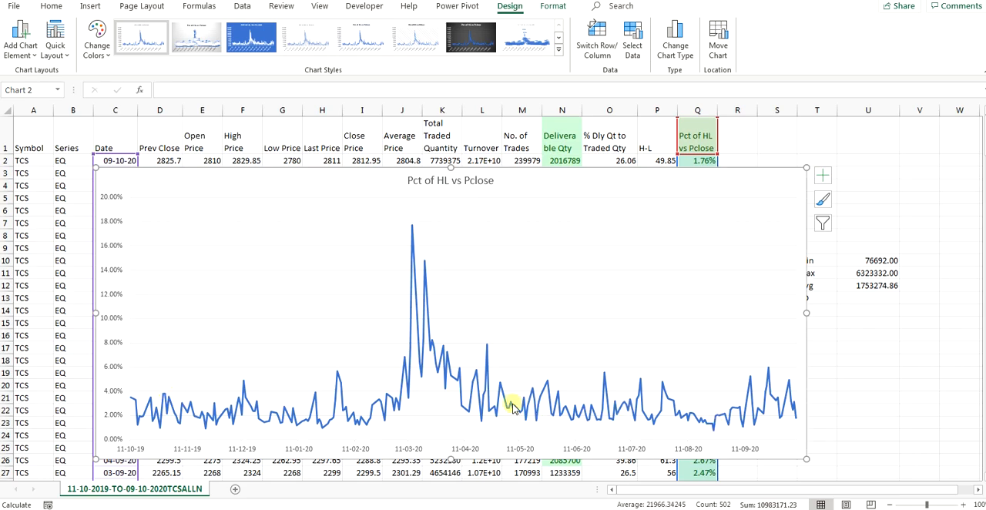
Step: Widen the Pct of HL vs Pclose line chart to about columns A to V, rows 2 to 24, and examine its peaks over the year
scroll(90, 398, "down", 9)
scroll(154, 405, "up", 9)
left_click_drag(808, 459, 943, 445)
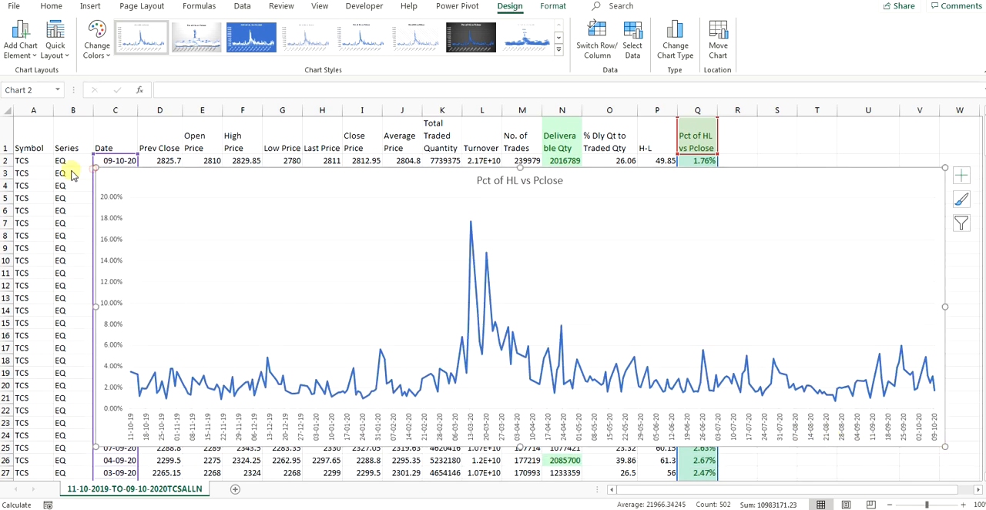
left_click_drag(95, 167, 38, 161)
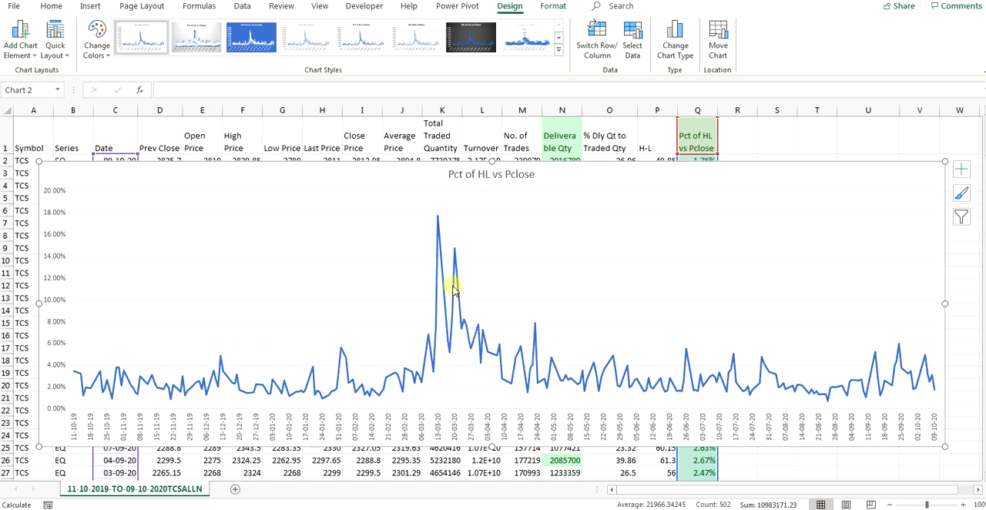
mouse_move(455, 291)
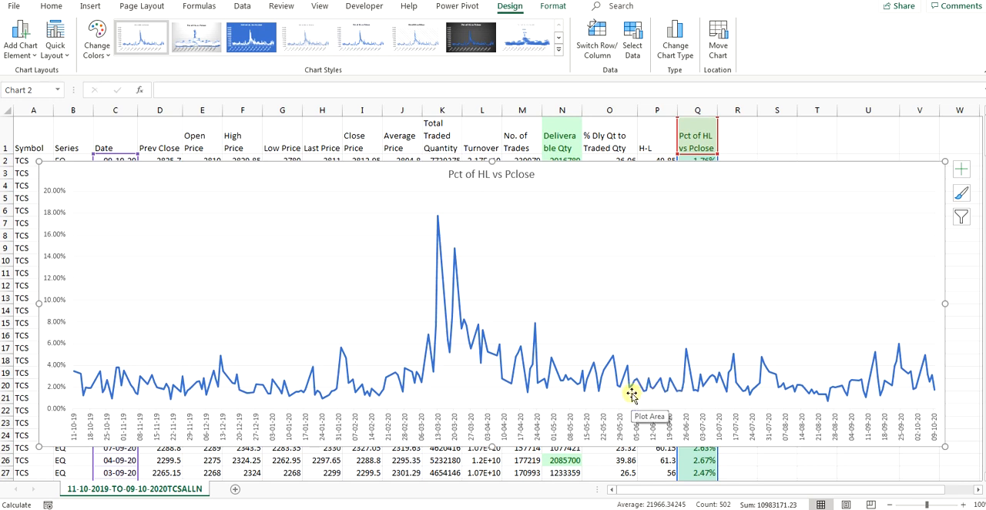
mouse_move(656, 394)
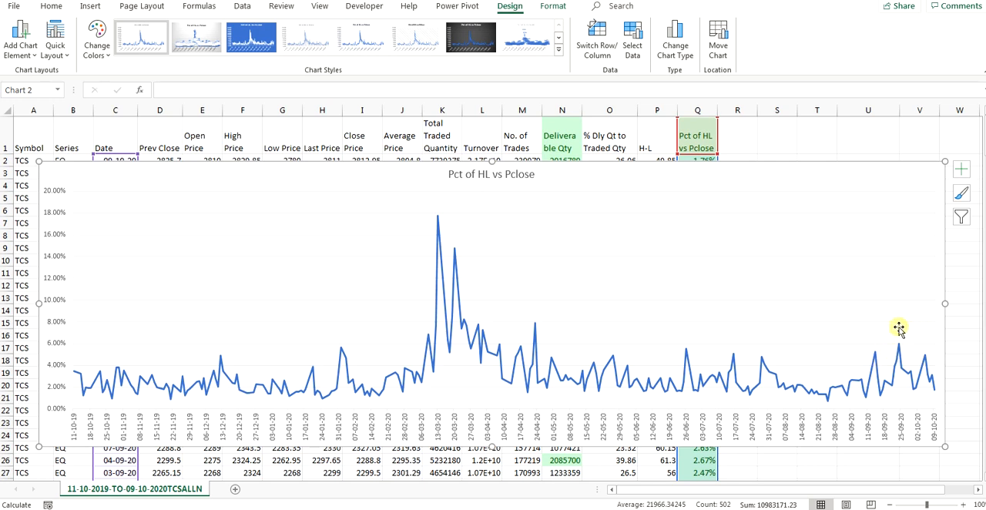
mouse_move(896, 348)
Step: Move the chart title down into the plot area beside the tallest peaks and deselect the chart
left_click_drag(480, 177, 445, 246)
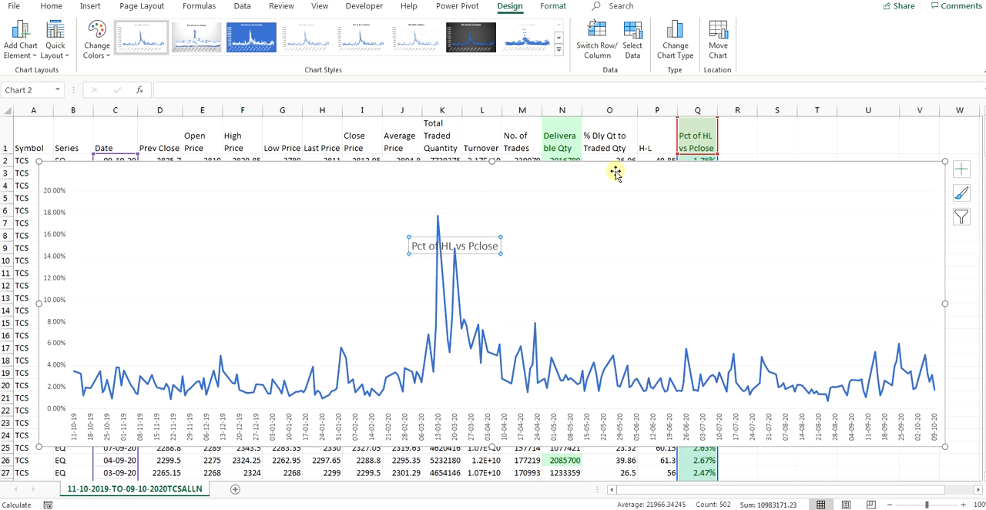
left_click(766, 127)
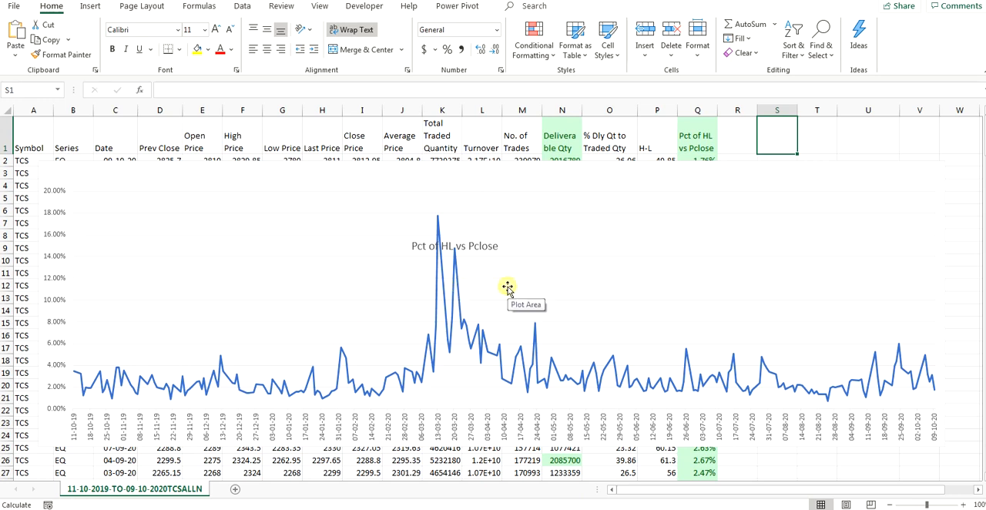
Step: Switch to the Excel FO Data presentation in PowerPoint and show the closing Thank you slide
left_click(239, 493)
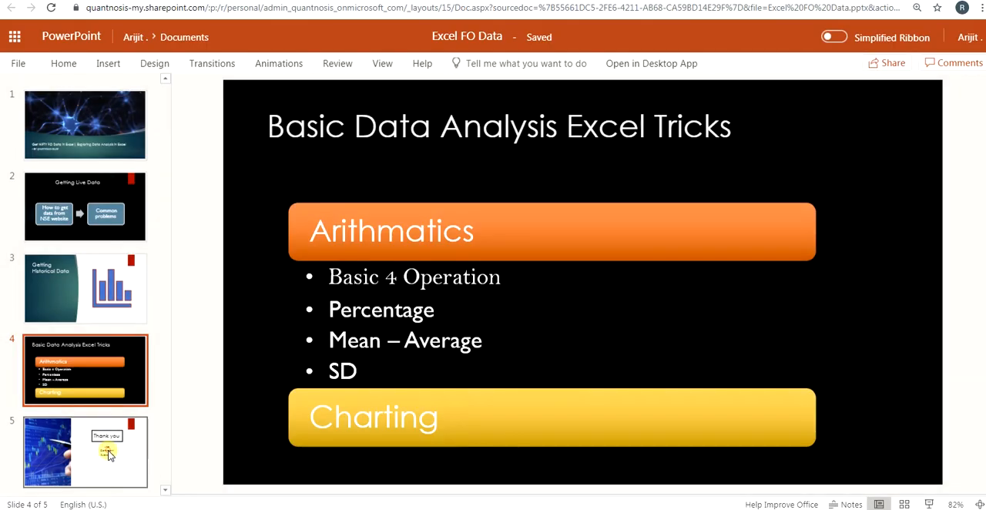
left_click(85, 437)
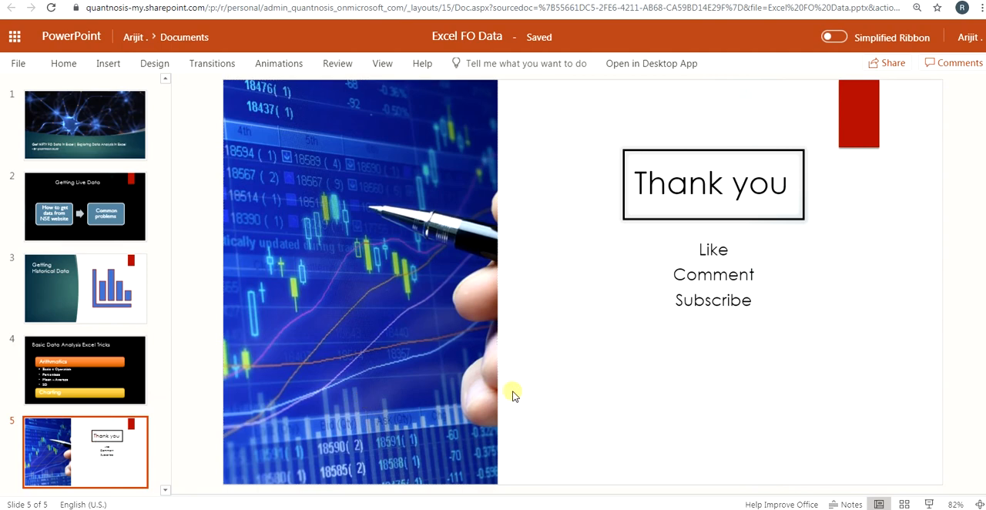